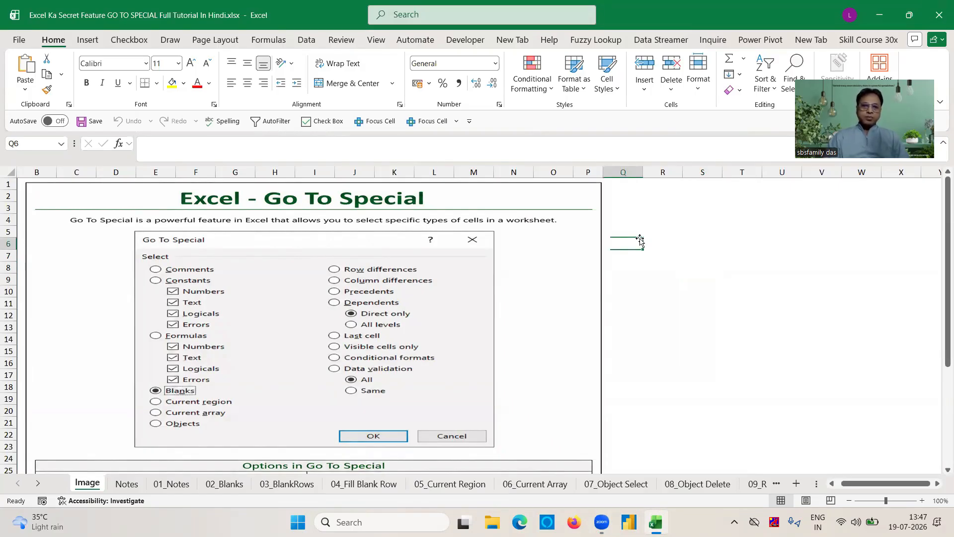
- Open the Notes sheet and enlarge it to 194% to read the Go To Special details and benefits
key("ctrl+Page_Down")
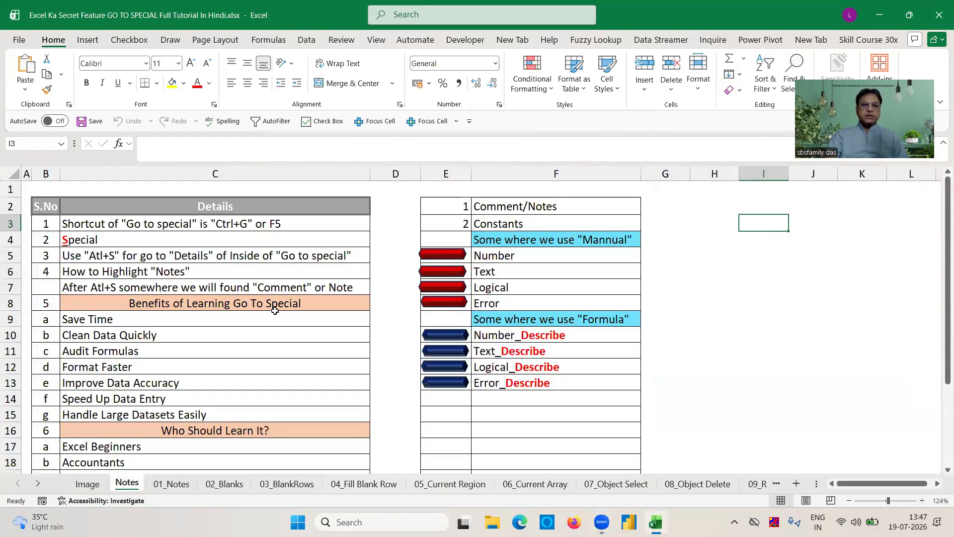
left_click(288, 338)
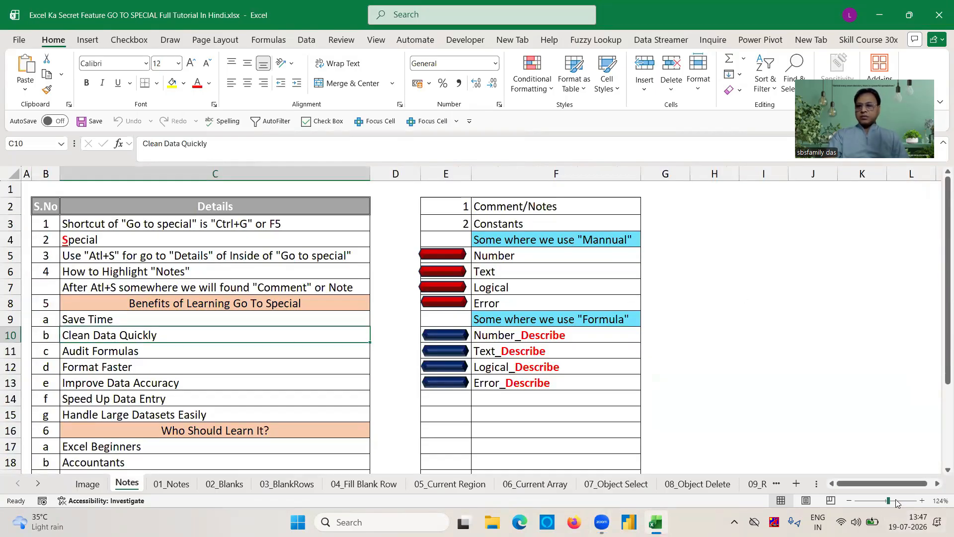
left_click(896, 500)
left_click(534, 296)
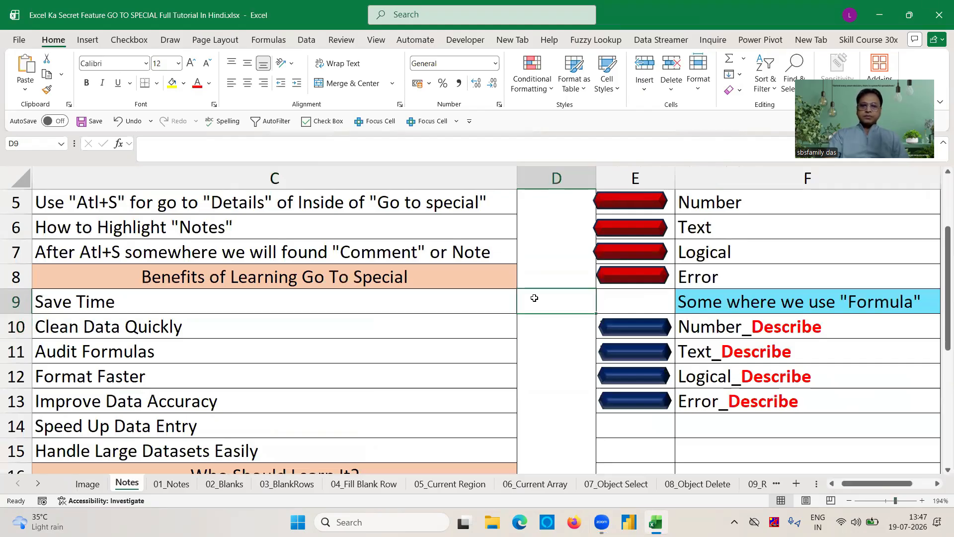
key("Home")
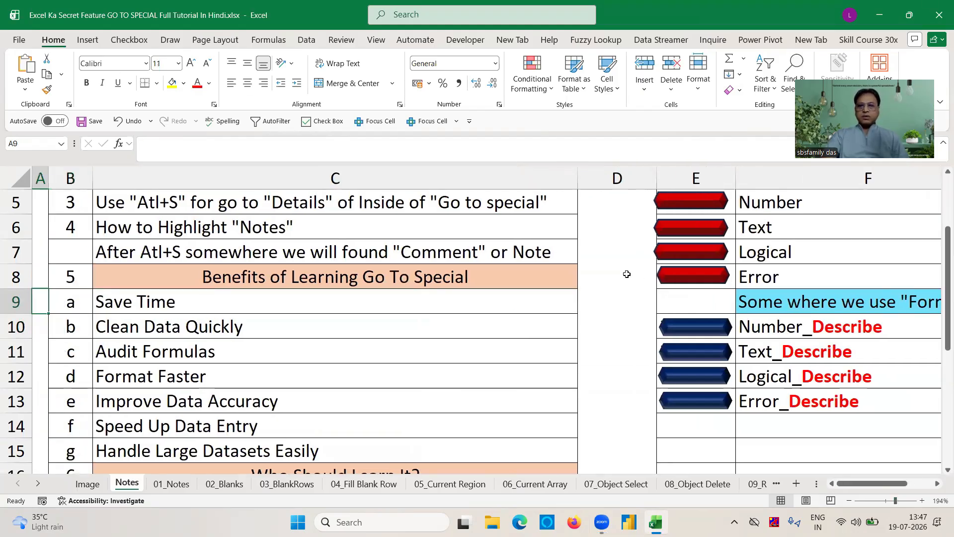
left_click(595, 252)
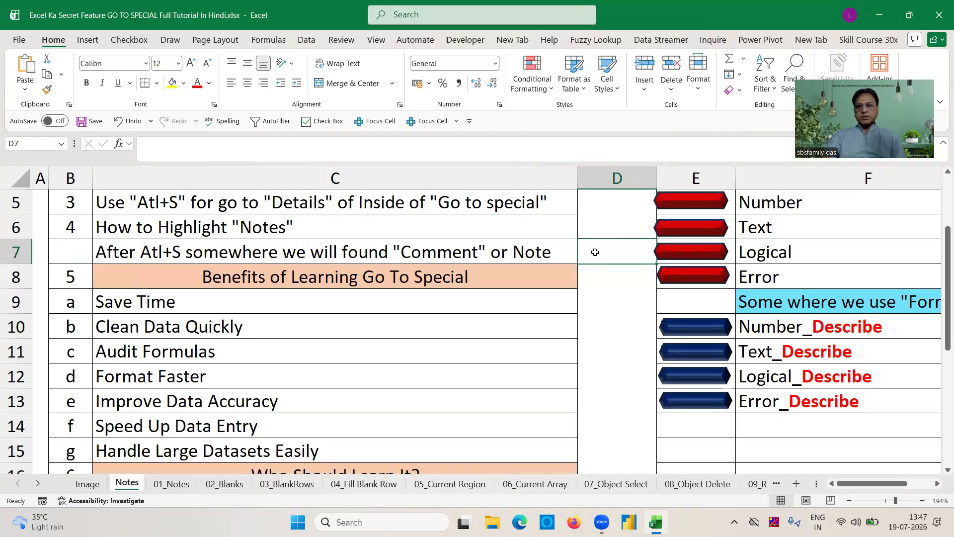
- Align the four red hexagon shapes within column E beside Number, Text, Logical and Error
left_click_drag(674, 198, 688, 219)
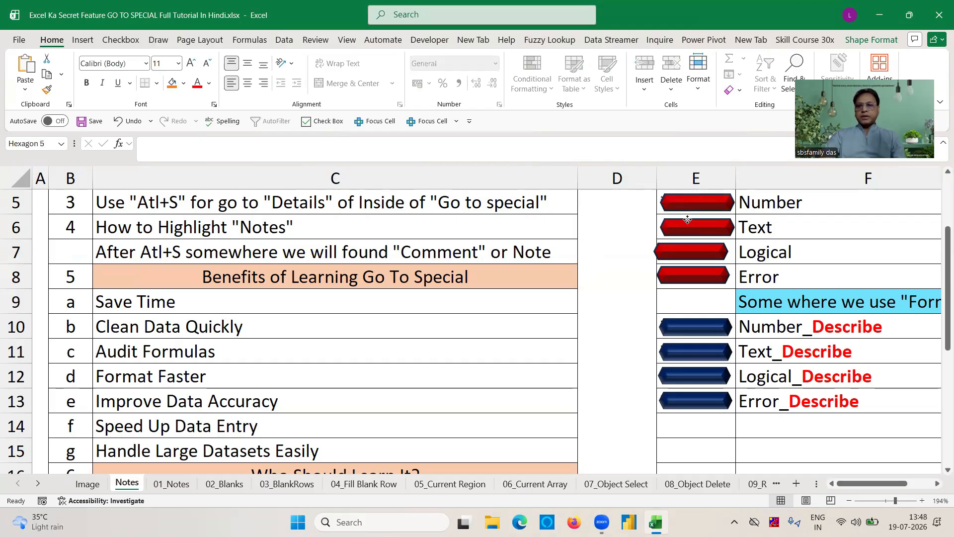
left_click(677, 253)
left_click_drag(677, 252, 683, 251)
left_click_drag(683, 276, 687, 276)
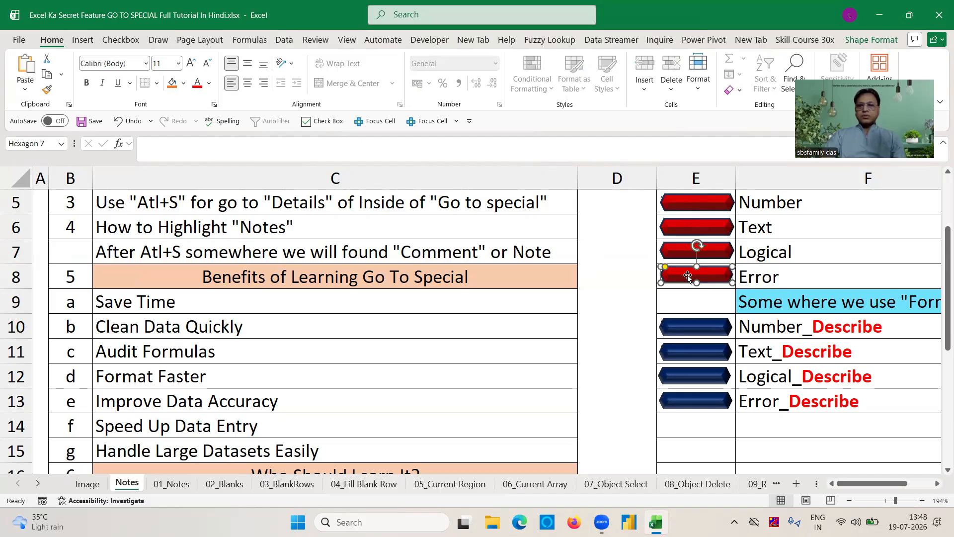
left_click(610, 241)
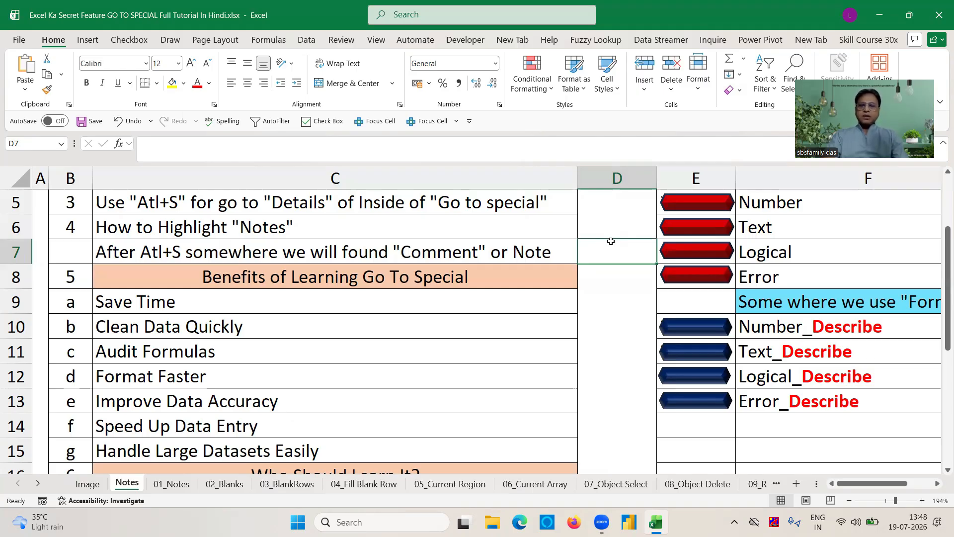
- Read the "Who Should Learn It?" list on the Notes sheet and revisit the Image sheet's Go To Special overview
left_click_drag(946, 318, 943, 420)
left_click(646, 270)
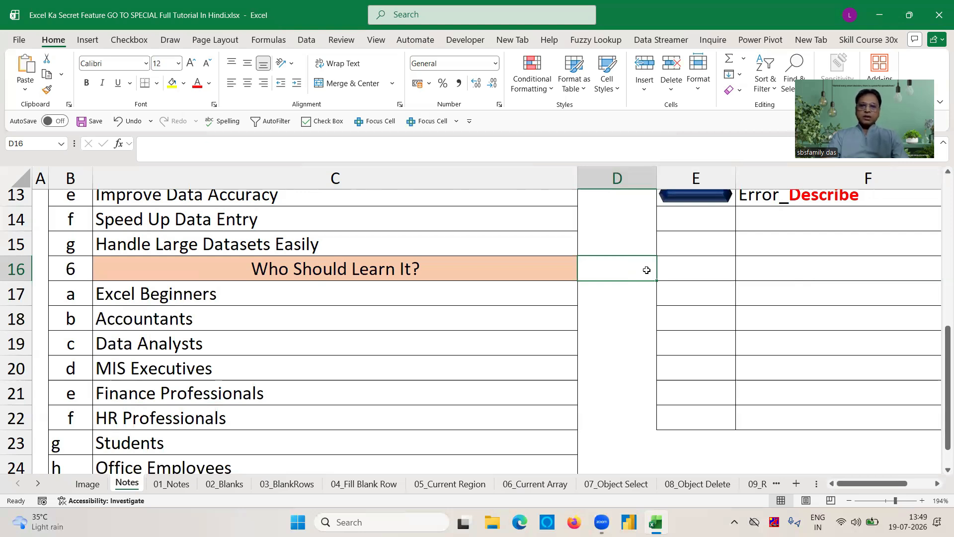
left_click(99, 485)
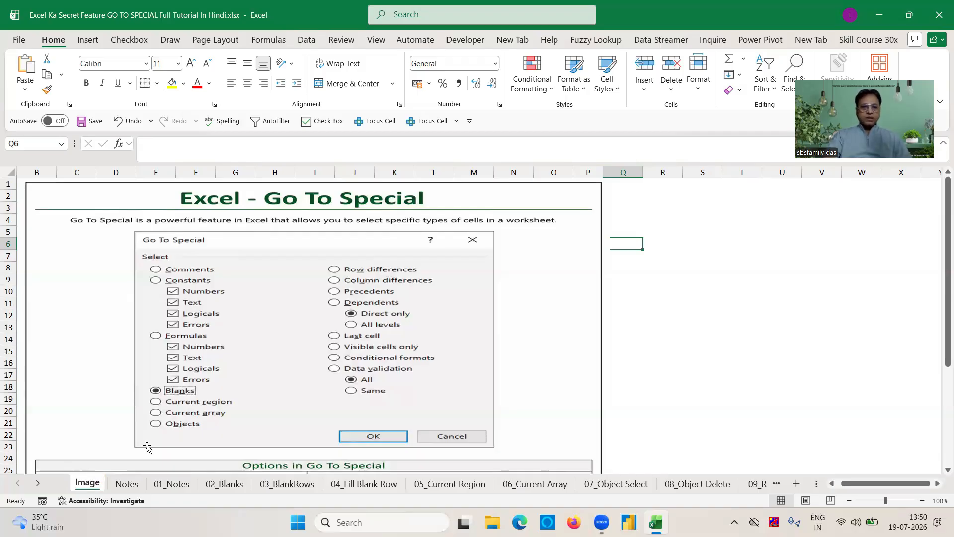
left_click(127, 484)
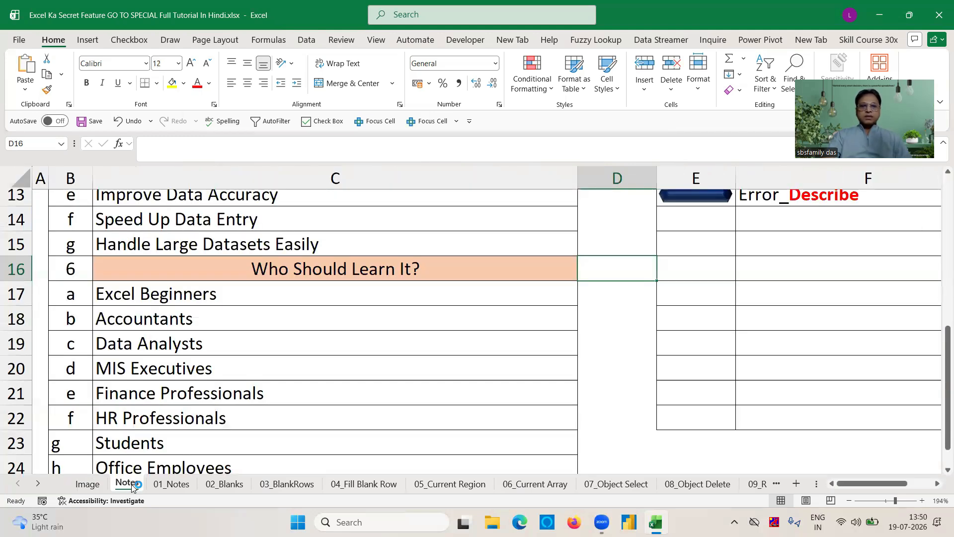
- Open the 01_Notes sheet and examine the employee table's extent and the green Emp Name cells C7 and C19
left_click(171, 484)
left_click(261, 240)
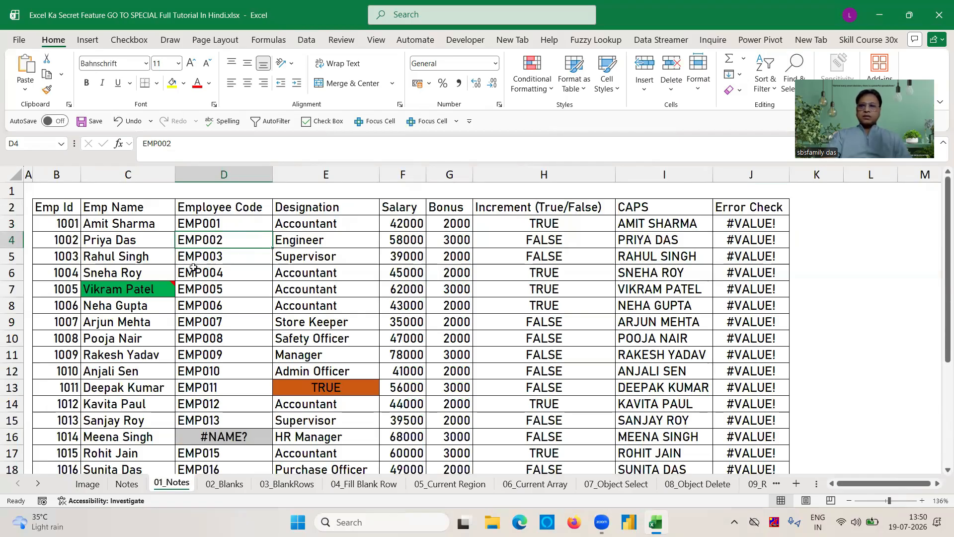
left_click(75, 229)
key("ctrl+Down")
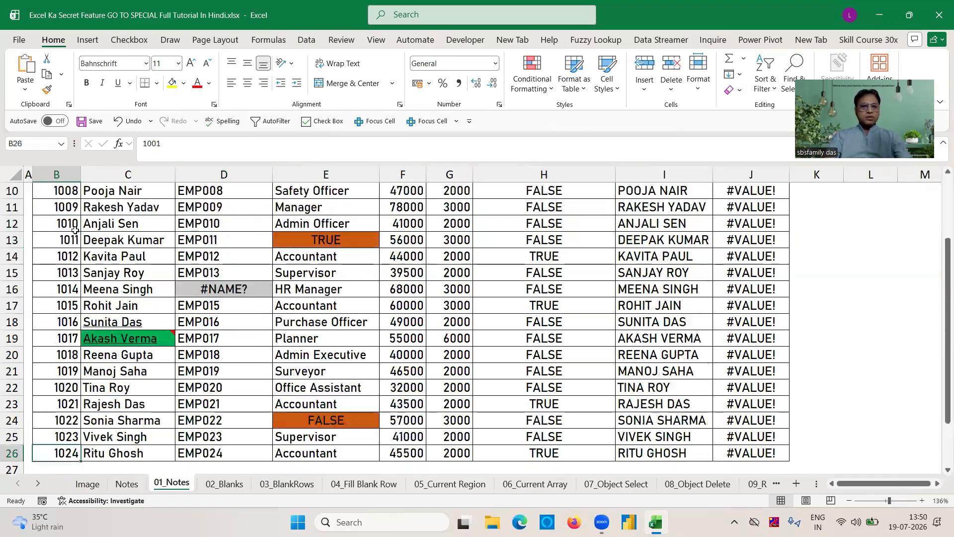
key("ctrl+Up")
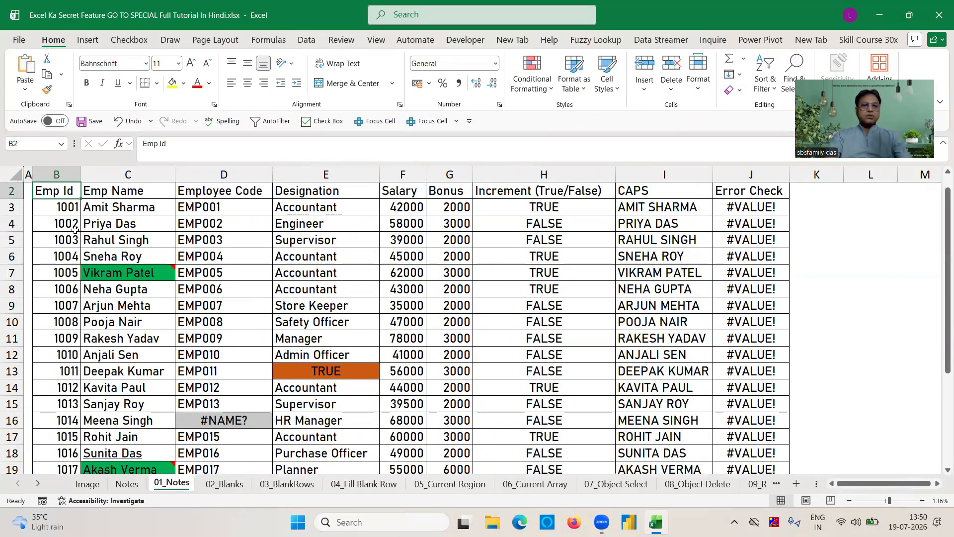
left_click(149, 212)
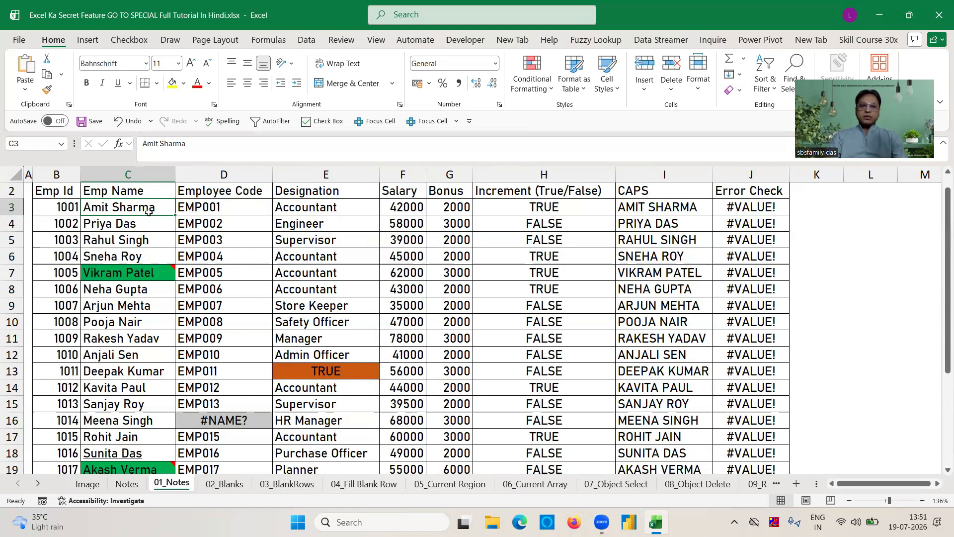
left_click(142, 275)
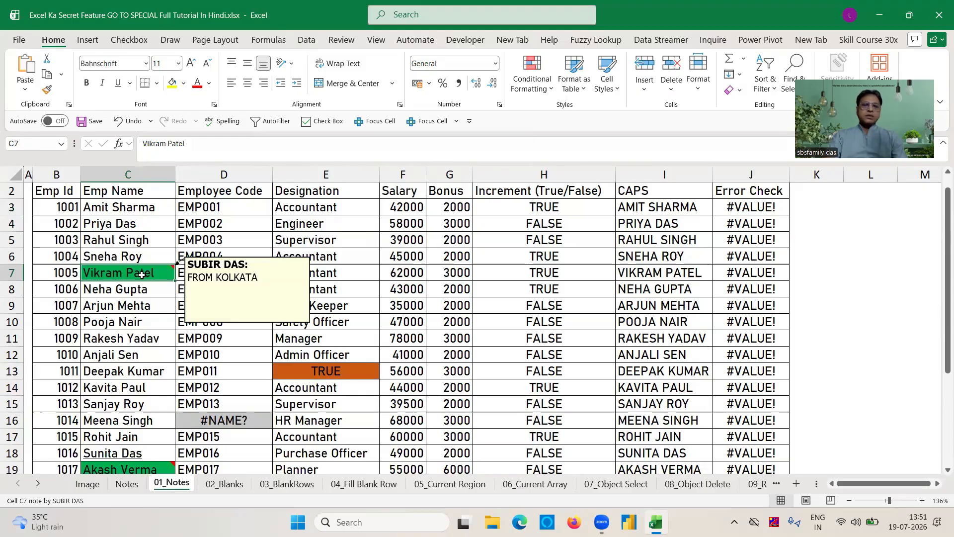
left_click(135, 471)
scroll(136, 472, "down", 1)
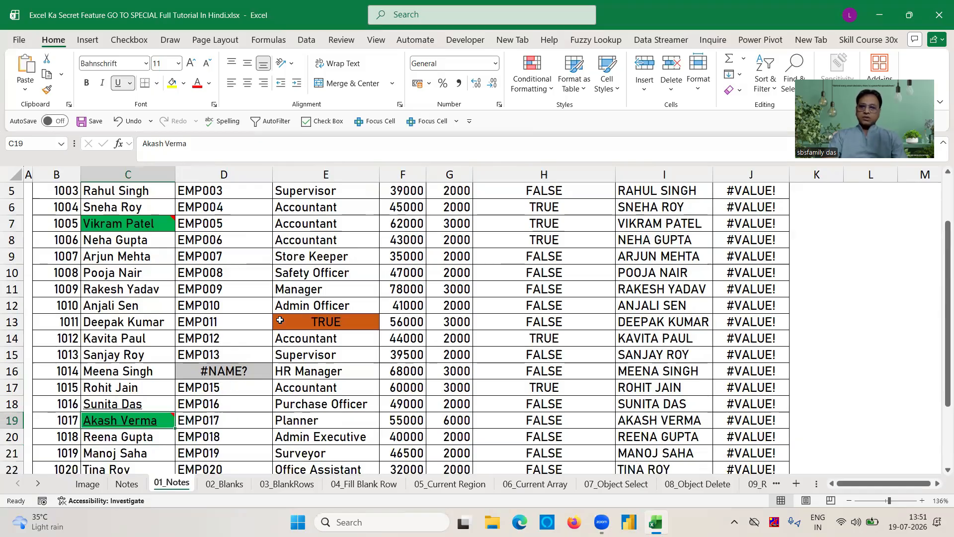
- Remove the green fill from the two note cells C7 and C19 and return to the top of the table
left_click(145, 224)
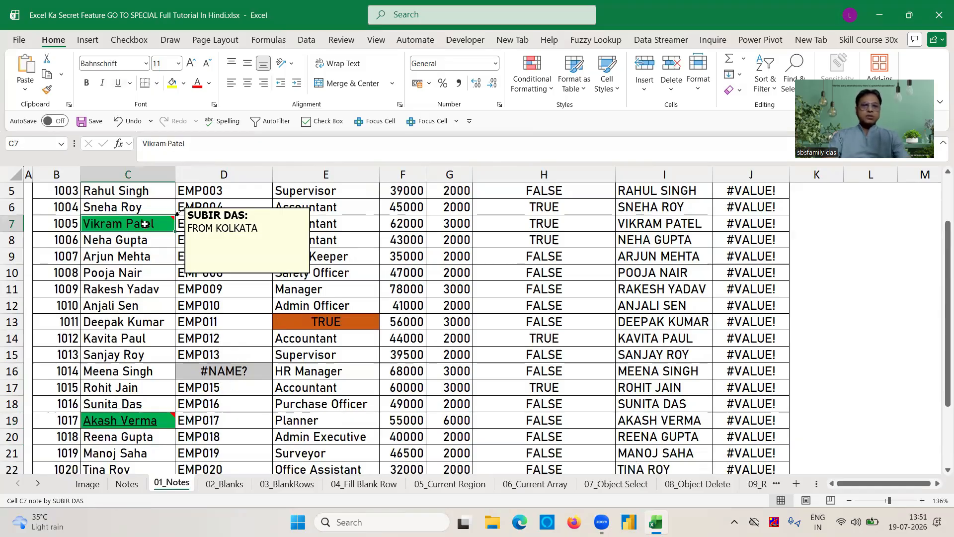
left_click(184, 83)
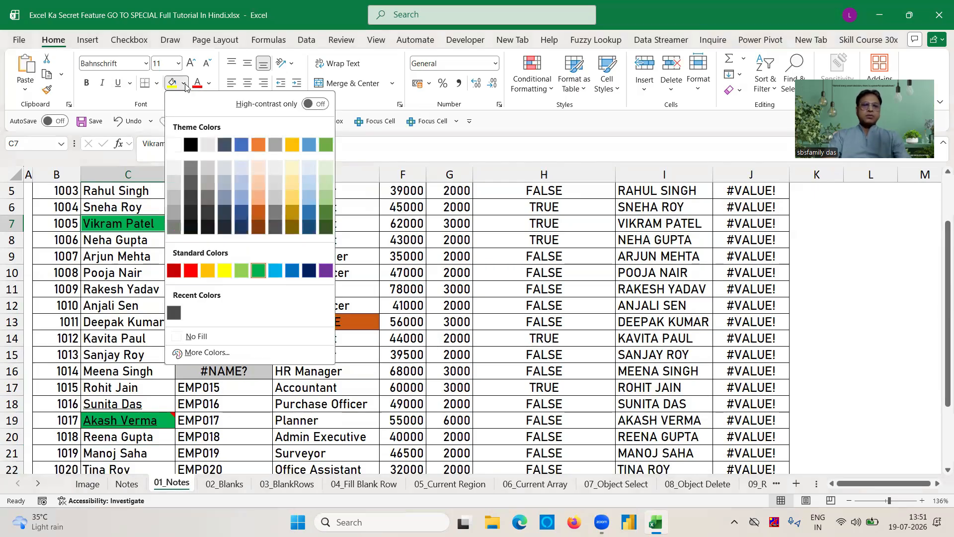
left_click(198, 337)
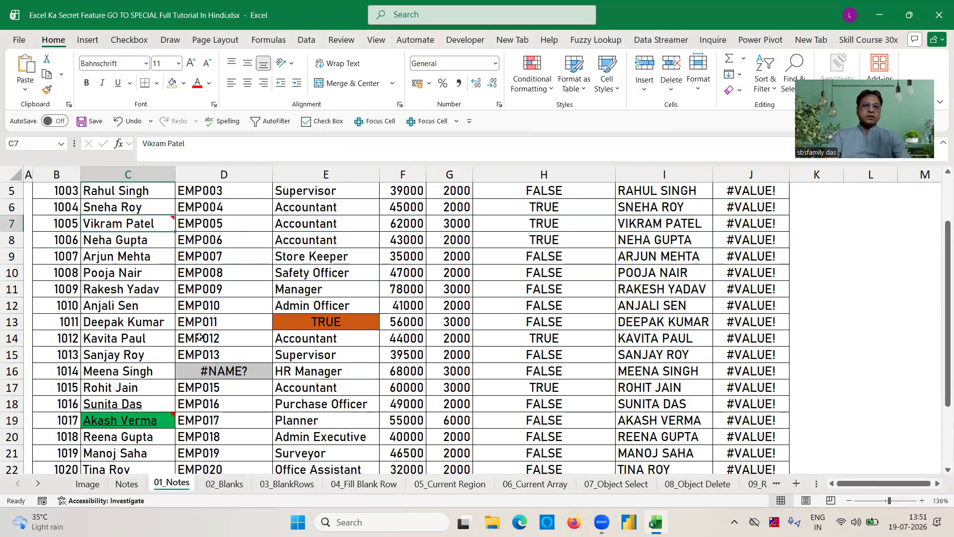
left_click(140, 422)
left_click(174, 88)
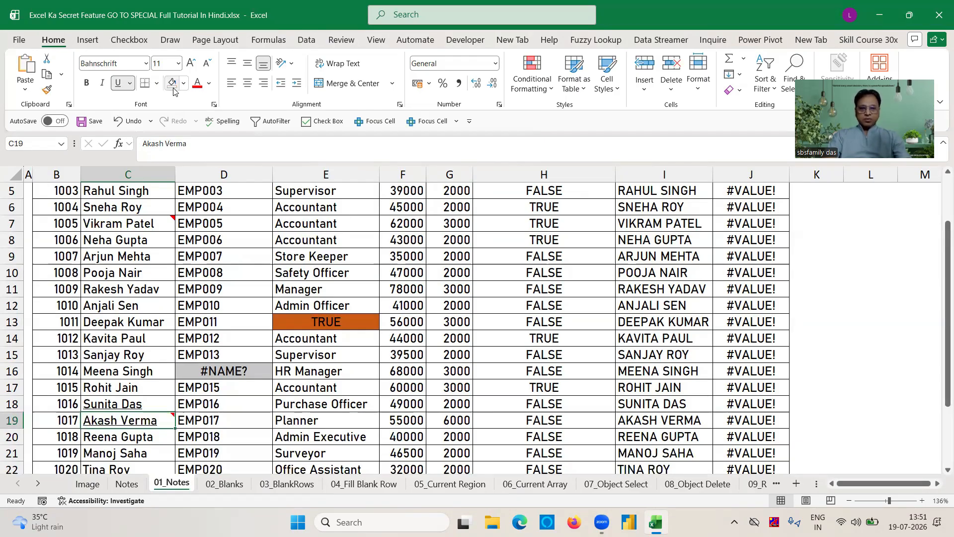
left_click(233, 254)
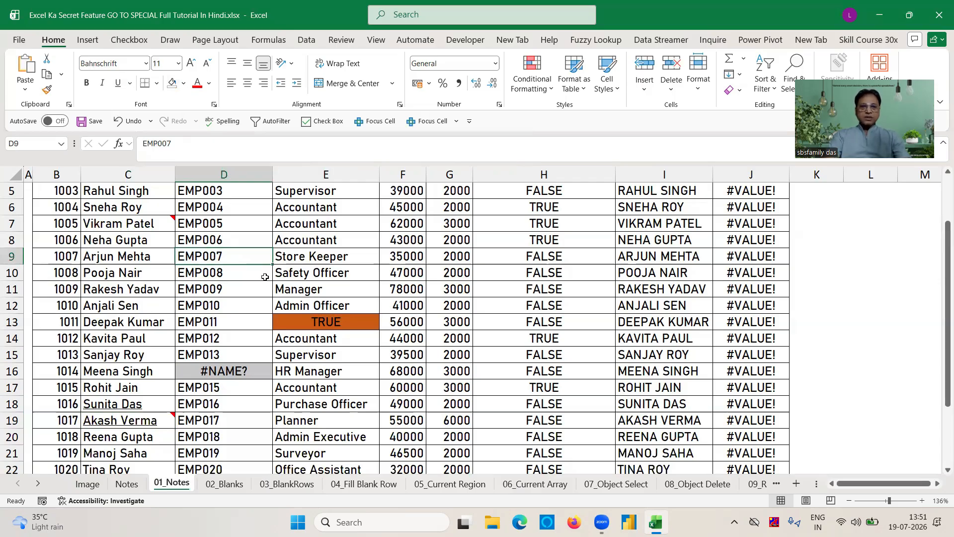
key("ctrl+Up")
key("ctrl+Up")
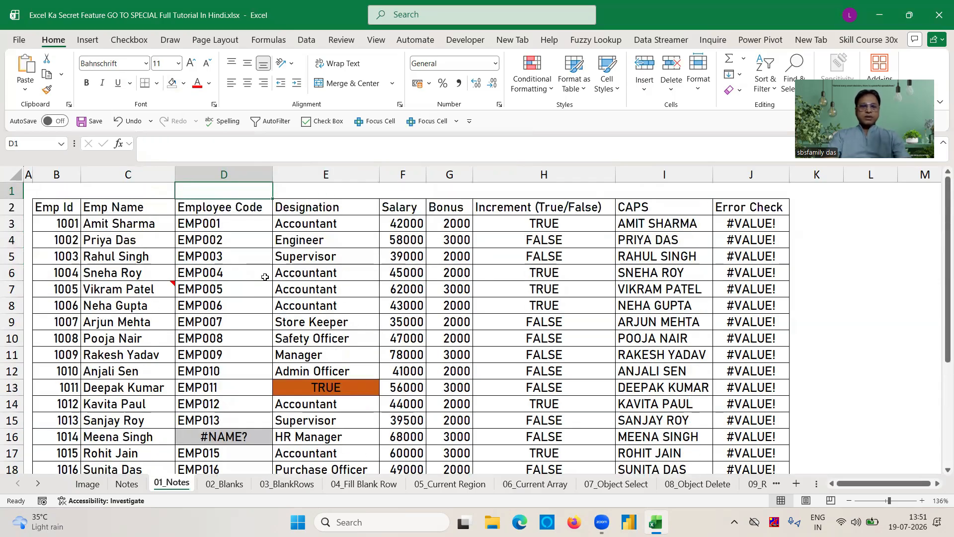
left_click(342, 290)
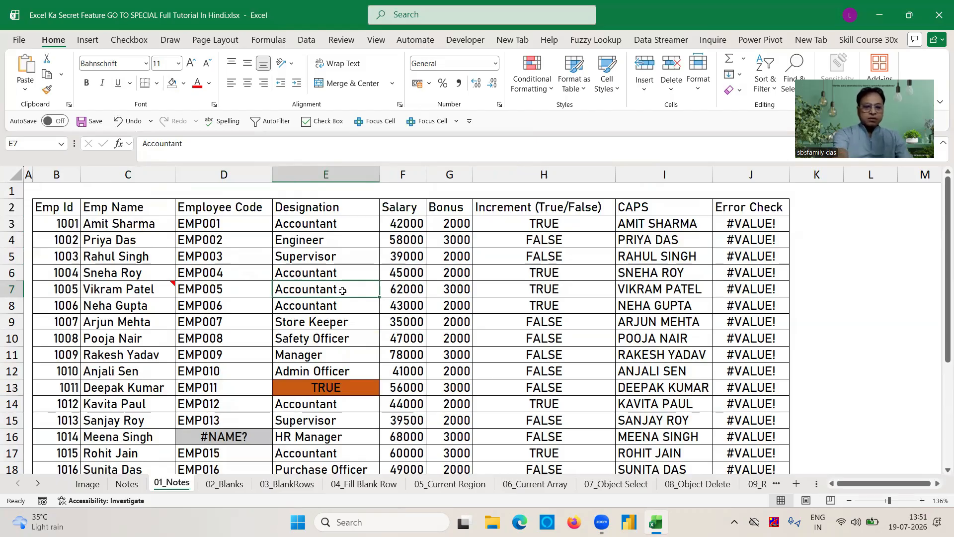
key("ctrl+g")
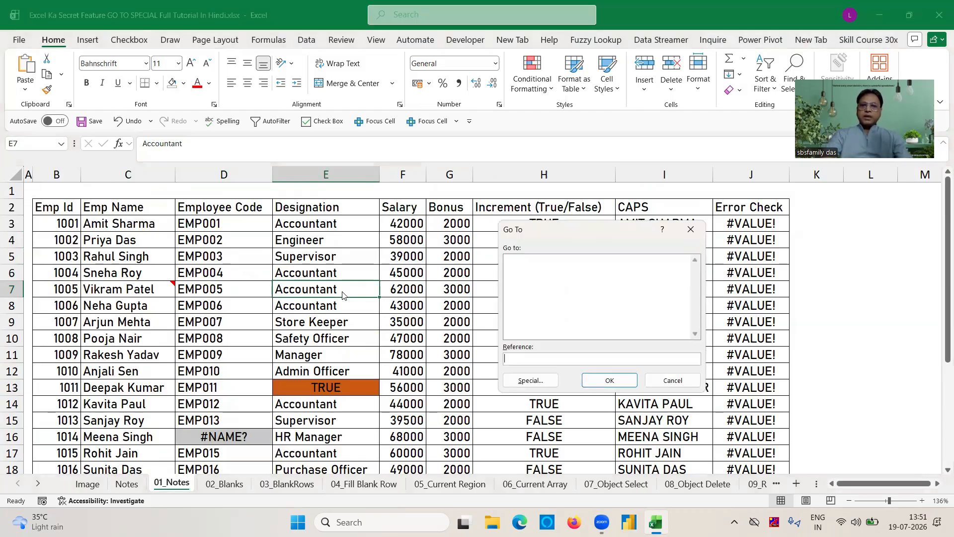
left_click(673, 380)
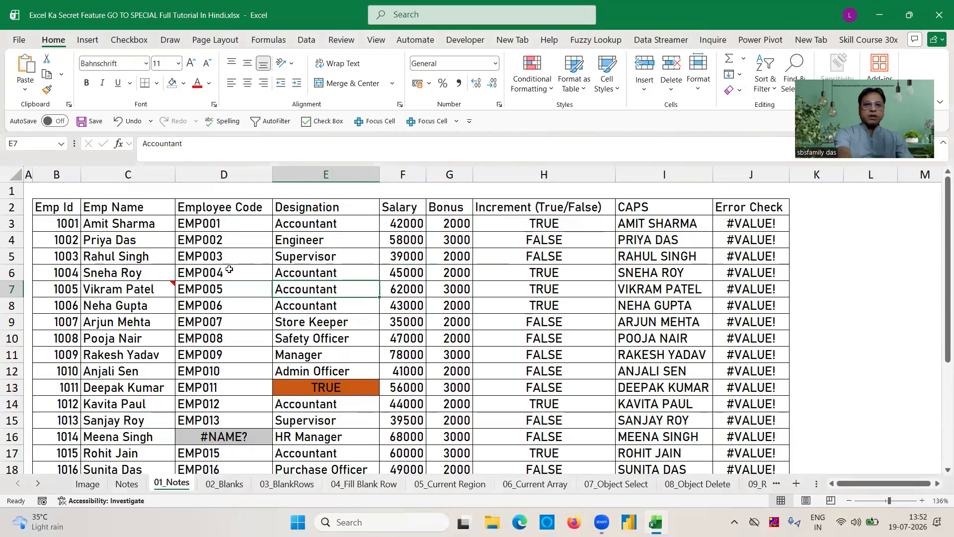
- Select all cells containing notes on the sheet with Go To Special and fill them yellow
key("F5")
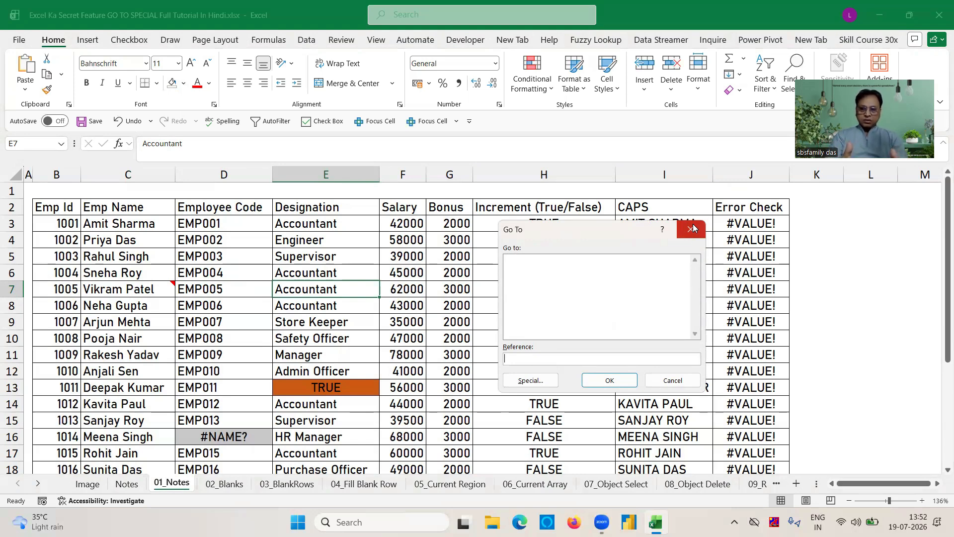
left_click(531, 380)
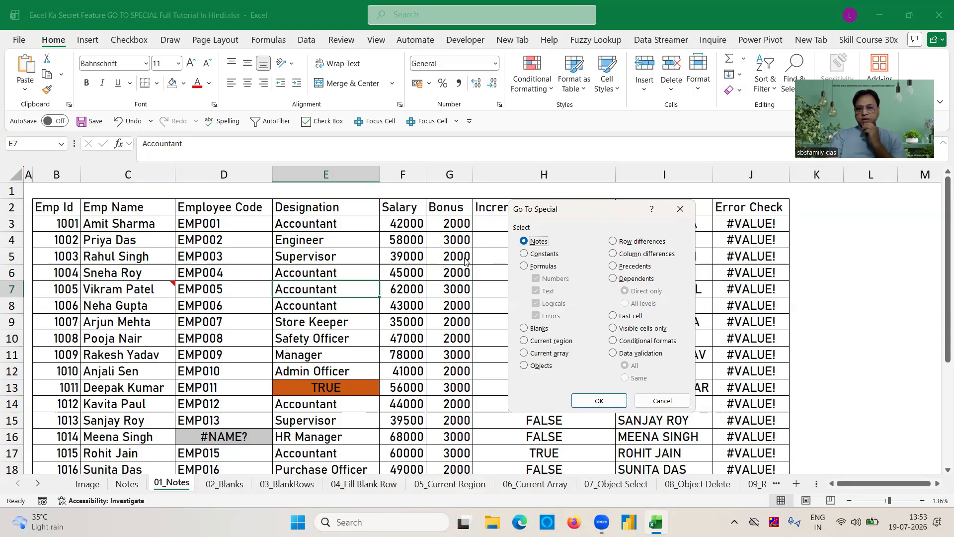
left_click(599, 401)
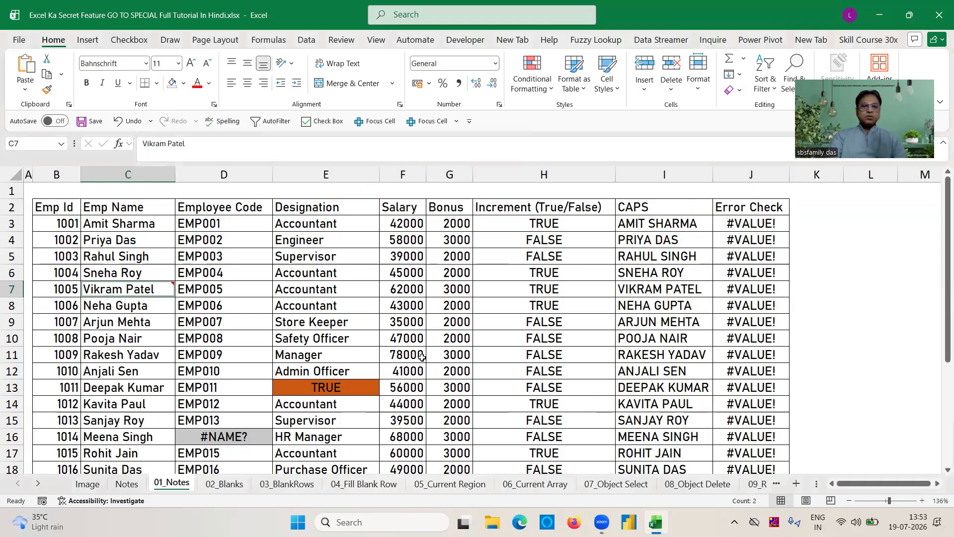
left_click(185, 88)
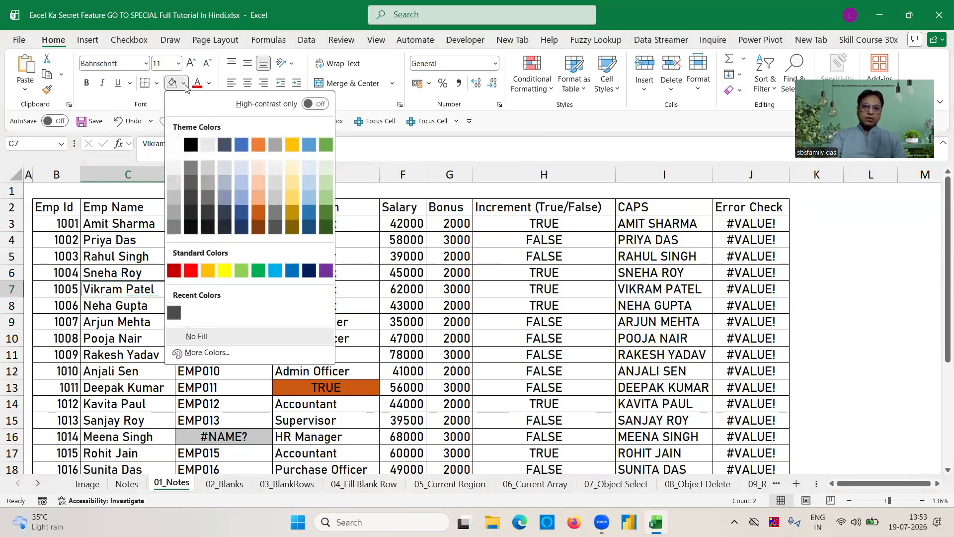
left_click(226, 271)
- Check the Emp Name column for the highlighted note cells and view the note attached to C7
mouse_move(139, 294)
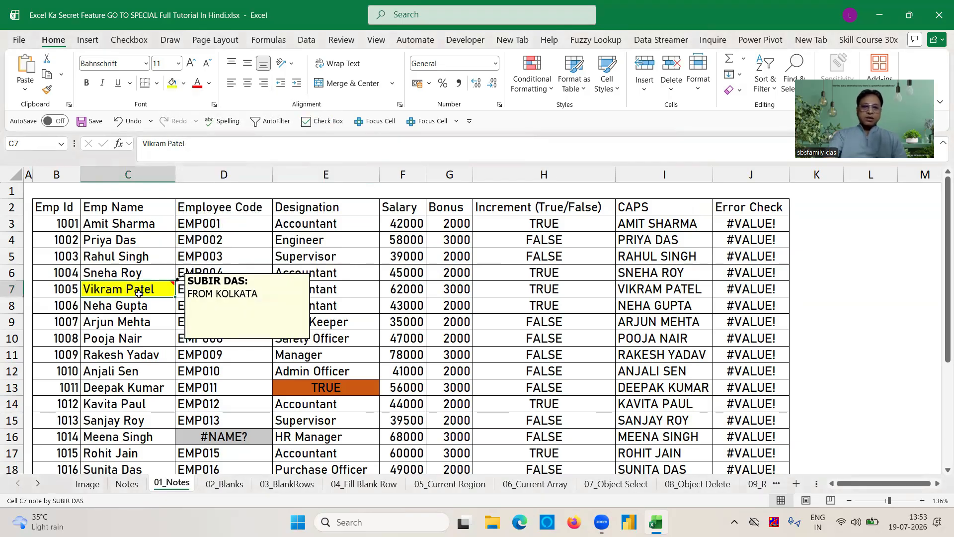
key("Down")
key("Down")
key("Down")
key("Down")
key("Down")
key("Down")
key("Down")
key("Down")
key("Down")
key("Down")
key("Down")
key("Down")
key("Down")
key("Down")
key("Down")
key("Down")
key("Down")
key("Down")
key("Down")
key("Down")
key("Up")
key("Up")
key("Up")
key("Up")
key("Up")
key("Up")
key("Up")
key("Up")
key("Up")
key("Up")
key("Up")
key("Up")
key("Up")
key("Up")
key("Up")
key("Up")
key("Up")
key("Up")
key("Up")
key("Up")
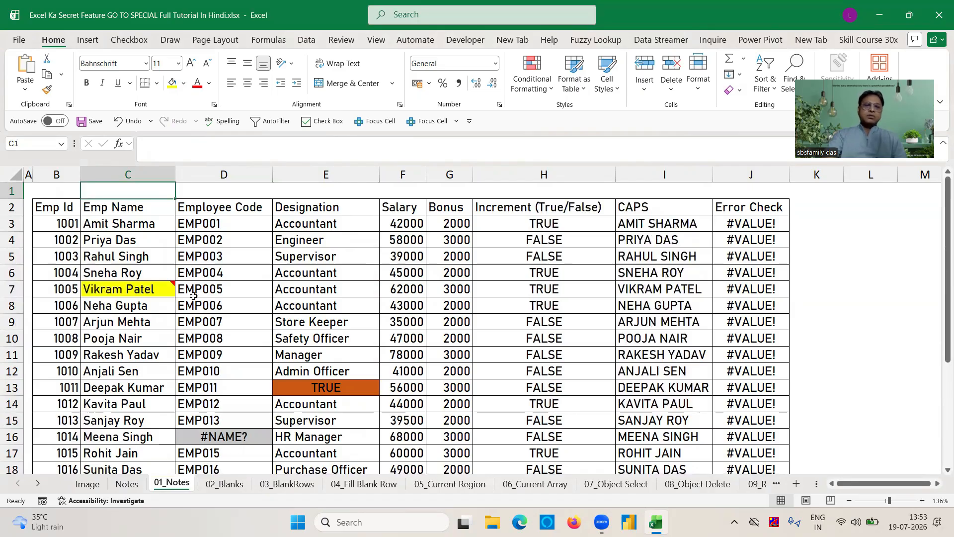
left_click(151, 289)
mouse_move(151, 289)
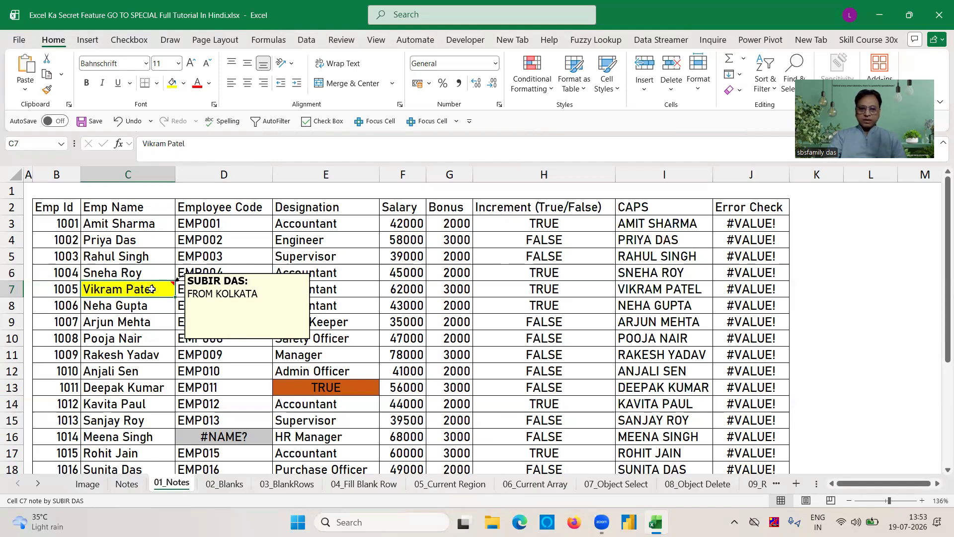
- Select every constant on the sheet with Go To Special, including numbers, text, logicals and errors, and review the selected cells
left_click(346, 288)
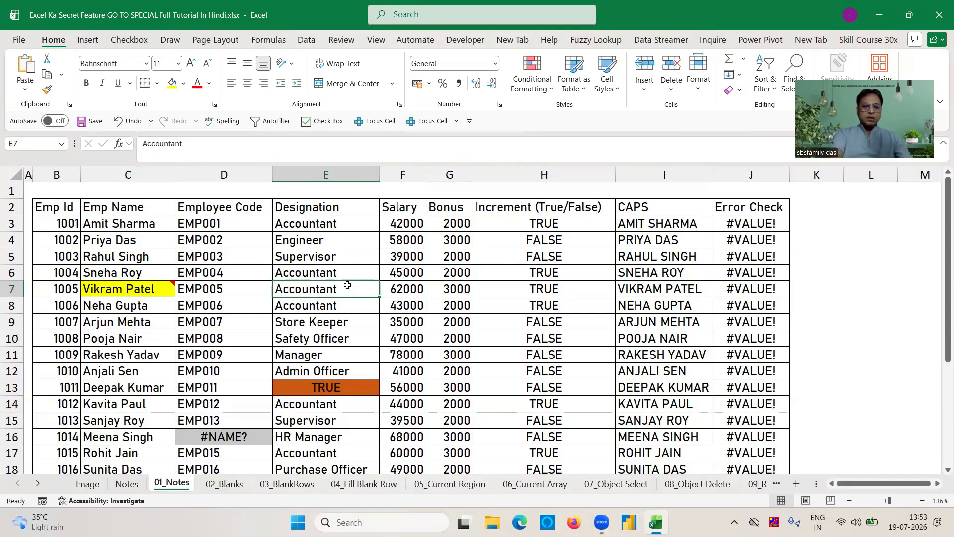
key("ctrl+g")
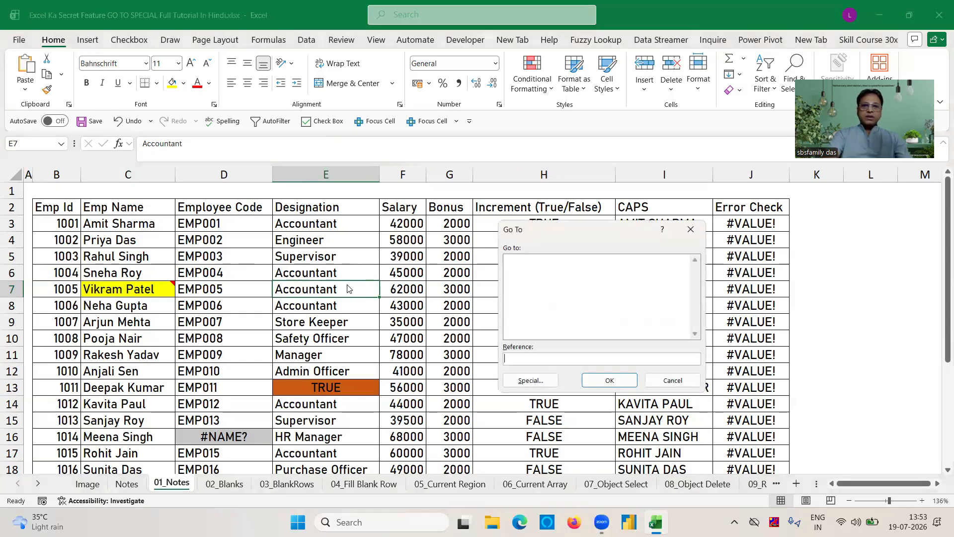
left_click(531, 380)
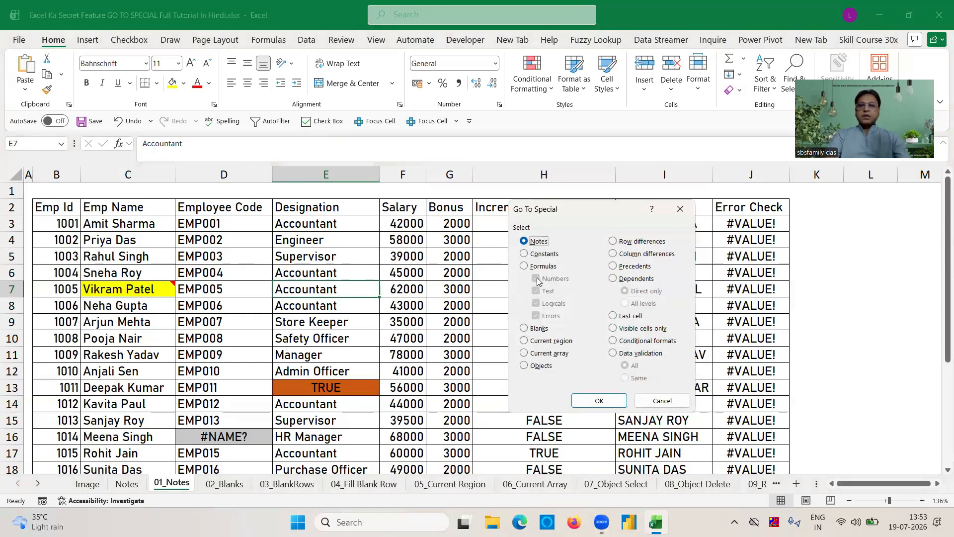
left_click(525, 254)
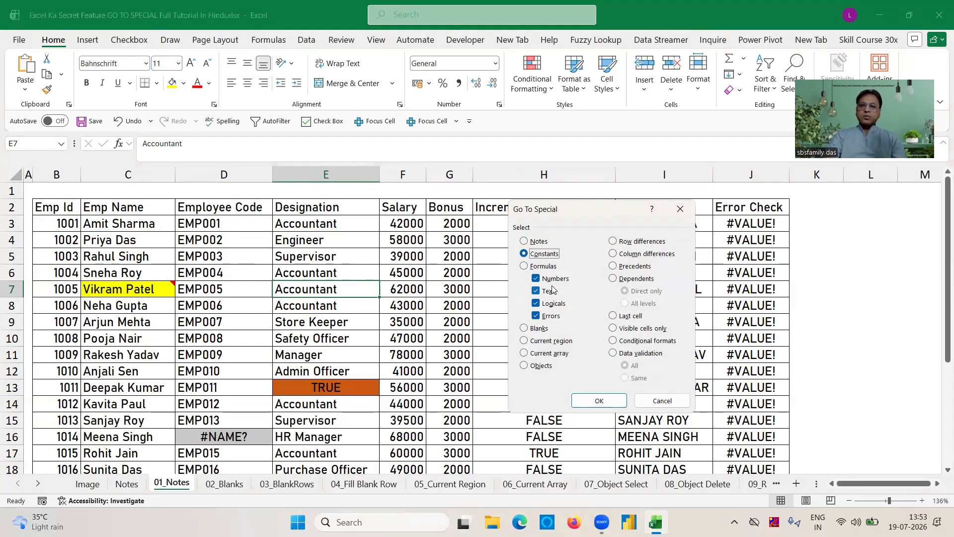
left_click(525, 267)
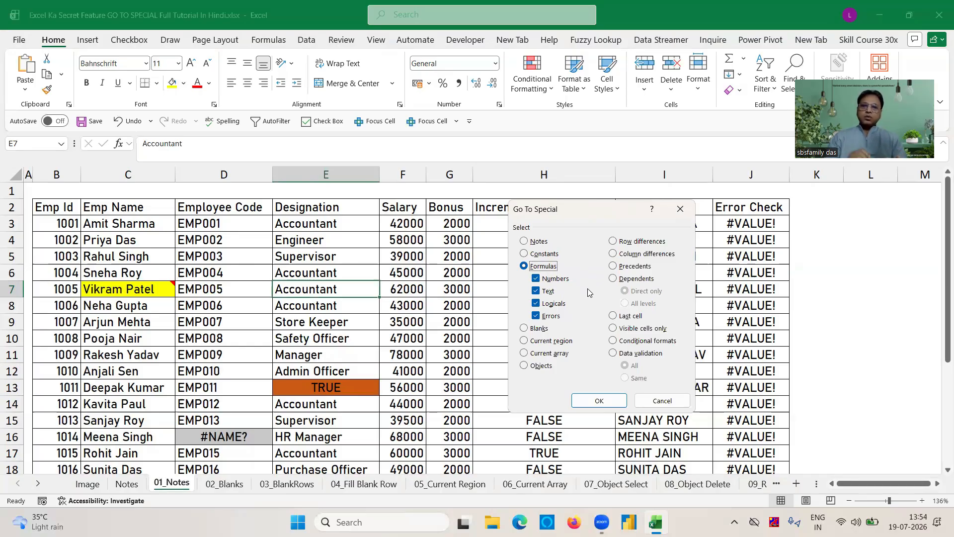
left_click(524, 254)
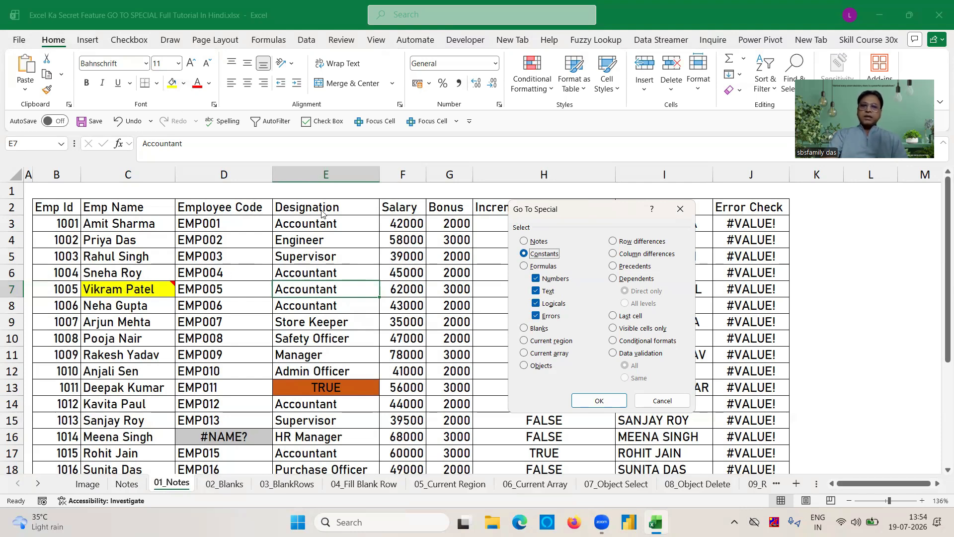
left_click(599, 401)
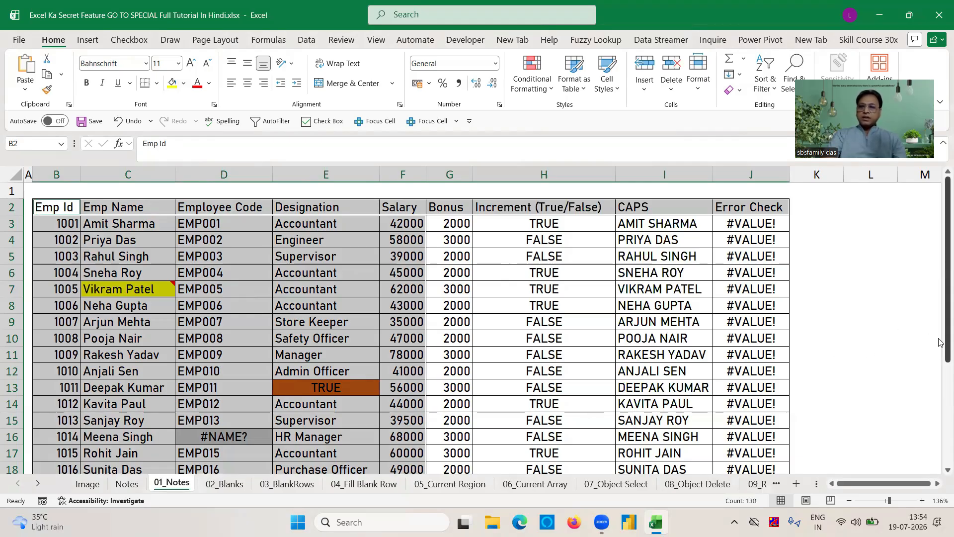
scroll(924, 338, "down", 1)
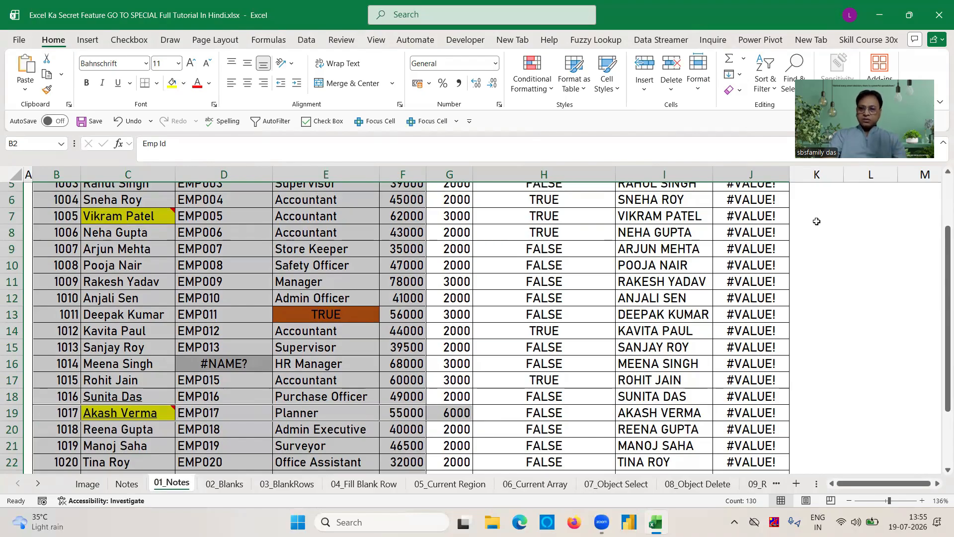
left_click_drag(948, 231, 939, 179)
- Select only the constant cells that hold numbers with Go To Special, excluding text, logicals and errors
left_click(246, 298)
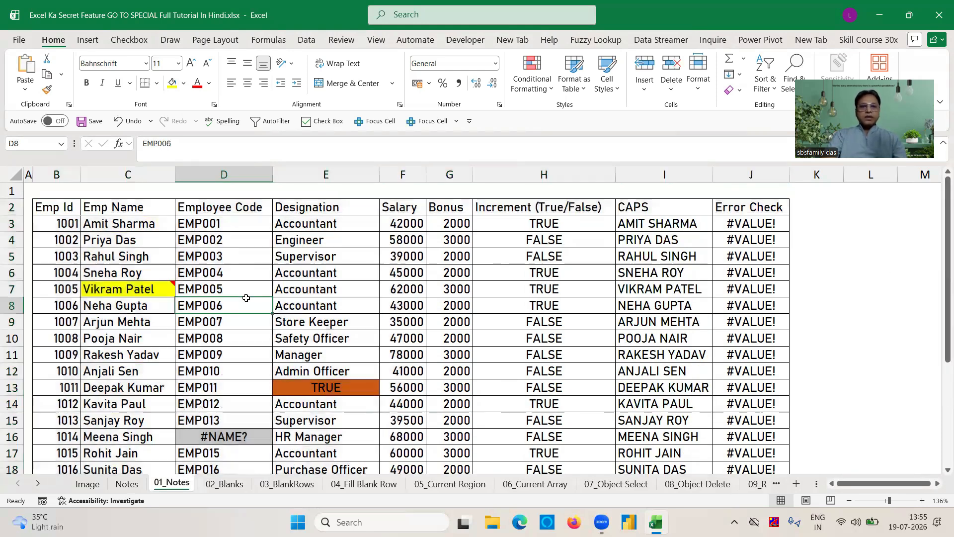
key("ctrl+g")
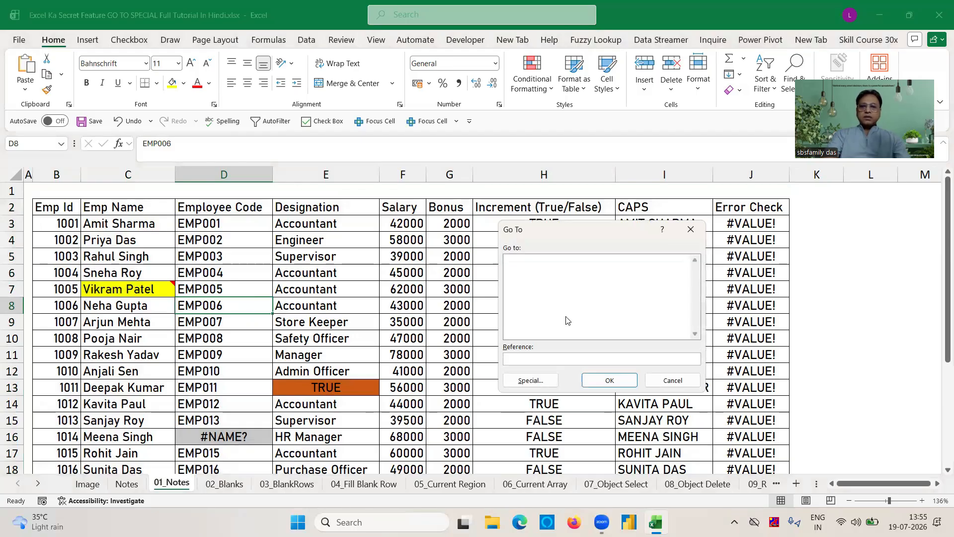
left_click(517, 383)
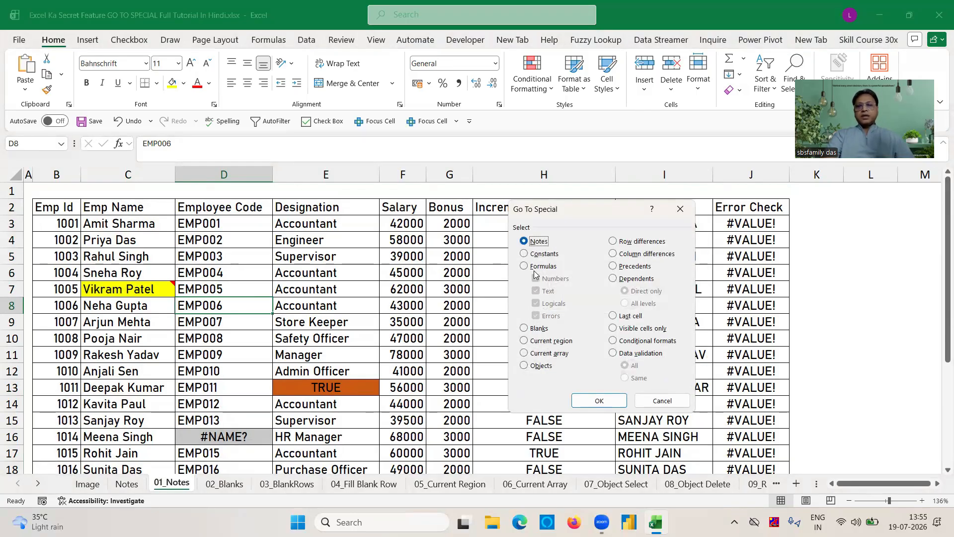
left_click(525, 254)
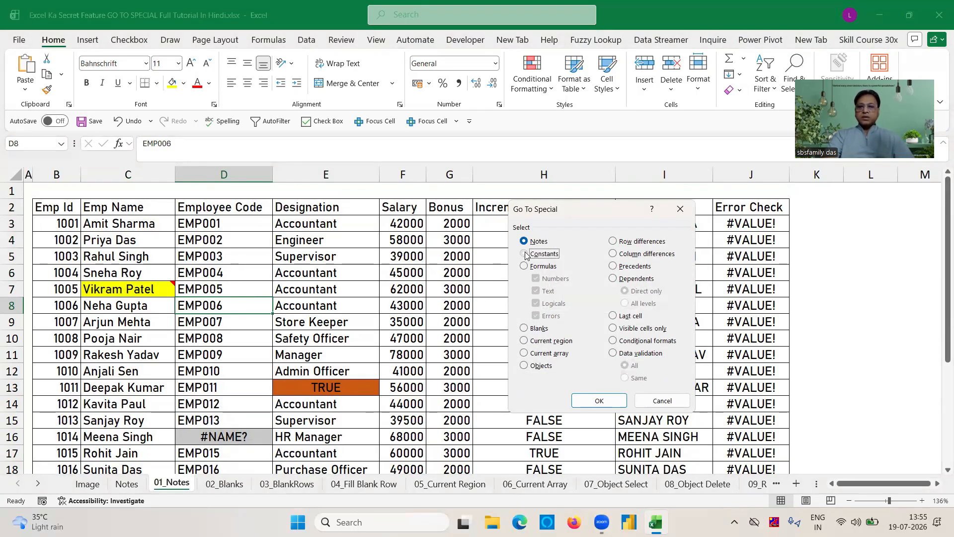
left_click(536, 292)
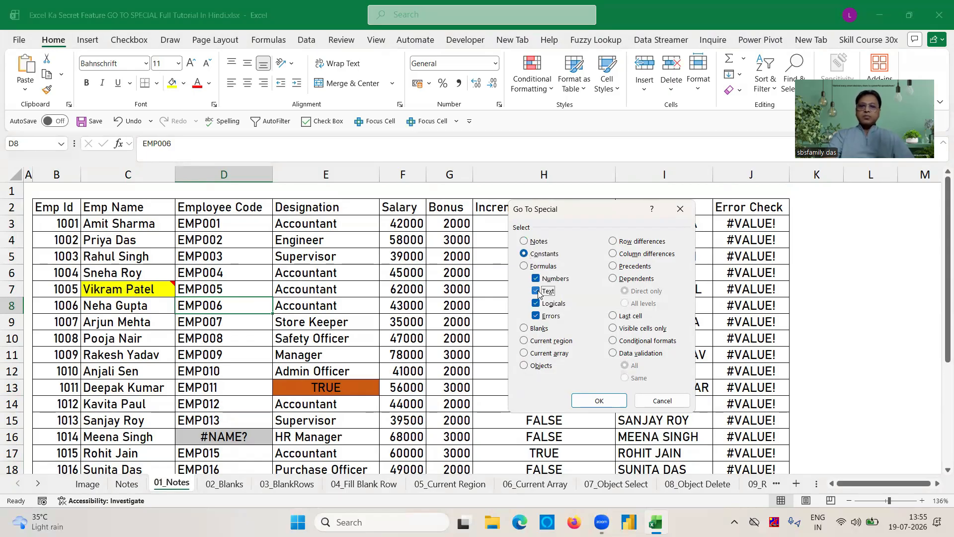
left_click(537, 304)
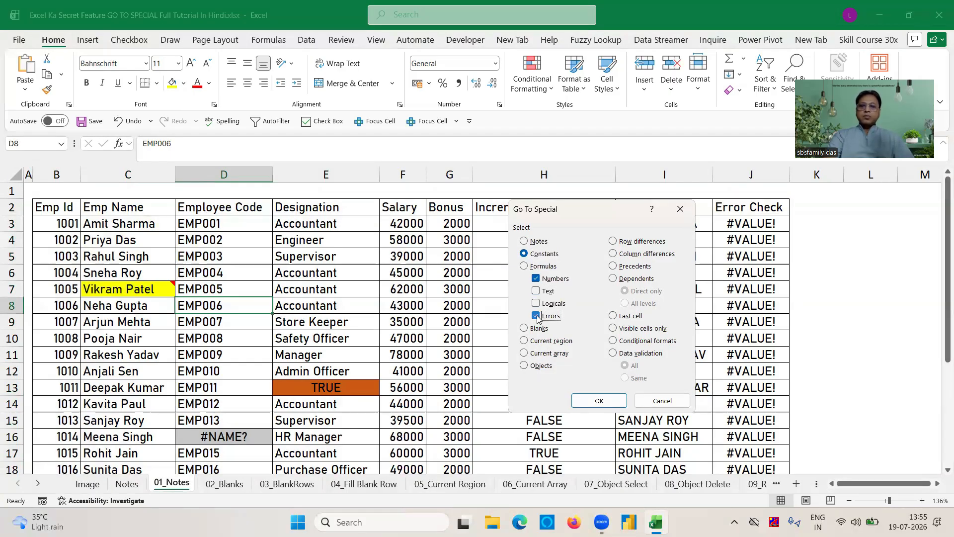
left_click(599, 400)
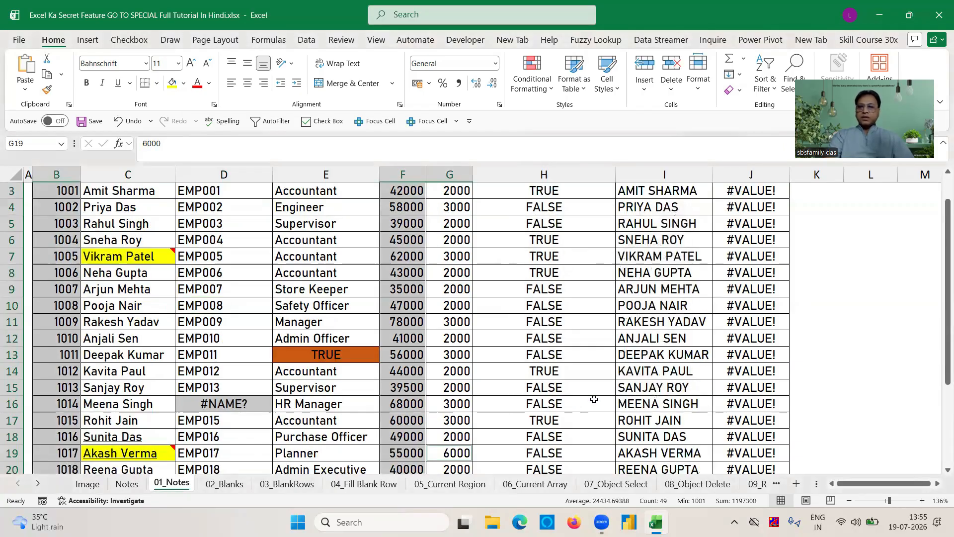
left_click_drag(941, 345, 941, 297)
- Select only the constant cells that hold text with Go To Special, excluding numbers, logicals and errors
left_click(439, 300)
left_click(530, 379)
left_click(526, 255)
left_click(536, 279)
left_click(536, 304)
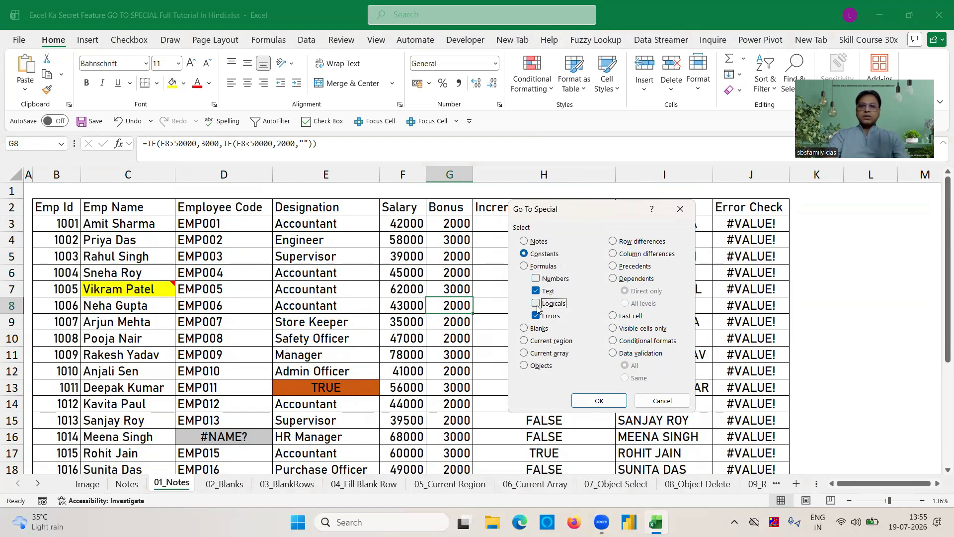
left_click(596, 400)
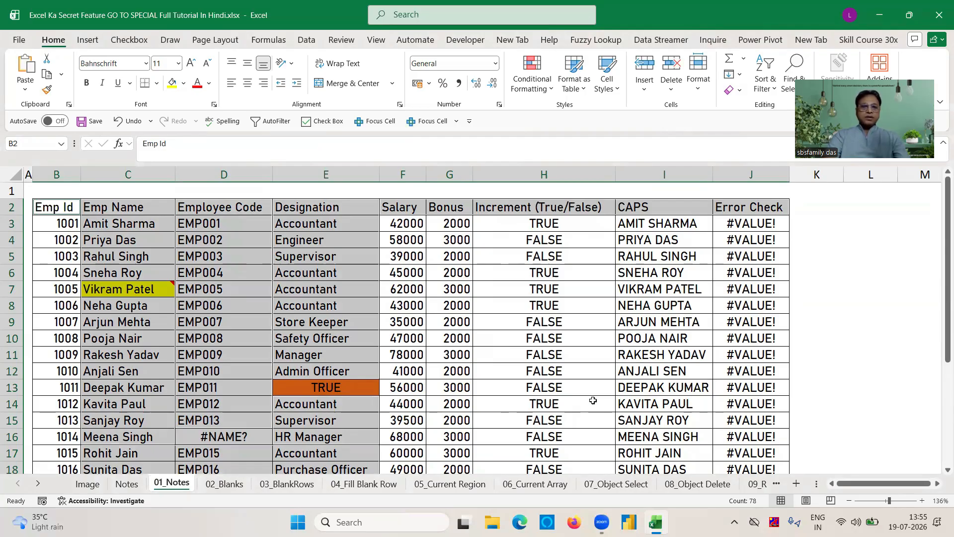
- Select only the constant cells that hold logical values with Go To Special and fill them light blue
left_click(516, 401)
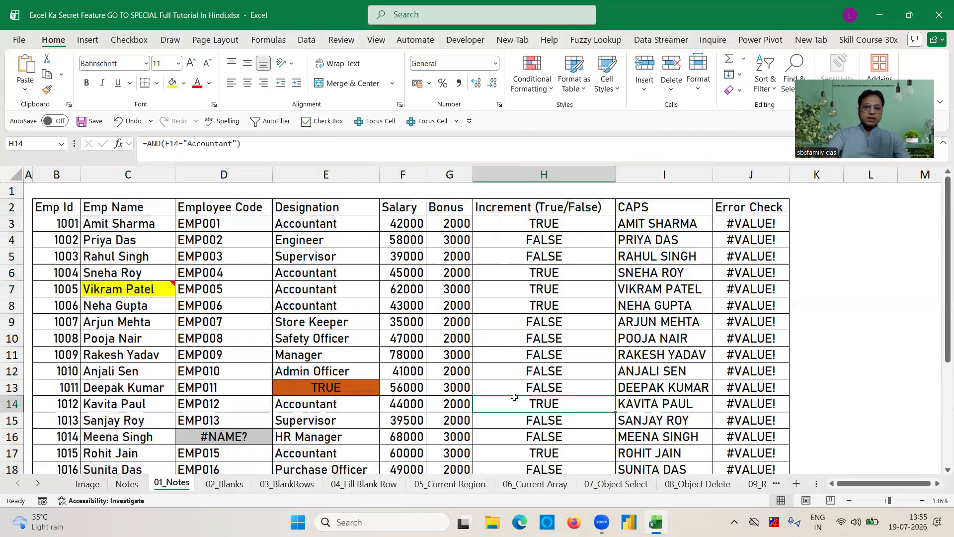
key("F5")
left_click(530, 380)
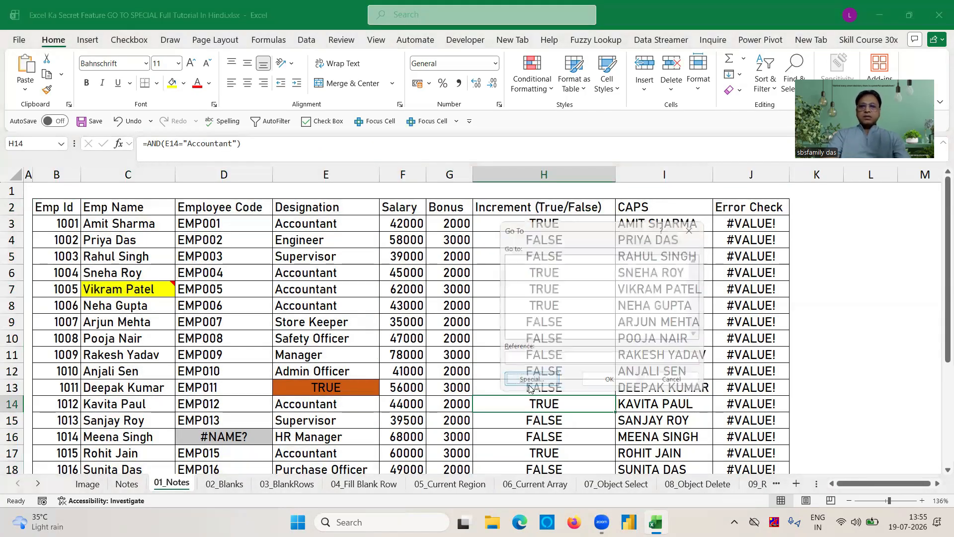
left_click(526, 254)
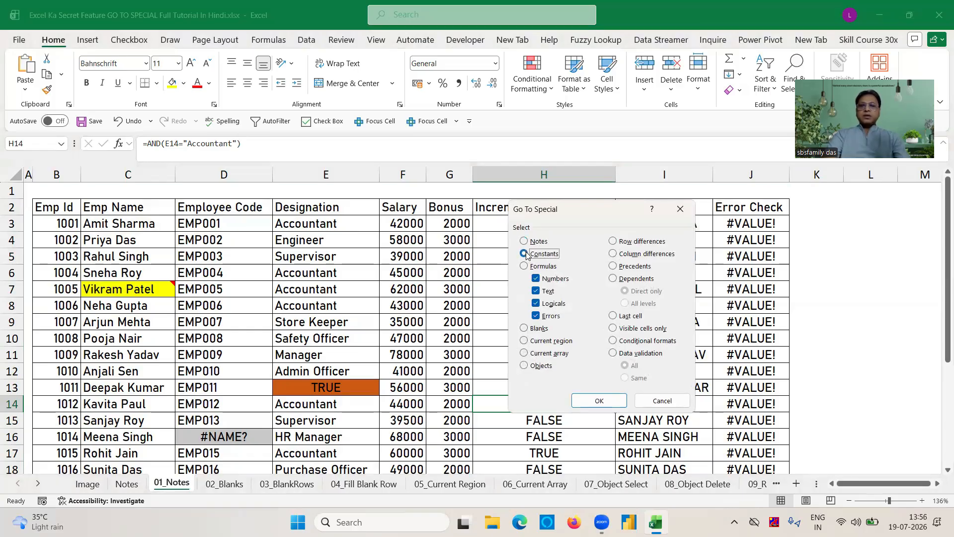
left_click(536, 279)
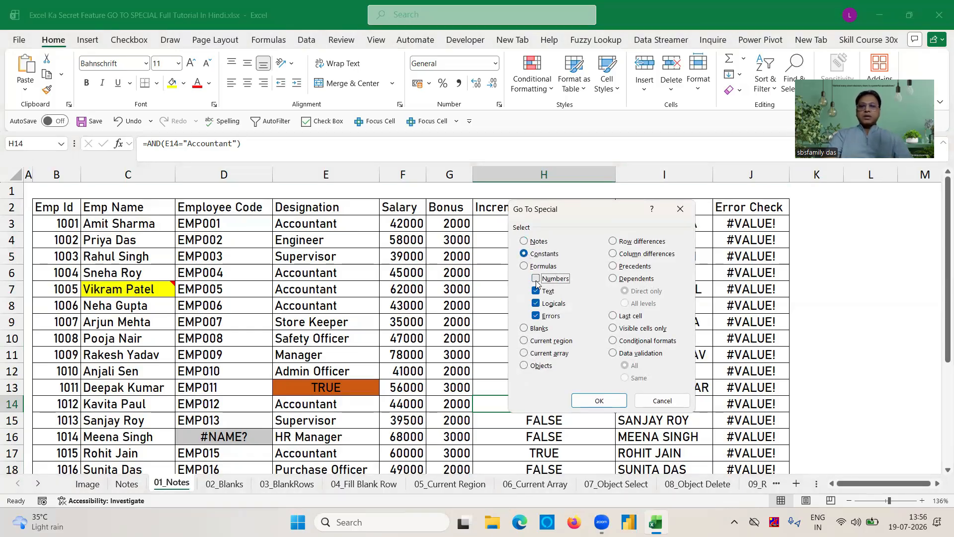
left_click(535, 291)
left_click(540, 316)
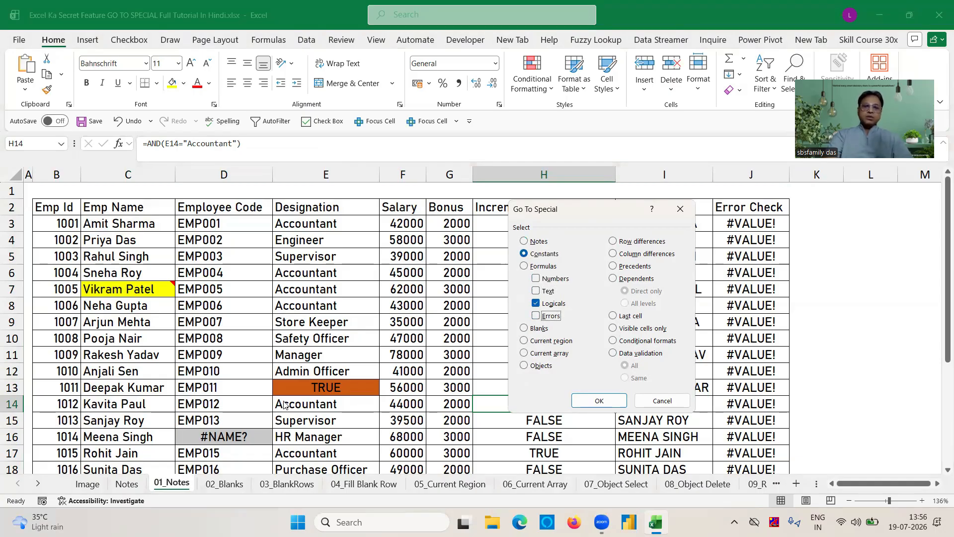
left_click(600, 402)
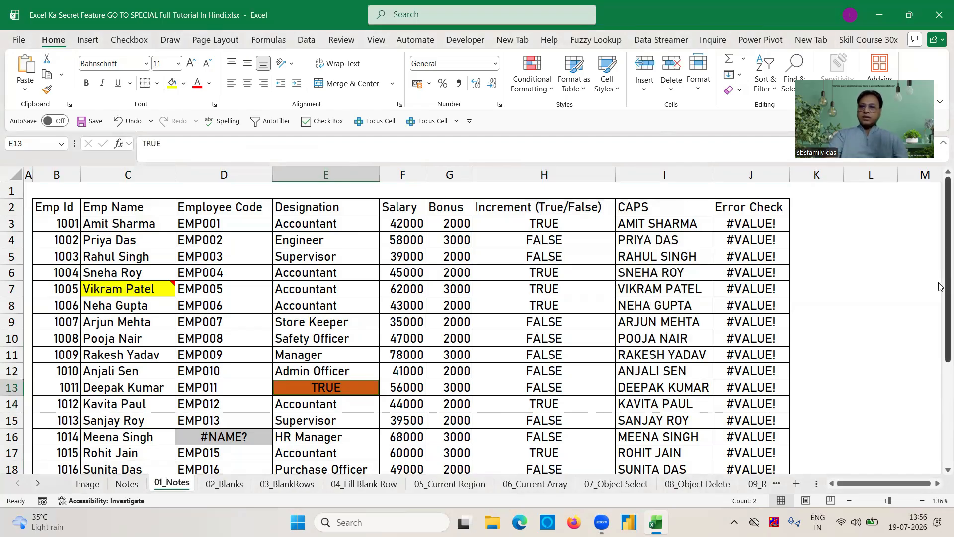
left_click_drag(946, 287, 940, 309)
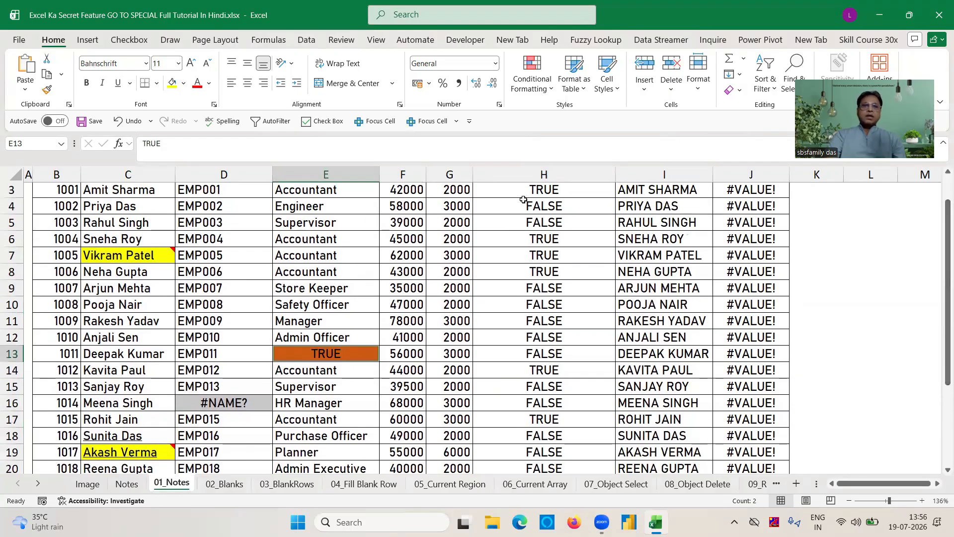
left_click(183, 83)
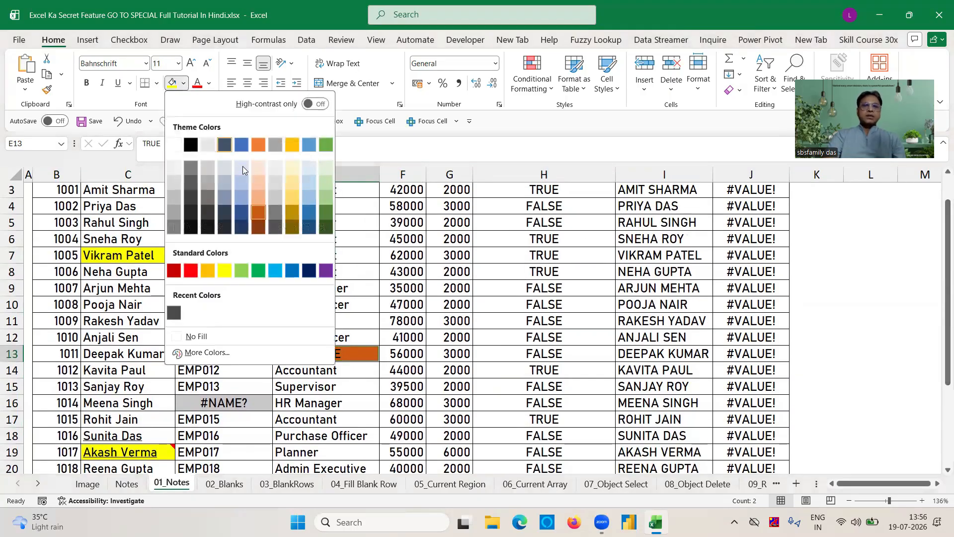
left_click(273, 271)
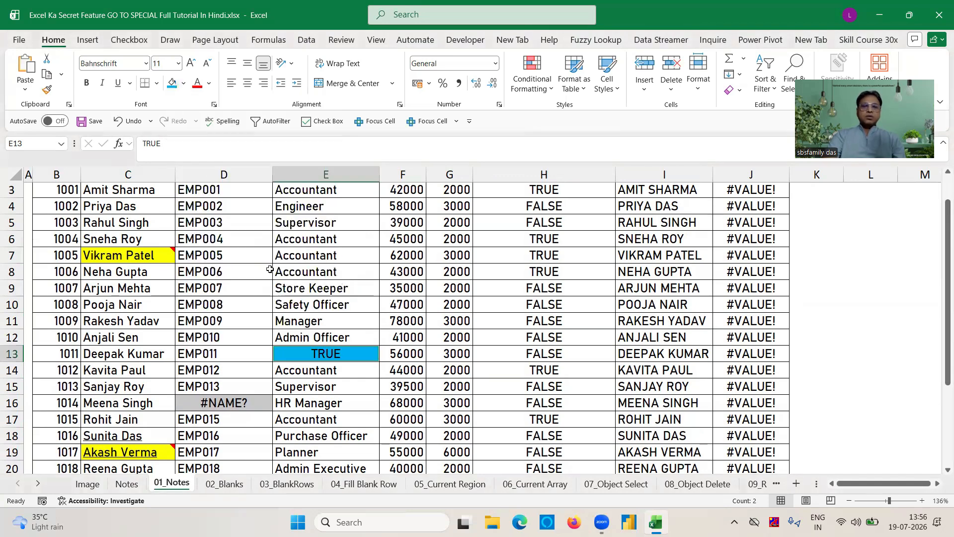
- Look through the Increment (True/False) column down to its lower rows and back up to the header
left_click(481, 354)
key("Down")
key("Down")
key("Down")
key("Down")
key("Down")
key("Down")
key("Down")
key("Down")
key("Down")
key("Down")
key("Down")
key("Down")
key("Down")
key("Down")
key("Down")
key("Down")
key("Down")
key("Down")
key("Down")
key("Up")
key("Up")
key("Up")
key("Up")
key("Up")
key("Up")
key("Up")
key("Up")
key("Up")
key("Up")
key("Up")
key("Up")
key("Up")
key("Up")
key("Up")
key("Up")
key("Up")
key("Up")
key("Up")
key("Up")
key("Up")
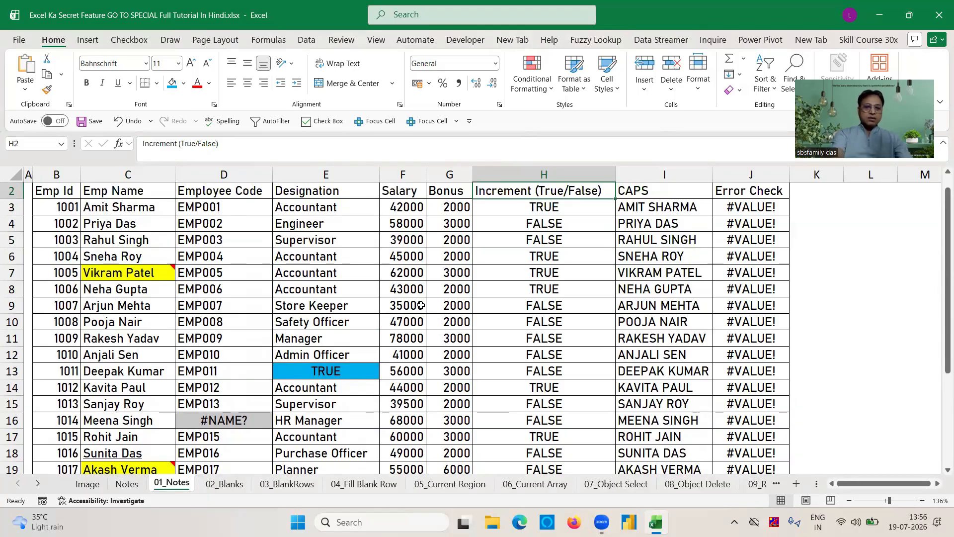
- Select only the constant cells that hold errors with Go To Special and fill them light blue
key("ctrl+g")
left_click(530, 380)
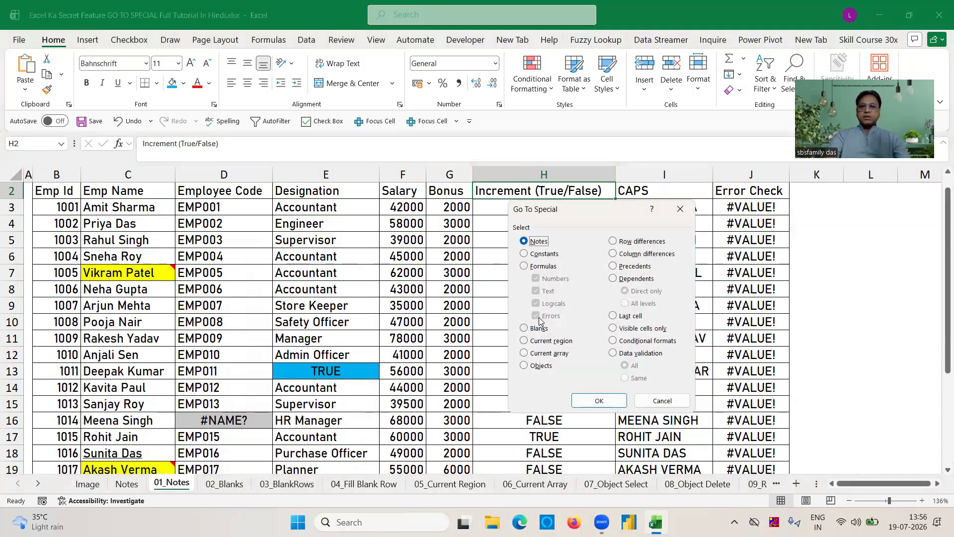
left_click(525, 254)
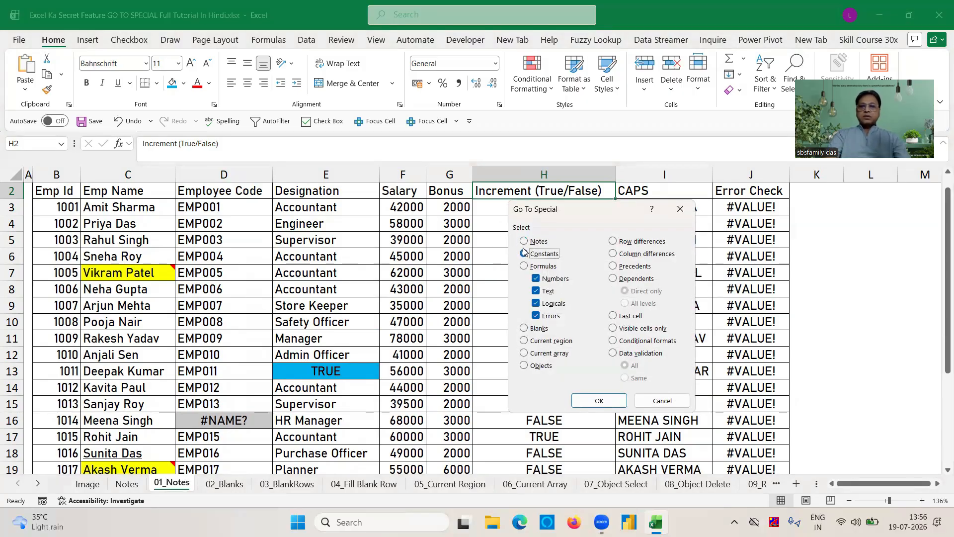
left_click(536, 278)
left_click(536, 291)
left_click(599, 400)
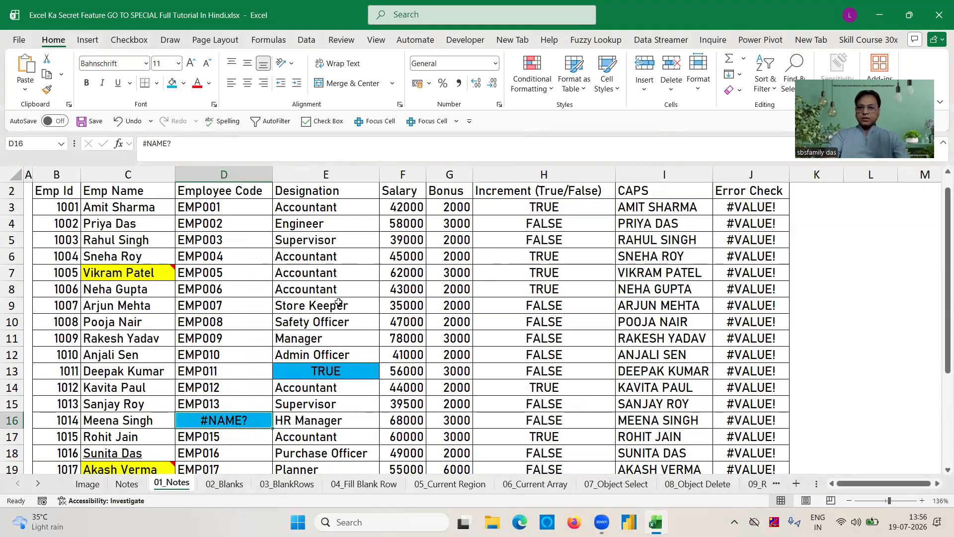
- Select all formula cells with Go To Special, including numbers, text, logicals and errors, and return to the top of the table
key("ctrl+g")
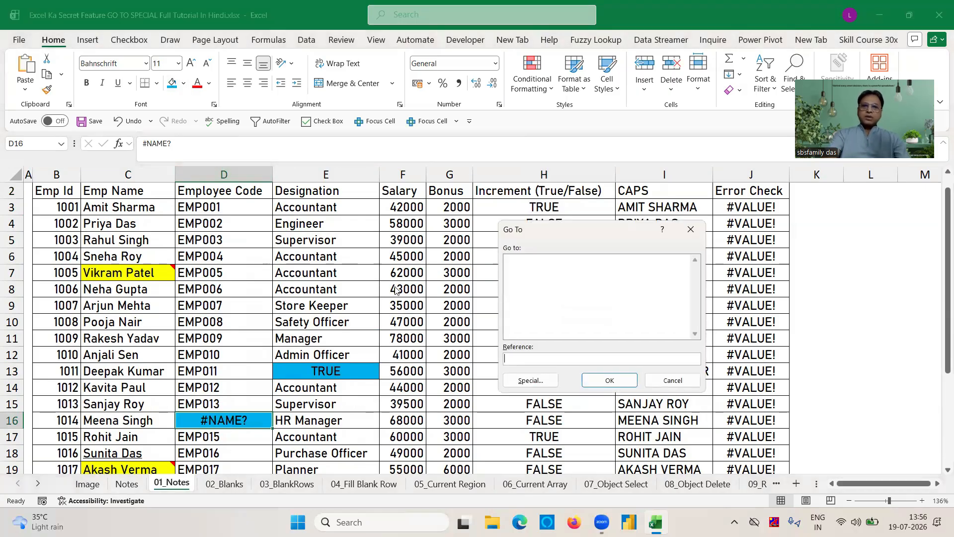
left_click(530, 381)
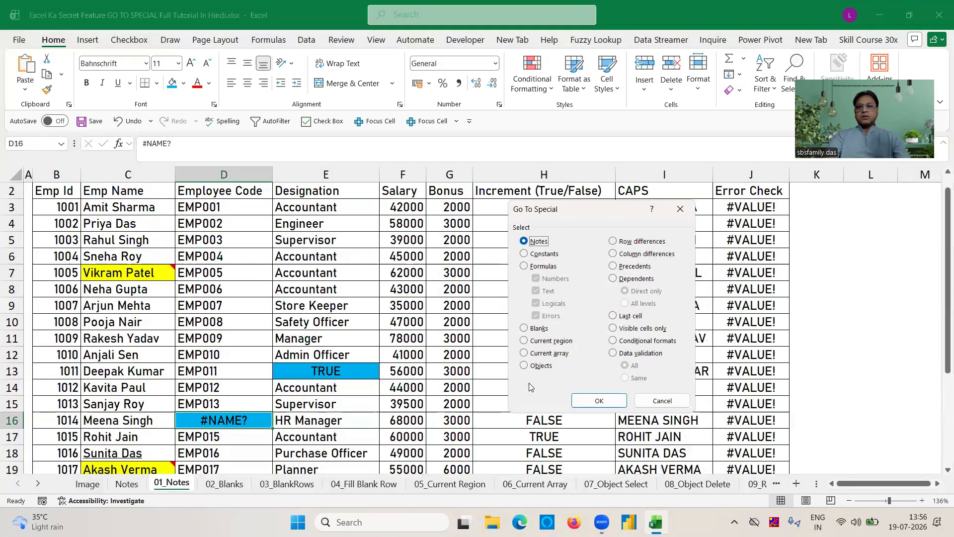
left_click(528, 267)
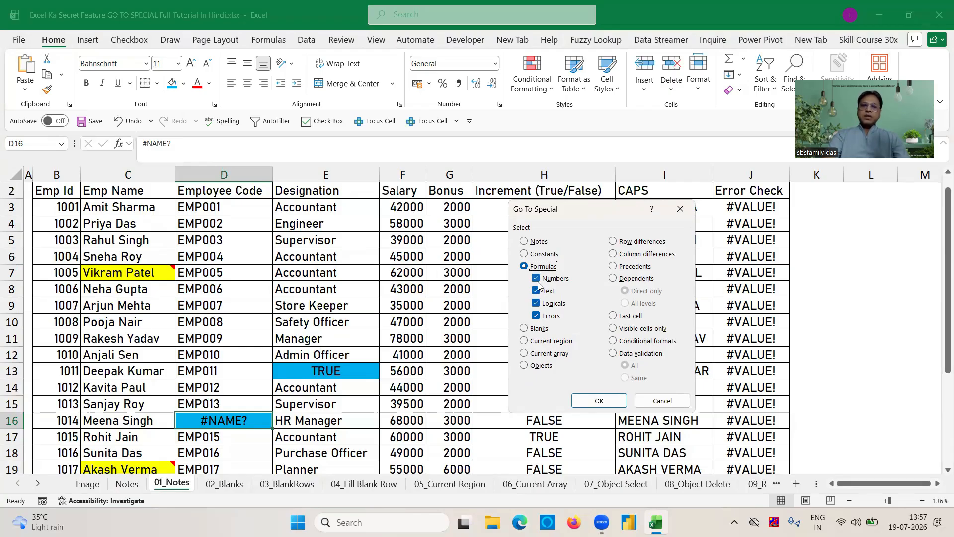
left_click(600, 400)
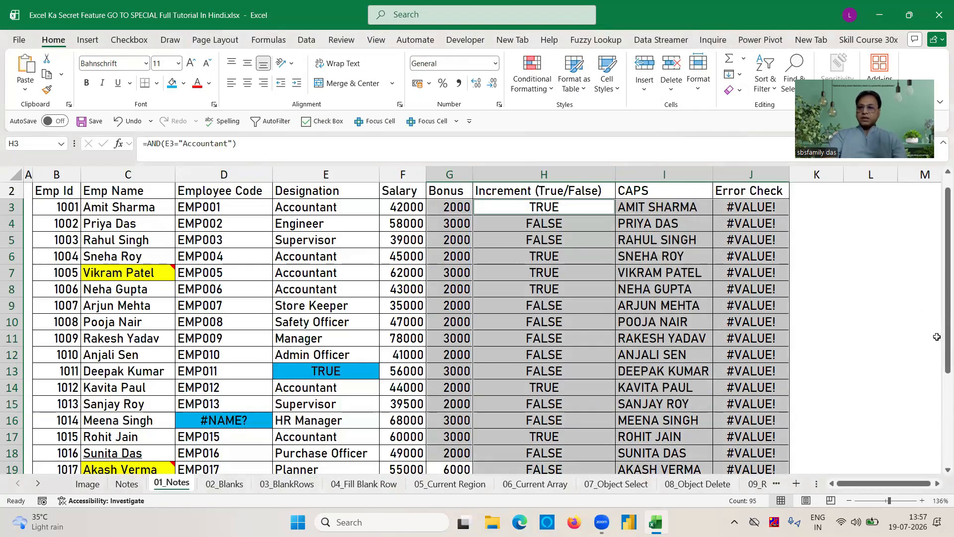
mouse_move(941, 343)
left_mouse_down()
mouse_move(941, 402)
mouse_move(941, 332)
left_mouse_up()
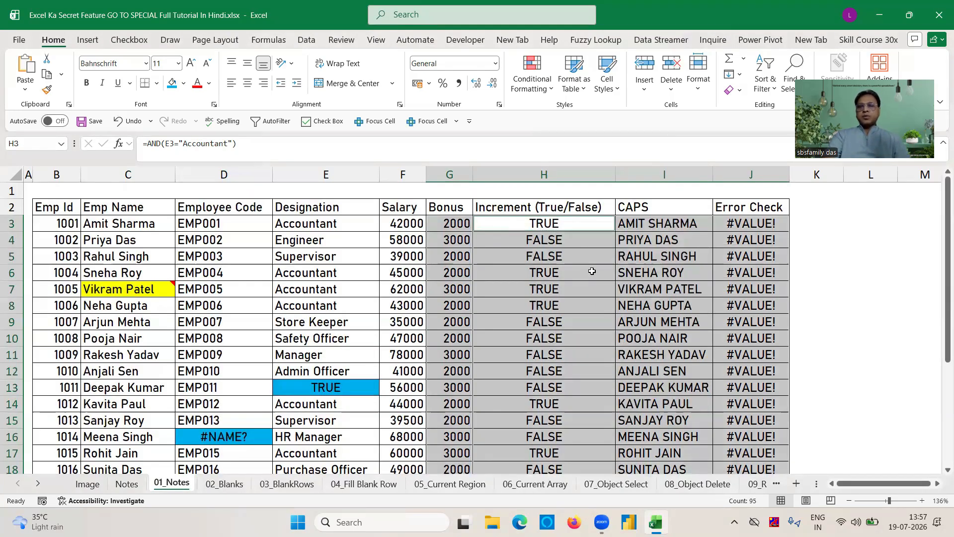
- Examine the formulas in row 3 of the Bonus, Increment (True/False), CAPS and Error Check columns
left_click(846, 233)
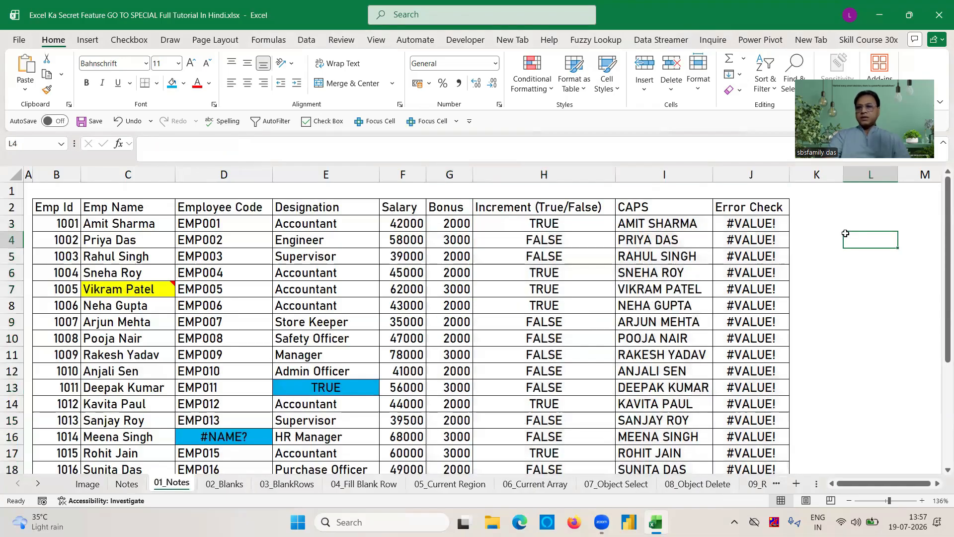
left_click(445, 224)
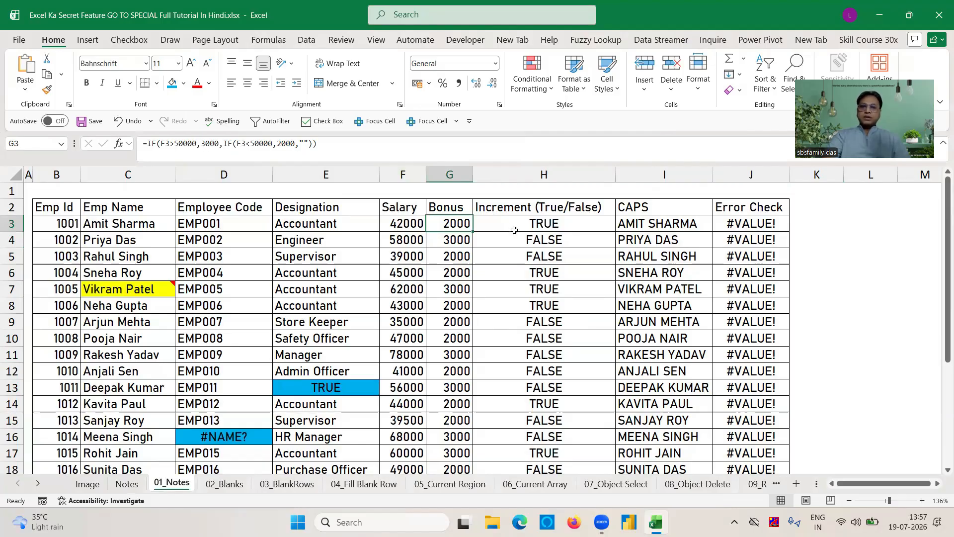
left_click(540, 226)
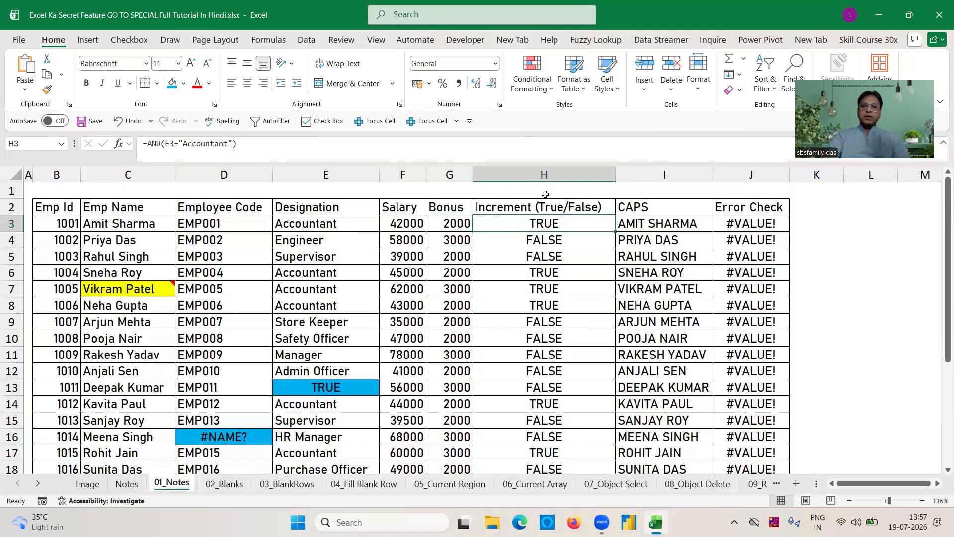
left_click(635, 225)
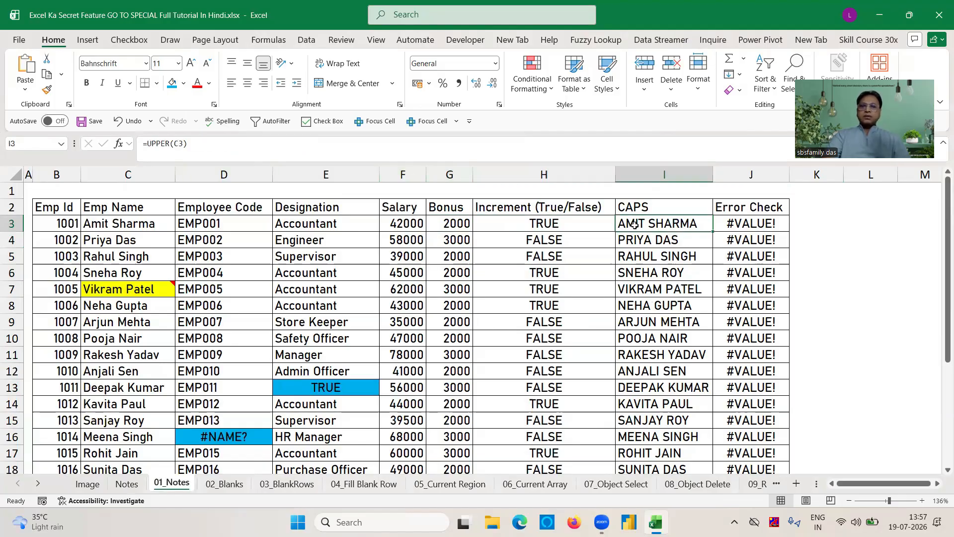
left_click(754, 222)
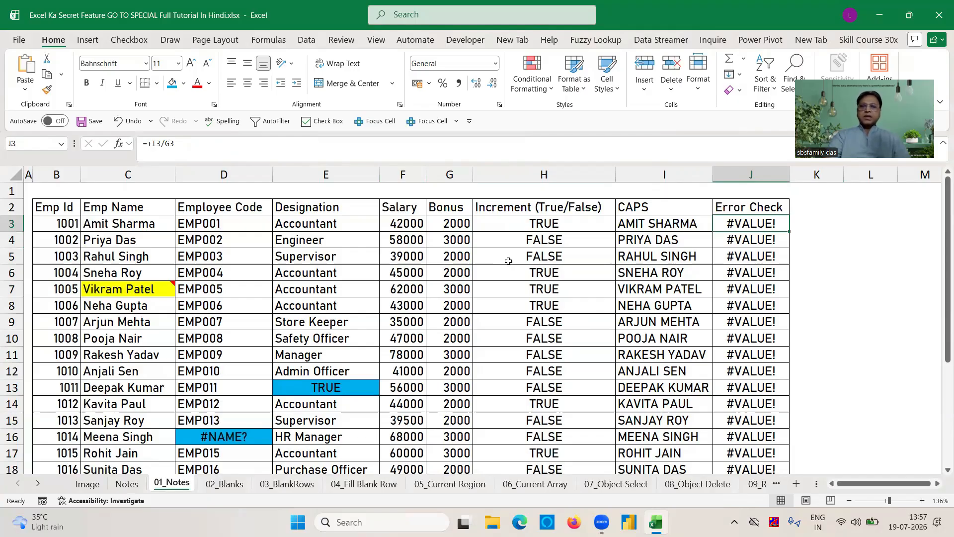
- Select only the formula cells that return numbers with Go To Special, excluding text, logicals and errors
left_click(493, 276)
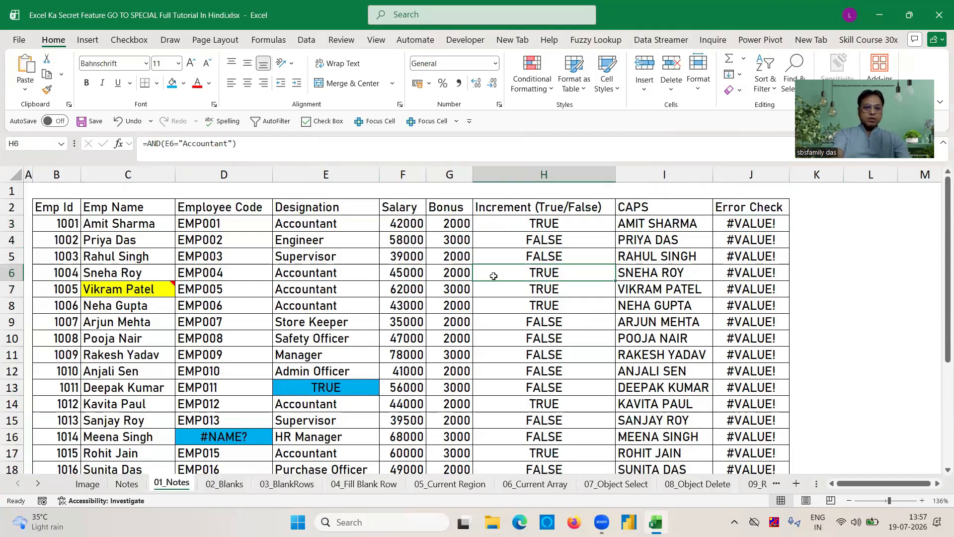
key("ctrl+g")
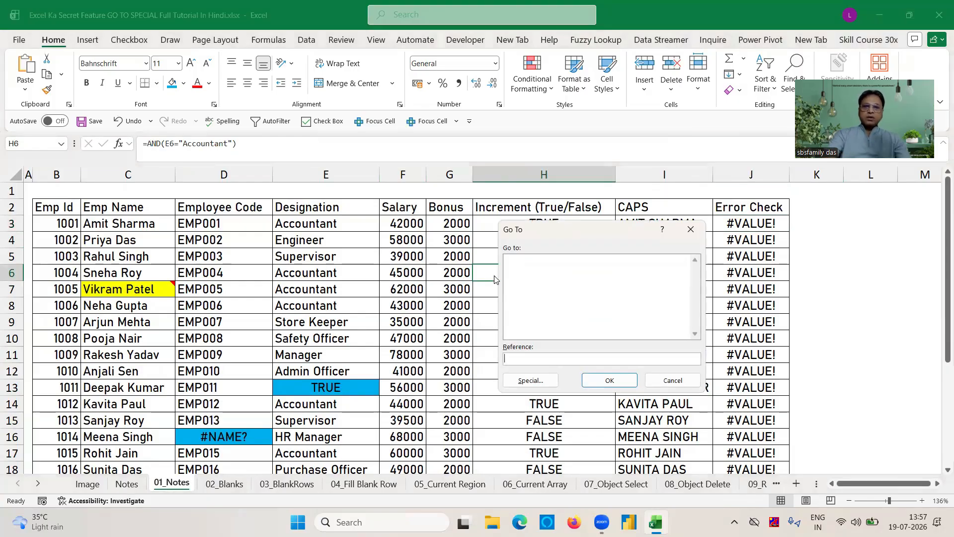
left_click(543, 383)
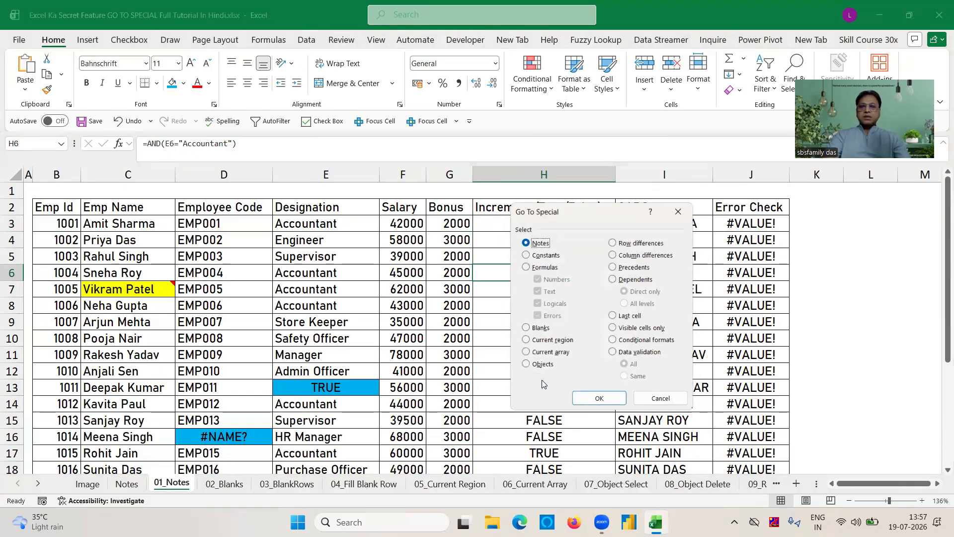
left_click(525, 267)
left_click(536, 293)
left_click(536, 301)
left_click(539, 317)
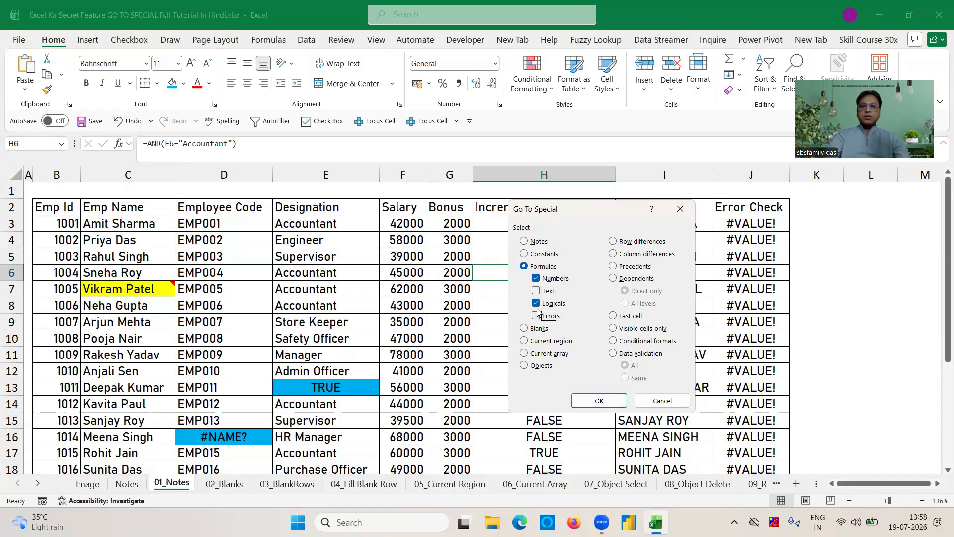
left_click(536, 304)
left_click(600, 401)
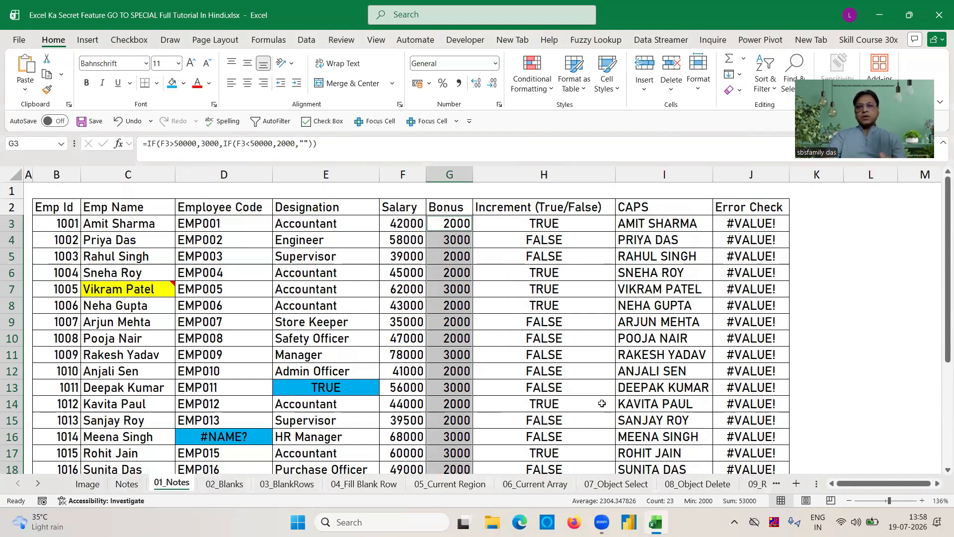
- Select only the formula cells that return text with Go To Special, excluding numbers, logicals and errors
left_click(558, 337)
key("ctrl+g")
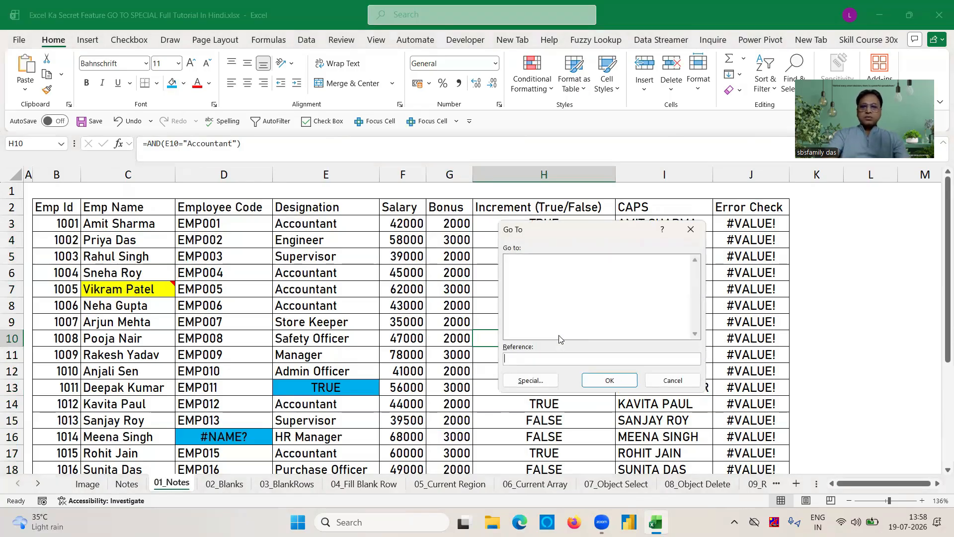
key("alt+s")
left_click(528, 269)
left_click(535, 277)
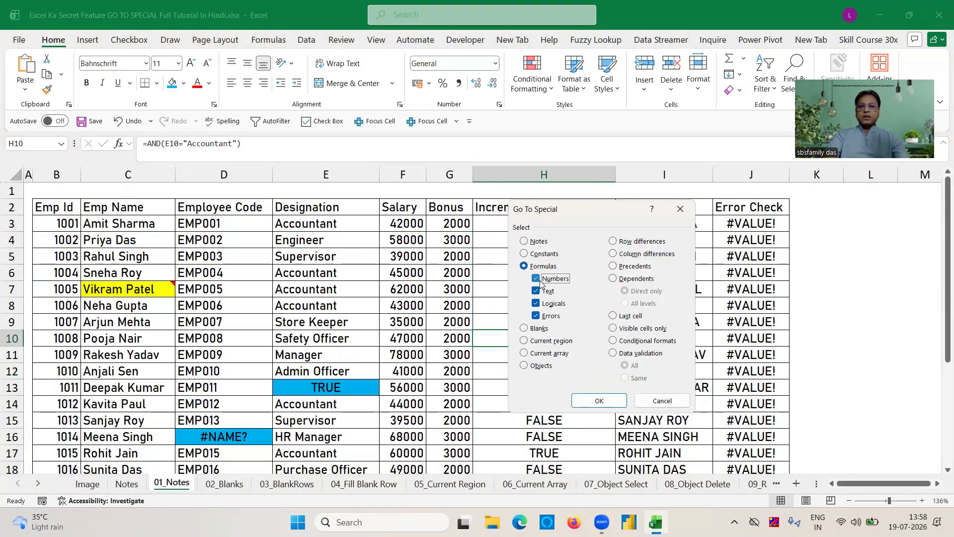
left_click(536, 304)
left_click(536, 315)
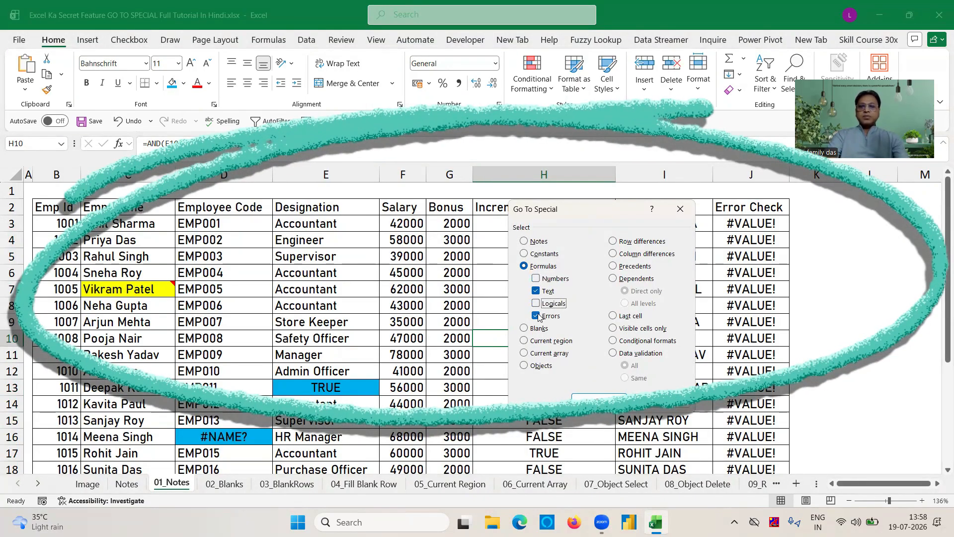
left_click(588, 398)
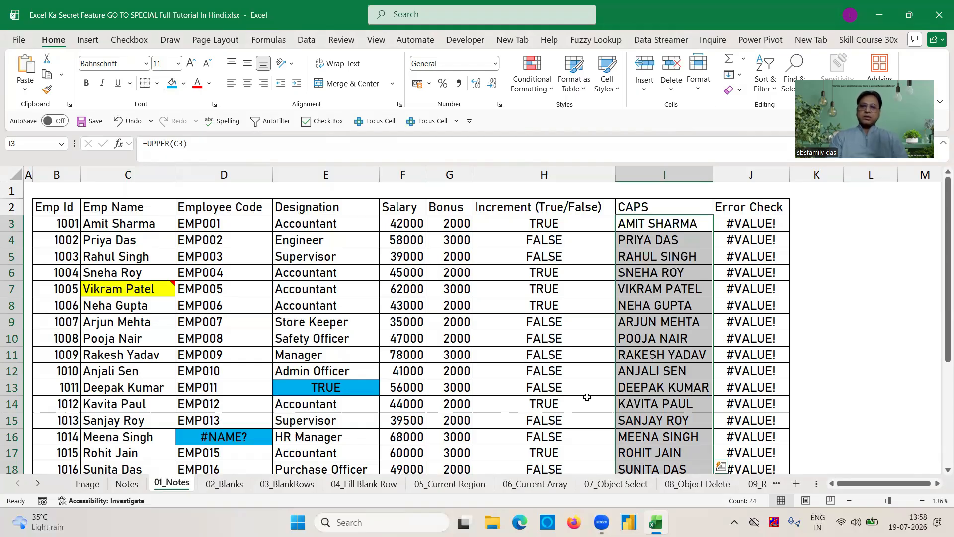
- Select only the formula cells that return logical values with Go To Special, excluding numbers, text and errors
left_click(577, 334)
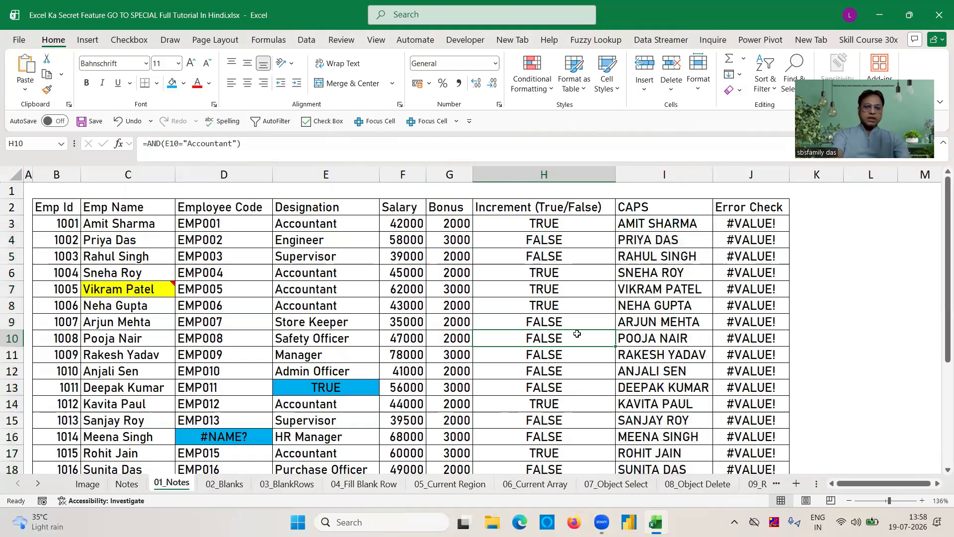
key("F5")
key("alt+s")
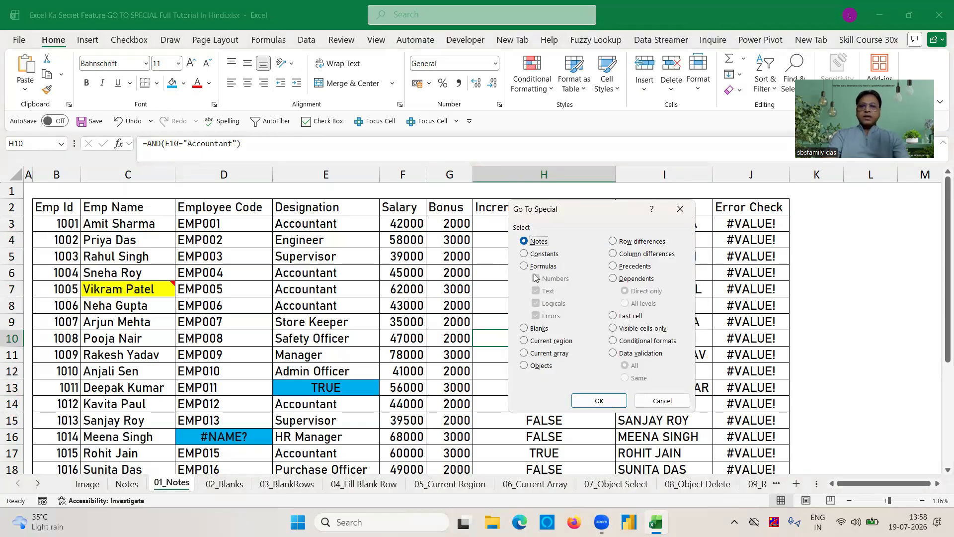
left_click(525, 266)
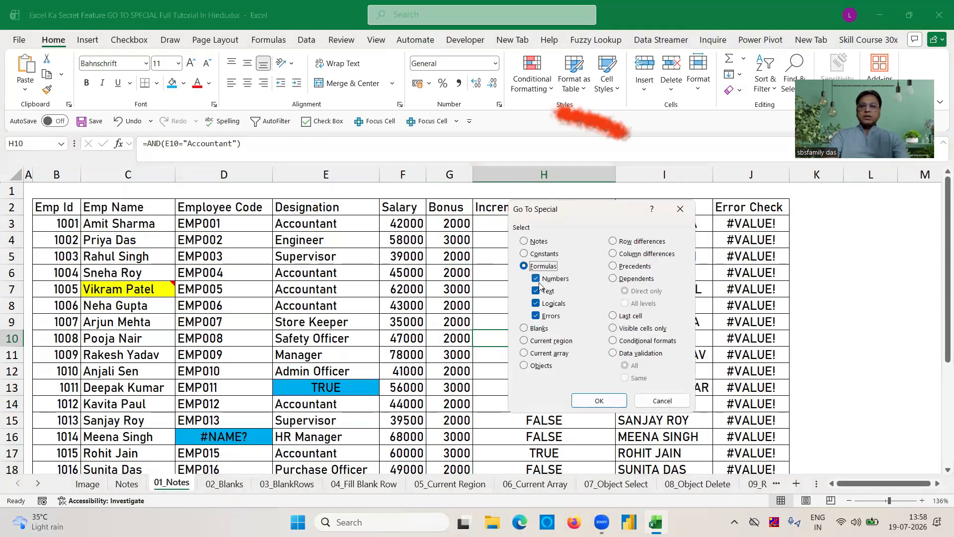
left_click(536, 279)
left_click(536, 291)
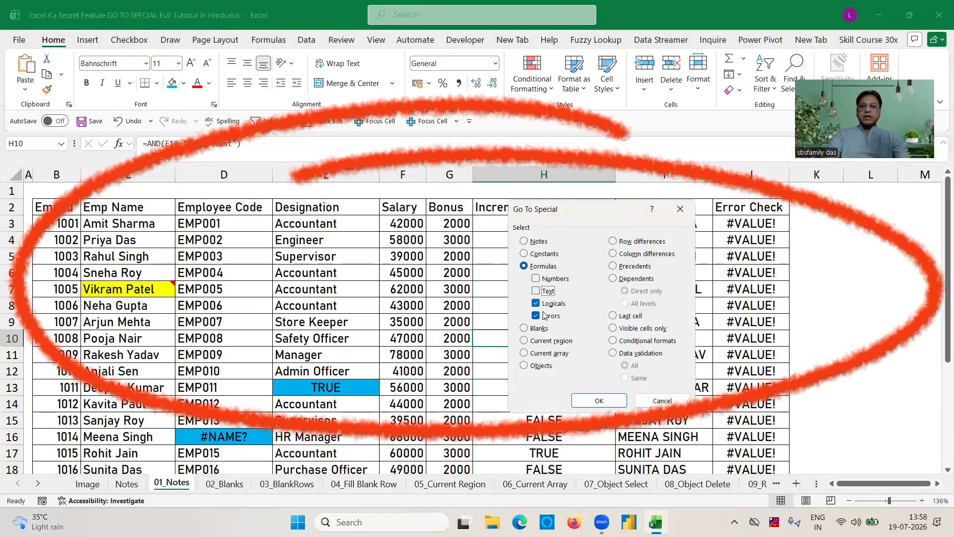
left_click(537, 316)
left_click(599, 400)
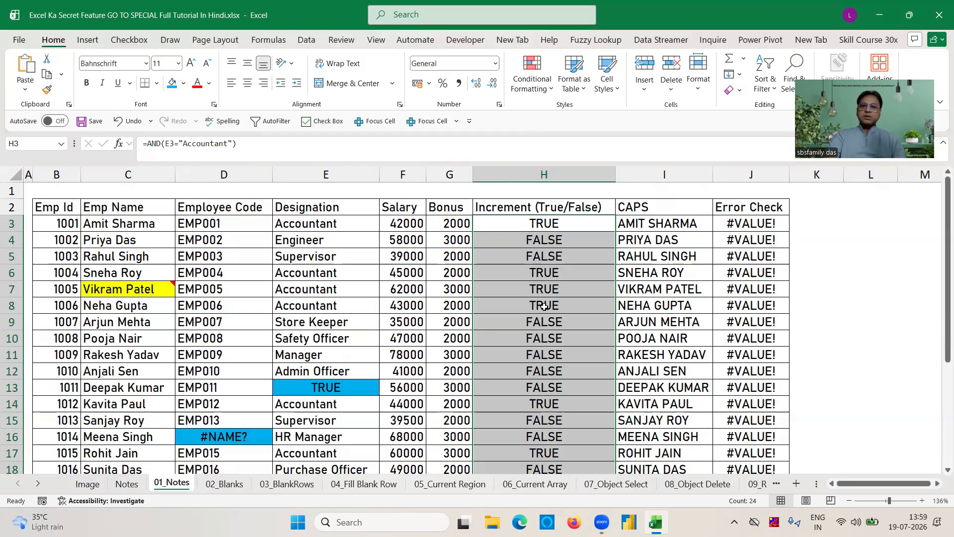
- Fill the designation Accountant down from E3 into E4 and save the workbook
left_click(328, 240)
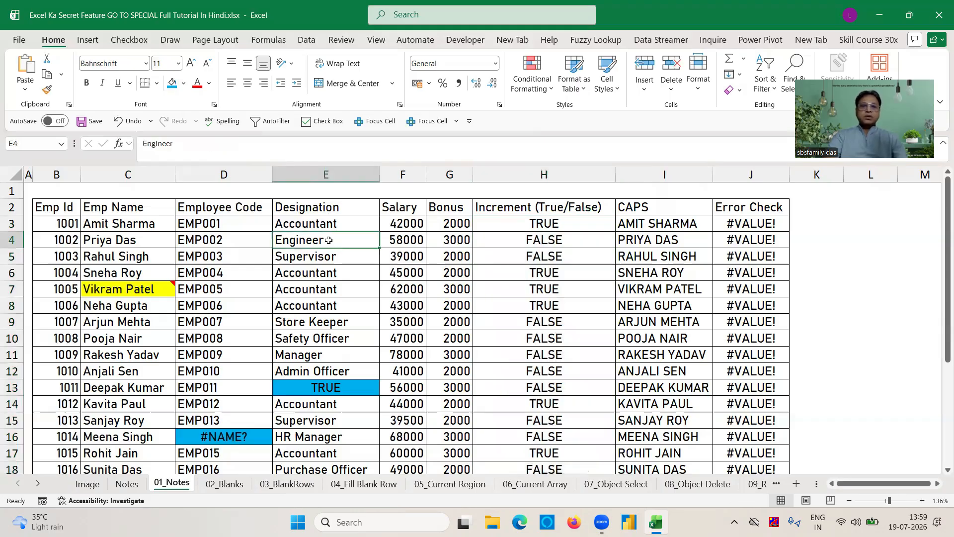
key("ctrl+d")
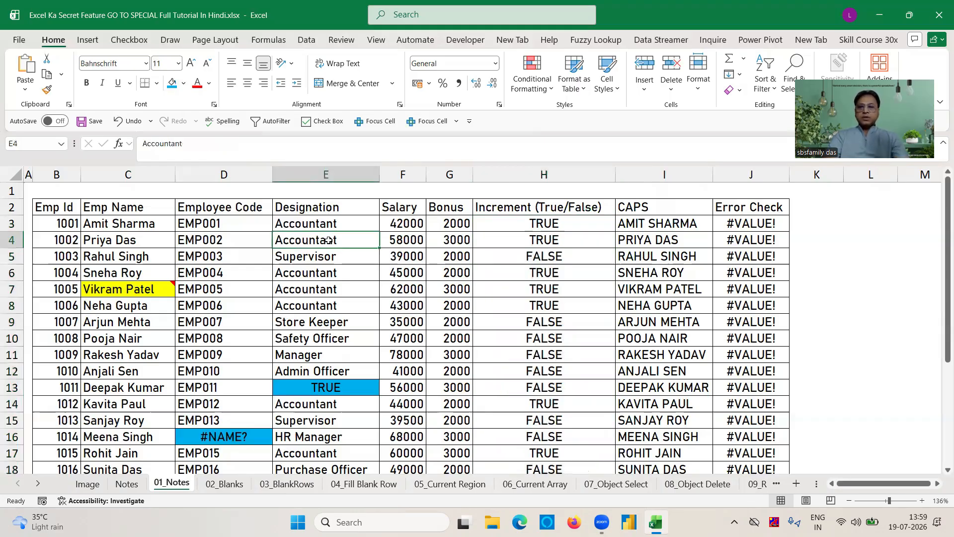
left_click(499, 273)
key("ctrl+s")
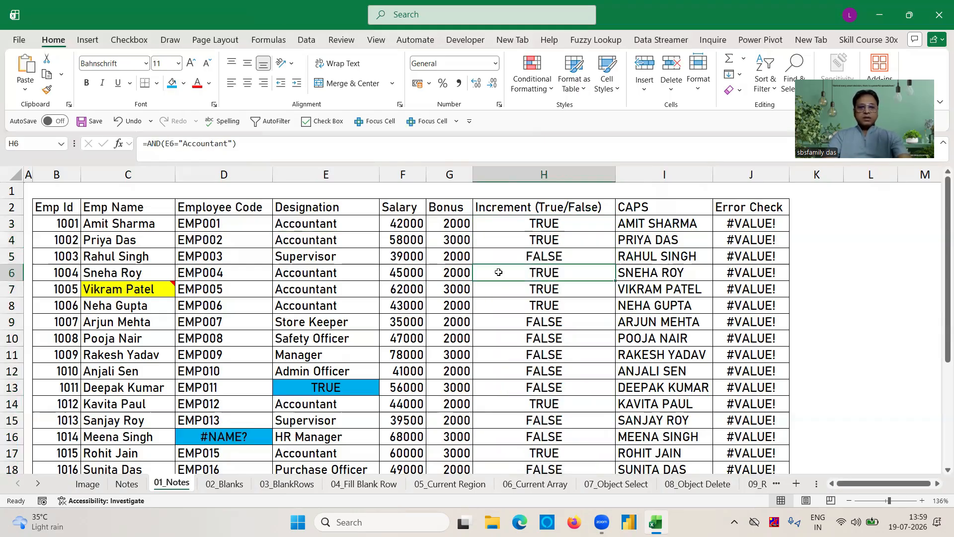
- Select only the formula cells that return errors with Go To Special, excluding numbers, text and logicals
key("F5")
key("alt+s")
left_click(524, 266)
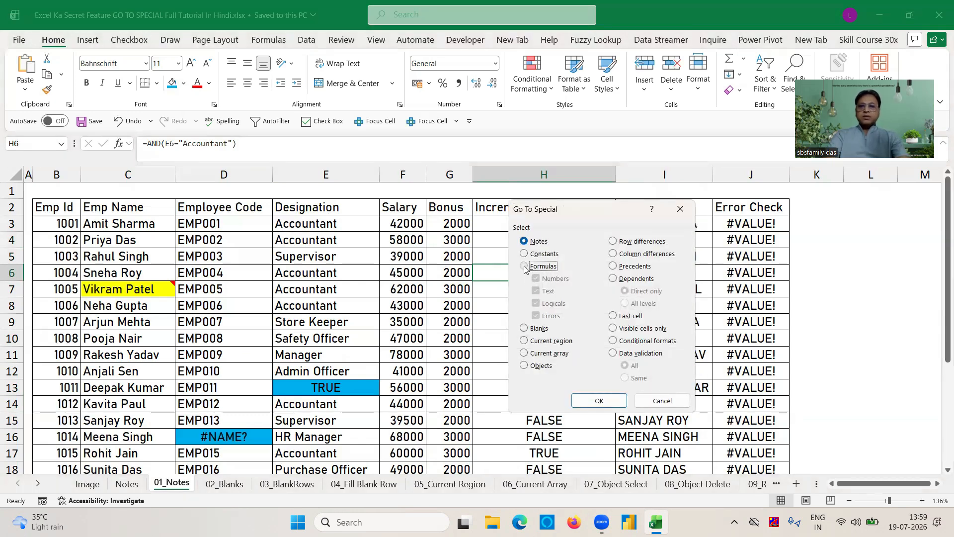
left_click(536, 279)
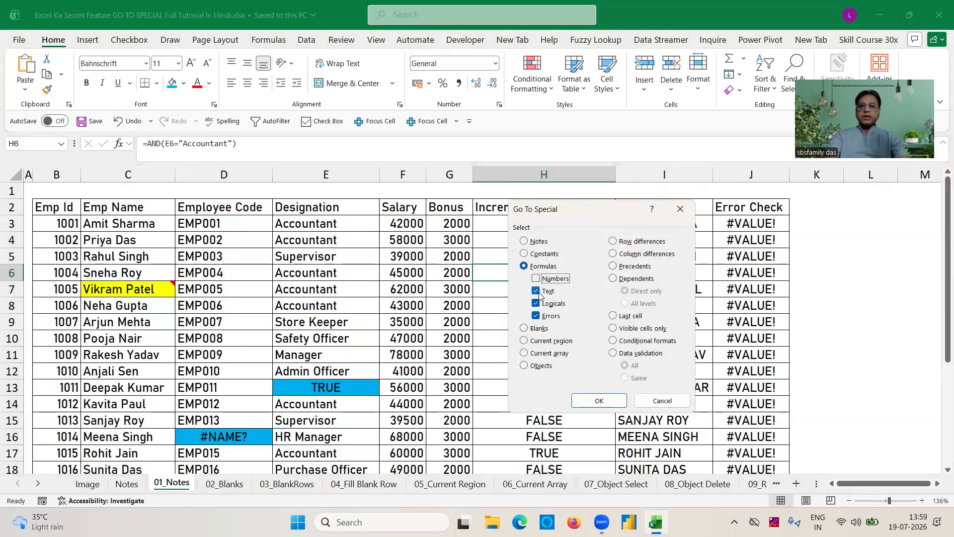
left_click(536, 303)
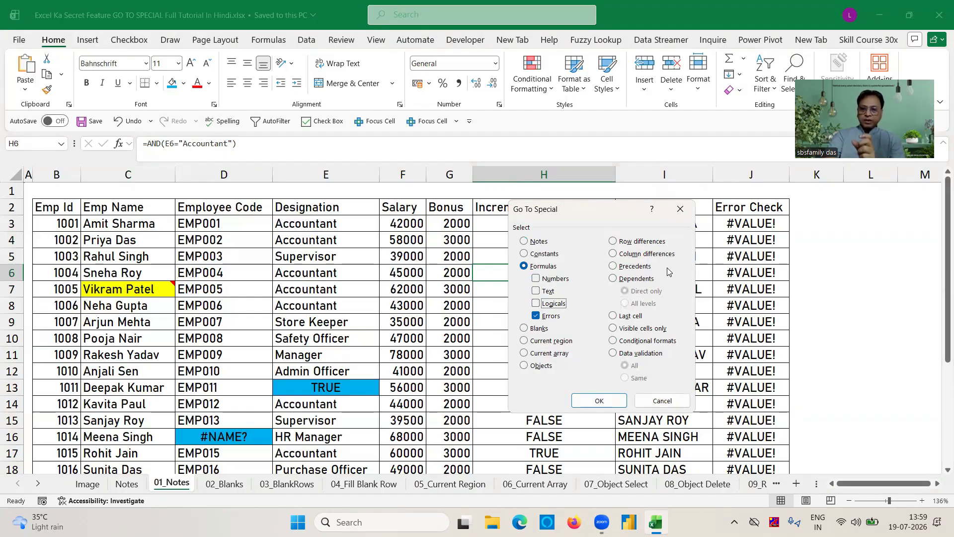
left_click(603, 400)
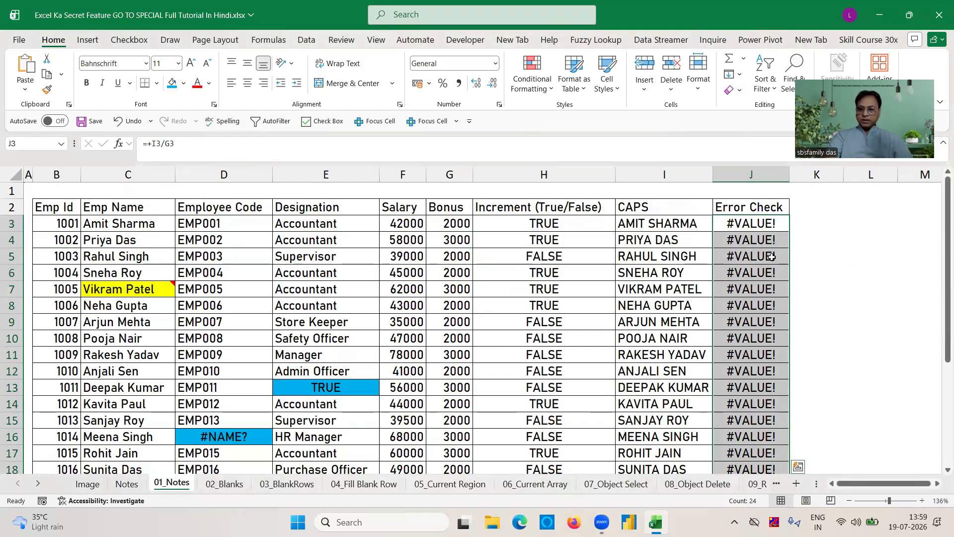
- Examine the cell references of the Error Check formula in J3 in edit mode and cancel the editing
left_click(759, 221)
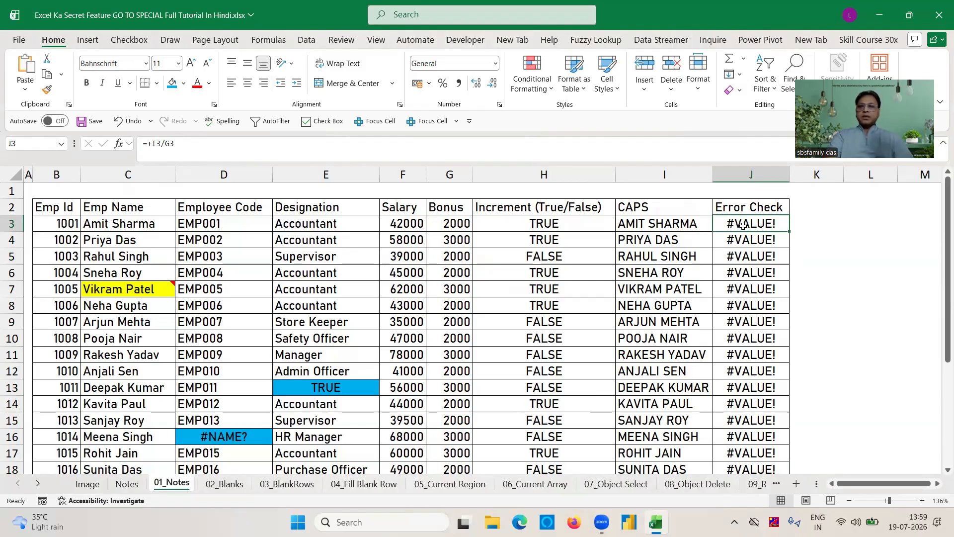
double_click(744, 225)
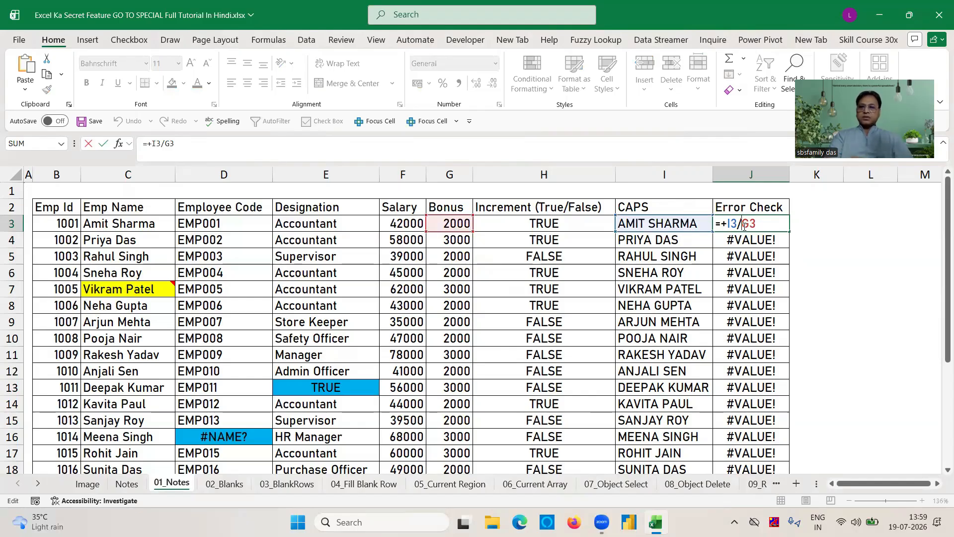
left_click(818, 246)
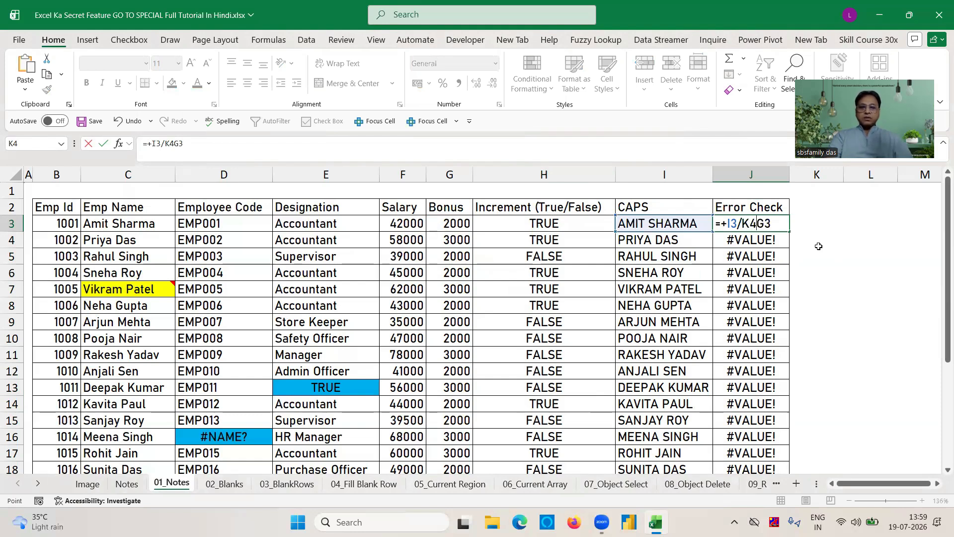
key("Escape")
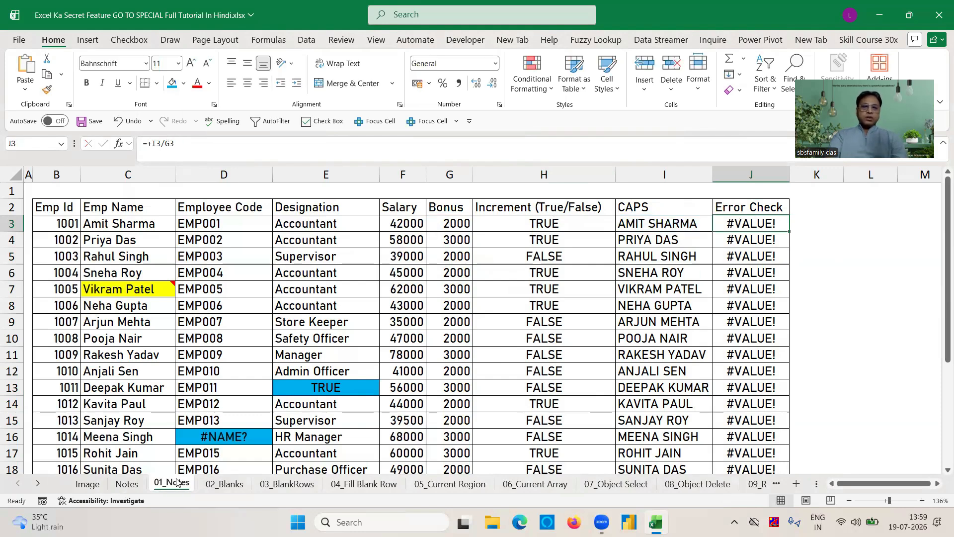
- Review the Go To Special options without applying any, and switch to the 02_Blanks sheet
left_click(291, 301)
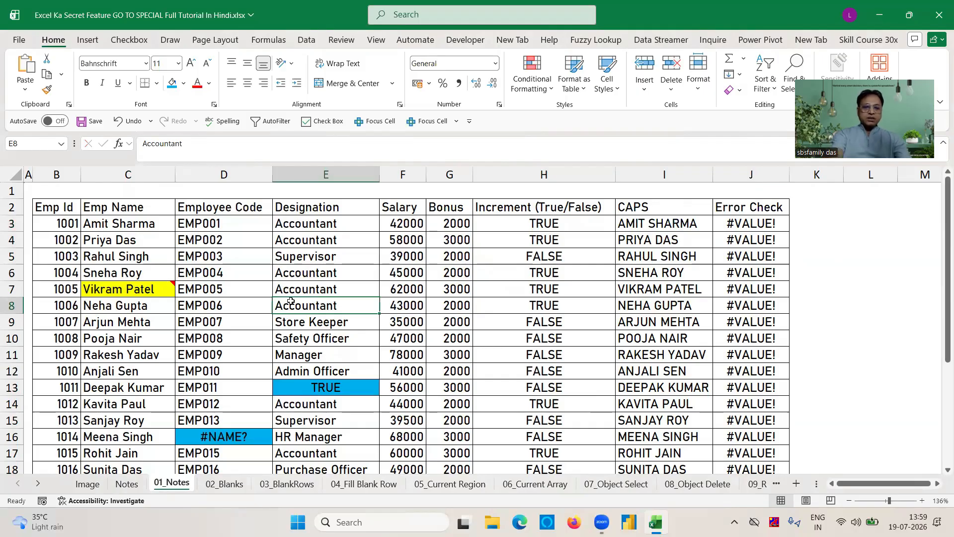
key("ctrl+g")
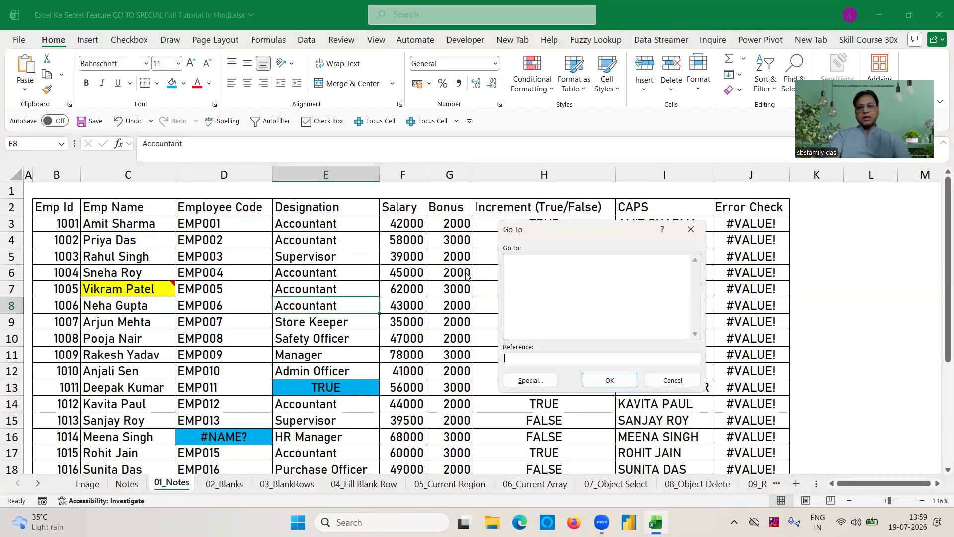
key("alt+s")
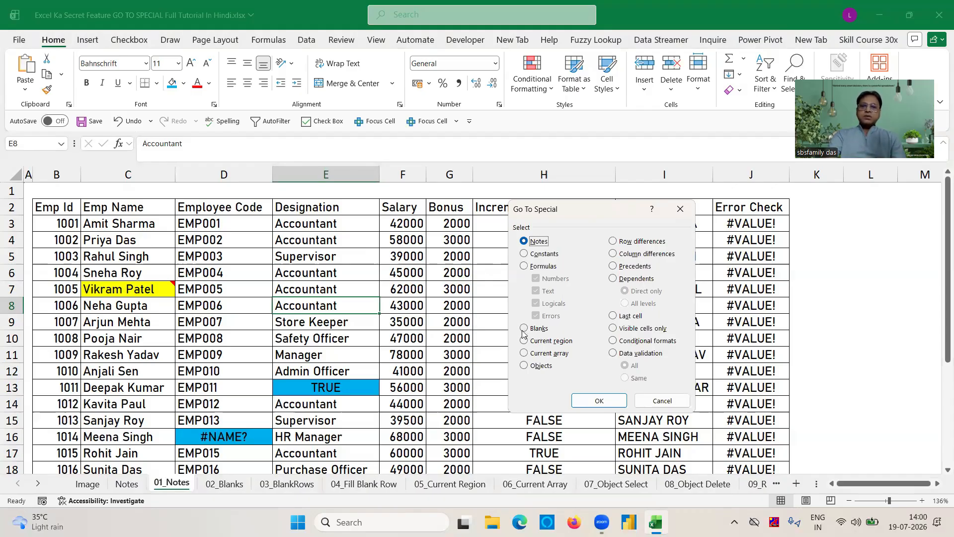
left_click(663, 400)
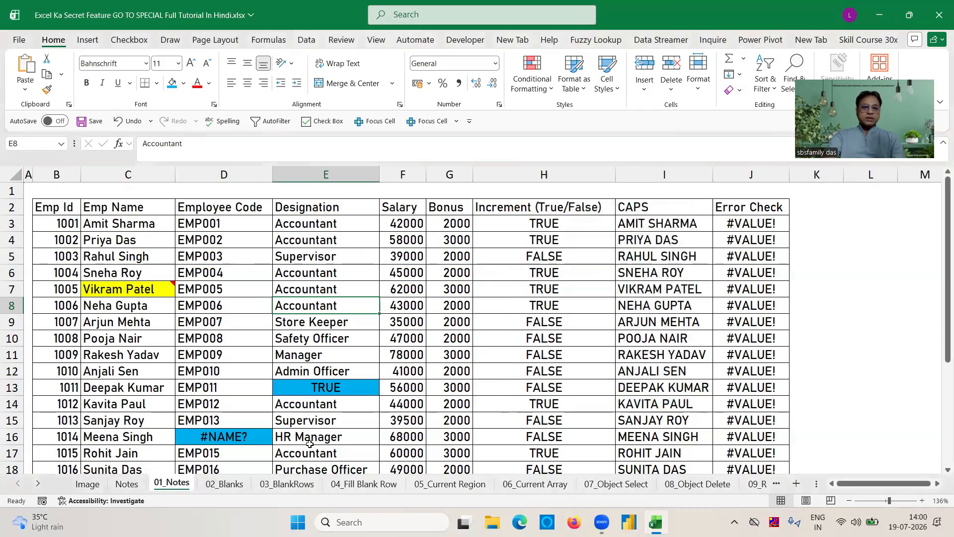
key("ctrl+Page_Down")
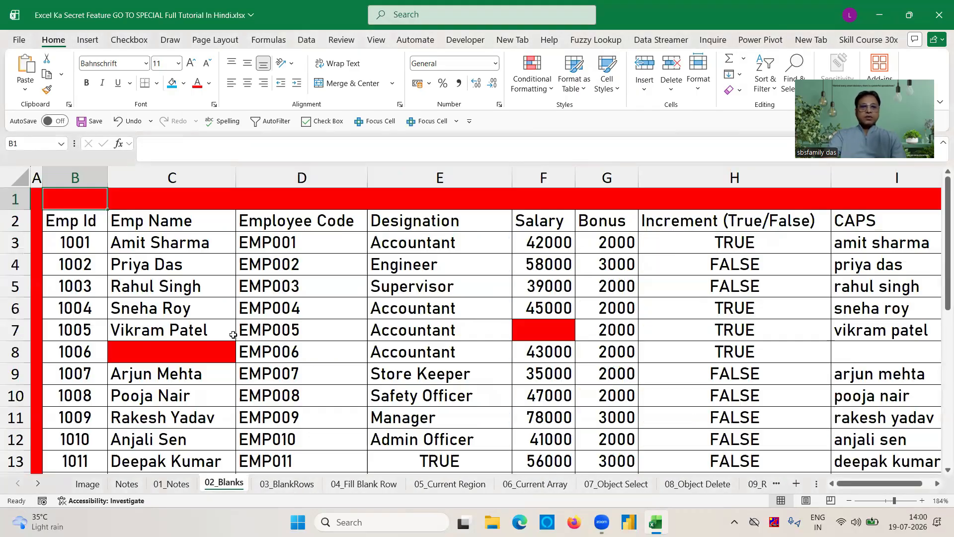
- Select the whole employee table from B2, and check row 8 cell by cell from the blank Emp Name to CAPS
left_click(80, 224)
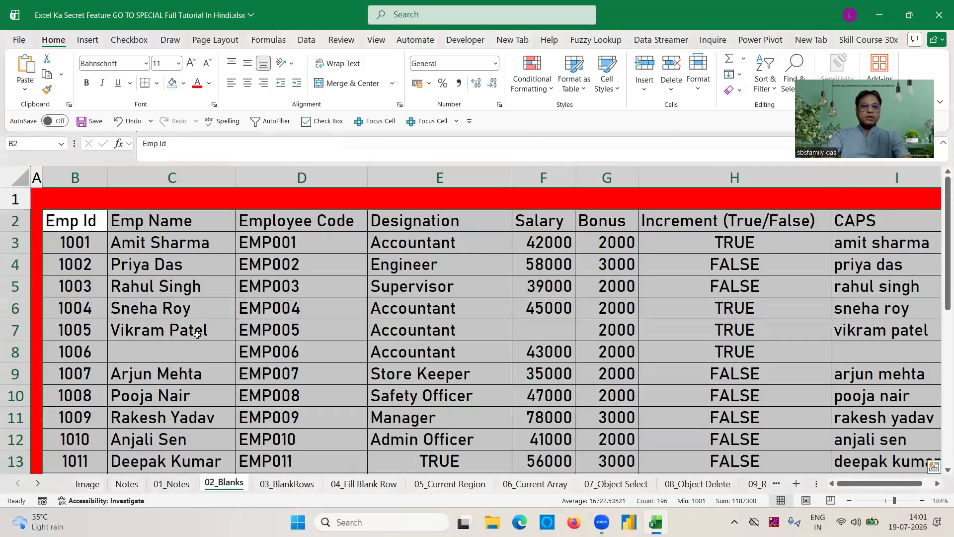
left_click(272, 324)
left_click(137, 342)
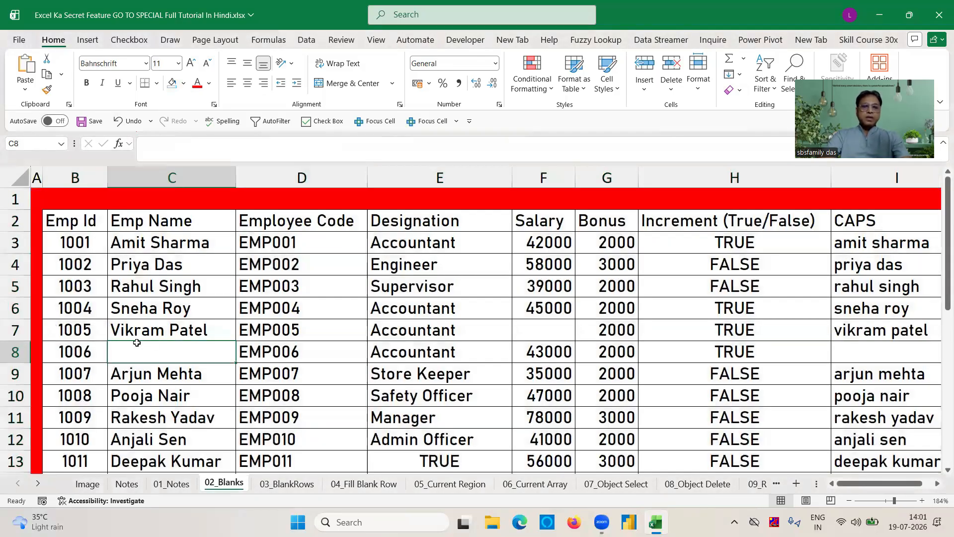
key("Right")
key("Right")
key("Right")
key("Right")
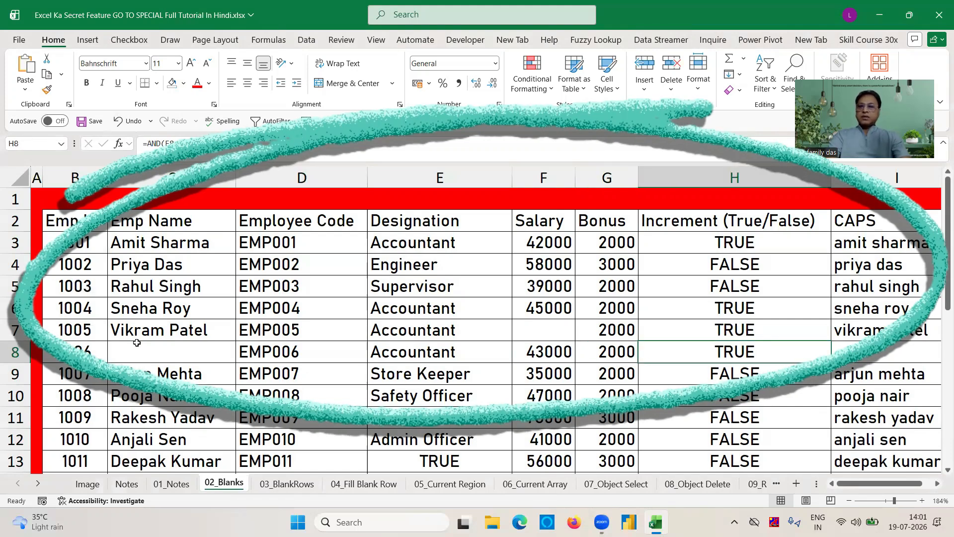
key("Right")
key("Right")
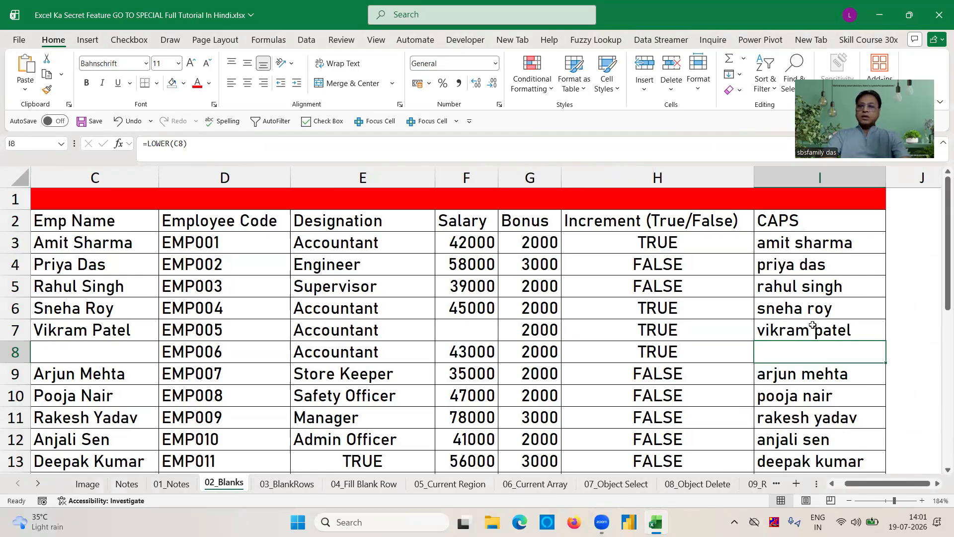
- Inspect the LOWER formula in the empty-looking CAPS cell I8 in edit mode, leaving it as is, and return to the start of row 8
double_click(774, 349)
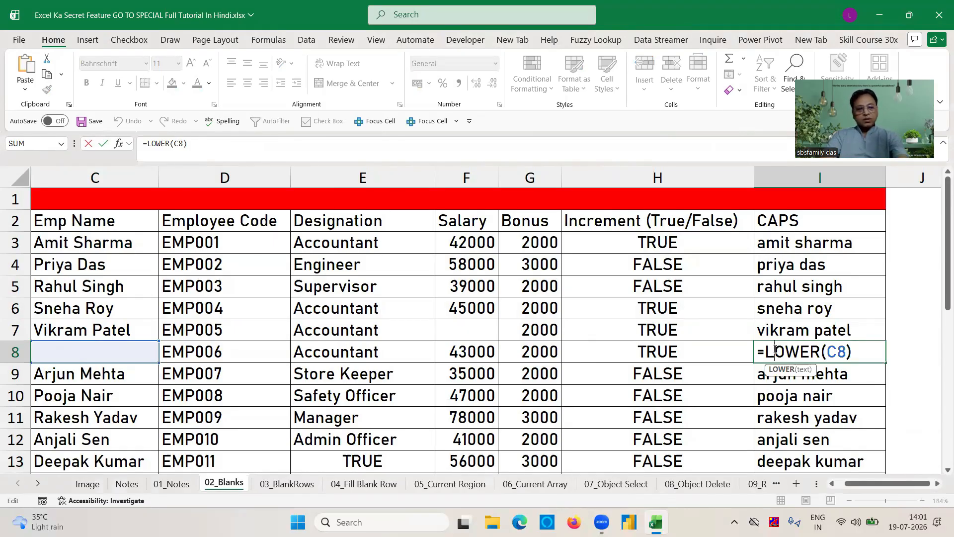
key("ctrl+Return")
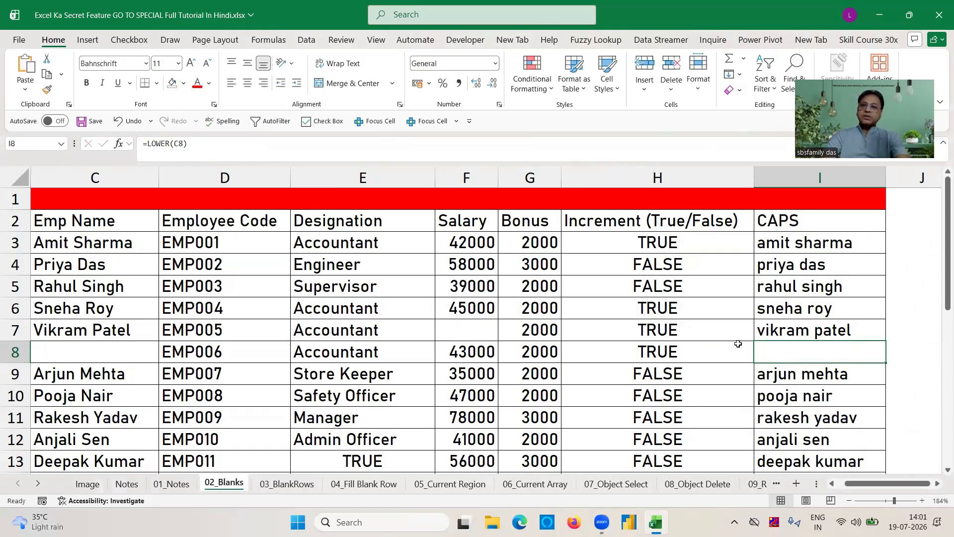
left_click(678, 347)
key("Left")
key("Left")
key("Left")
key("Left")
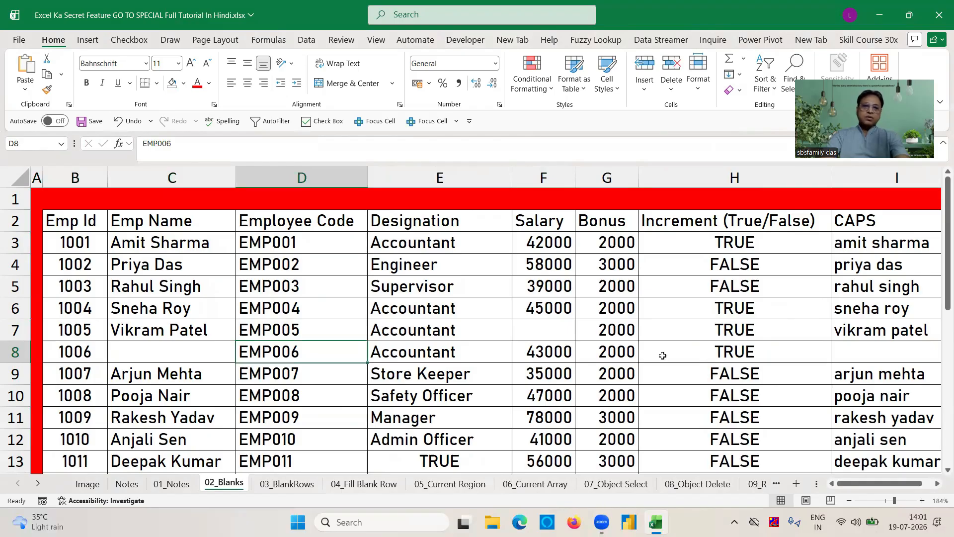
- Select all blank cells on the sheet with Go To Special, fill them with light blue, and deselect them
left_click(547, 330)
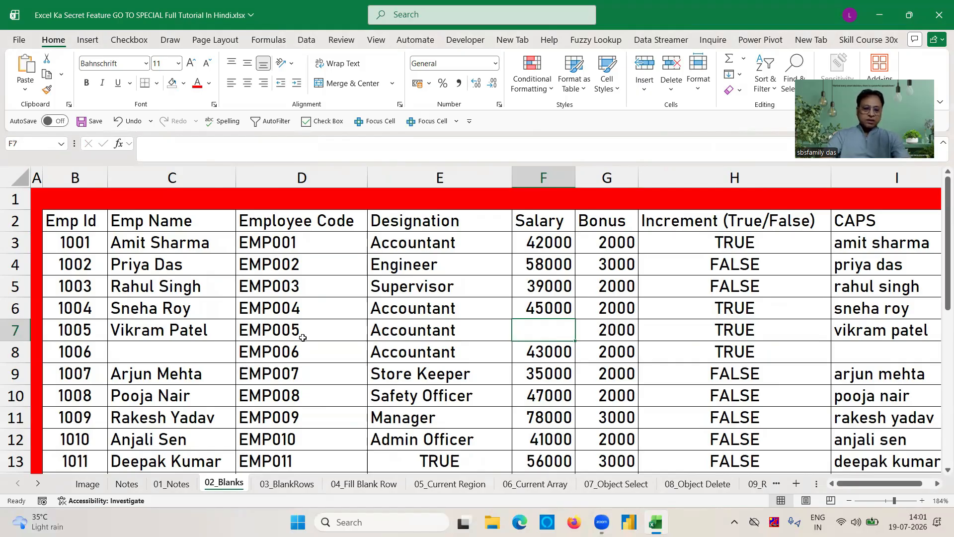
key("ctrl+g")
left_click(528, 380)
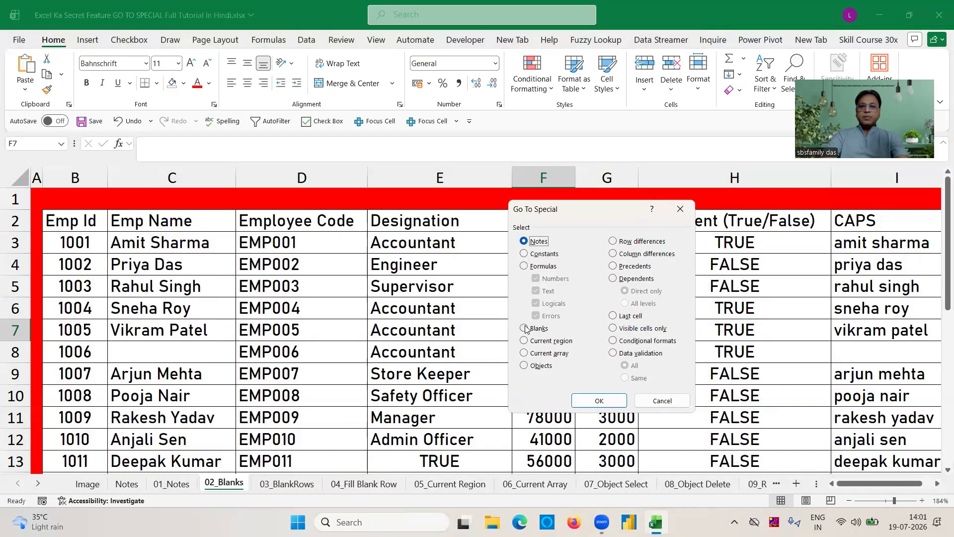
left_click(526, 329)
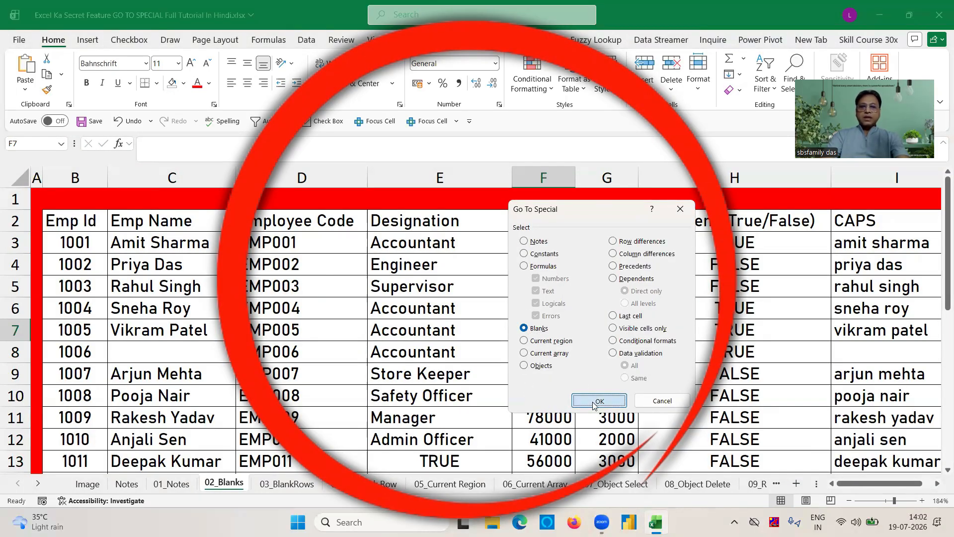
left_click(594, 402)
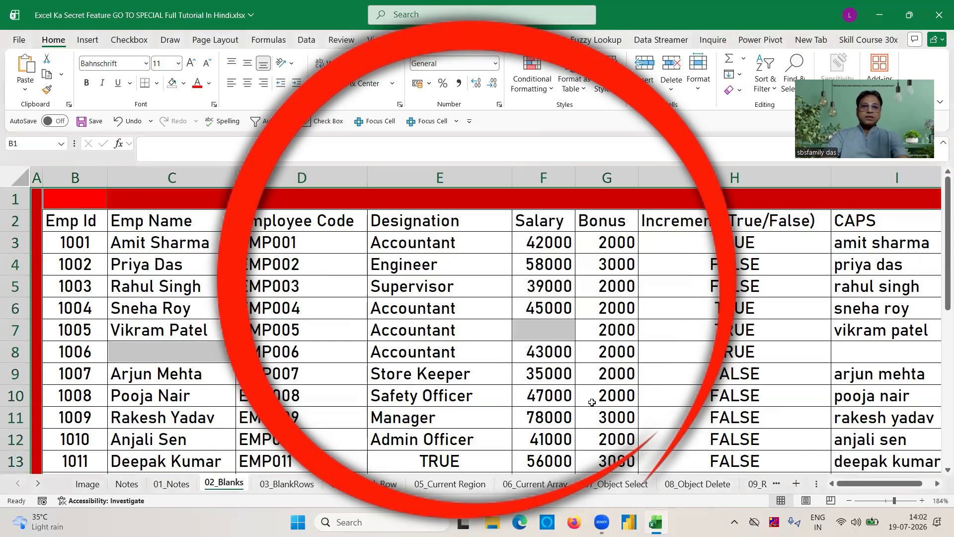
left_click(184, 86)
left_click(273, 271)
left_click(301, 324)
left_click(49, 197)
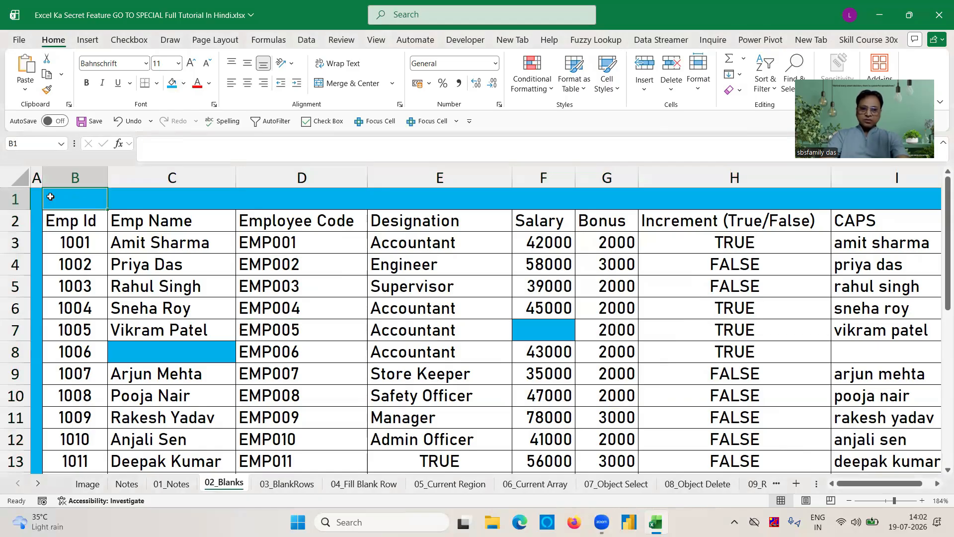
- Check the header row across to CAPS and compare cell I8, which holds a formula, with the coloured blank cells
left_click(33, 221)
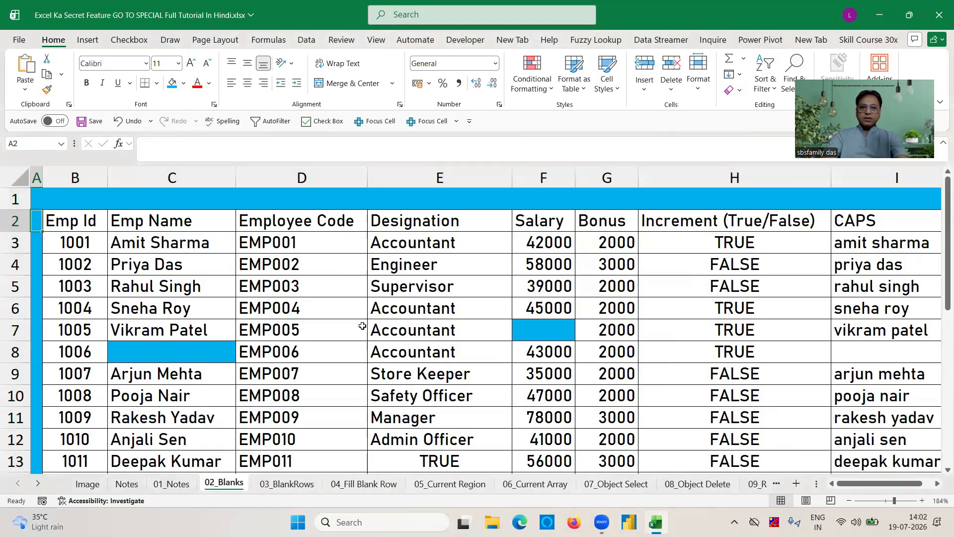
key("Right")
key("Right")
key("Right")
key("Right")
key("Right")
key("Right")
key("Right")
key("Right")
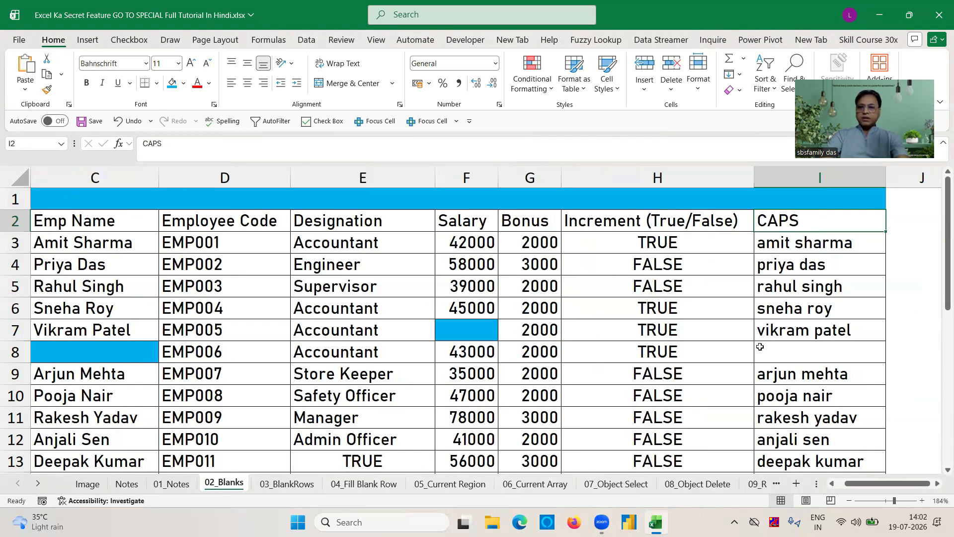
left_click(761, 346)
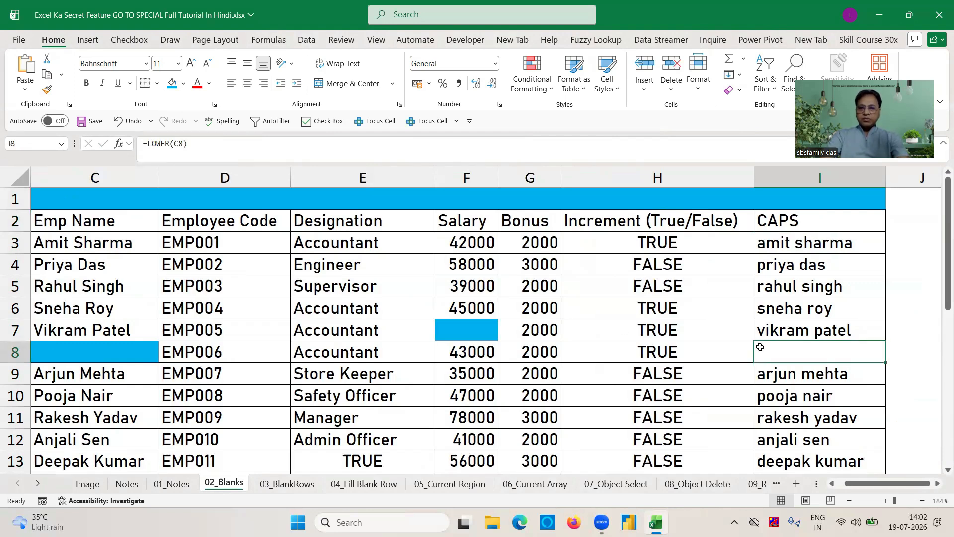
key("Left")
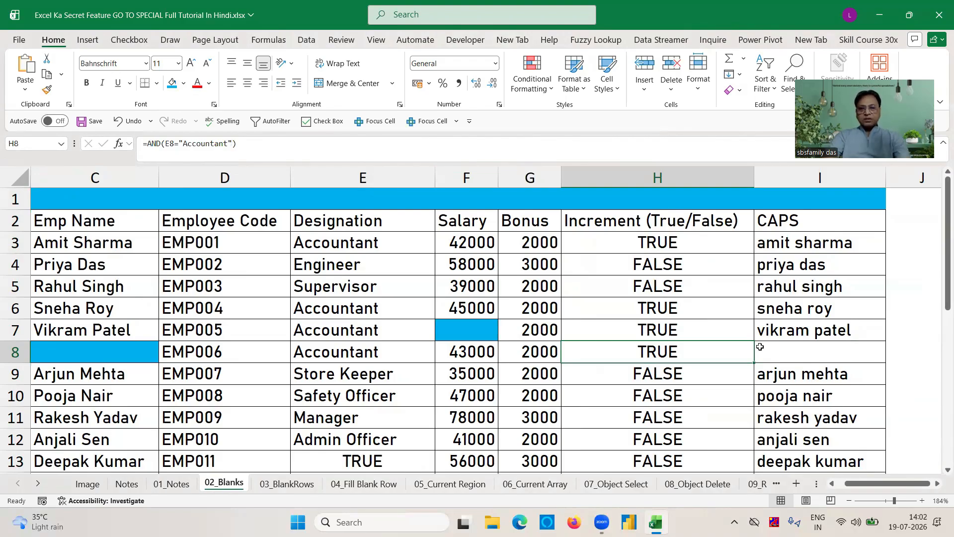
- Look through column H past the table's last record and back up to row 1
key("Down")
key("Down")
key("Down")
key("Down")
key("Down")
key("Down")
key("Down")
key("Down")
key("Down")
key("Down")
key("Down")
key("Down")
key("Down")
key("Down")
key("Down")
key("Down")
key("Down")
key("Down")
key("Down")
key("Down")
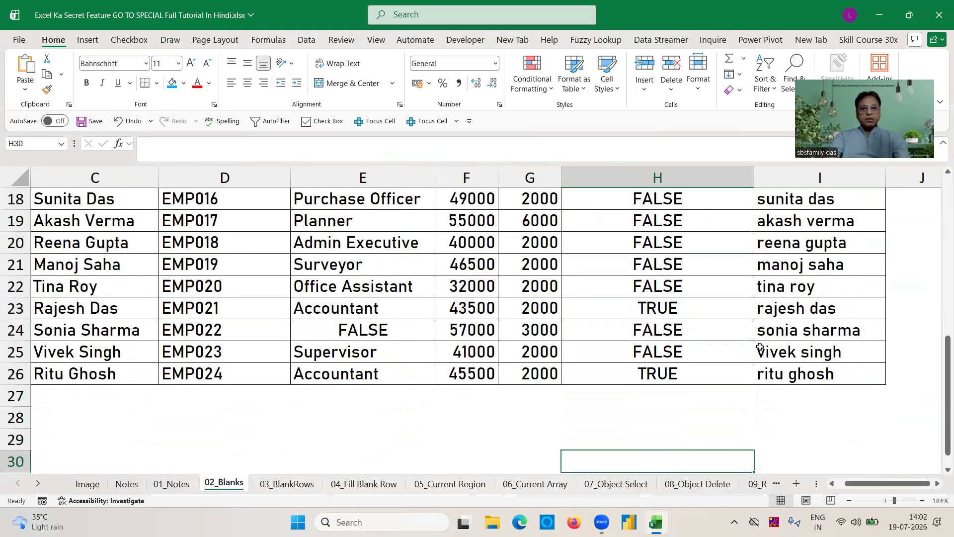
key("Up")
key("Up")
key("Up")
key("Up")
key("Up")
key("Up")
key("Up")
key("Up")
key("Up")
key("Up")
key("Up")
key("Up")
key("Up")
key("Up")
key("Up")
key("Up")
key("Up")
key("Up")
key("Up")
key("Up")
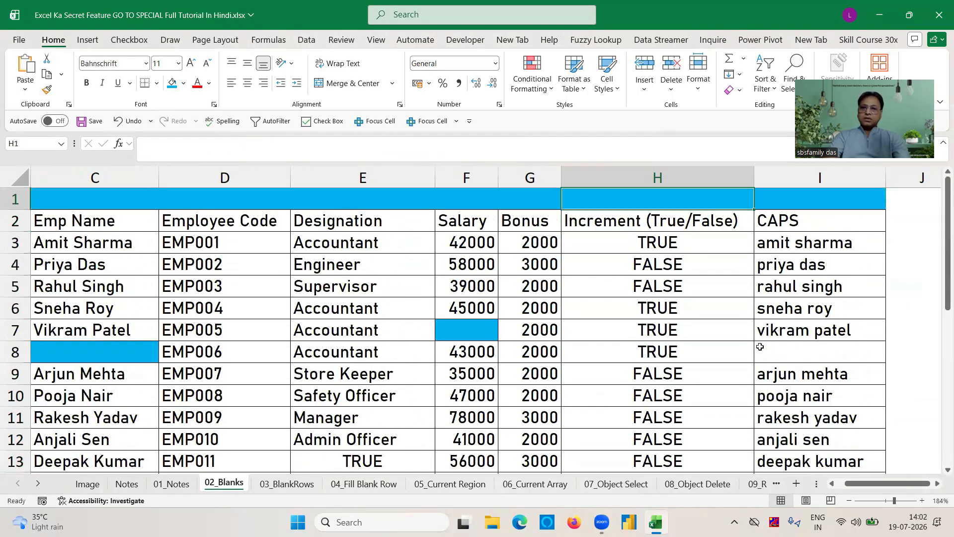
- Switch to the 03_BlankRows sheet and go up to the first data record in A2
left_click(286, 483)
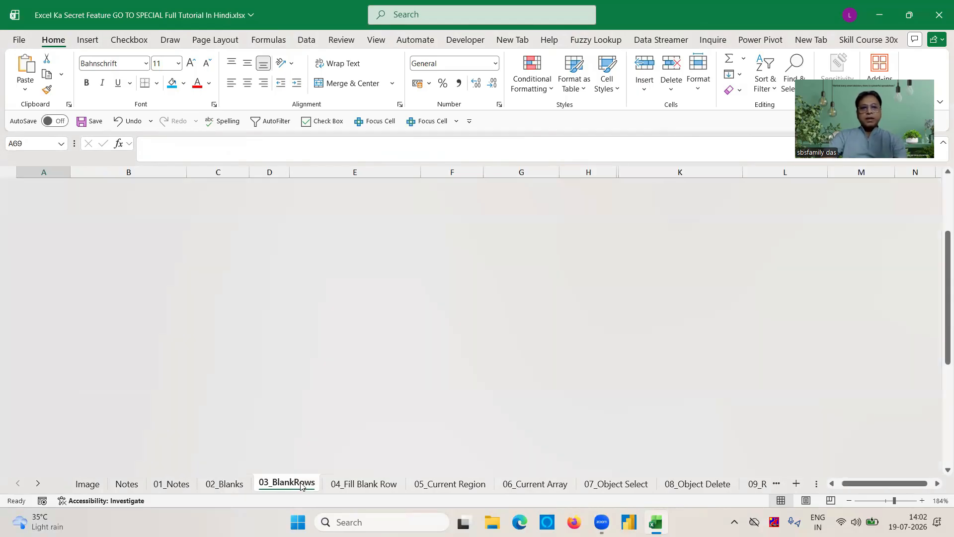
left_click(386, 261)
key("Left")
key("Left")
key("Left")
key("Left")
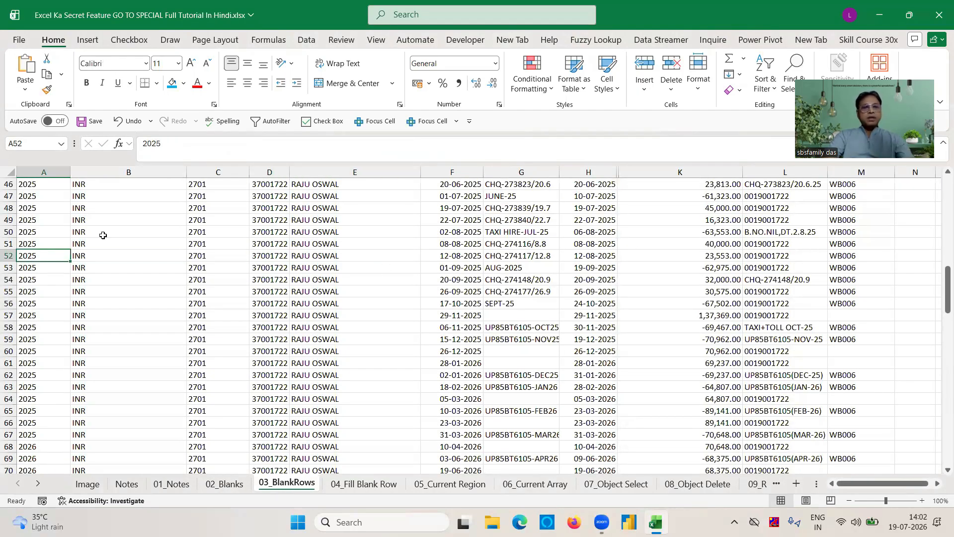
key("Up")
key("Up")
key("Up")
key("Up")
key("Up")
key("Up")
key("Up")
key("Up")
key("Up")
key("Up")
key("Up")
key("Up")
key("Up")
key("Up")
key("Up")
key("Up")
key("Up")
key("Up")
key("Up")
key("Up")
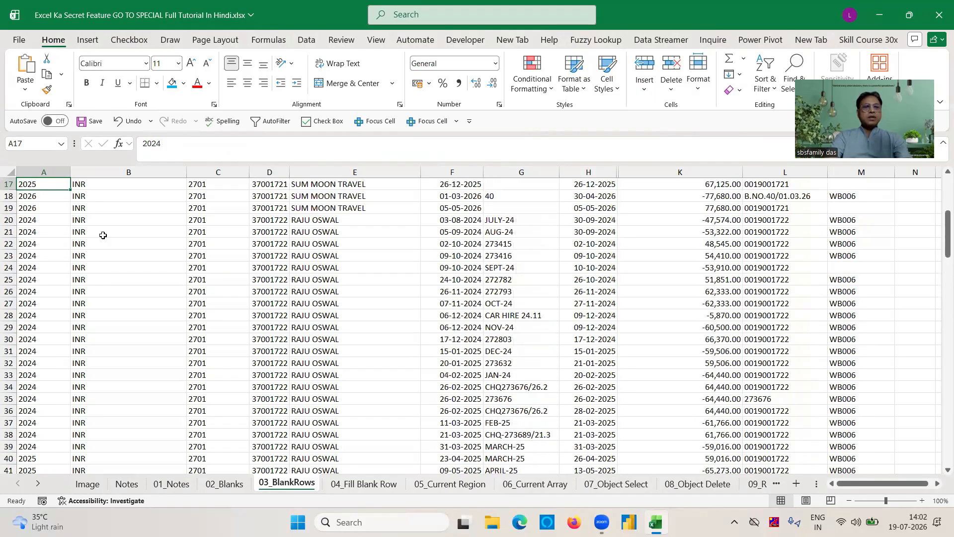
key("Down")
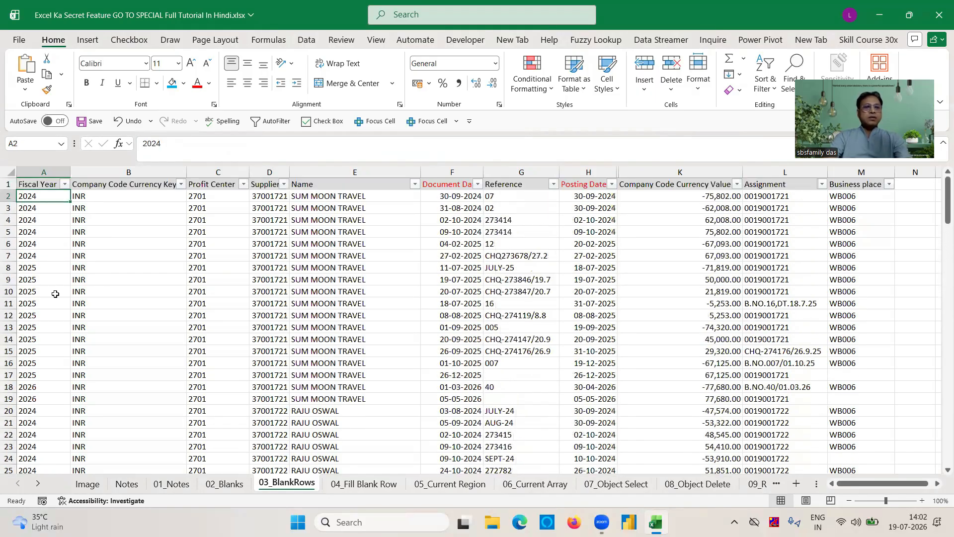
- Insert an entire blank row at row 10 and another one further down the ledger data
left_click(8, 292)
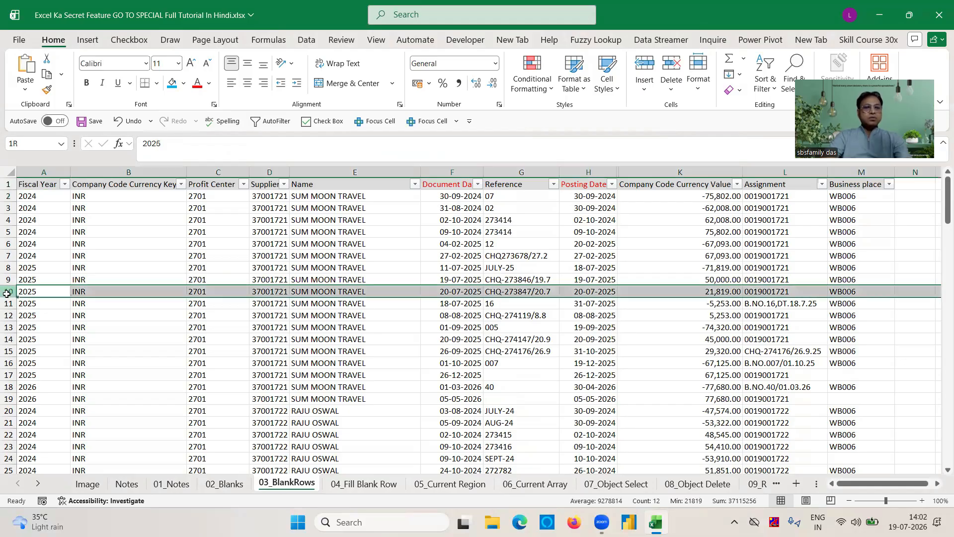
key("ctrl+plus")
key("Down")
key("Down")
key("Down")
key("Down")
key("Down")
key("Down")
key("Down")
key("Down")
key("Down")
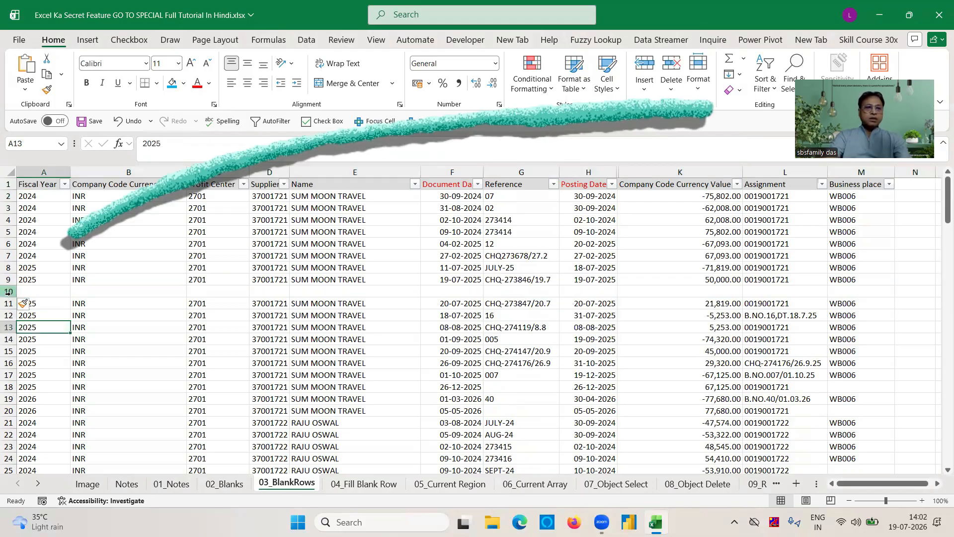
key("ctrl+plus")
key("Escape")
- Insert more entire blank rows lower in the ledger, at row 41 and around row 62
key("Down")
key("Down")
key("Down")
key("Down")
key("Down")
key("Down")
key("Down")
key("Down")
key("Down")
key("Down")
key("Down")
key("Down")
key("Down")
key("Down")
key("Down")
key("Down")
key("Down")
key("Down")
key("Down")
key("Down")
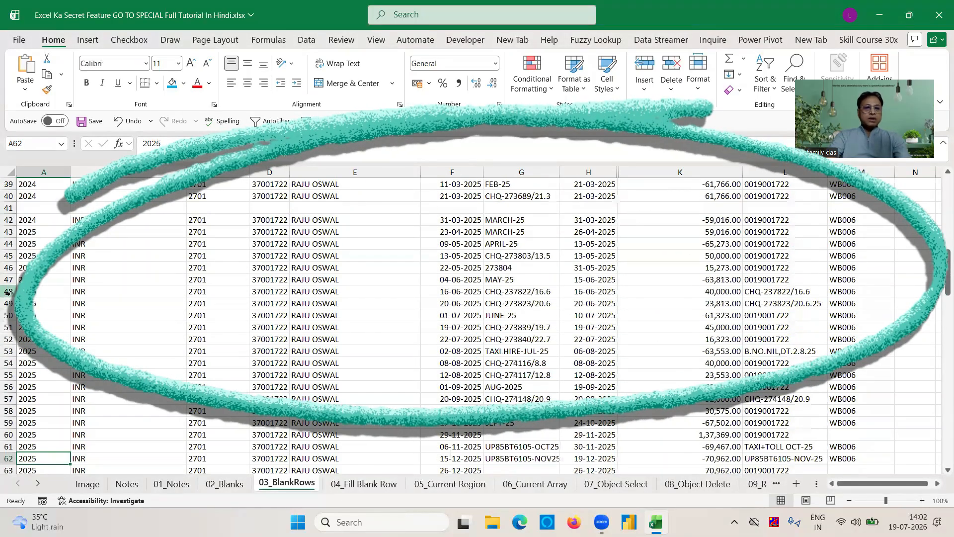
key("ctrl+plus")
key("Return")
- Insert an entire blank row at row 87 of the ledger data
key("Down")
key("Down")
key("Down")
key("Down")
key("Down")
key("Down")
key("Down")
key("Down")
key("Down")
key("Down")
key("Down")
key("Down")
key("Down")
key("Down")
key("Down")
key("Down")
key("Down")
key("Down")
key("Down")
key("Down")
key("ctrl+plus")
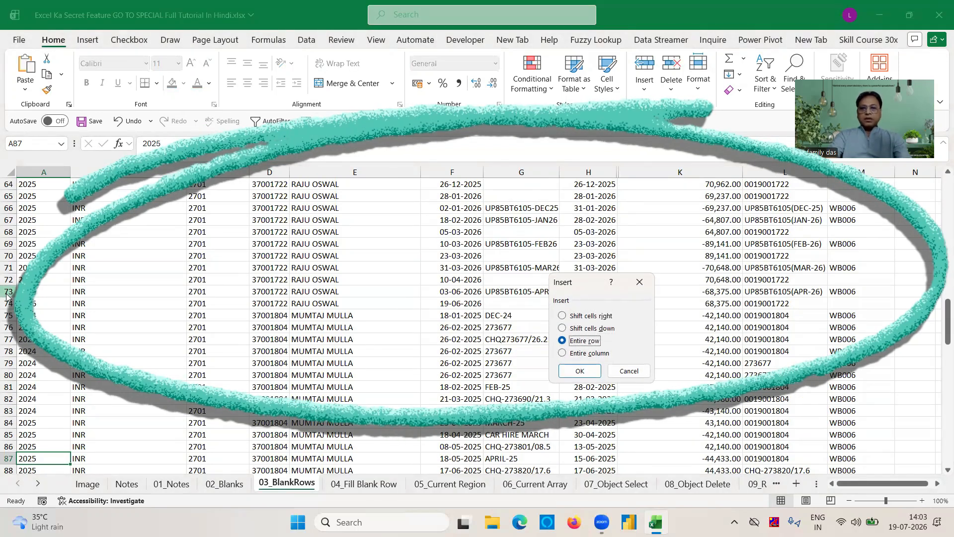
key("Return")
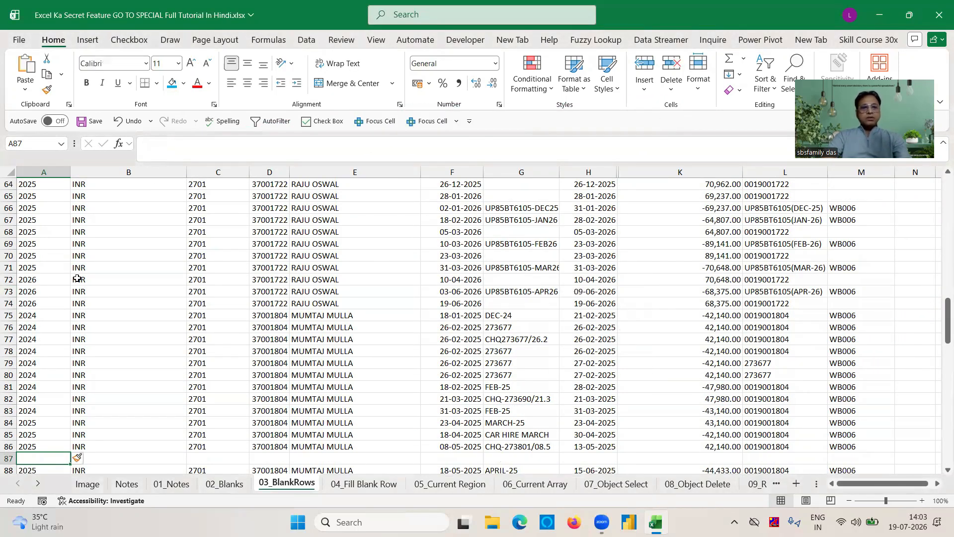
- Zoom the sheet in to 184% and go back up through the ledger to the header cell A1
left_click(31, 385)
key("Up")
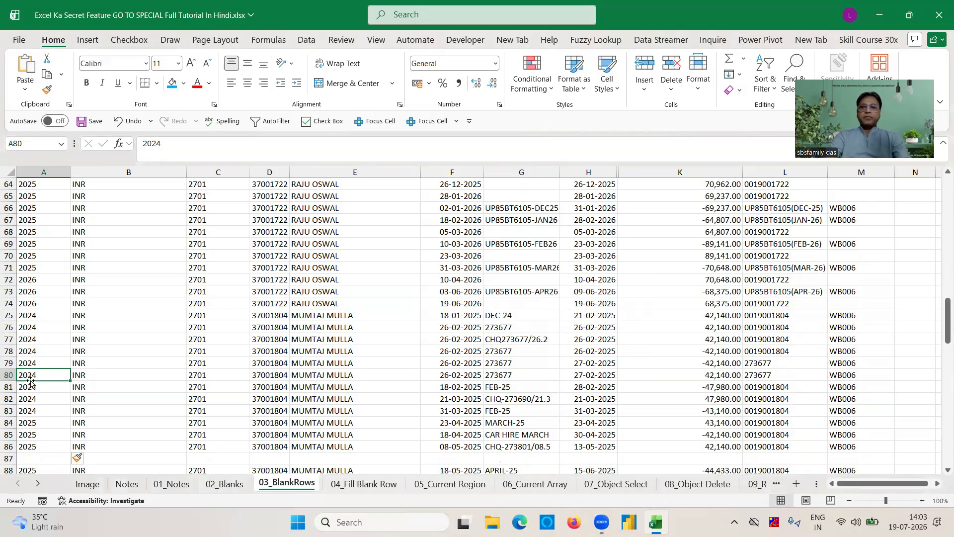
left_click(896, 501)
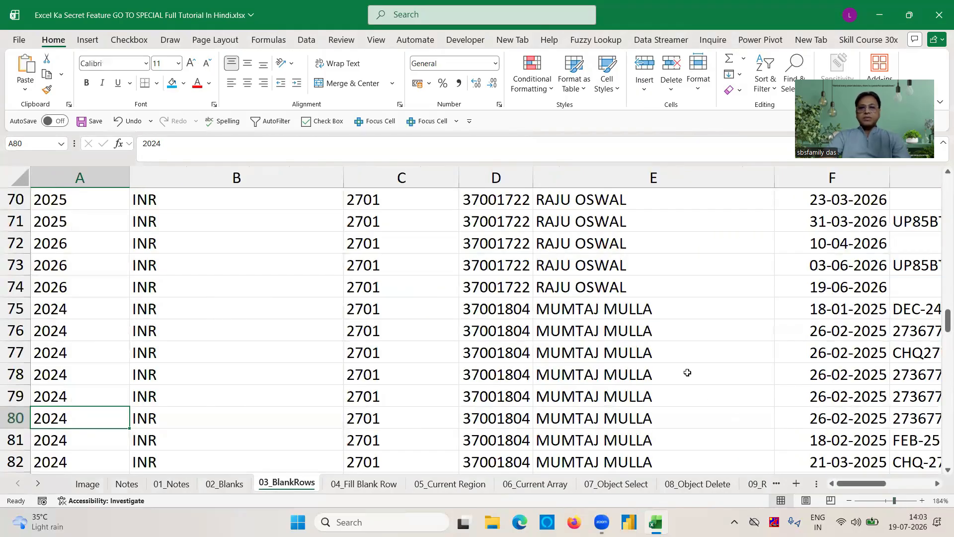
left_click(644, 343)
key("Left")
key("Left")
key("Left")
key("Left")
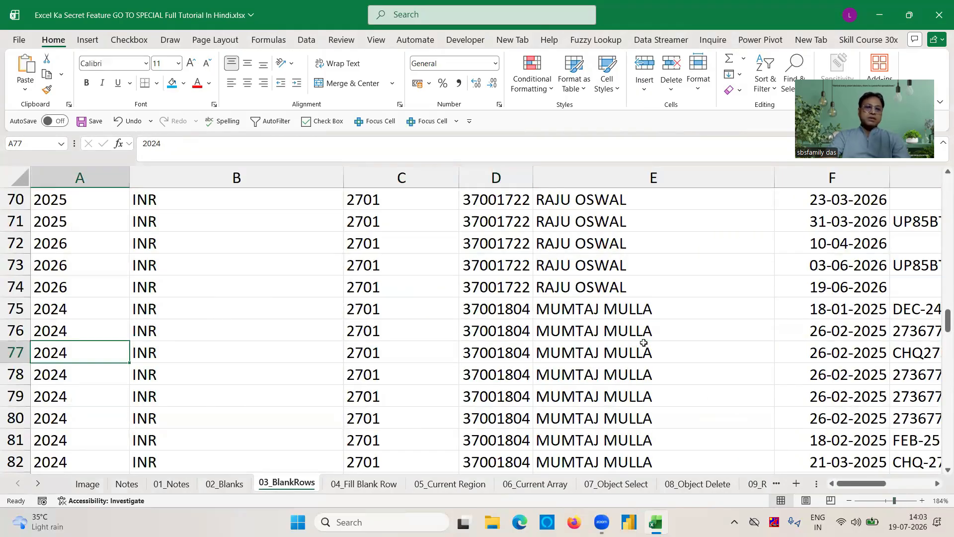
key("Up")
key("Up")
key("Up")
key("Up")
key("Up")
key("Up")
key("Up")
key("Up")
key("Up")
key("Up")
key("Up")
key("Up")
key("Up")
key("Up")
key("Up")
key("Up")
key("Up")
key("Up")
key("Up")
key("Up")
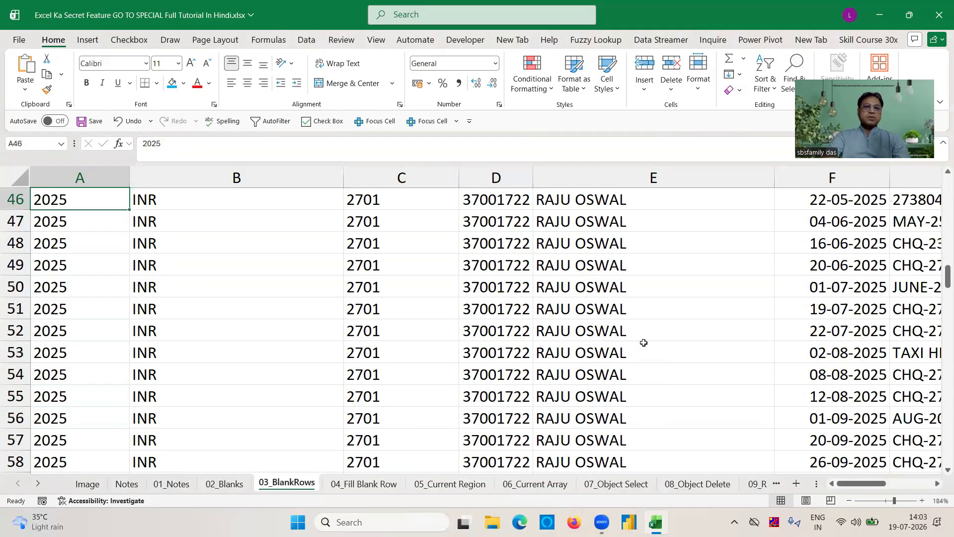
key("Up")
key("Up")
key("Up")
key("Up")
key("Up")
key("Up")
key("Up")
key("Up")
key("Up")
key("Up")
key("Up")
key("Up")
key("Up")
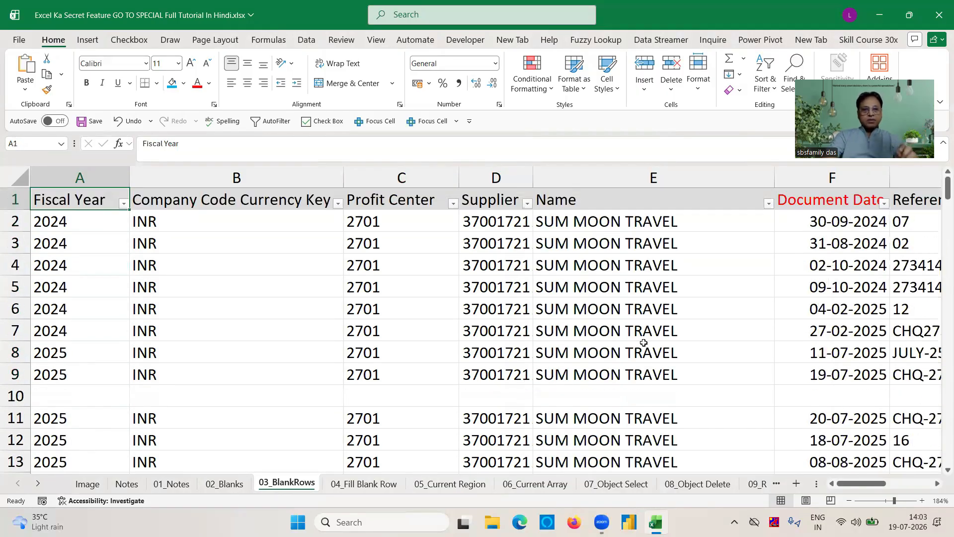
- Check in the Fiscal Year column how the blank rows break the ledger into separate blocks, and return to A1
left_click(95, 226)
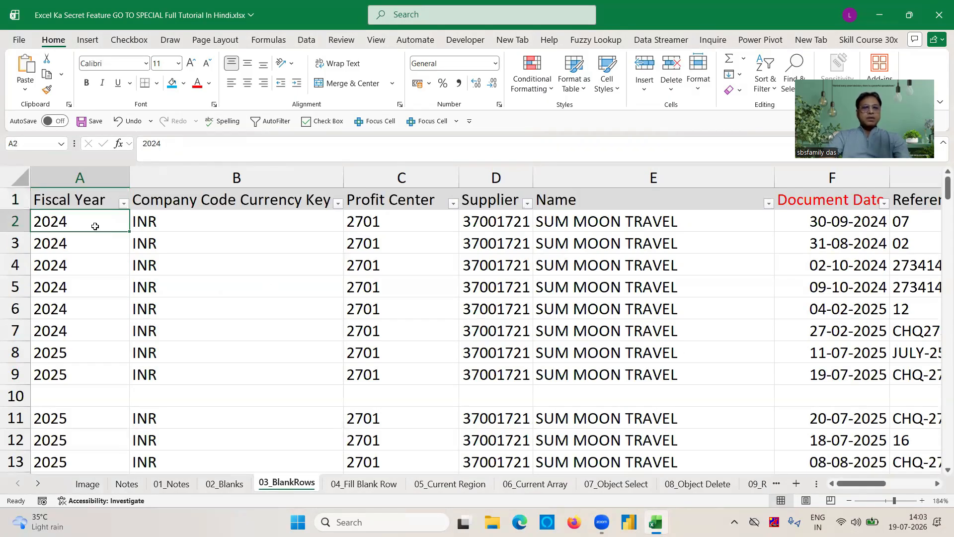
key("ctrl+Down")
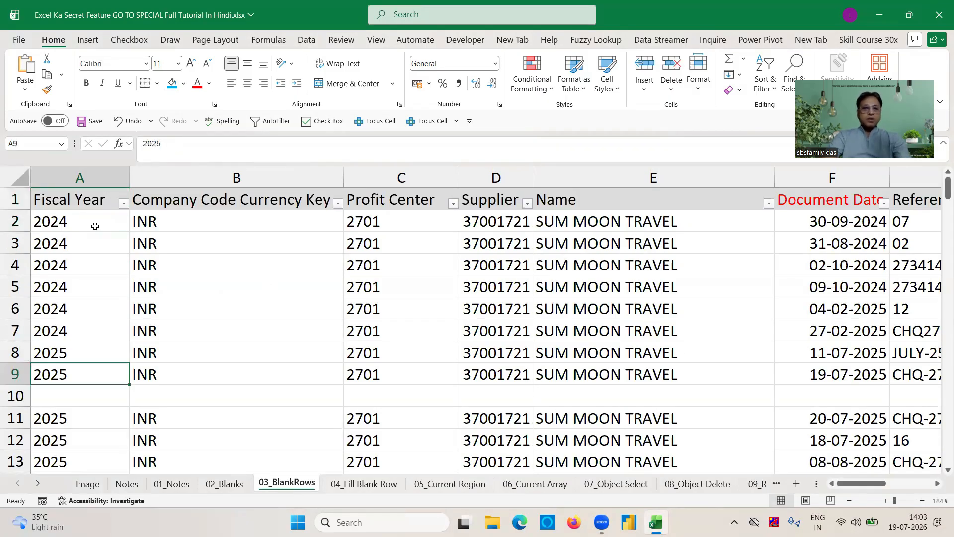
key("ctrl+Down")
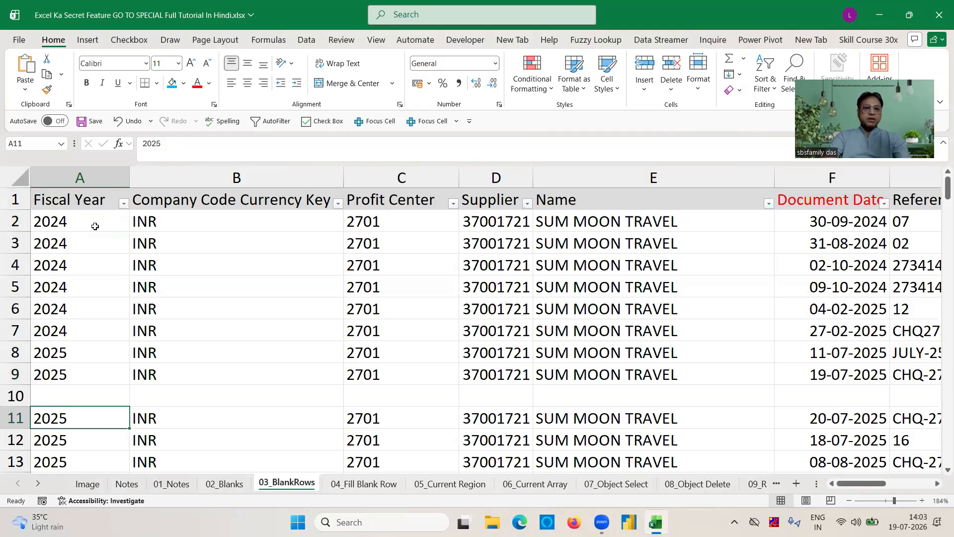
key("ctrl+Down")
key("ctrl+Down")
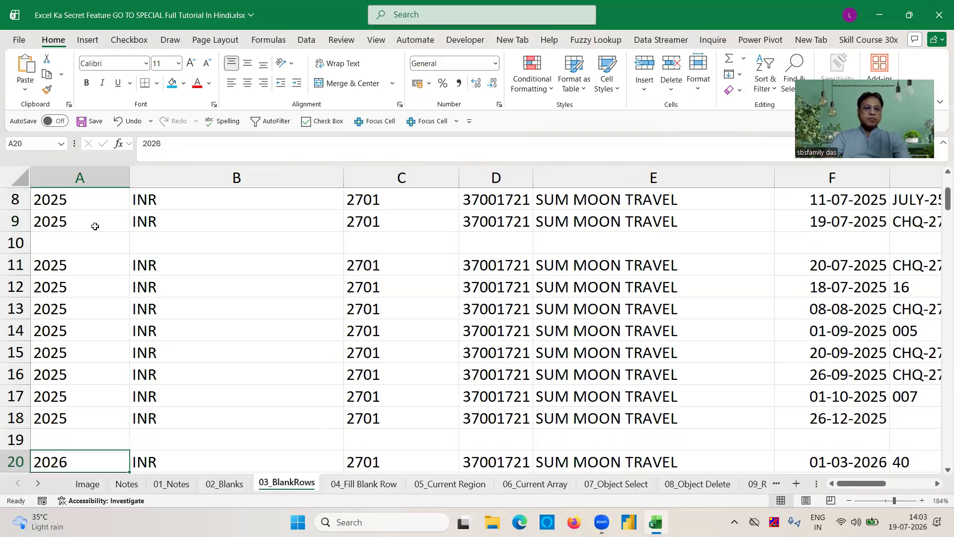
key("ctrl+Up")
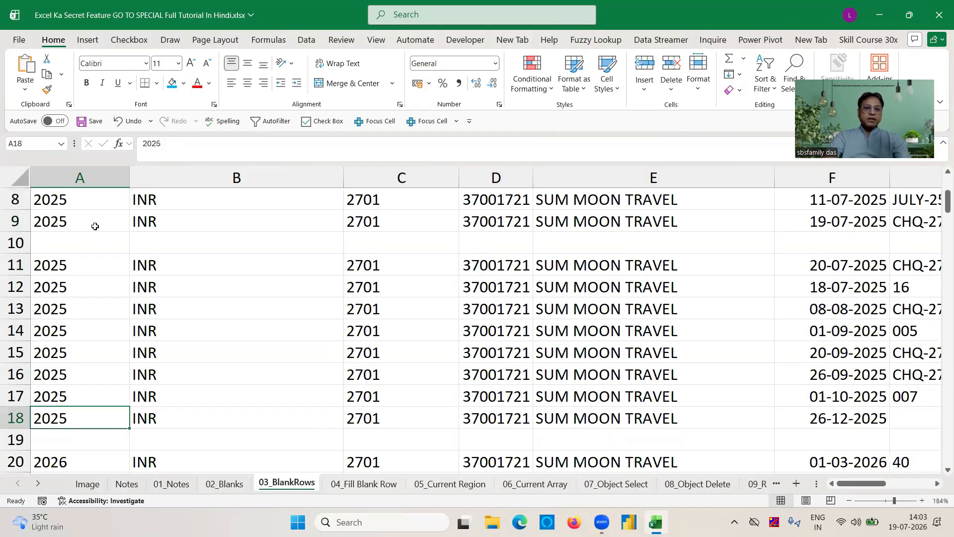
key("ctrl+Up")
key("ctrl+Up")
key("ctrl+Up")
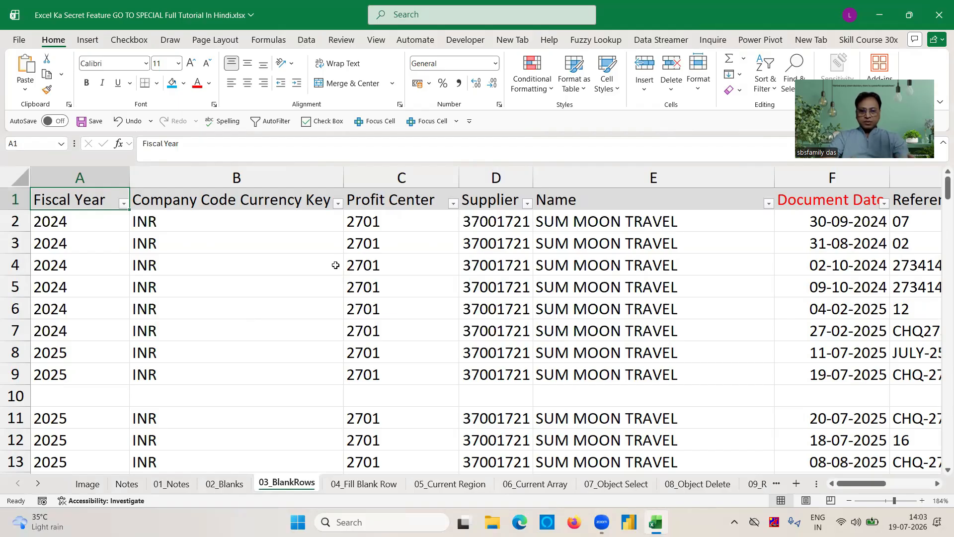
- Select all blank cells of the ledger with Go To Special, using the Blanks option from cell C6
left_click(374, 305)
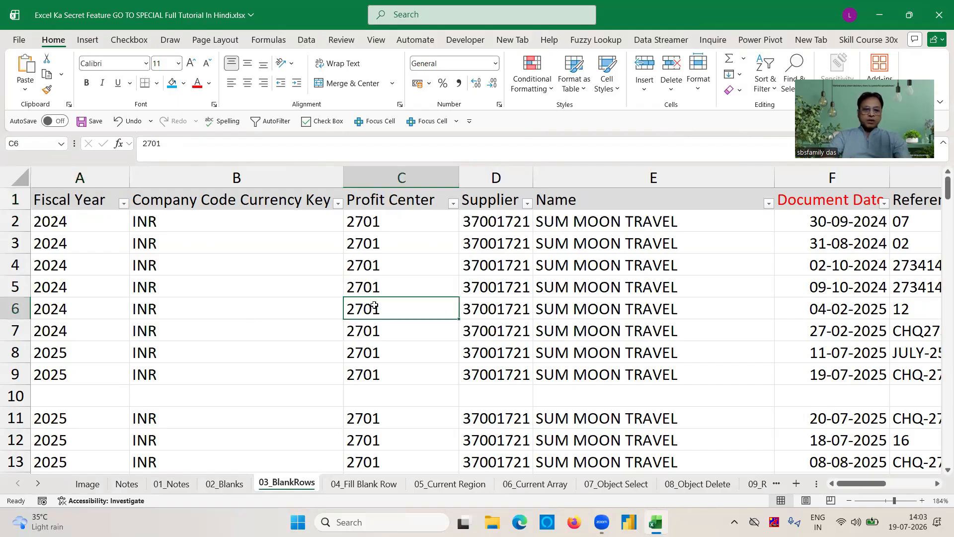
key("ctrl+g")
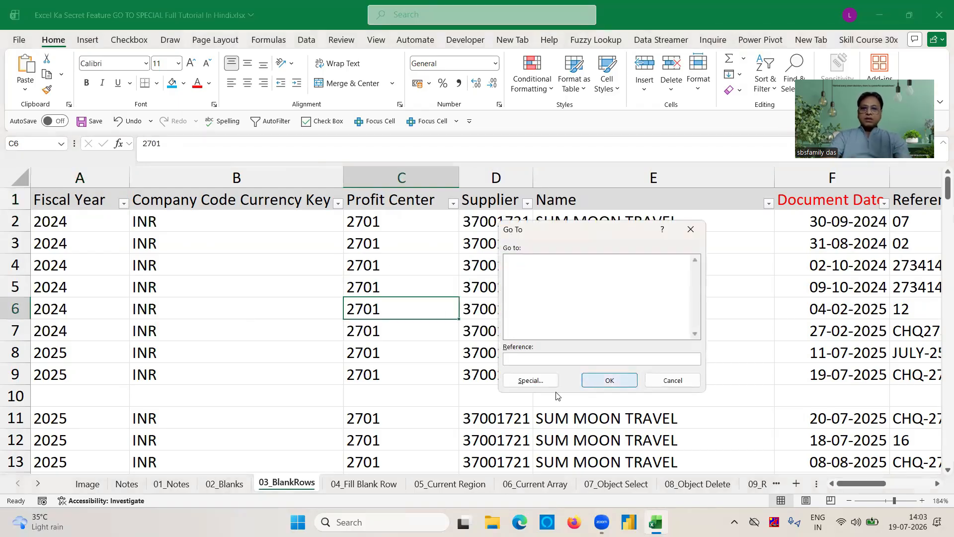
left_click(529, 381)
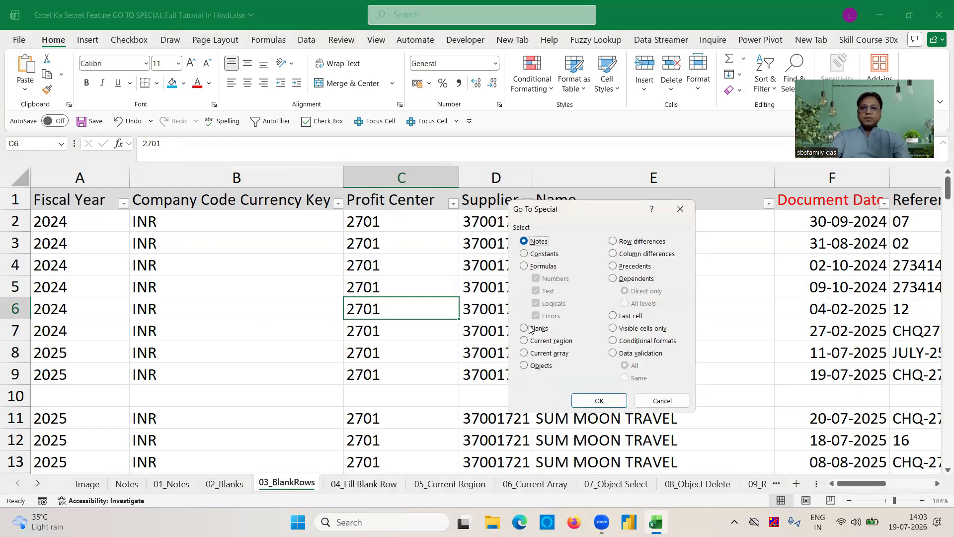
left_click(531, 329)
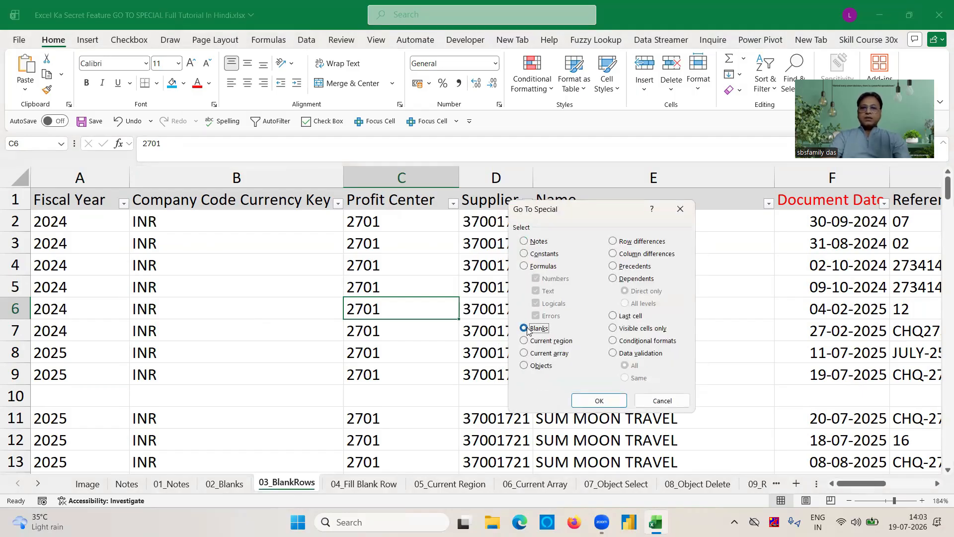
left_click(600, 400)
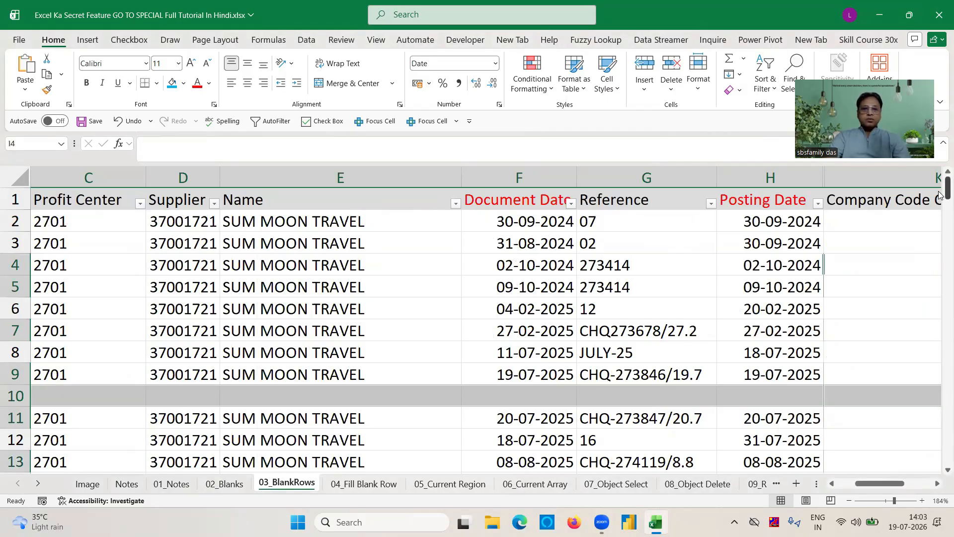
- Delete the entire rows of all selected blank cells
left_click_drag(940, 195, 940, 332)
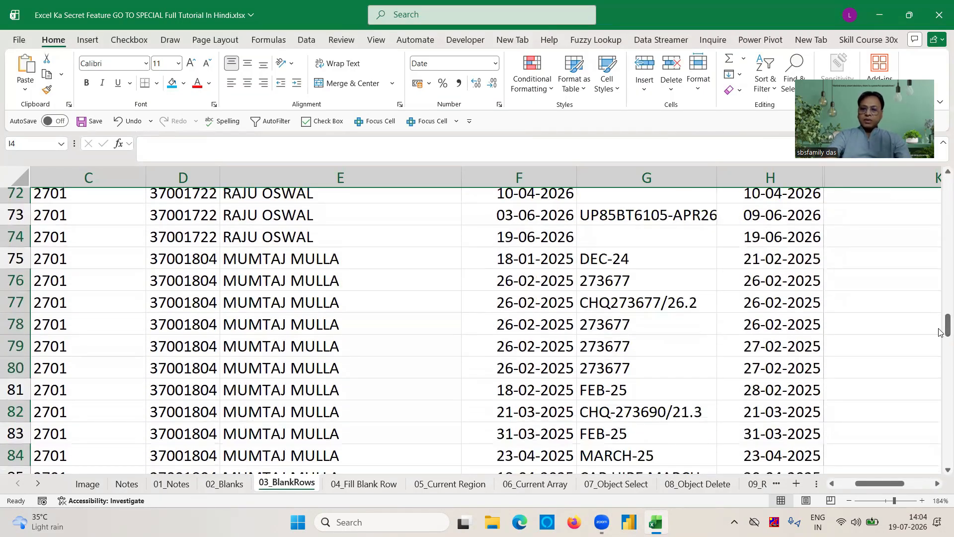
key("ctrl+minus")
key("Down")
key("Down")
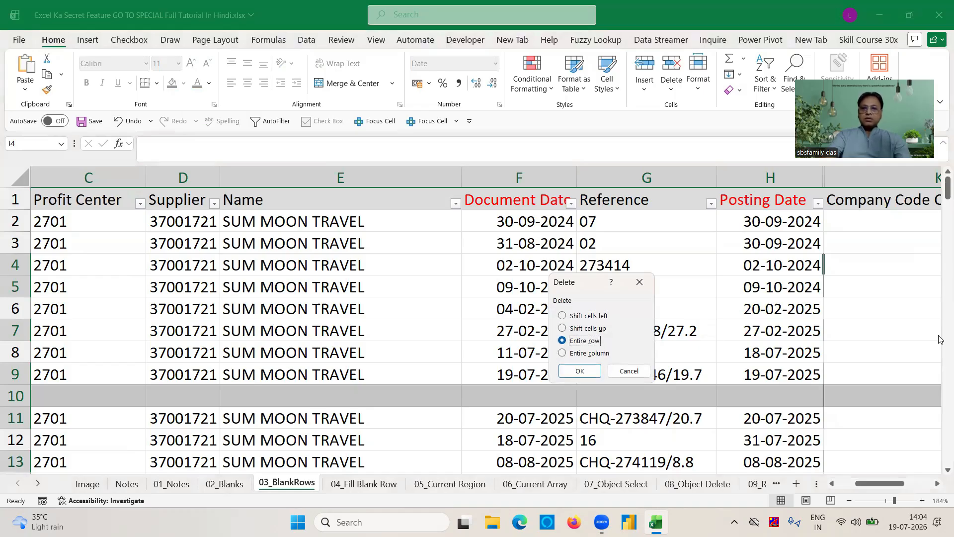
key("Return")
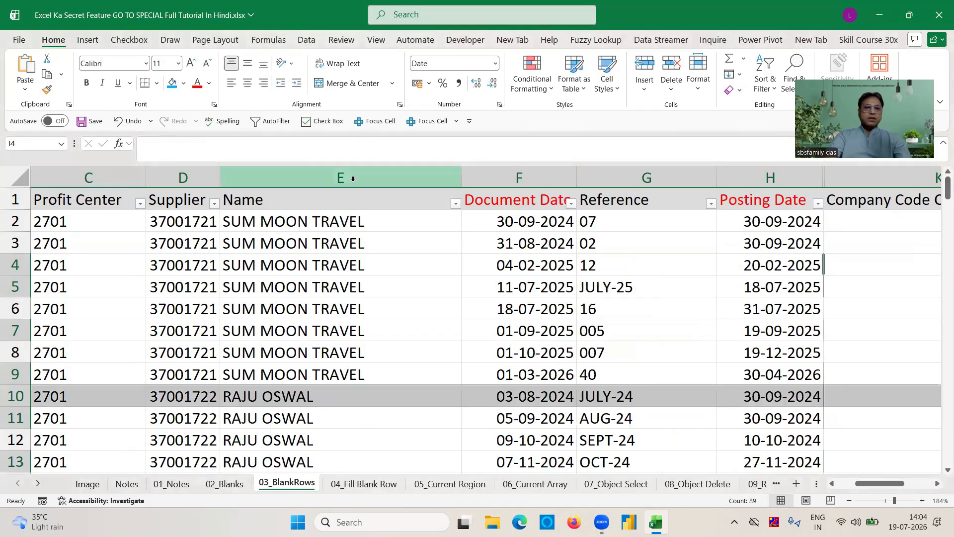
- Check the Profit Center column from the first record to the end of the ledger and back for remaining blank rows
left_click(87, 227)
key("ctrl+Down")
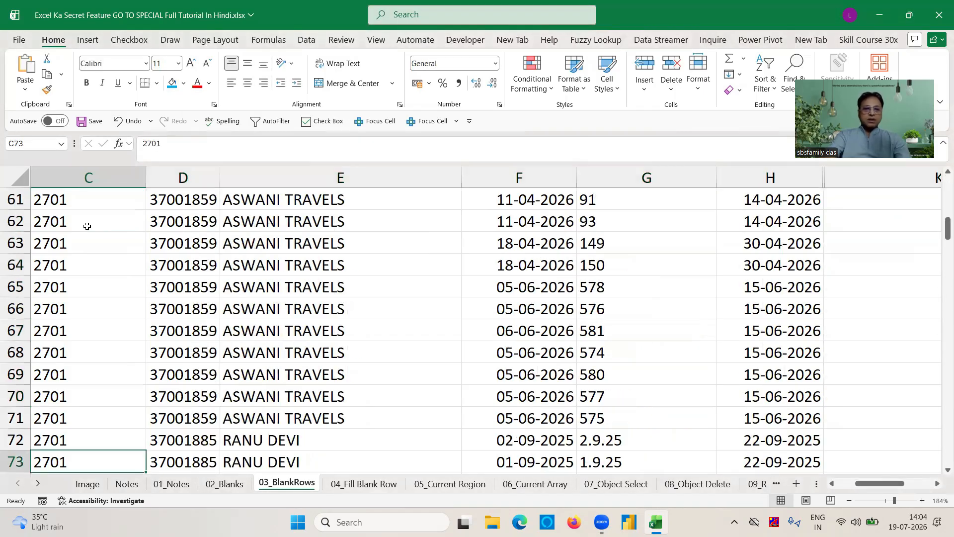
key("Down")
key("Down")
key("Down")
key("Up")
key("Up")
key("Up")
key("Up")
key("Up")
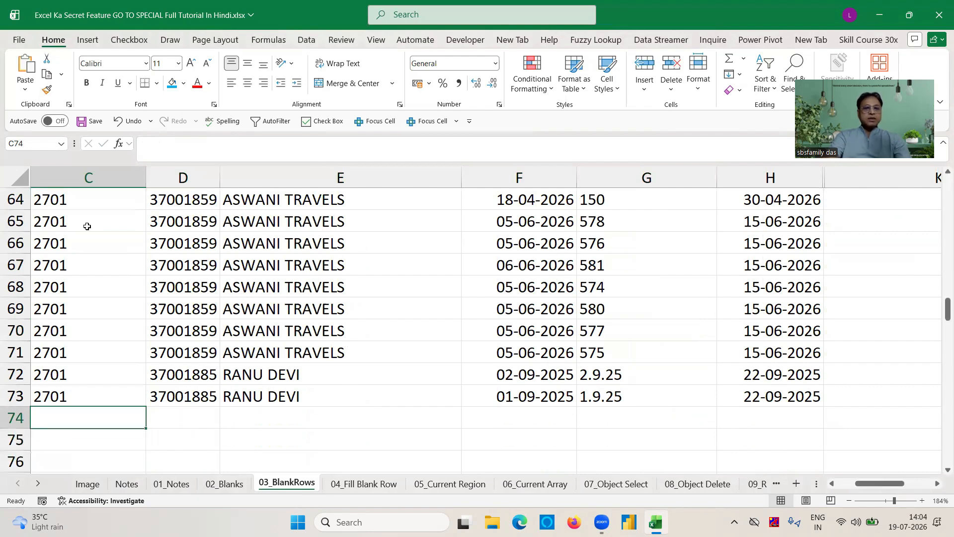
key("Up")
key("Up")
key("Up")
key("Up")
key("Up")
key("Up")
key("Up")
key("Up")
key("Up")
key("Up")
key("Up")
key("Up")
key("Up")
key("Up")
key("Up")
key("Up")
key("Up")
key("Up")
key("Up")
key("Up")
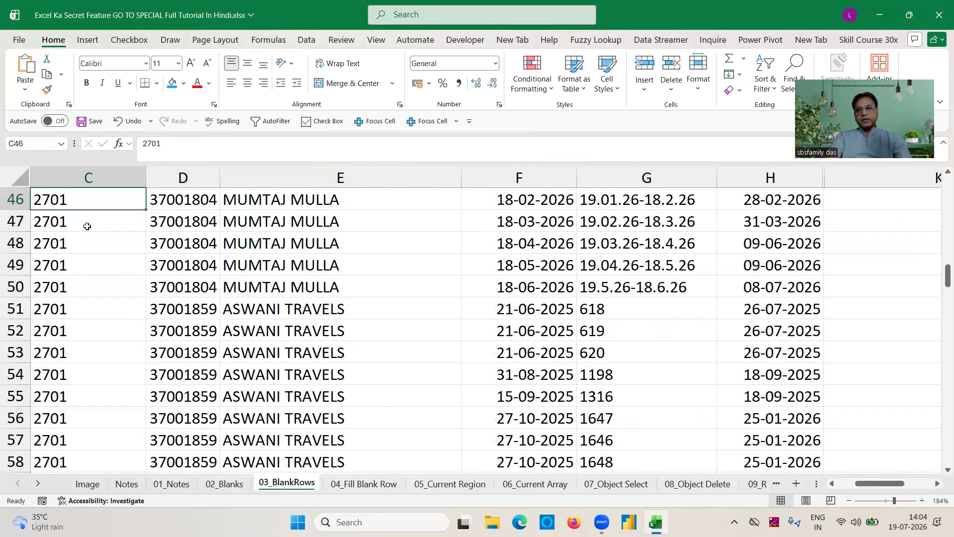
key("Up")
key("Up")
key("Up")
key("Up")
key("Up")
key("Up")
key("Up")
key("Up")
key("Up")
key("Up")
key("Up")
key("Up")
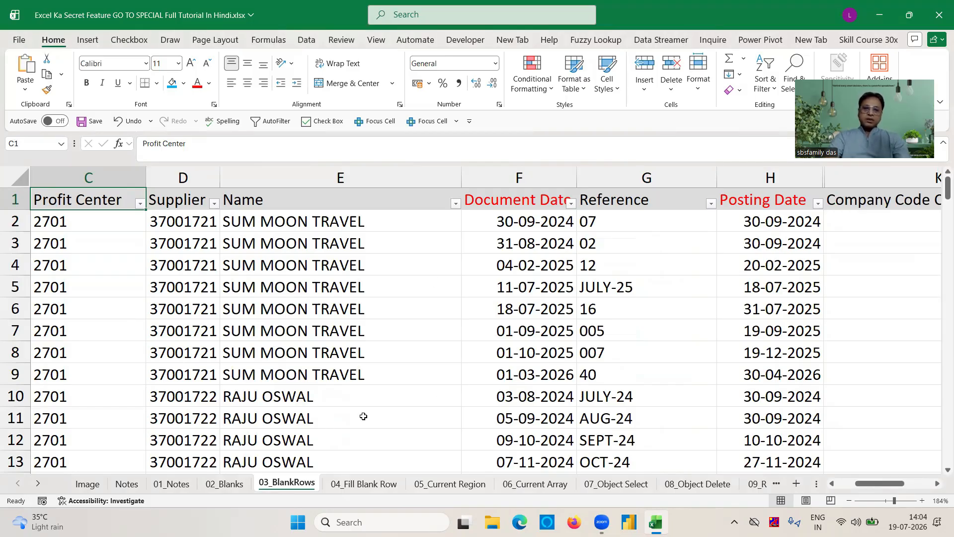
- On the 04_Fill Blank Row sheet, clear the repeated city names under each highlighted city and return to the top of the City column
left_click(366, 485)
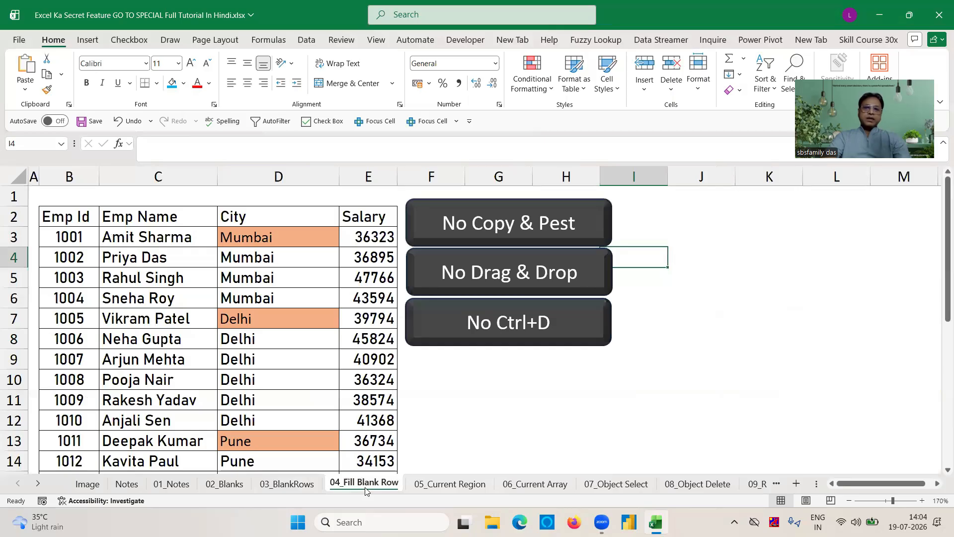
left_click(257, 253)
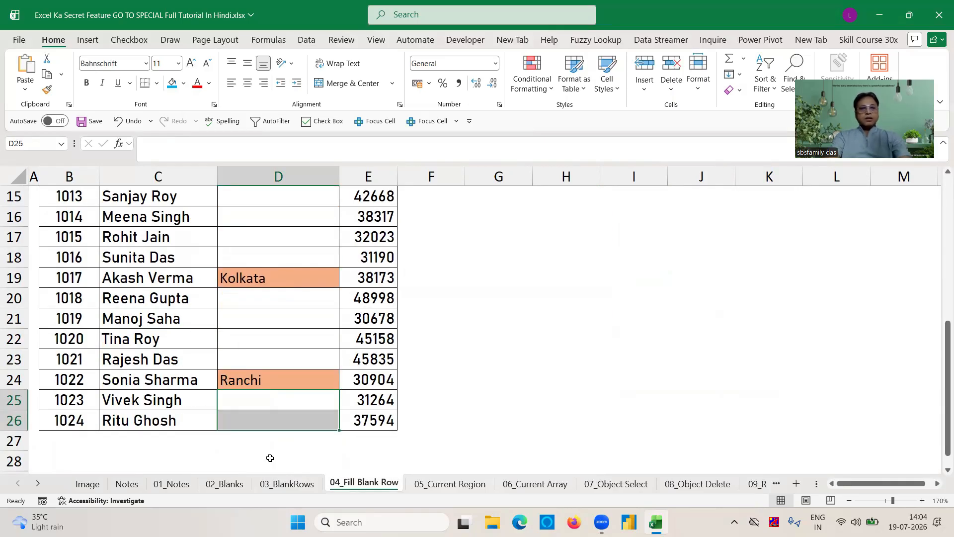
key("Up")
key("Up")
key("Up")
key("Up")
key("Up")
key("Up")
key("Up")
key("Up")
key("Up")
key("Up")
key("Up")
key("Up")
key("Up")
key("Up")
key("Up")
key("Up")
key("Up")
key("Up")
key("Up")
key("Up")
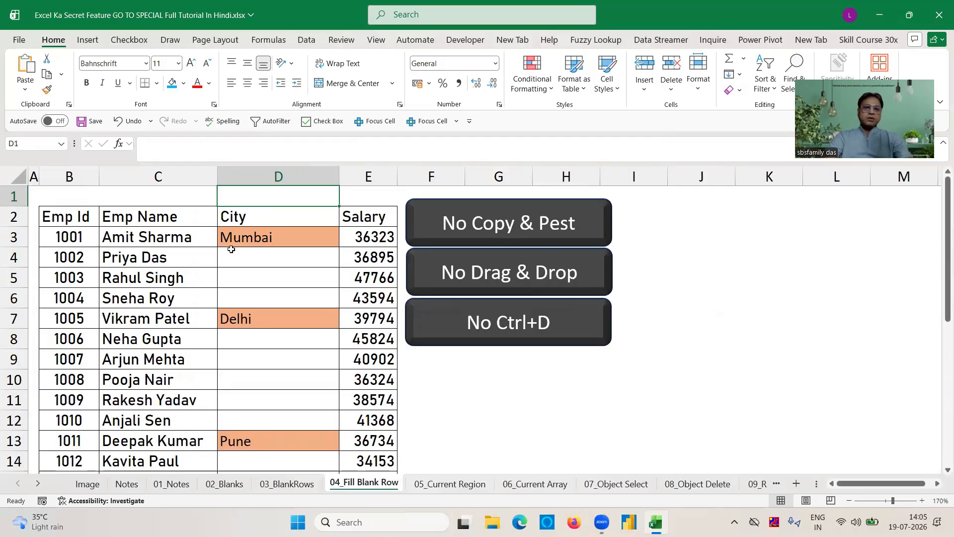
- Examine the empty City cells beneath Mumbai and Delhi that need the city name from above
left_click(264, 245)
key("Down")
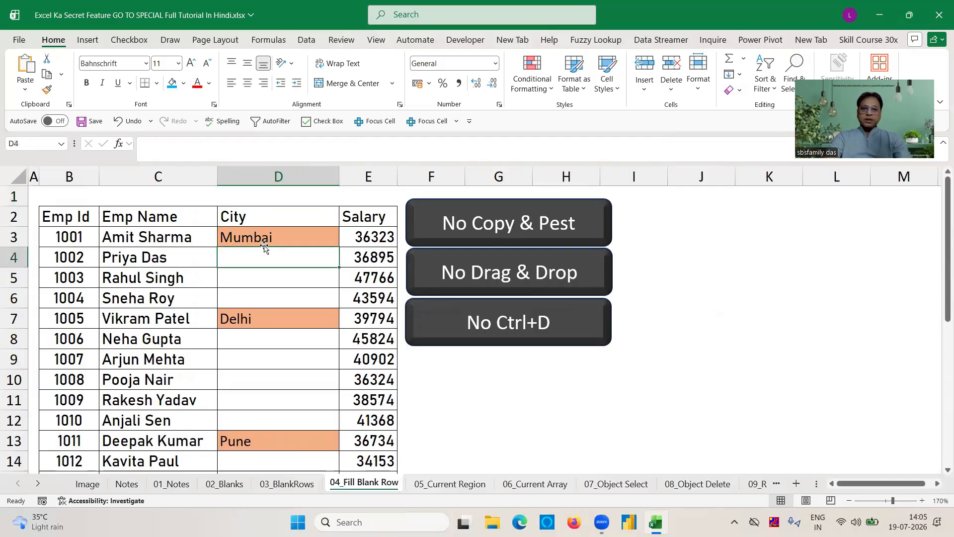
key("Down")
key("Down")
key("Down")
key("Up")
key("Up")
key("Up")
key("Up")
key("Down")
key("Down")
key("Down")
key("Down")
key("Down")
key("Down")
key("Down")
key("Down")
key("Down")
key("Down")
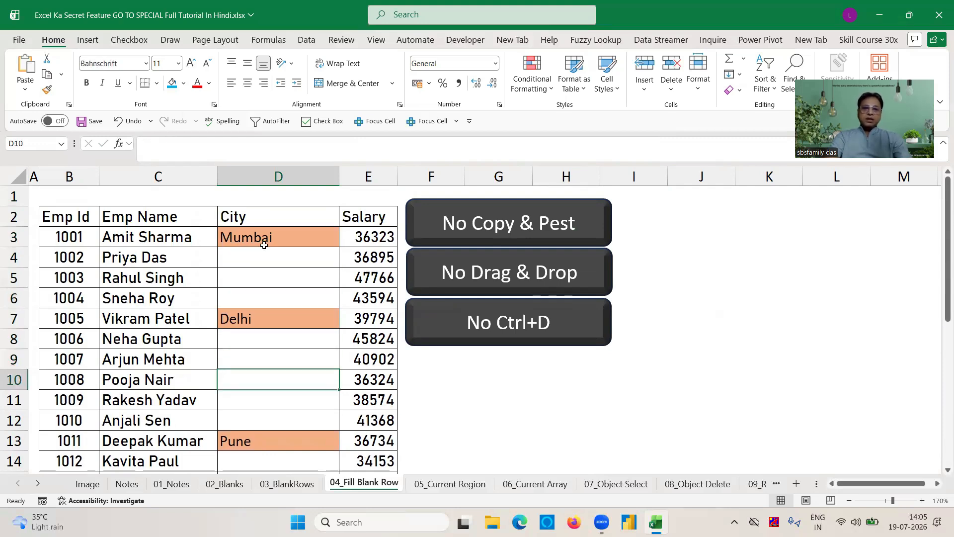
key("Up")
key("Up")
key("Up")
key("Up")
key("Up")
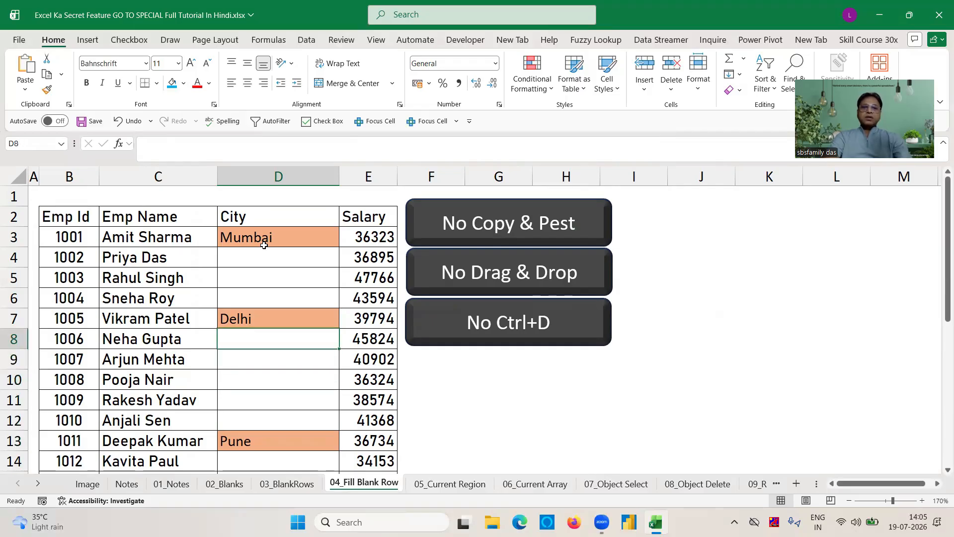
- Review the empty City cells between Delhi and Pune and return to the top of the City column
key("Down")
key("Down")
key("Down")
key("Down")
key("Down")
key("Down")
key("Down")
key("Down")
key("Down")
key("Down")
key("Down")
key("Down")
key("Down")
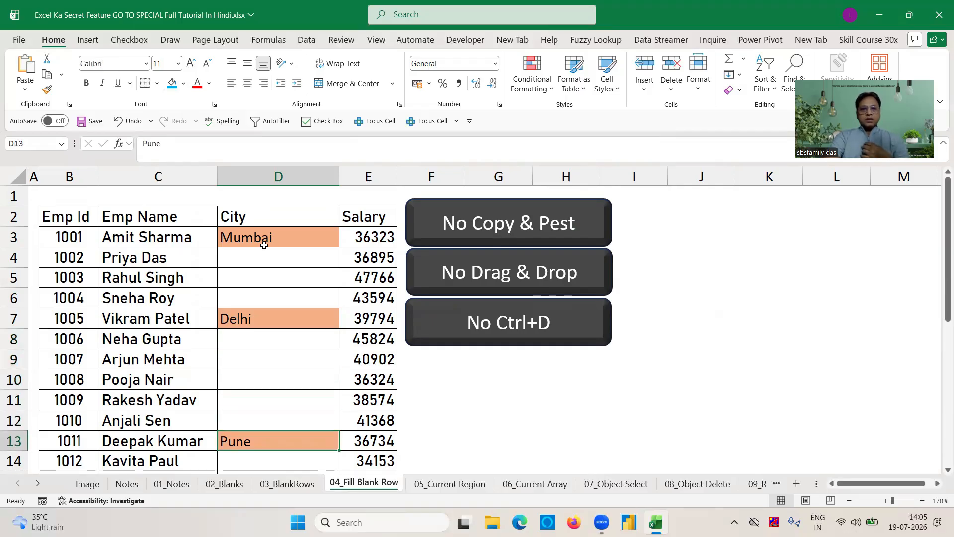
key("Up")
key("Up")
key("Up")
key("Up")
key("Up")
key("Up")
key("Up")
key("Up")
key("Up")
key("Up")
key("Up")
key("Up")
key("Up")
key("Up")
key("Up")
key("Up")
key("Up")
key("Up")
key("Up")
key("Up")
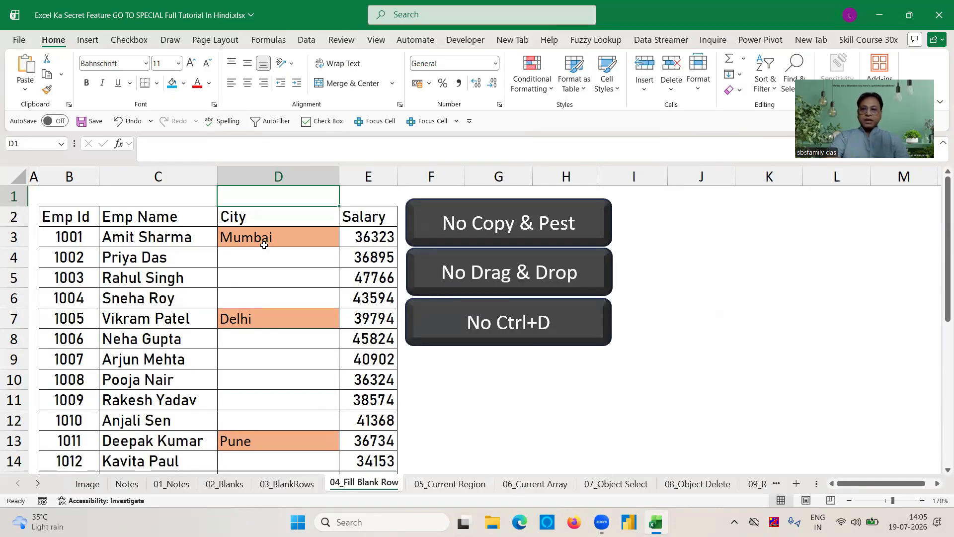
- Select only the blank cells in the City column from Mumbai to the last record using Go To Special Blanks
left_click(264, 245)
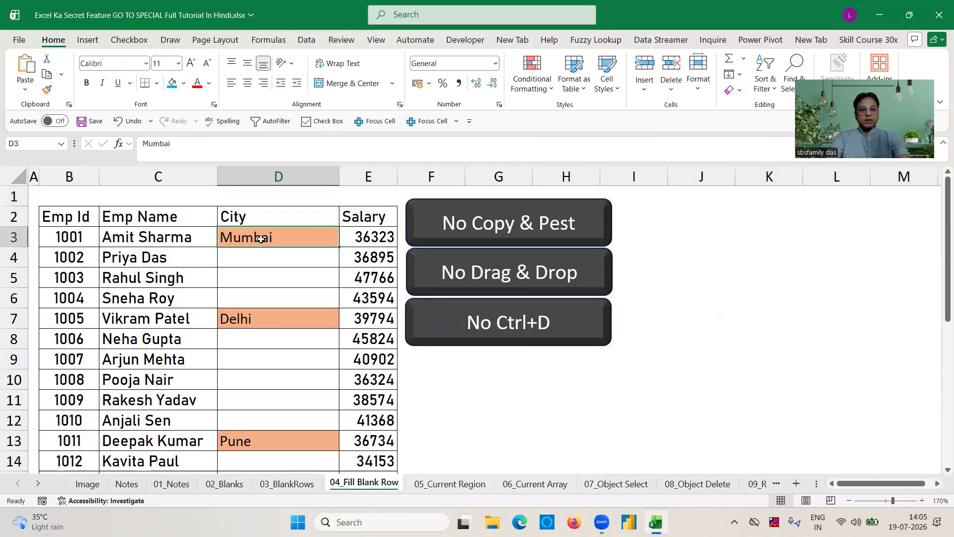
key("ctrl+shift+Down")
key("ctrl+shift+Down")
key("ctrl+shift+Down")
key("ctrl+shift+Down")
key("ctrl+shift+Down")
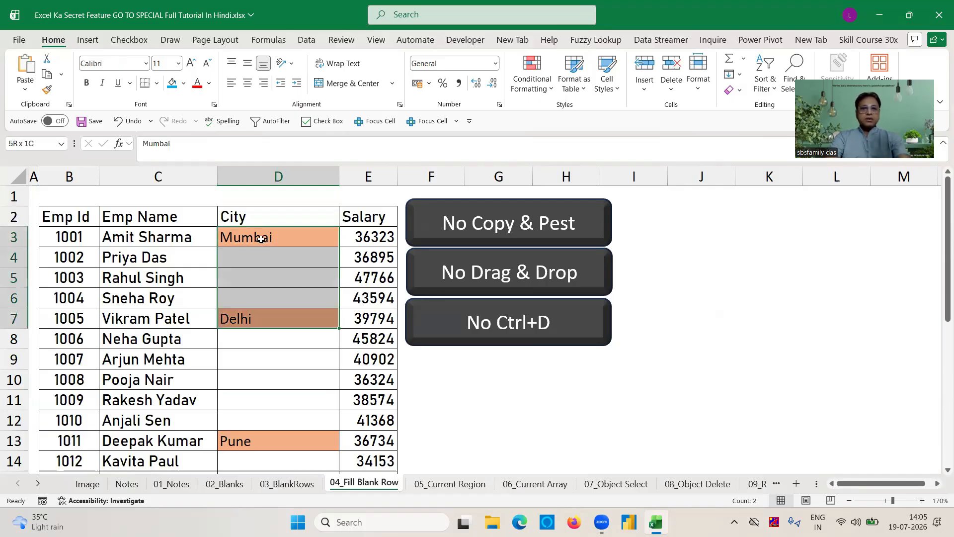
key("ctrl+shift+Up")
key("ctrl+BackSpace")
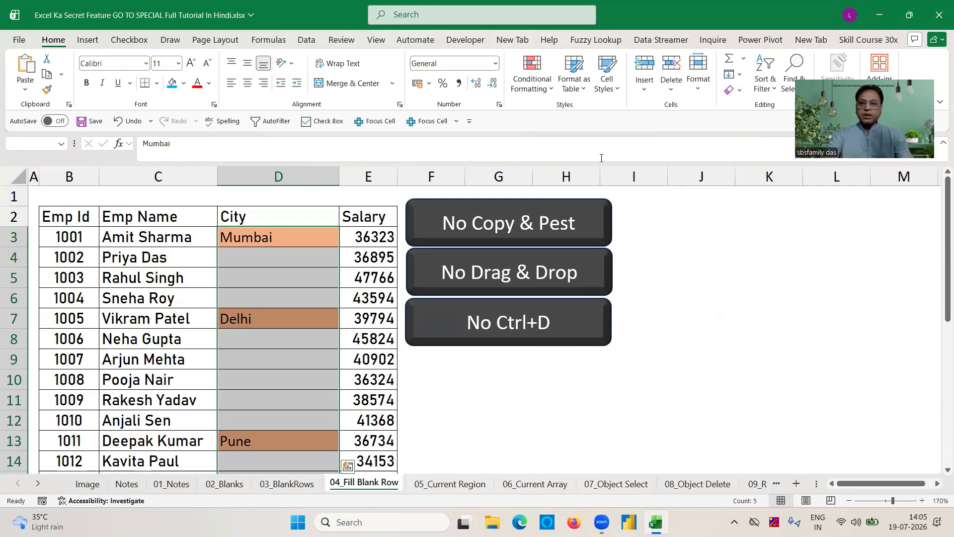
key("ctrl+g")
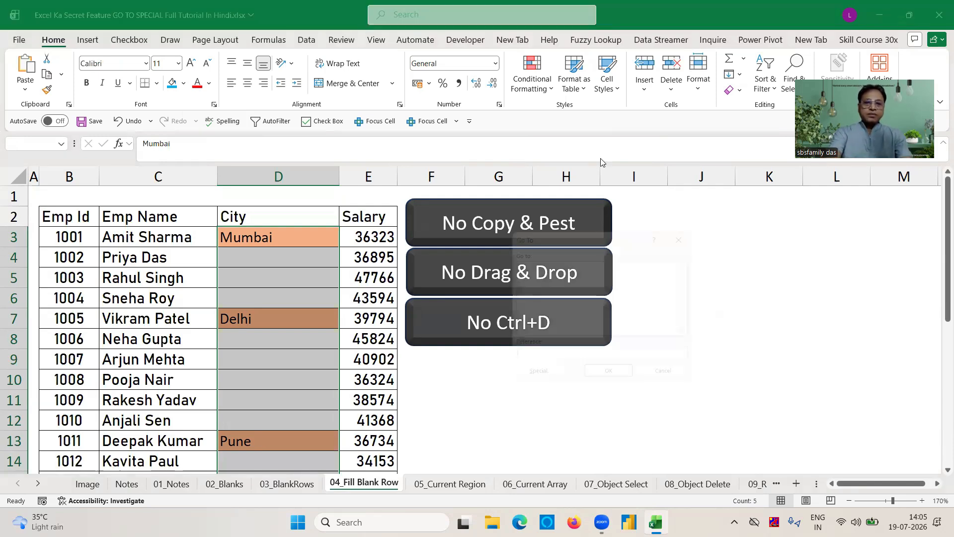
left_click(530, 380)
left_click(525, 329)
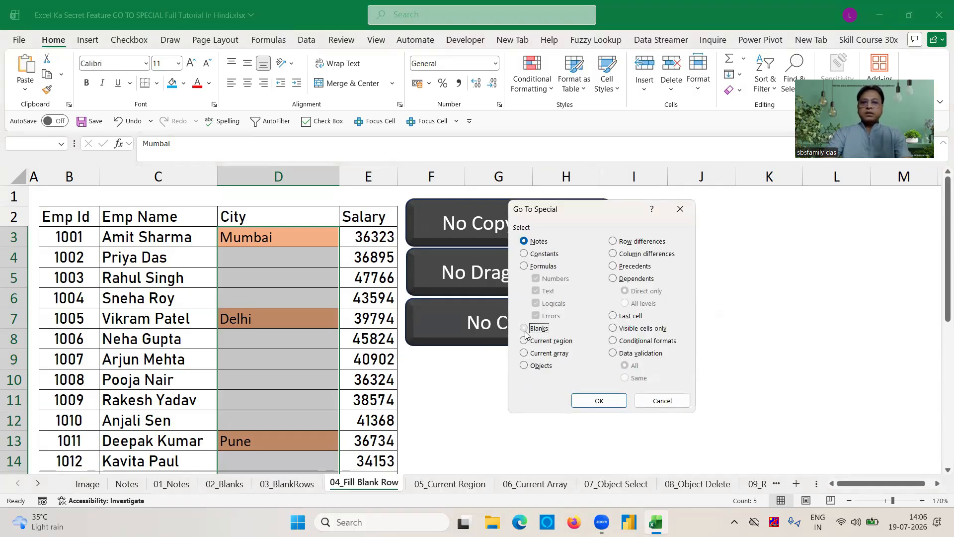
left_click(598, 401)
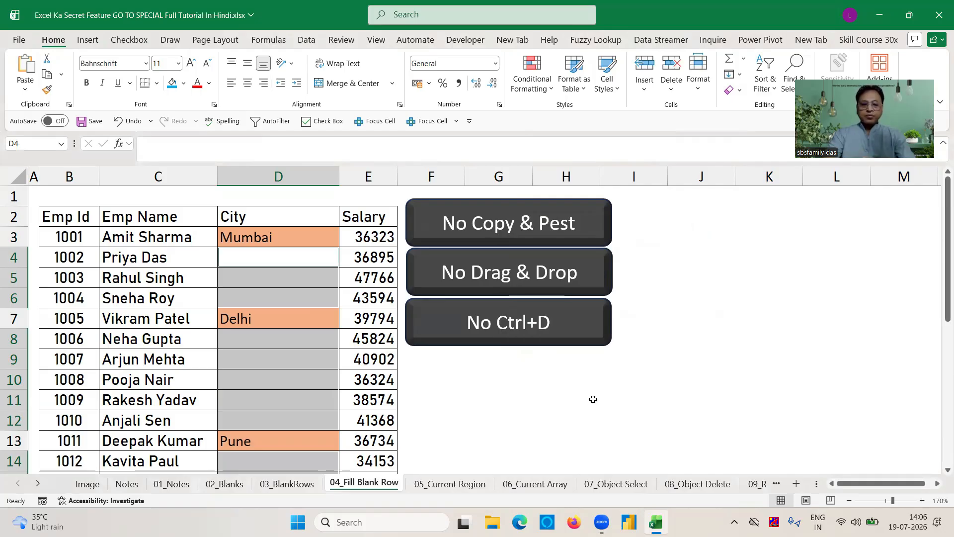
- Fill all selected blank City cells at once with the formula =+D3 referencing the cell above, and save the workbook
type("=+")
key("Up")
key("ctrl+Return")
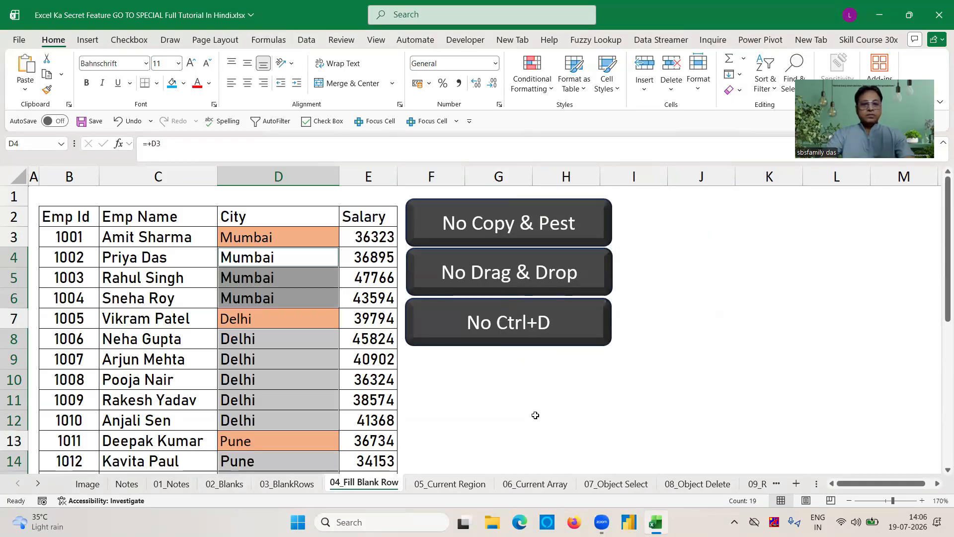
key("ctrl+s")
left_click(443, 402)
- On the 05_Current Region sheet, examine the stacked employee tables along the Emp Name column down to the last record
left_click(449, 484)
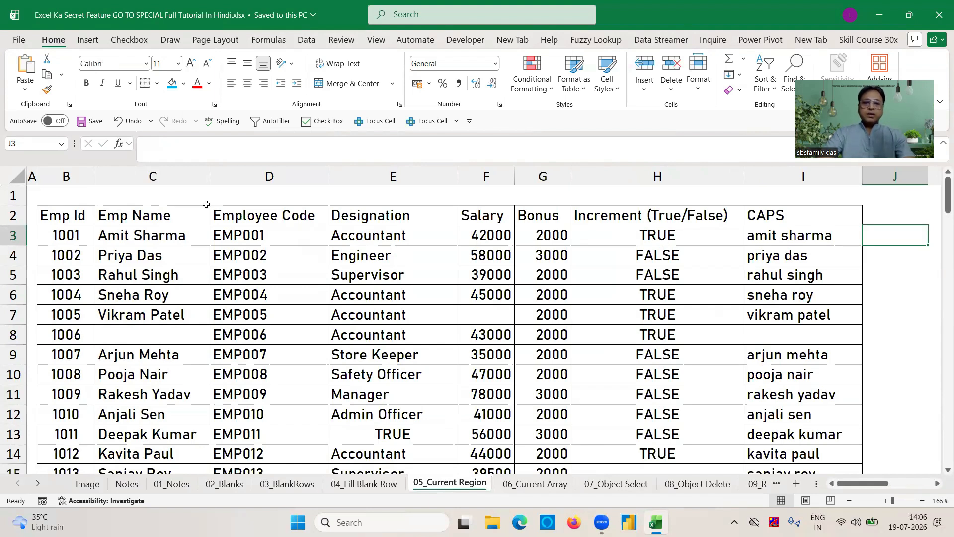
left_click(154, 195)
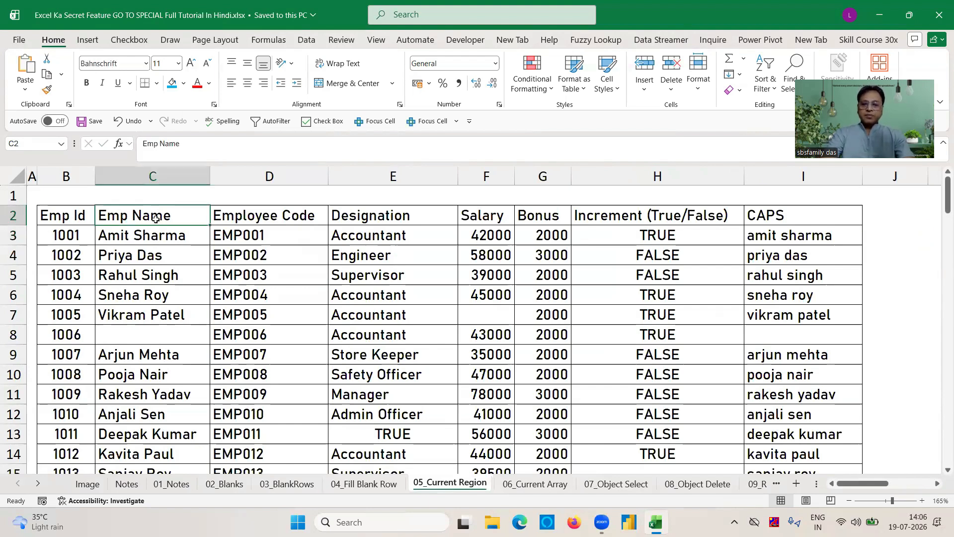
key("Down")
key("Down")
key("Down")
key("Down")
key("Down")
key("Down")
key("Down")
key("Down")
key("Down")
key("Down")
key("Down")
key("Down")
key("Down")
key("Down")
key("Down")
key("Down")
key("Down")
key("Down")
key("Down")
key("Down")
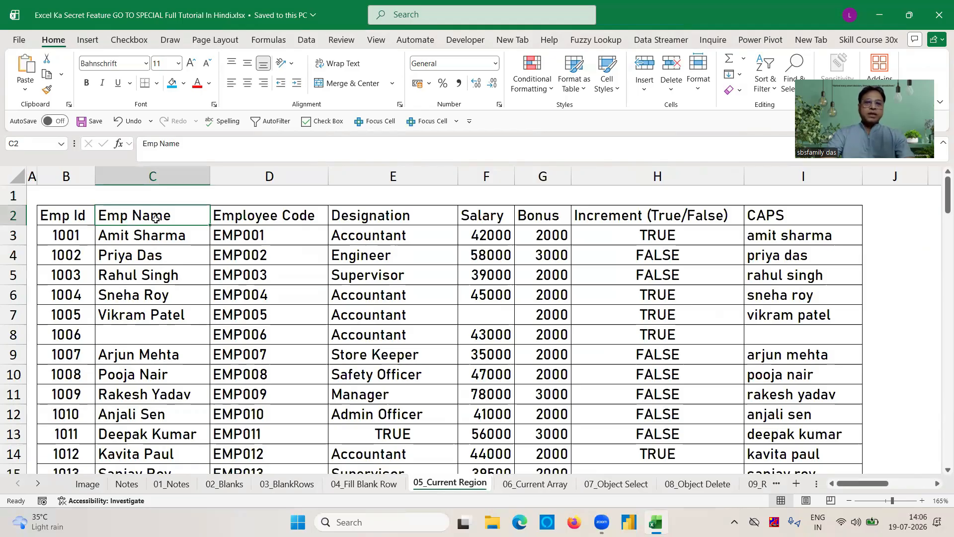
key("Down")
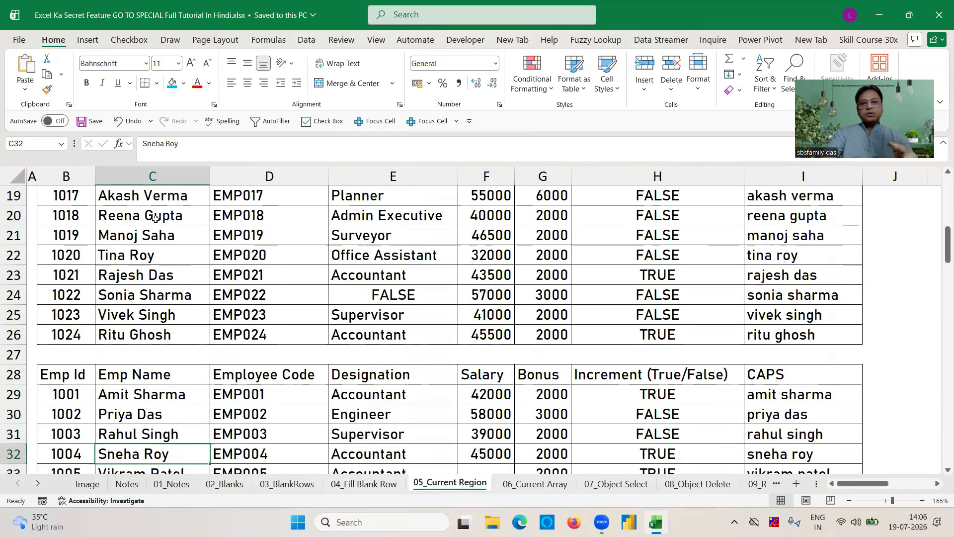
key("Down")
key("Down")
key("Down")
key("Down")
key("Down")
key("Down")
key("Down")
key("Down")
key("Down")
key("Down")
key("Down")
key("Down")
key("Down")
key("Down")
key("Down")
key("Down")
key("Down")
key("Down")
key("Down")
key("Down")
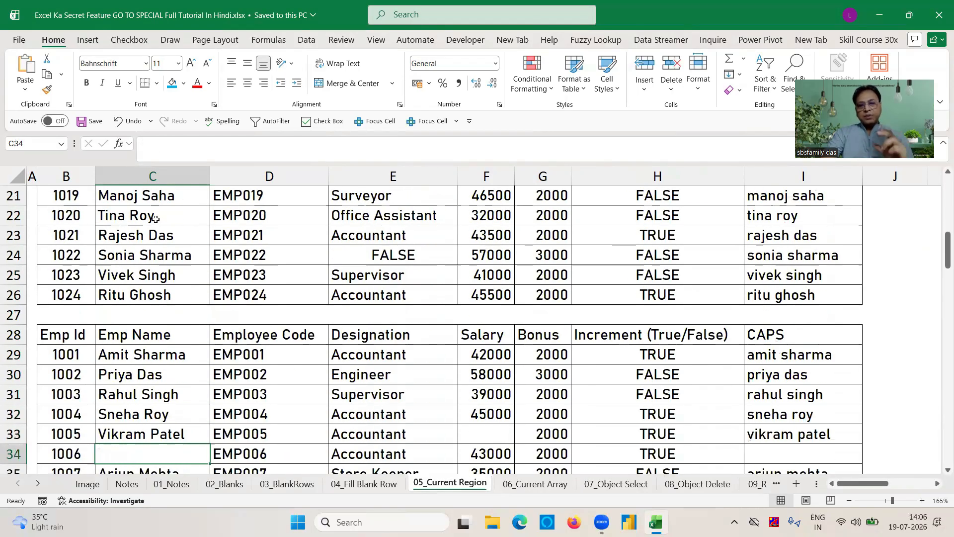
key("Down")
key("Down")
key("Down")
key("Down")
key("Down")
key("Down")
key("Down")
key("Down")
key("Down")
key("Down")
key("Down")
key("Down")
key("Down")
key("Down")
key("Down")
key("Down")
key("Down")
key("Down")
key("Down")
key("Down")
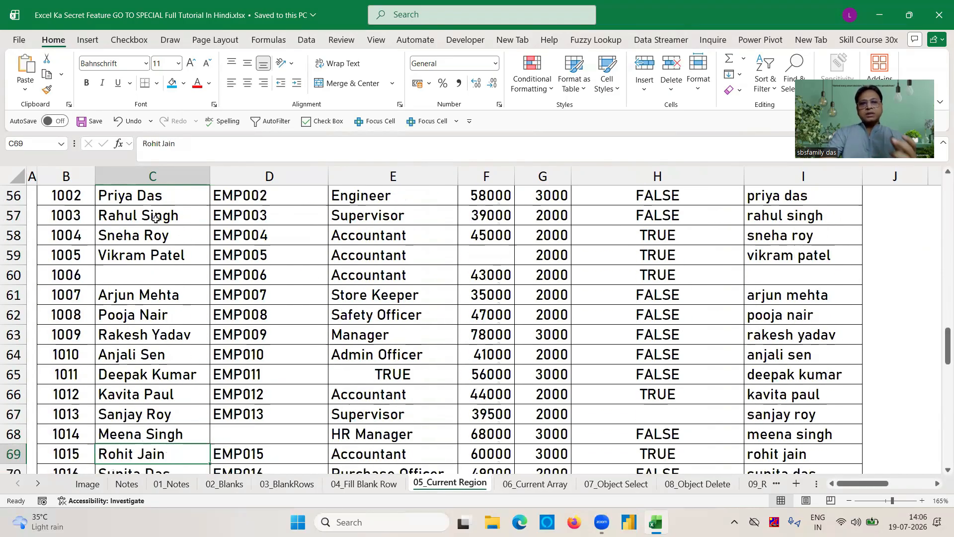
key("Down")
key("Down")
key("Down")
key("Down")
key("Down")
key("Down")
key("Down")
key("Down")
key("Down")
key("Down")
key("Down")
key("Down")
key("Down")
key("Down")
key("Down")
key("Down")
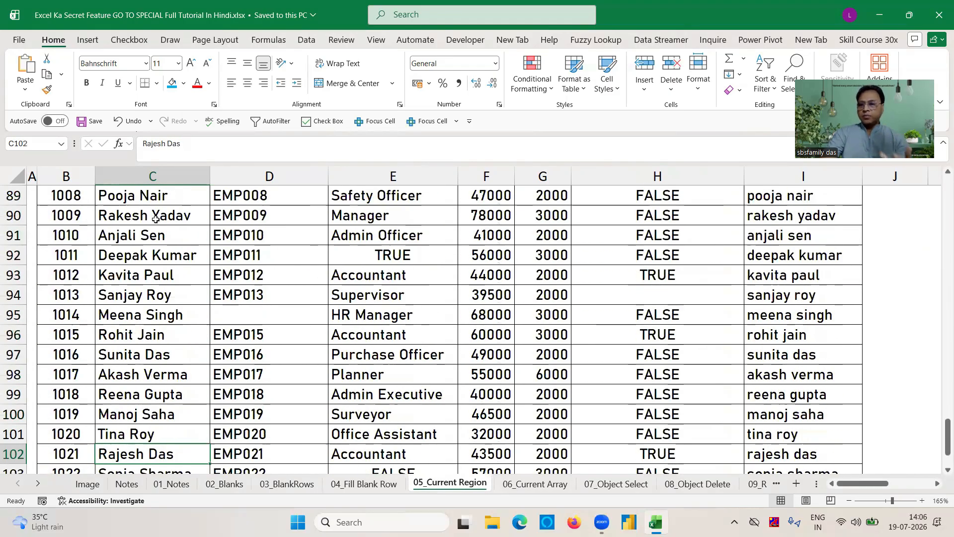
key("Down")
key("Down")
key("Down")
key("Down")
key("Down")
key("Down")
key("Down")
key("Down")
key("Down")
key("Down")
key("Down")
key("Down")
key("Down")
key("Down")
key("Down")
key("Down")
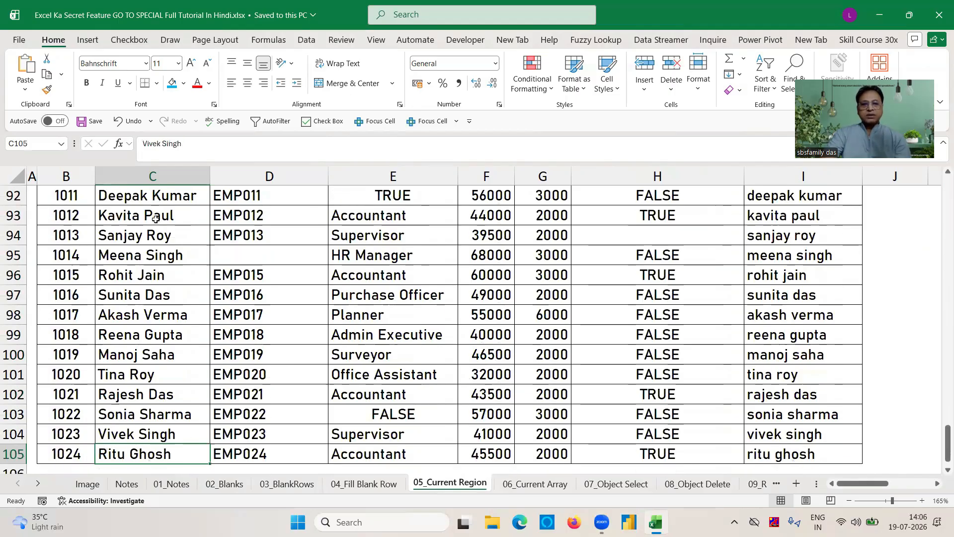
- Review the stacked employee tables back up the Emp Name column from the last record to row 1
key("Up")
key("Up")
key("Up")
key("Up")
key("Up")
key("Up")
key("Up")
key("Up")
key("Up")
key("Up")
key("Up")
key("Up")
key("Up")
key("Up")
key("Up")
key("Up")
key("Up")
key("Up")
key("Up")
key("Up")
key("Up")
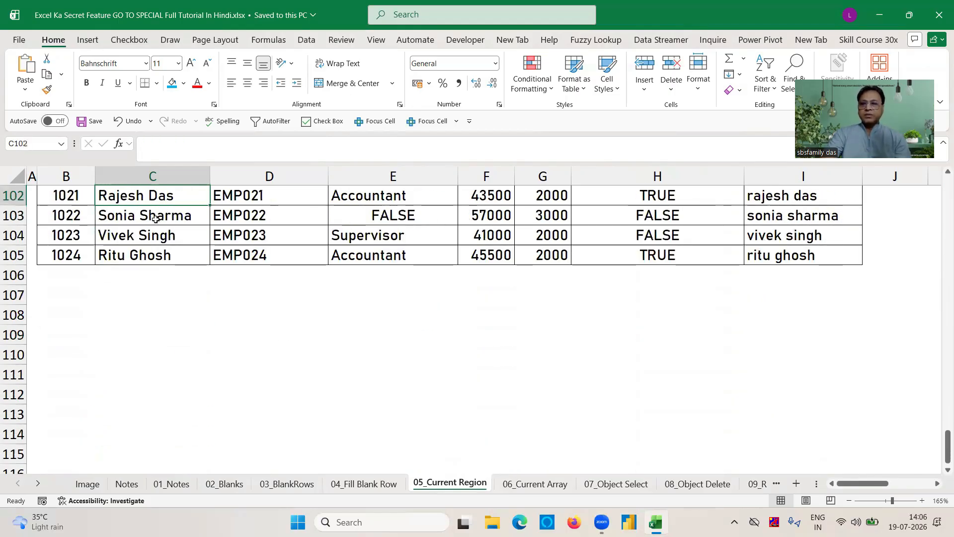
key("Up")
key("Up")
key("Up")
key("Up")
key("Up")
key("Up")
key("Up")
key("Up")
key("Up")
key("Up")
key("Up")
key("Up")
key("Up")
key("Up")
key("Up")
key("Up")
key("Up")
key("Up")
key("Up")
key("Up")
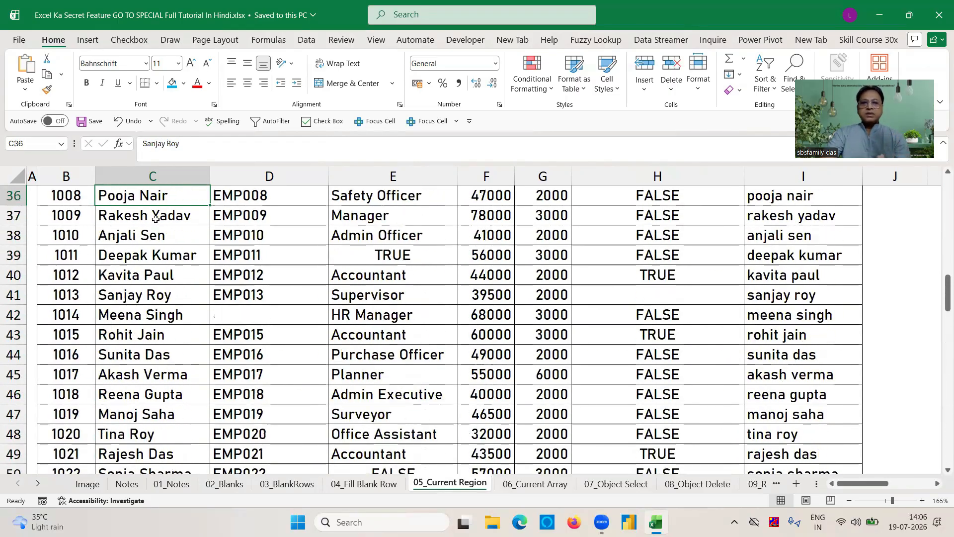
key("Up")
key("Up")
key("Up")
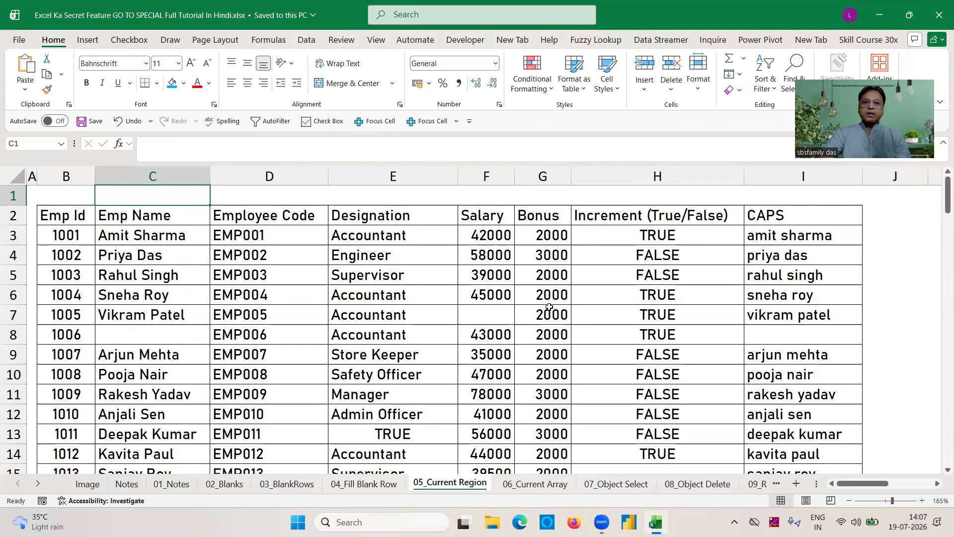
- Select the whole first employee table from cell E7 using Go To Special Current region
left_click(459, 320)
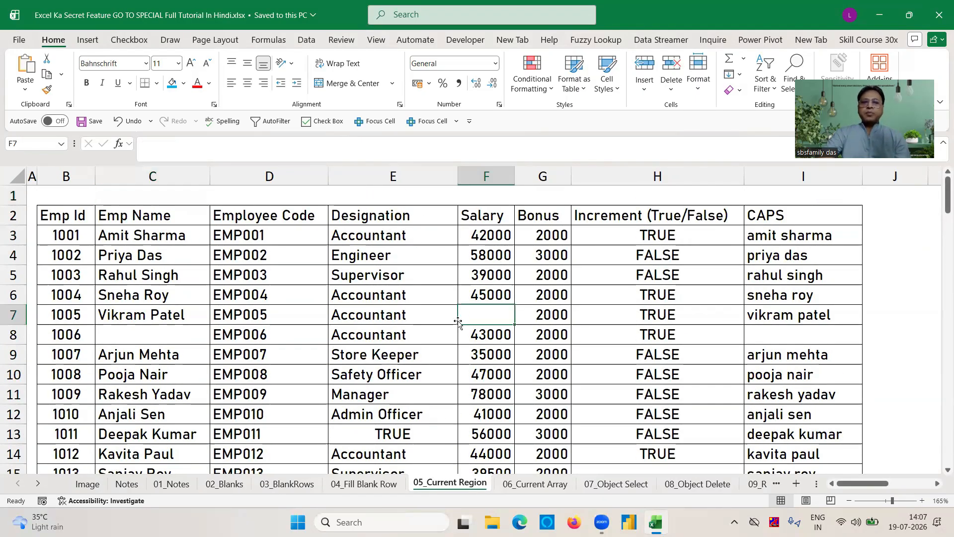
left_click(359, 315)
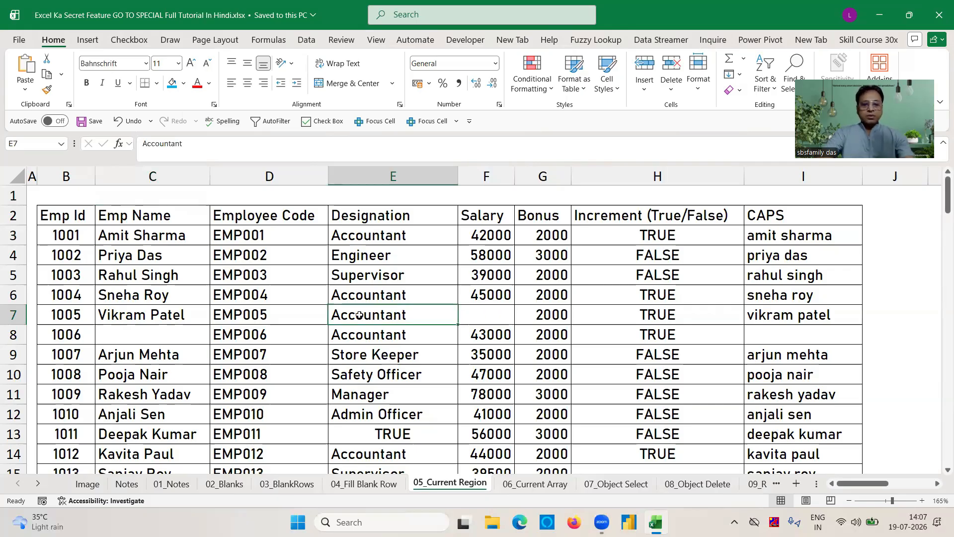
key("ctrl+g")
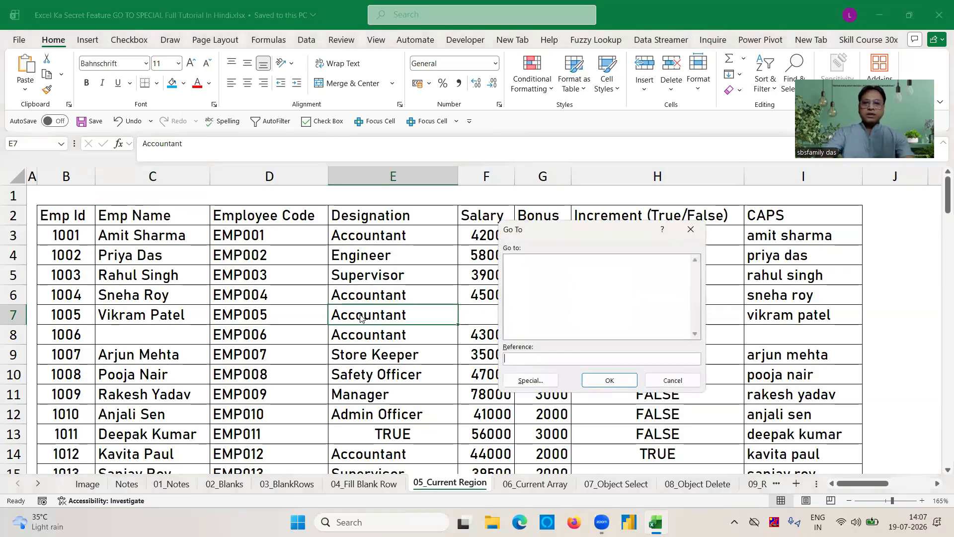
left_click(531, 381)
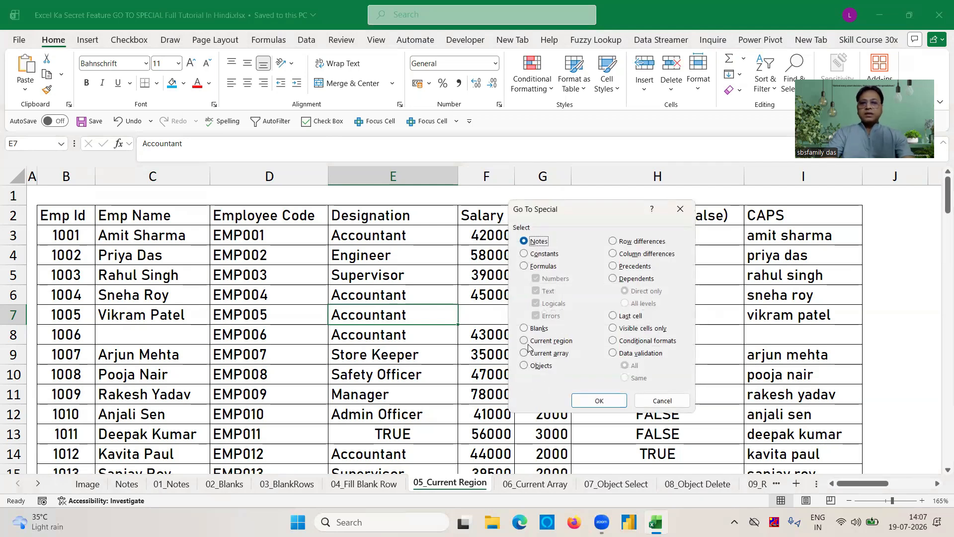
left_click(525, 341)
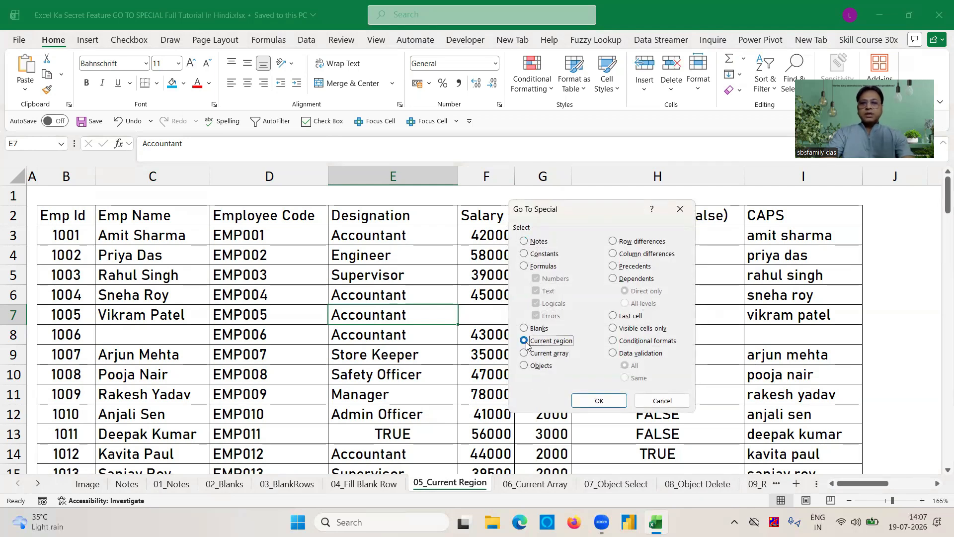
left_click(600, 401)
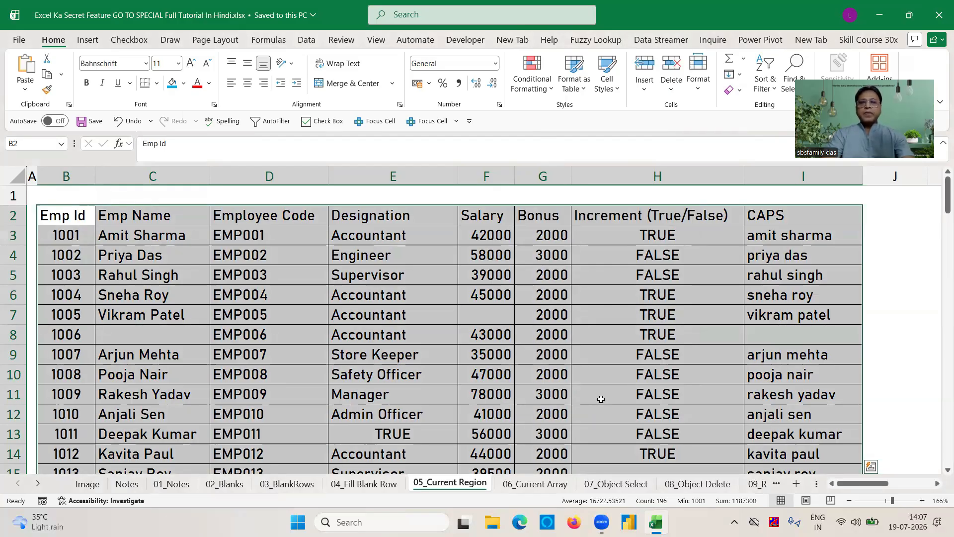
- Clear the selection and follow the Increment column past the blank separator row into the second employee table
left_click(625, 387)
key("Down")
key("Down")
key("Down")
key("Down")
key("Down")
key("Down")
key("Down")
key("Down")
key("Down")
key("Down")
key("Down")
key("Down")
key("Down")
key("Down")
key("Down")
key("Down")
key("Down")
key("Down")
key("Down")
key("Down")
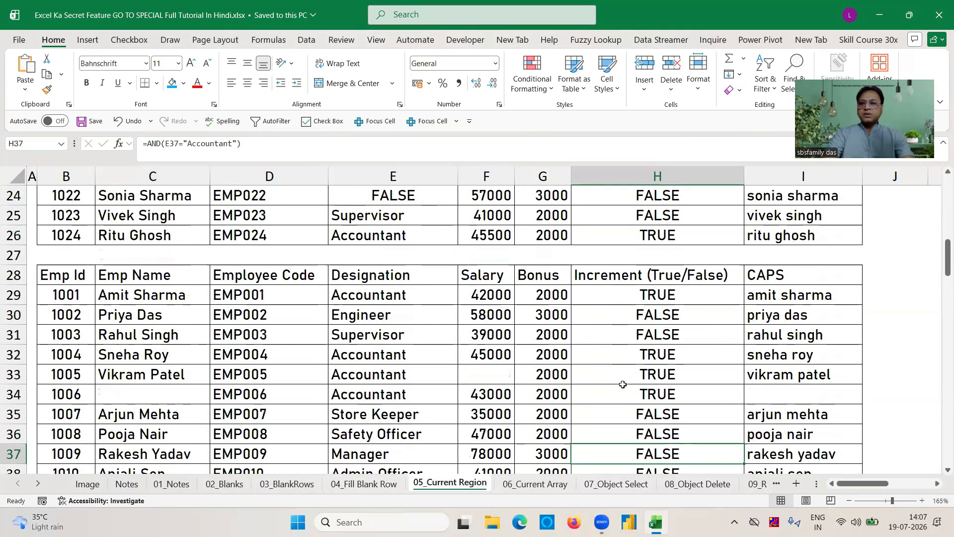
key("Down")
key("Down")
key("Down")
key("Down")
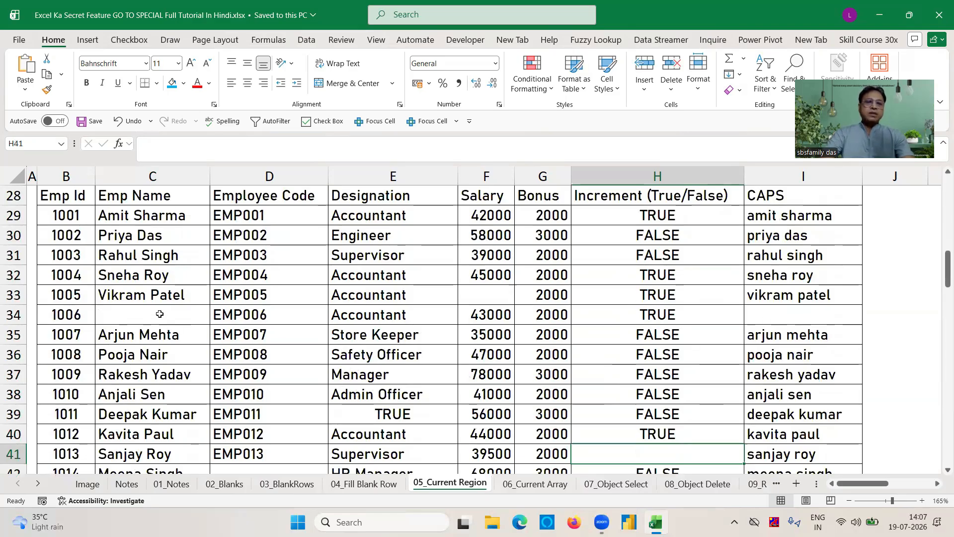
- Select the whole second employee table from blank cell C34 using Go To Special Current region, then deselect it
left_click(161, 317)
key("F5")
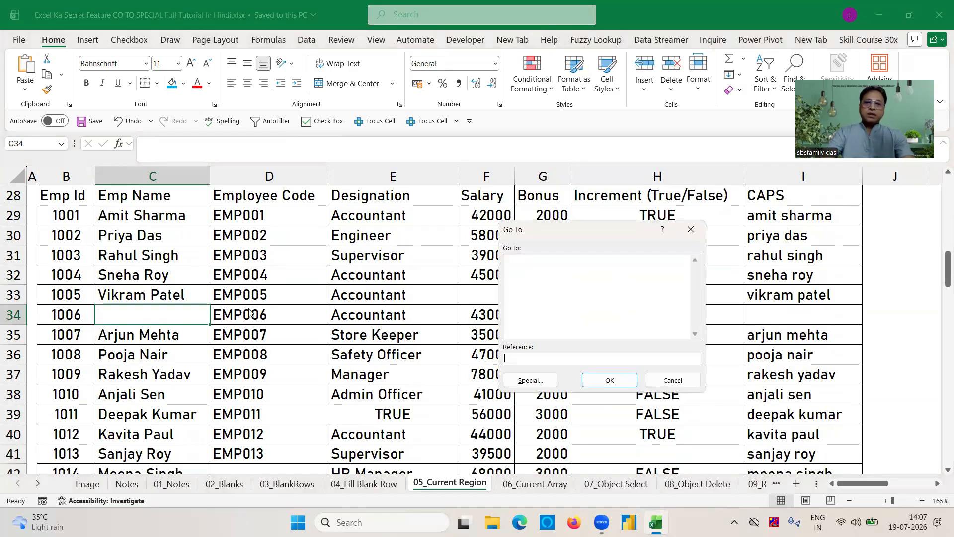
left_click(554, 379)
left_click(526, 341)
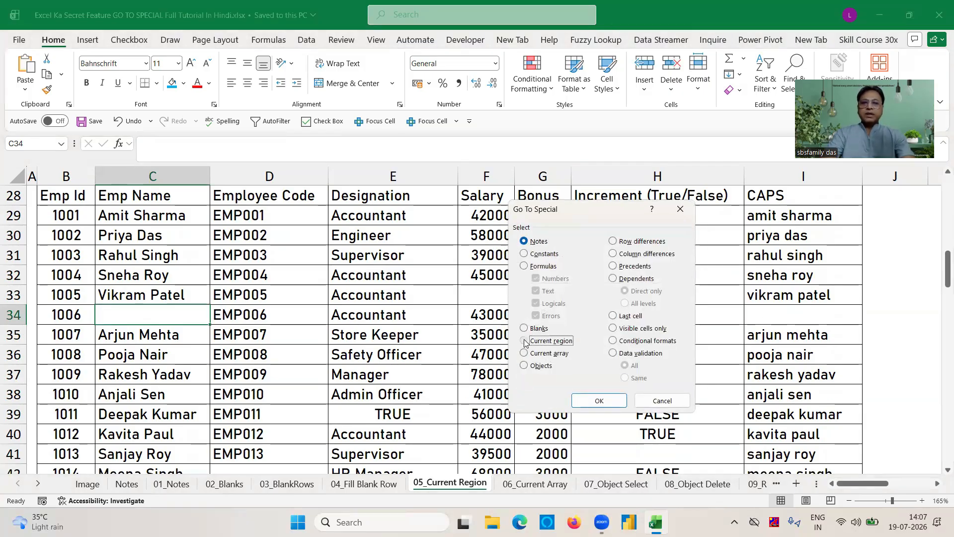
left_click(604, 400)
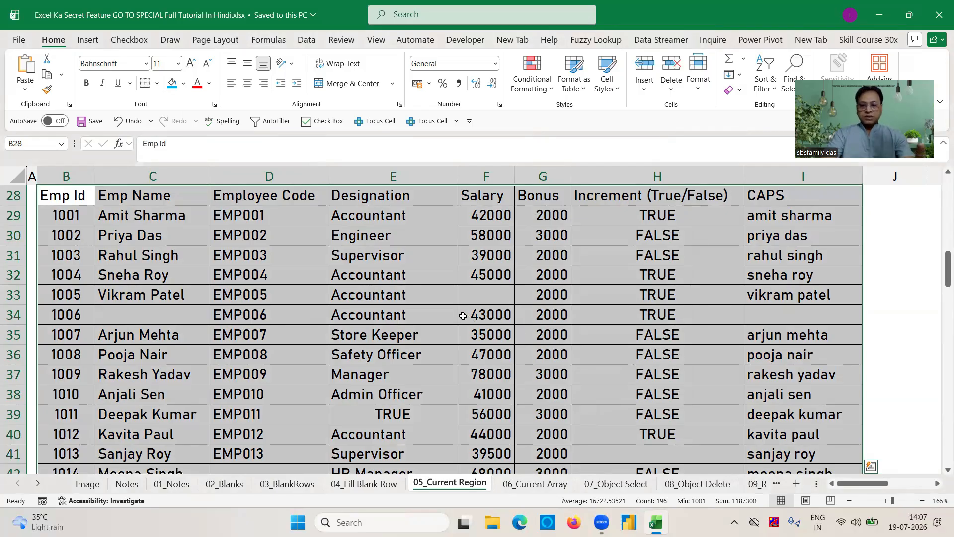
left_click(510, 316)
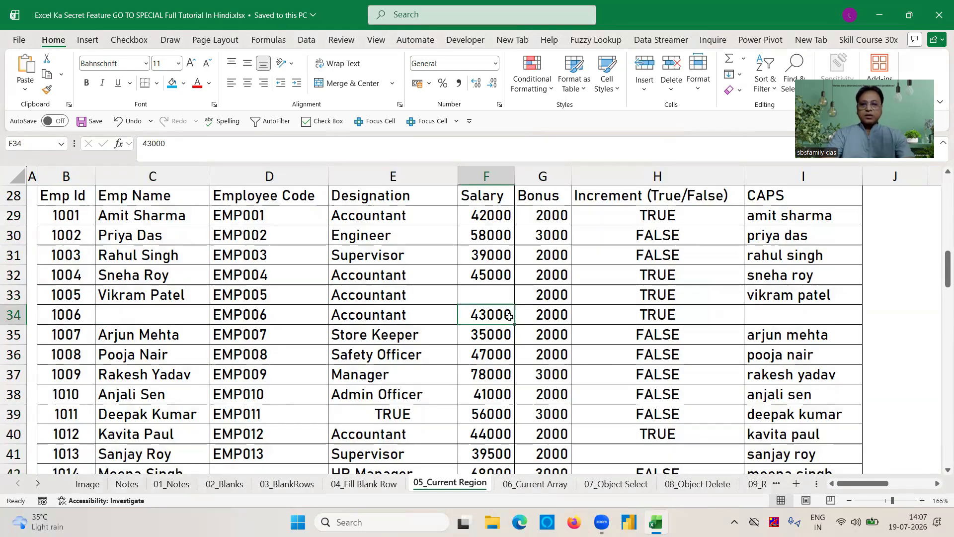
- On the 06_Current Array sheet, inspect the array formula in B4 and clear the corner cell A3
left_click(528, 484)
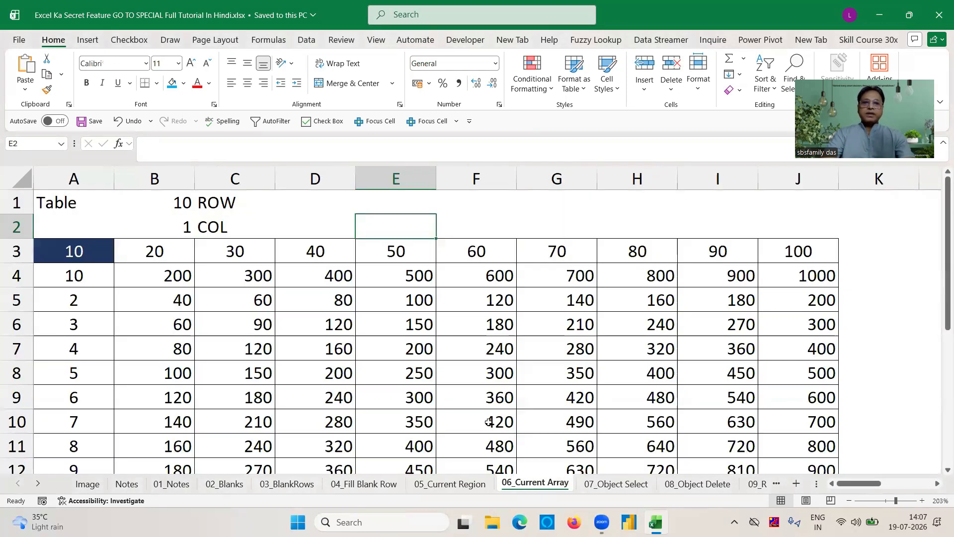
left_click(177, 277)
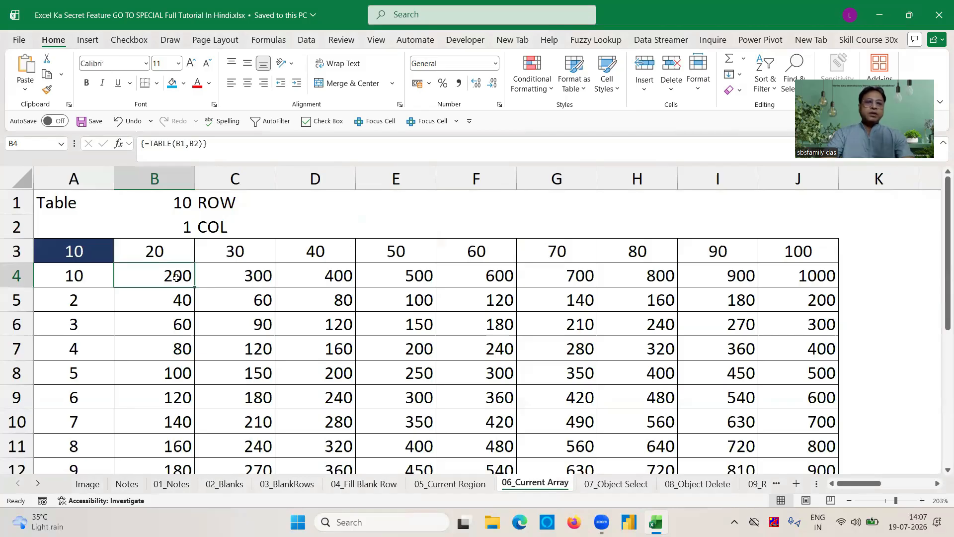
left_click(68, 250)
key("Delete")
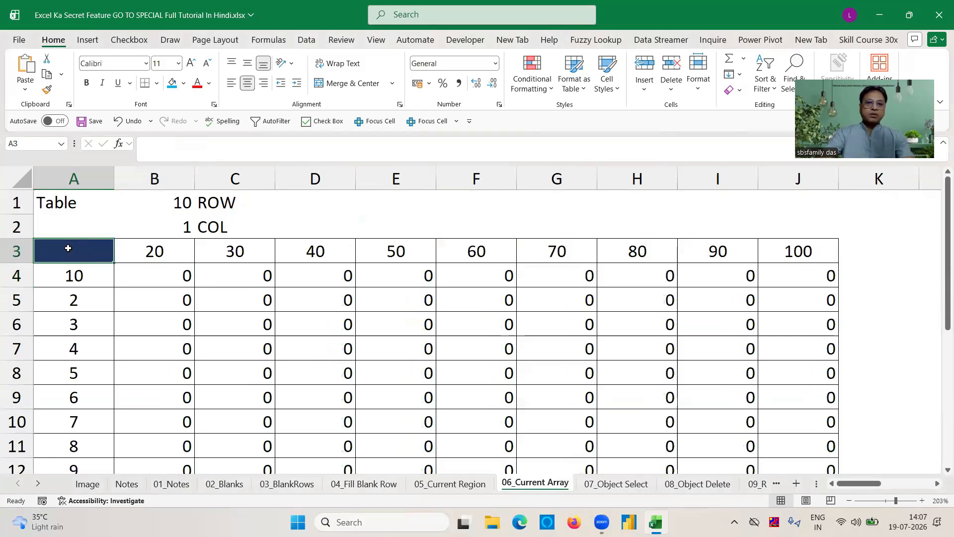
- Clear the data table results in B4:J13, return to the top of the sheet and save the workbook
left_click(153, 267)
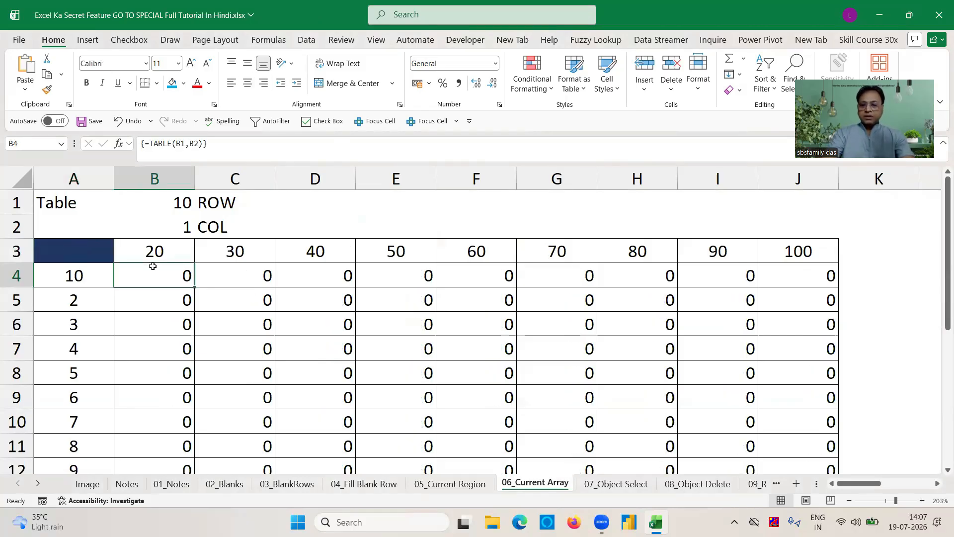
key("ctrl+shift+Right")
key("ctrl+shift+Down")
key("Delete")
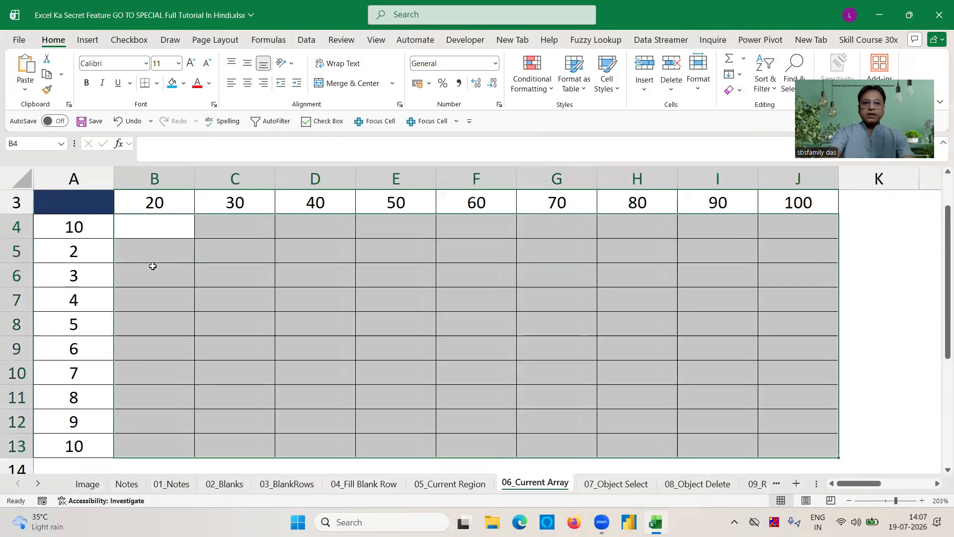
left_click(311, 289)
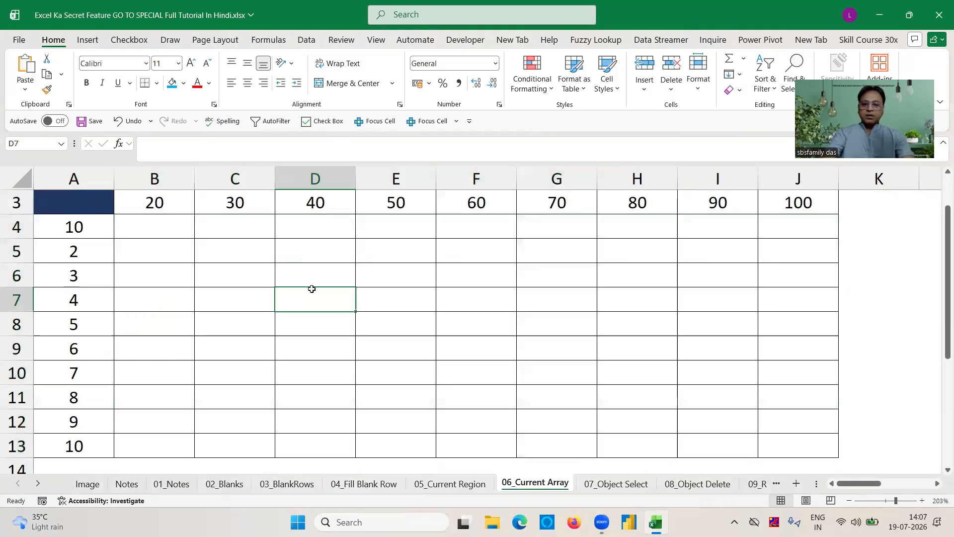
key("Up")
key("Up")
key("Up")
key("Up")
key("Up")
key("Up")
key("ctrl+s")
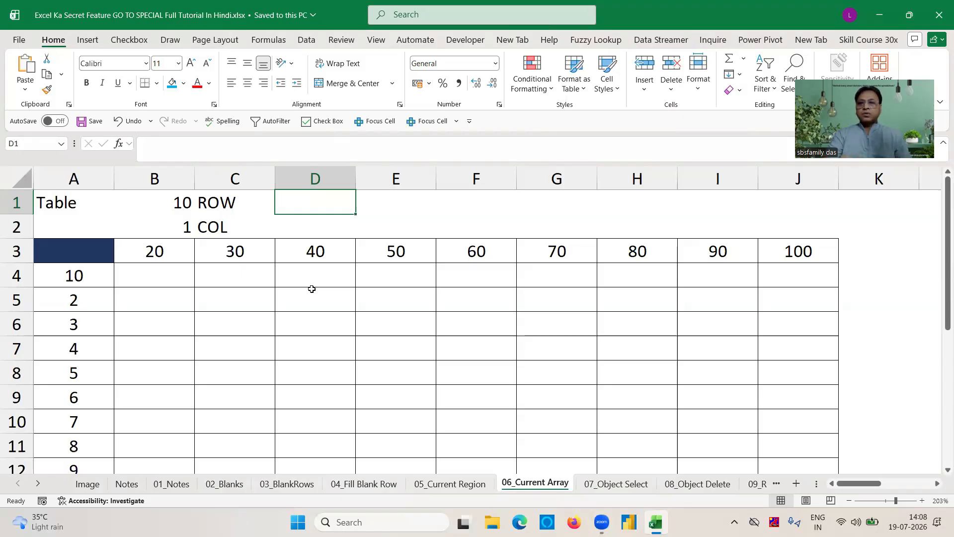
- Examine the ROW input cell B1, the COL input cell B2 and the empty corner cell A3
left_click(182, 206)
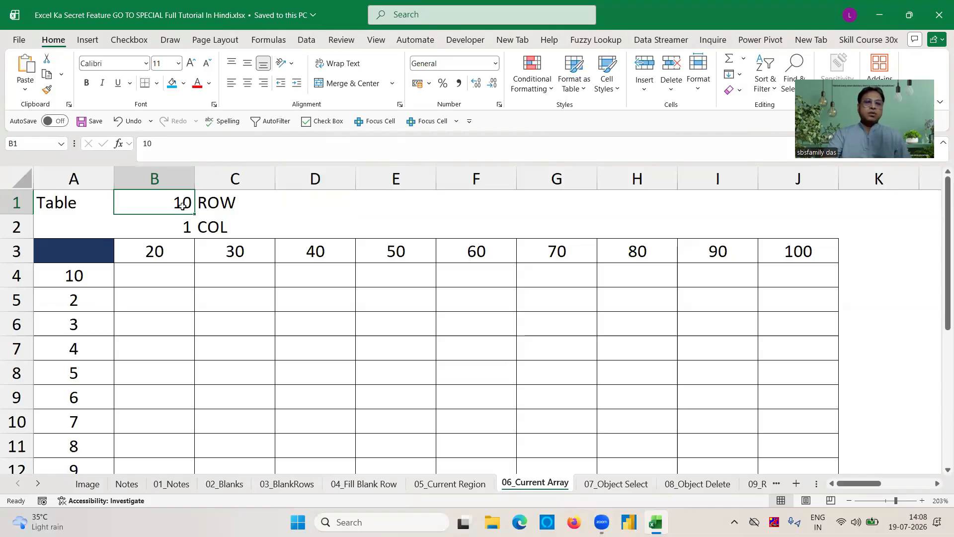
left_click(190, 231)
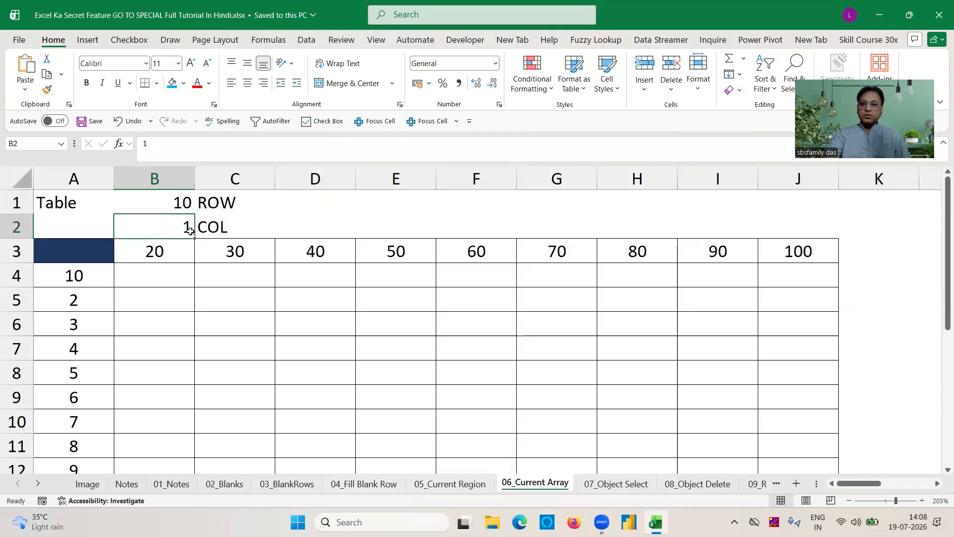
left_click(175, 201)
left_click(75, 247)
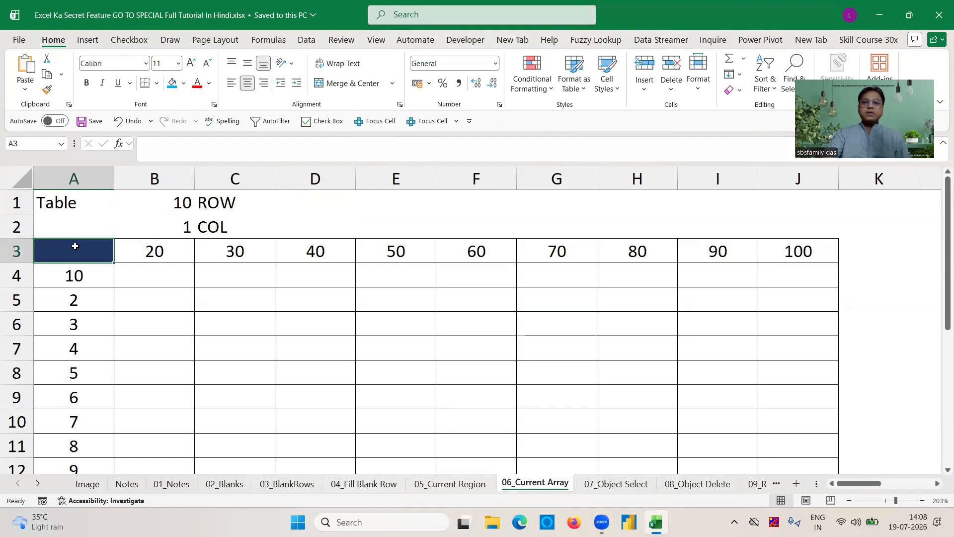
left_click_drag(185, 227, 116, 329)
left_click(116, 329)
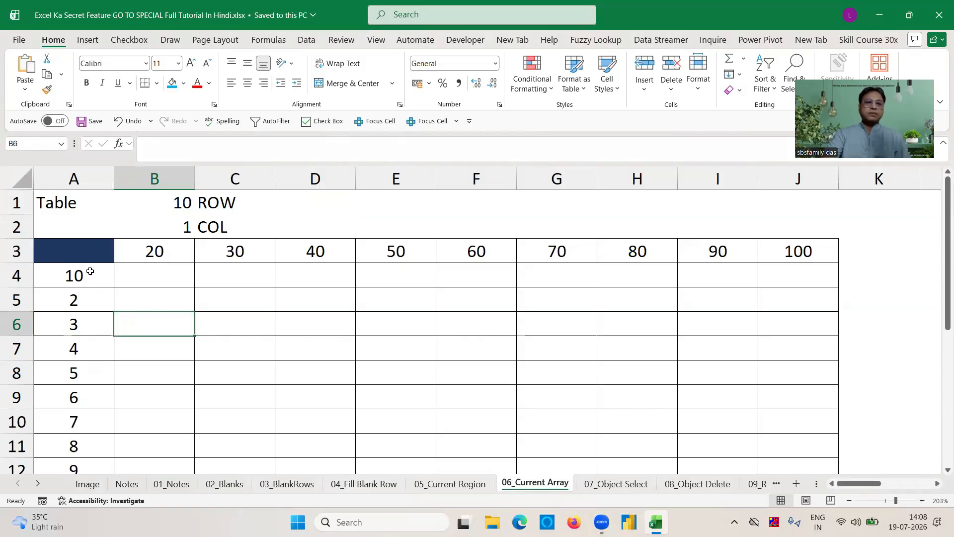
- Set the first row header in A4 to 1 and enter the formula +B1*B2 in corner cell A3
key("ctrl+z")
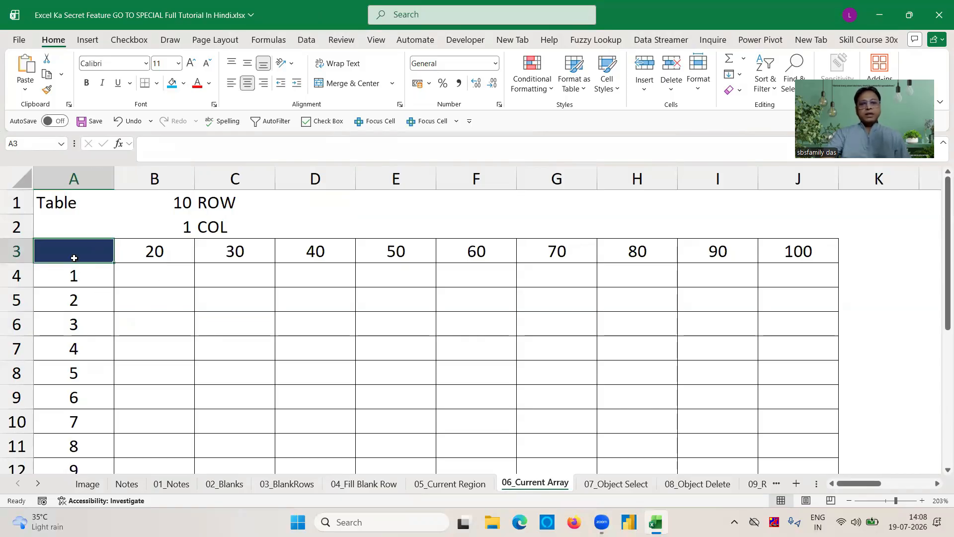
type("+")
left_click(159, 203)
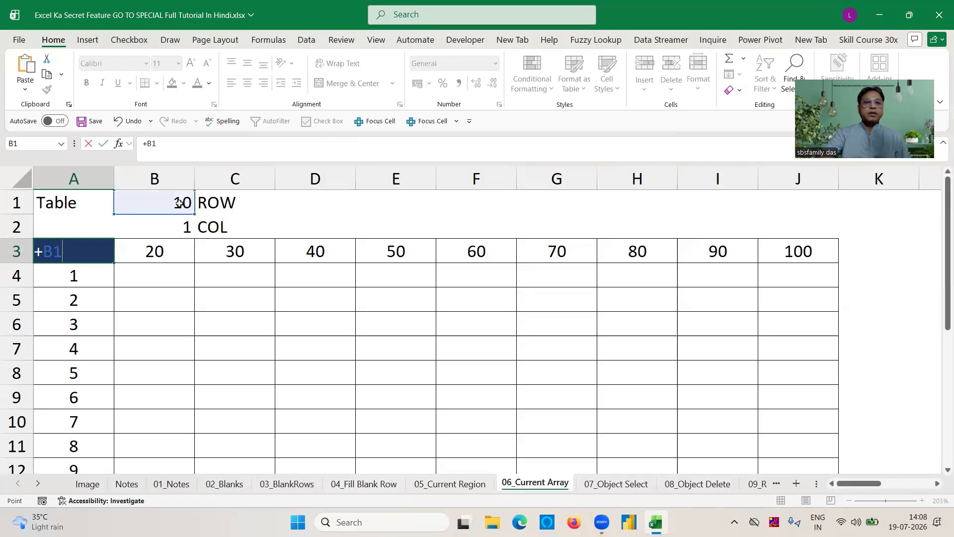
type("*")
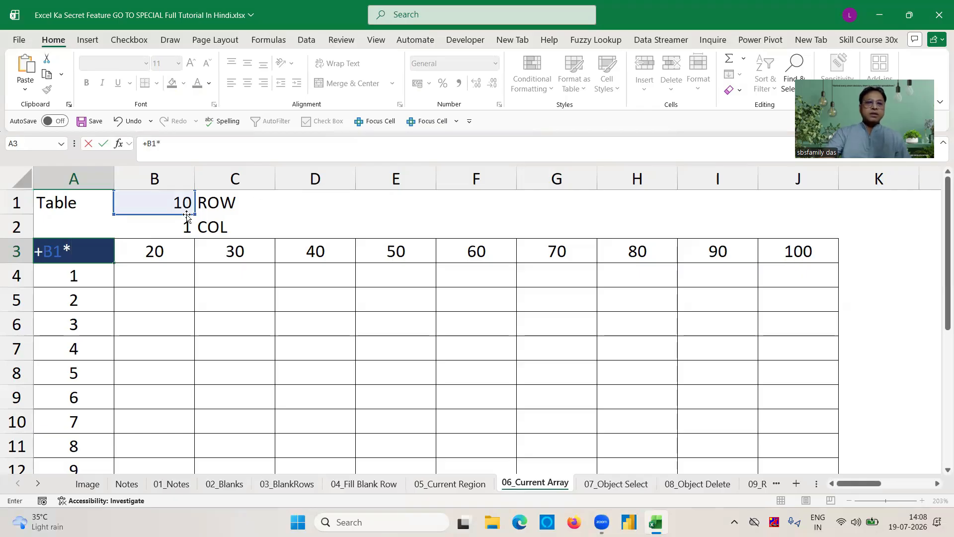
left_click(175, 224)
key("Return")
- Select the whole table range A3:J13, including its row and column headers, and start a What-If Data Table on it
left_click(75, 245)
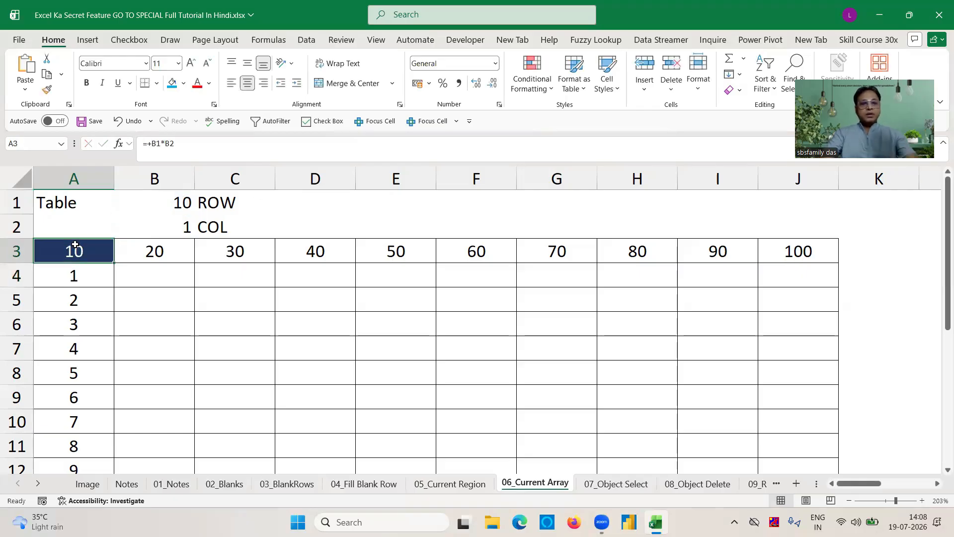
key("ctrl+shift+Right")
key("ctrl+shift+Down")
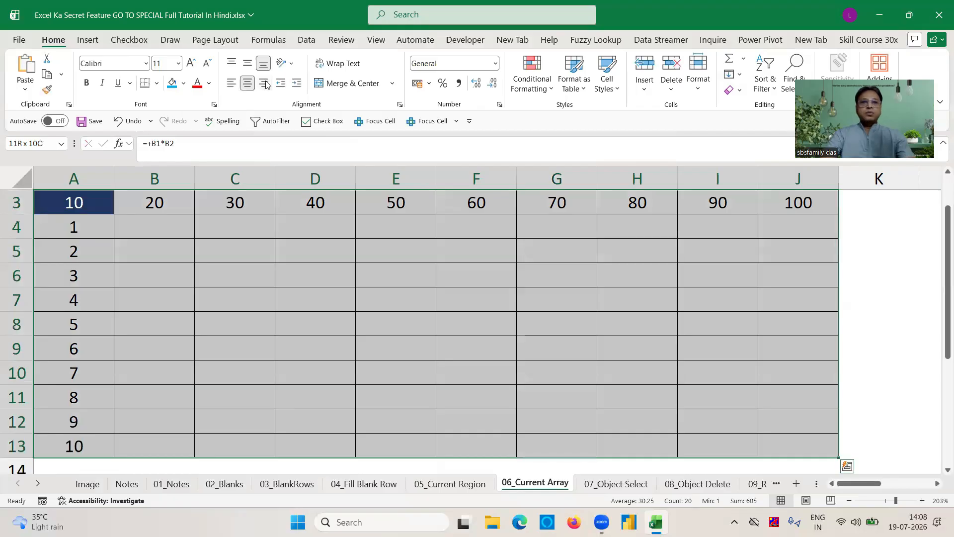
left_click(307, 42)
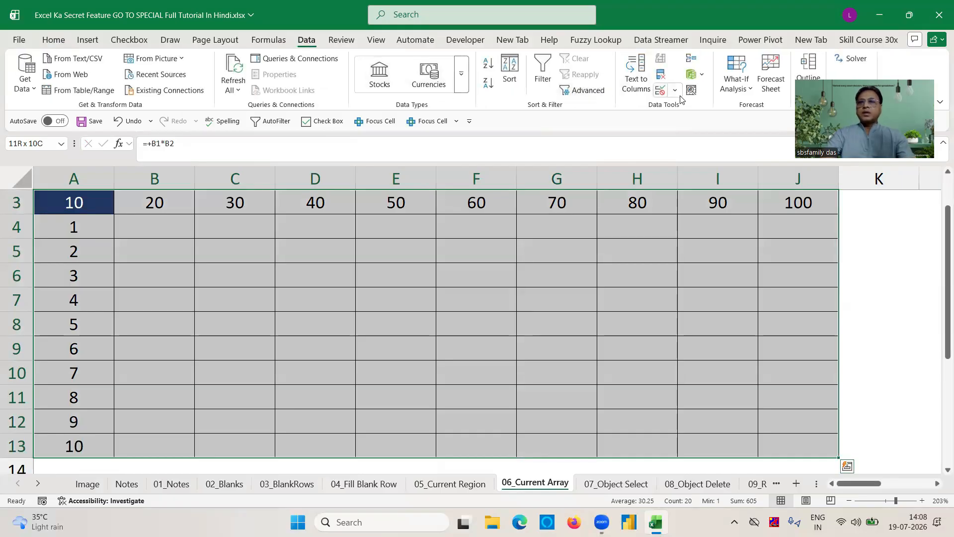
left_click(753, 92)
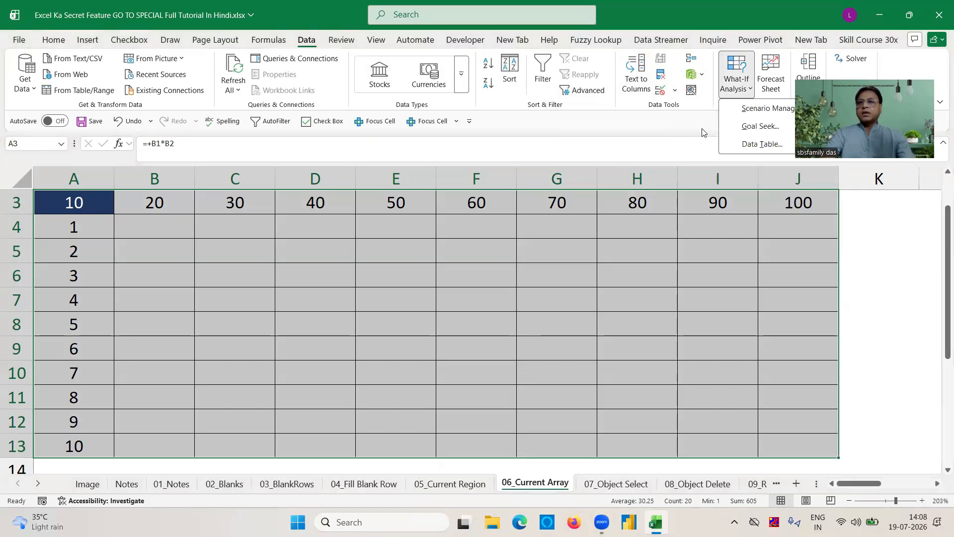
left_click(757, 145)
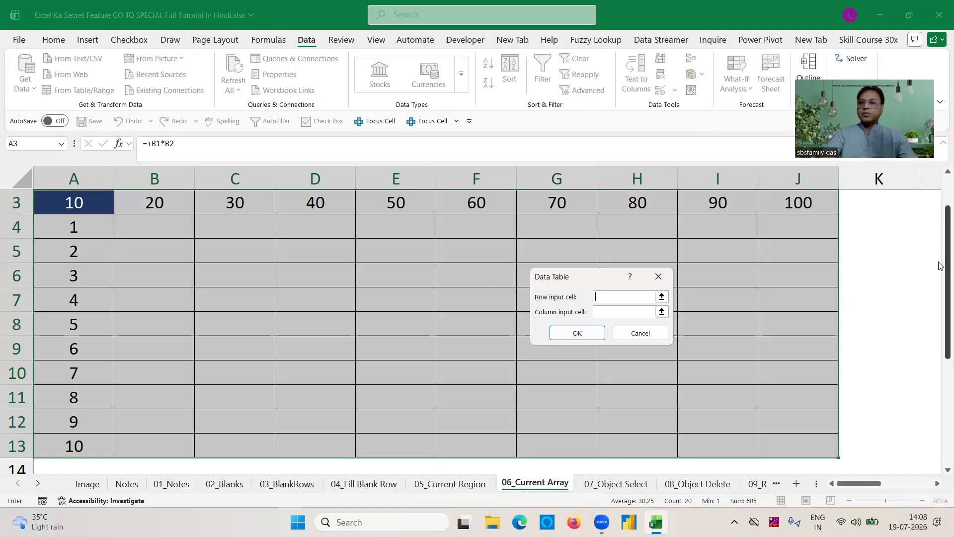
- Create the data table with B1 as the row input cell and B2 as the column input cell
right_click(940, 219)
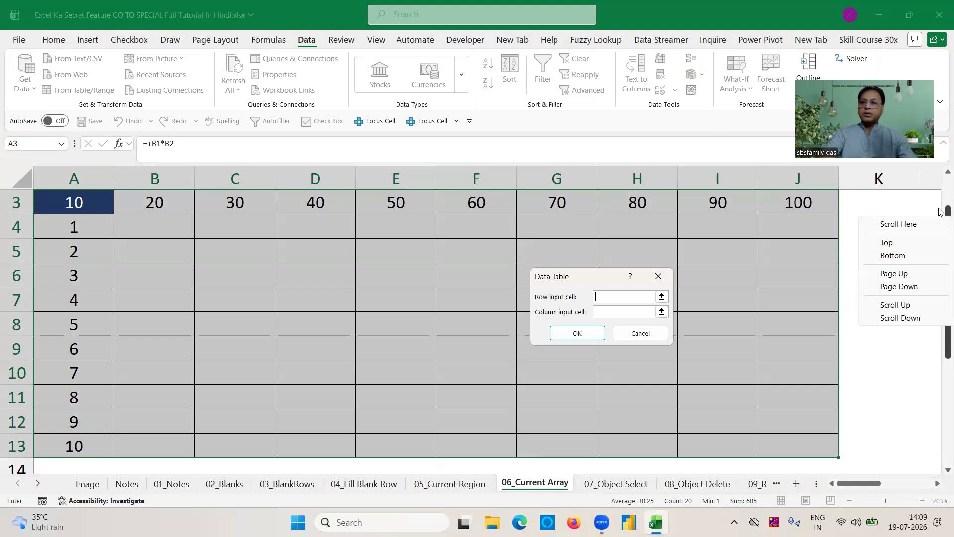
left_click(940, 212)
left_click_drag(940, 213, 940, 176)
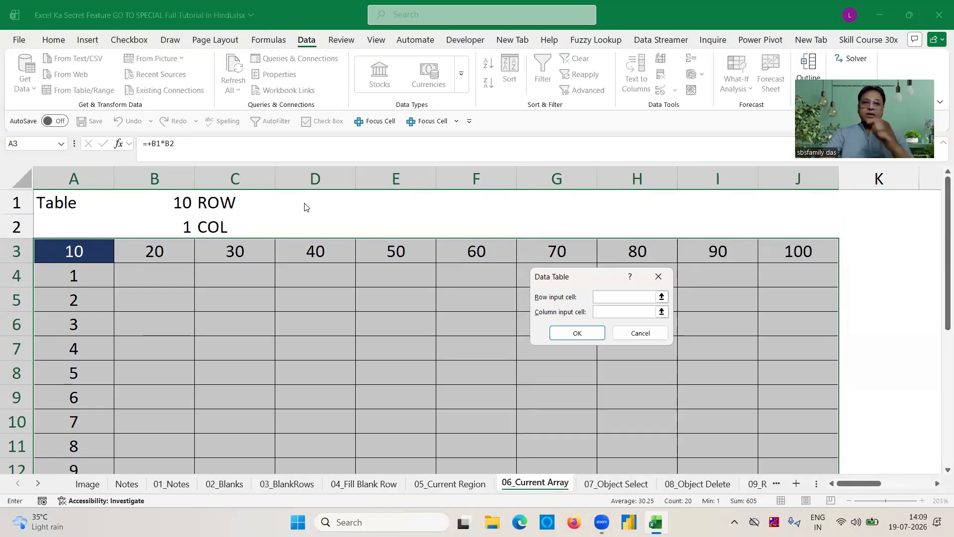
left_click(189, 204)
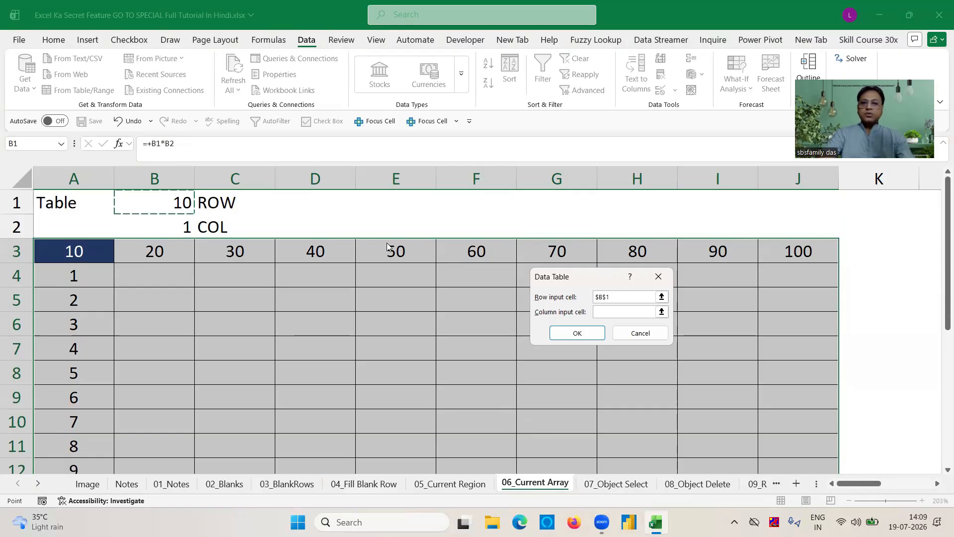
key("Tab")
key("Tab")
key("Tab")
left_click(604, 313)
left_click(187, 227)
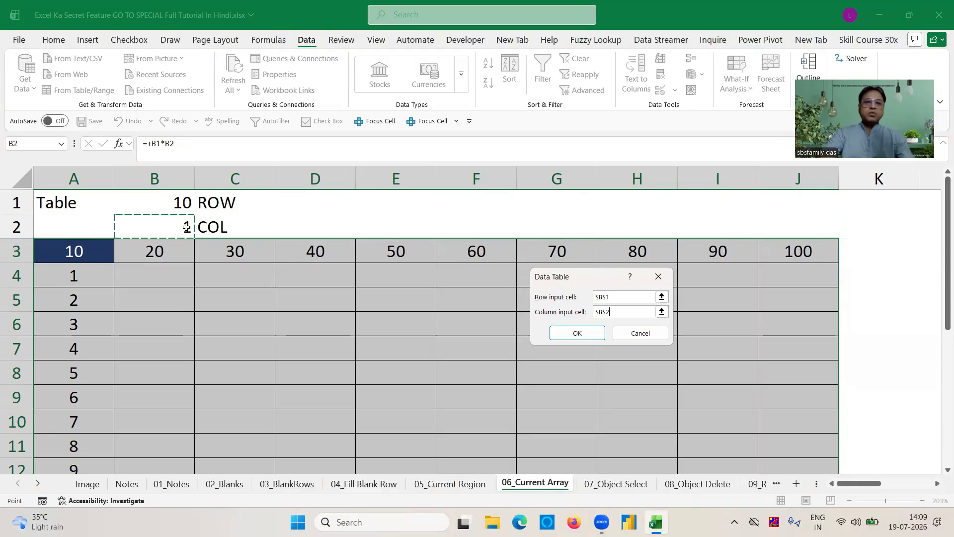
left_click(578, 334)
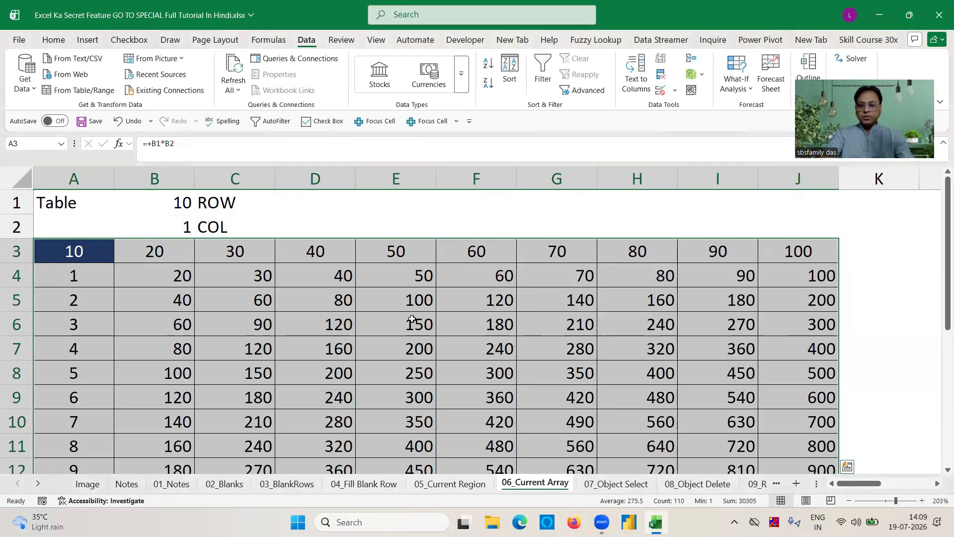
- Starting from result cell E6, use Go To Special to select the current array
left_click(384, 333)
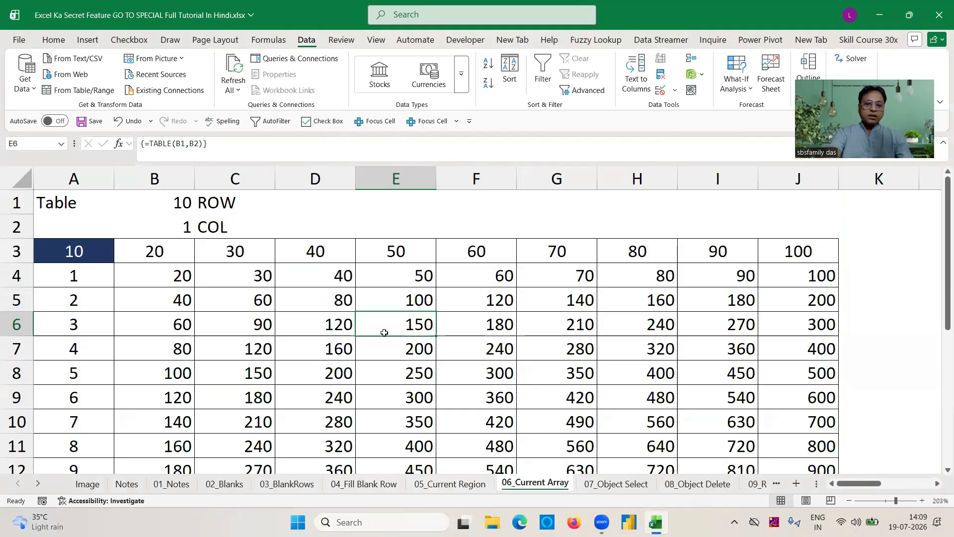
key("ctrl+g")
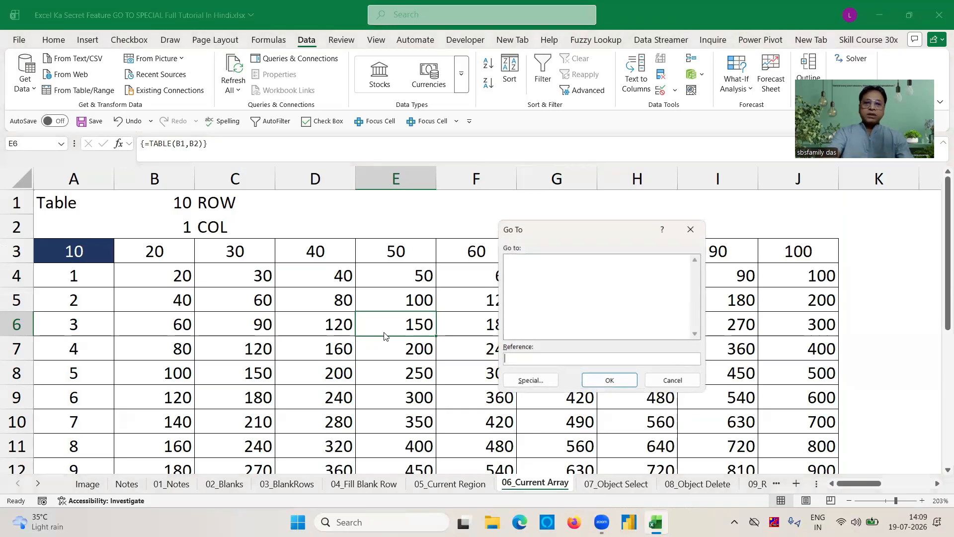
left_click(532, 381)
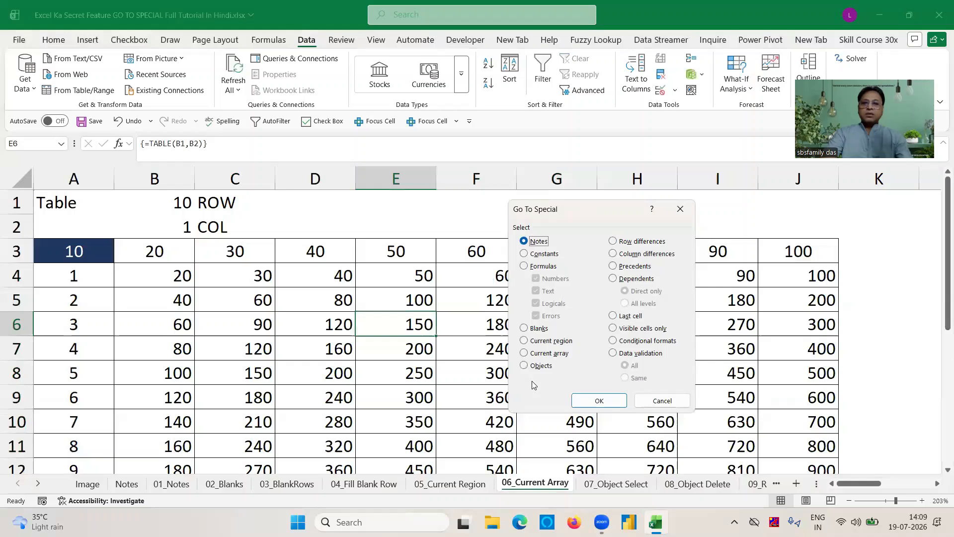
left_click(525, 354)
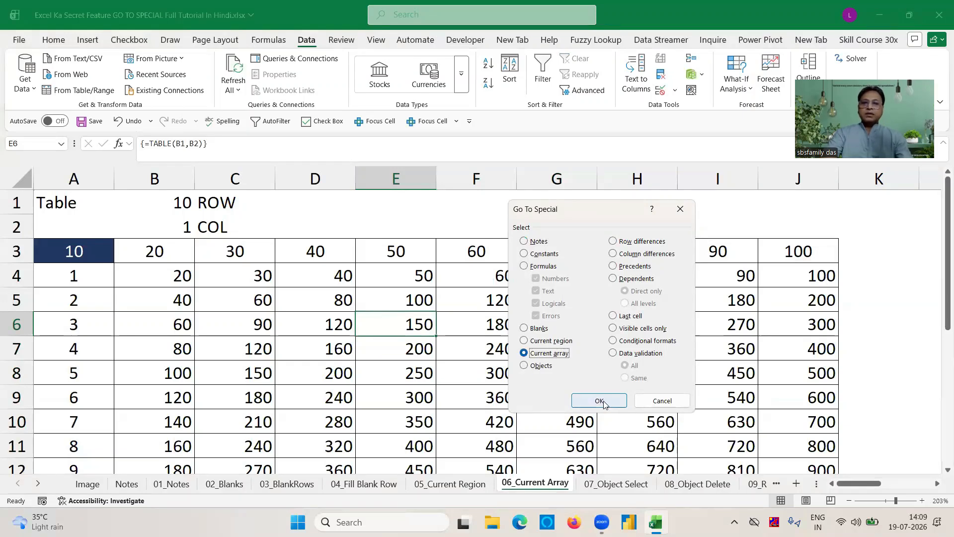
left_click(599, 401)
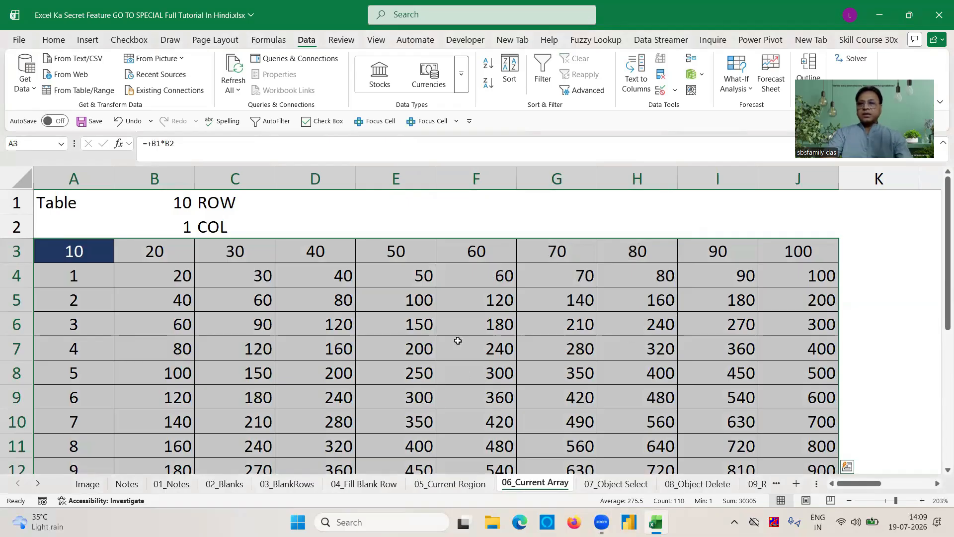
- Open the 07_Object Select sheet and select all of its objects with Go To Special
left_click(462, 306)
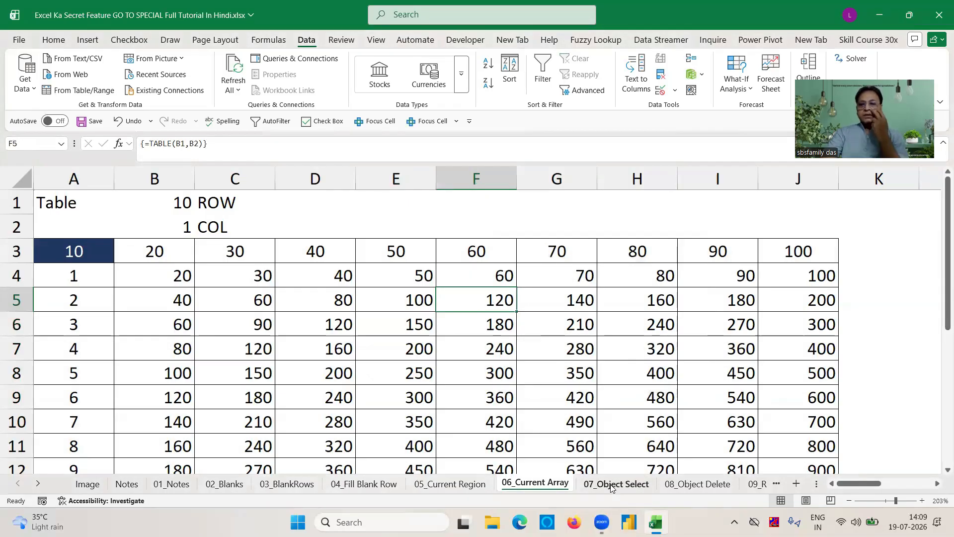
left_click(614, 485)
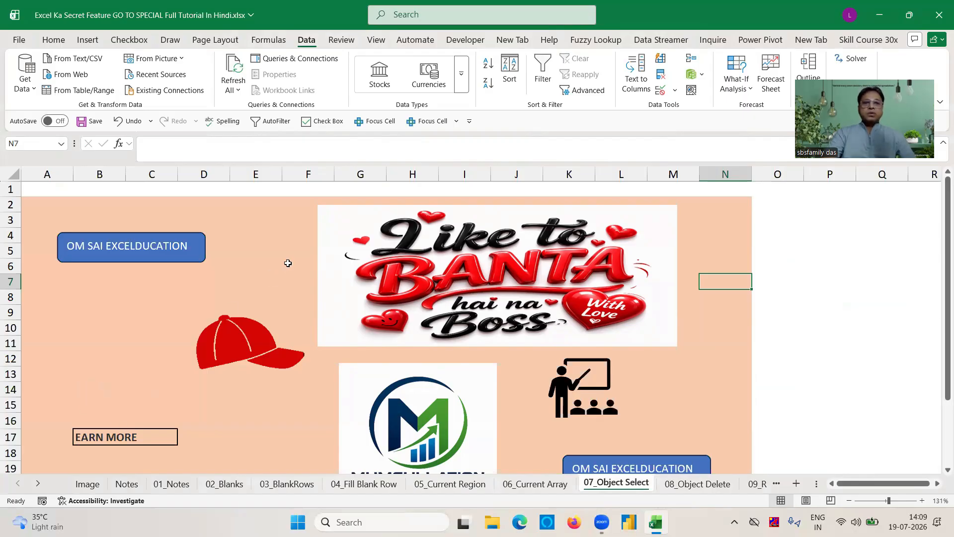
left_click(298, 220)
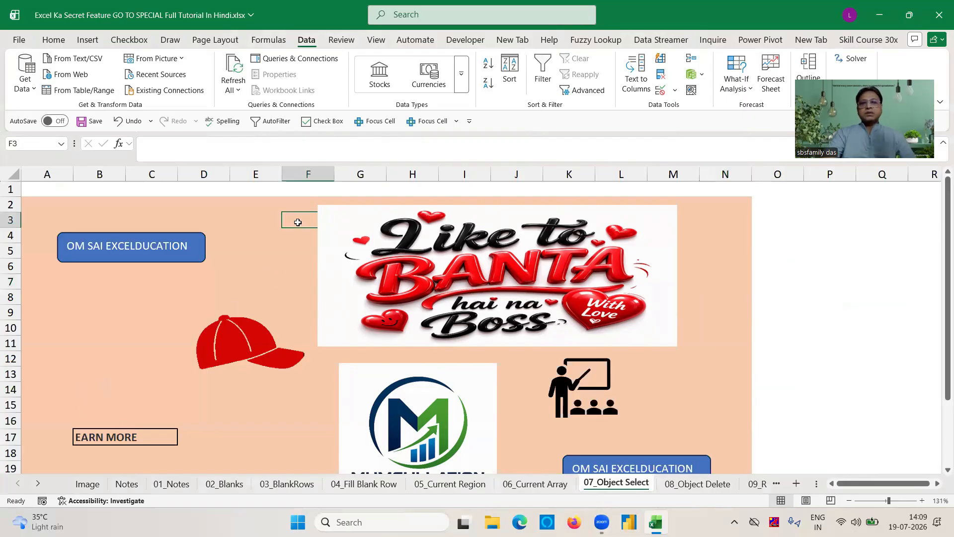
left_click(687, 271)
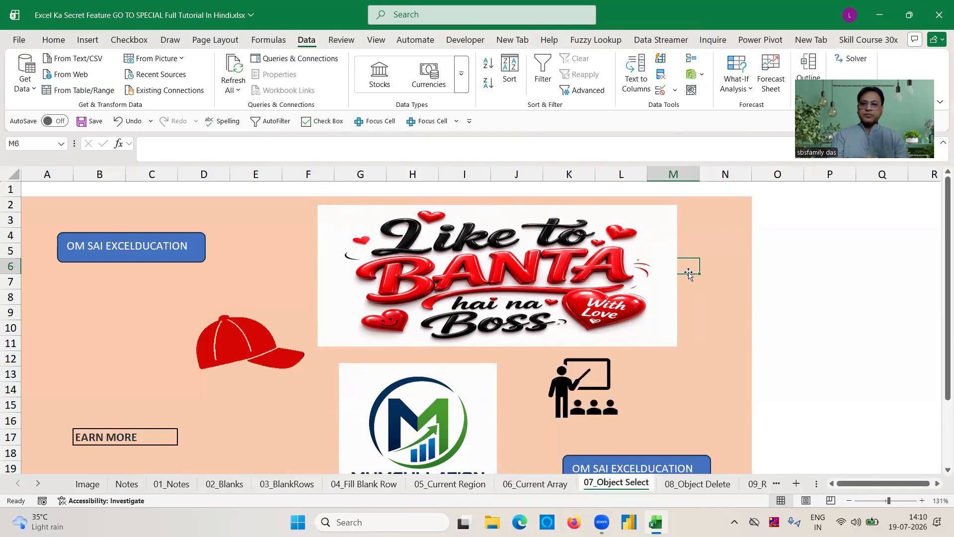
key("ctrl+g")
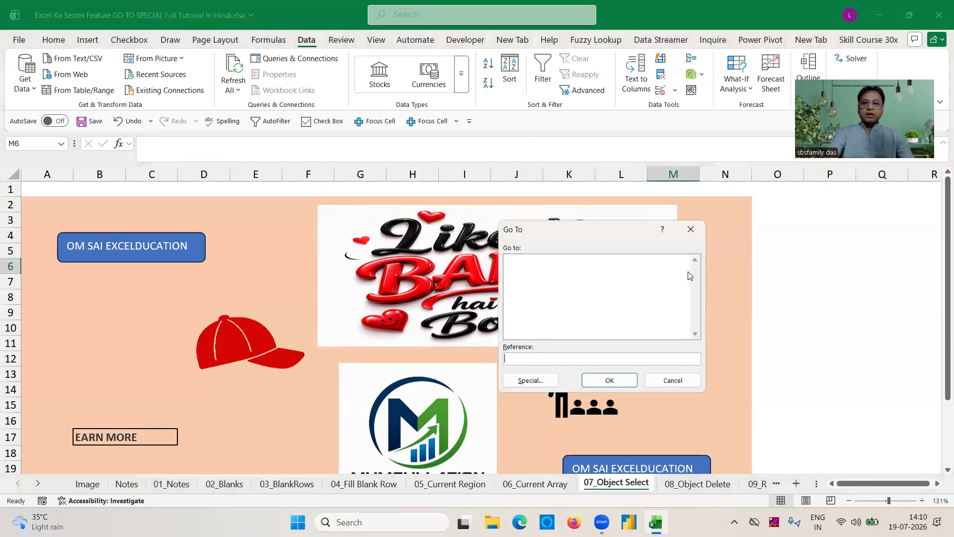
left_click(527, 382)
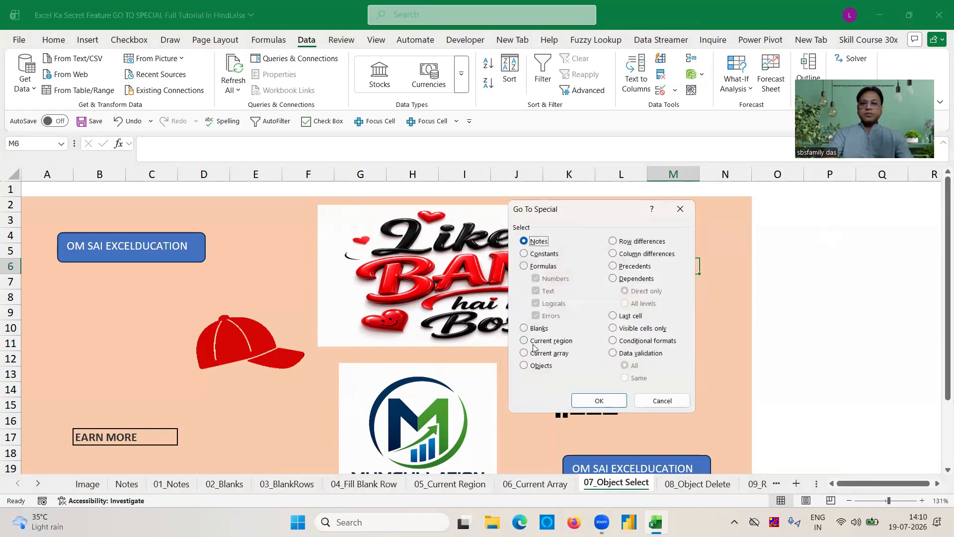
left_click(525, 367)
left_click(603, 401)
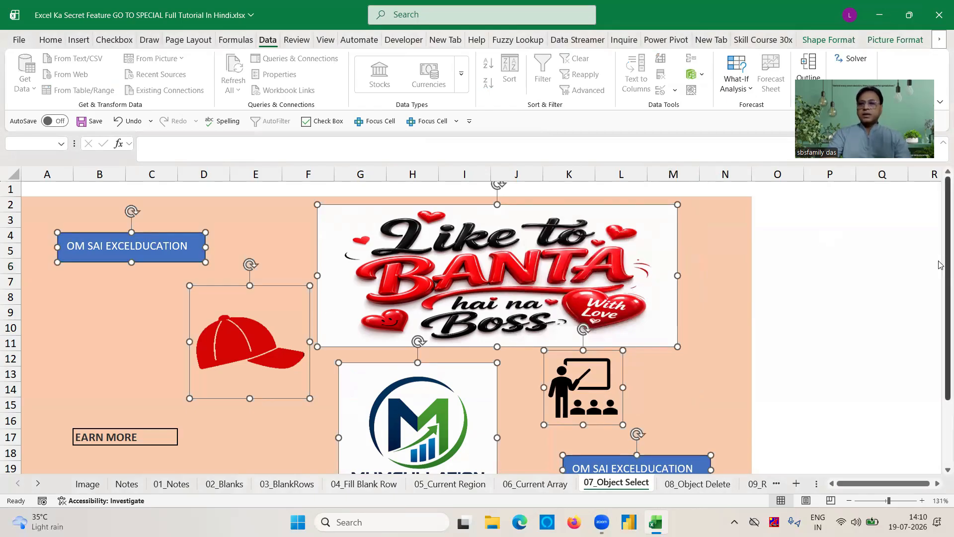
scroll(940, 263, "down", 1)
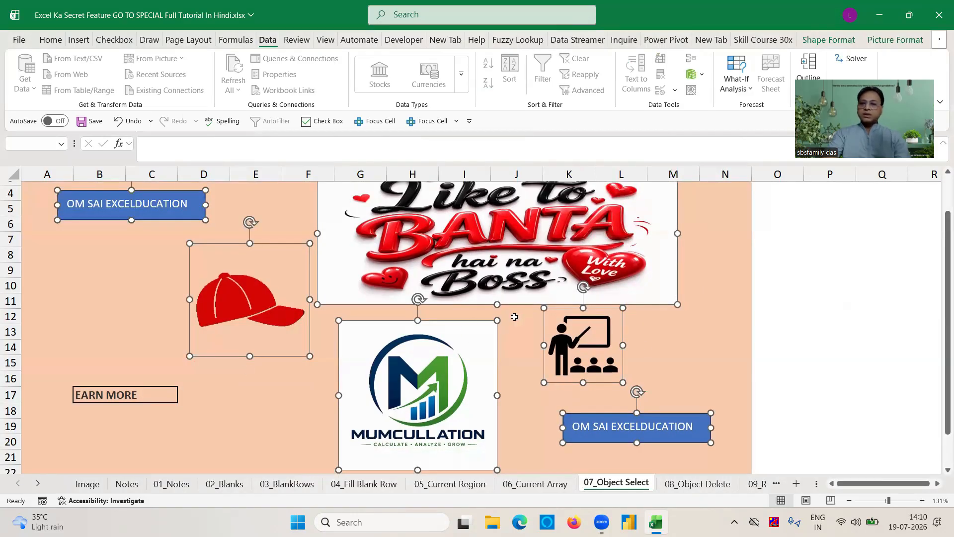
- Reselect all objects on 07_Object Select with Go To Special, copy them, and paste them onto the 08_Object Delete sheet
left_click(728, 252)
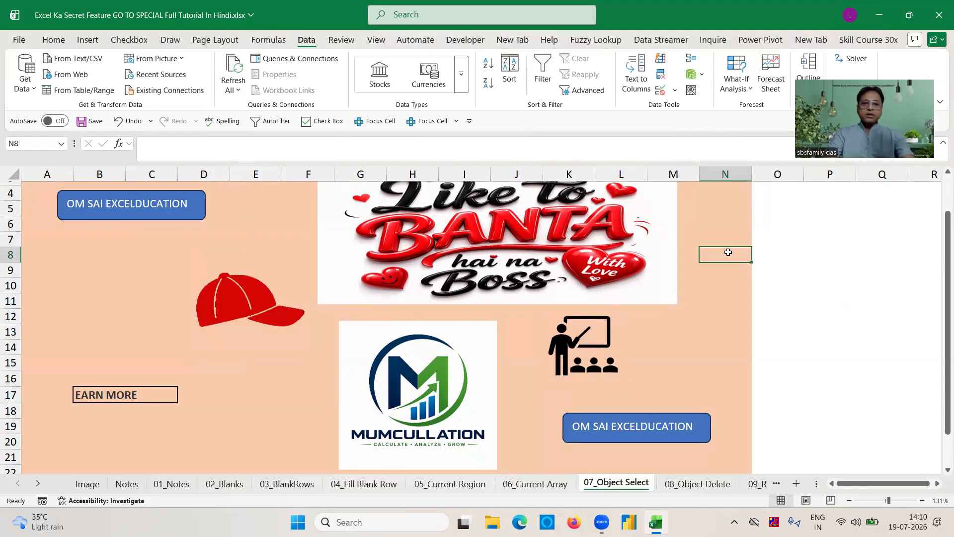
key("ctrl+g")
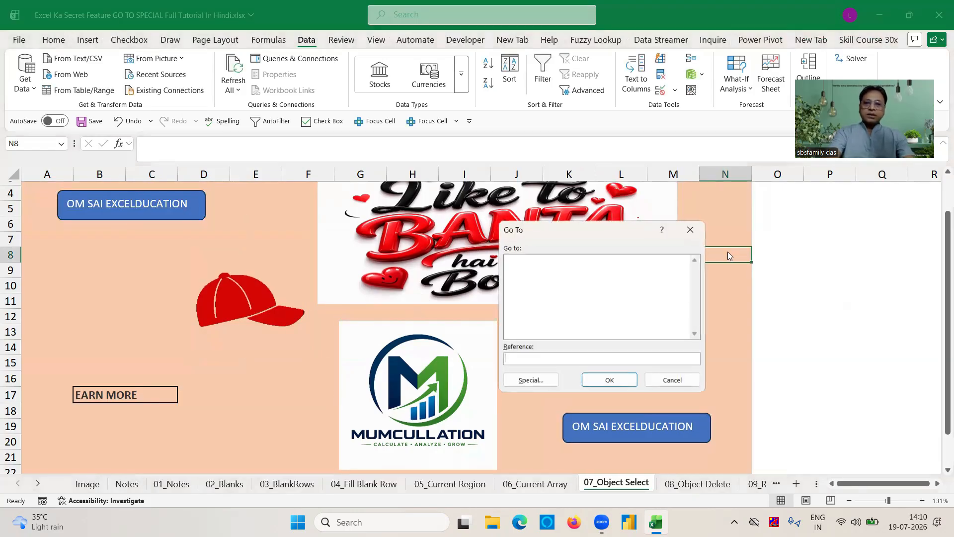
left_click(526, 381)
left_click(524, 367)
left_click(600, 400)
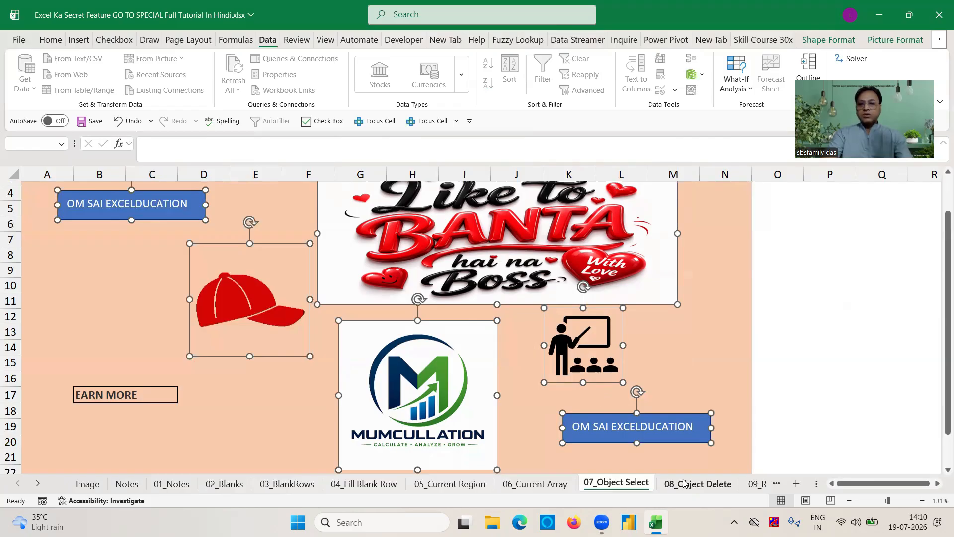
left_click(698, 484)
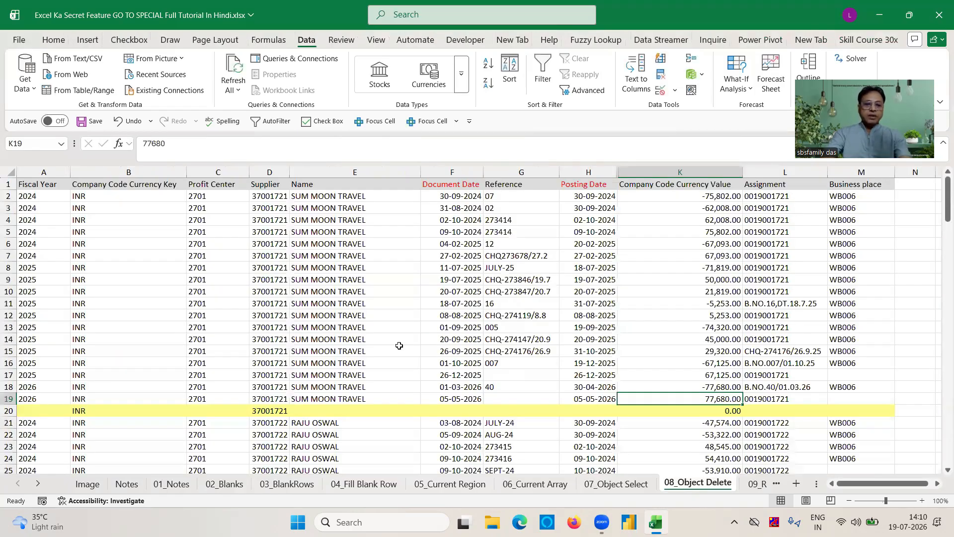
key("ctrl+v")
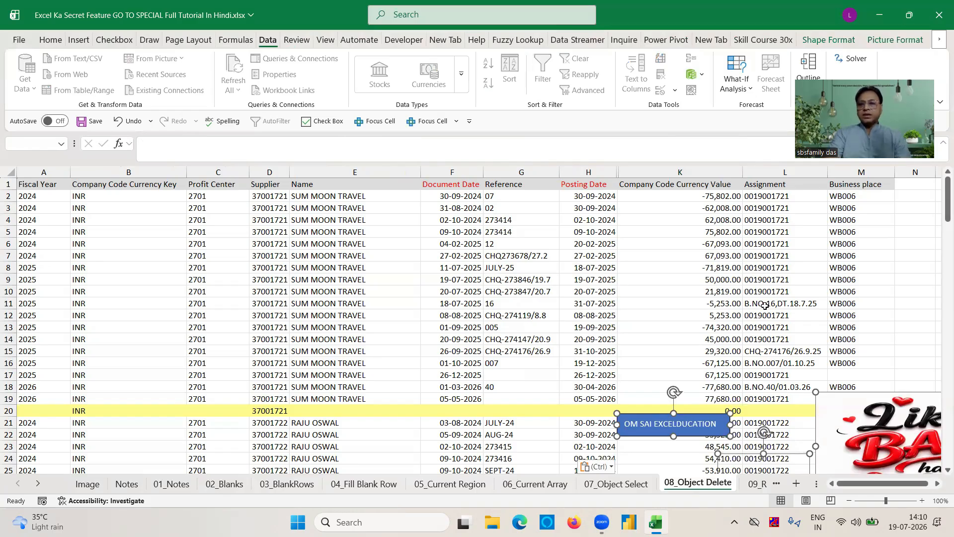
- Move the "Like to Banta" picture over rows 3 to 11 of columns B to F, and one OM SAI EXCELDUCATION shape beside it near rows 7 and 8
left_click(769, 341)
left_click_drag(856, 422, 176, 230)
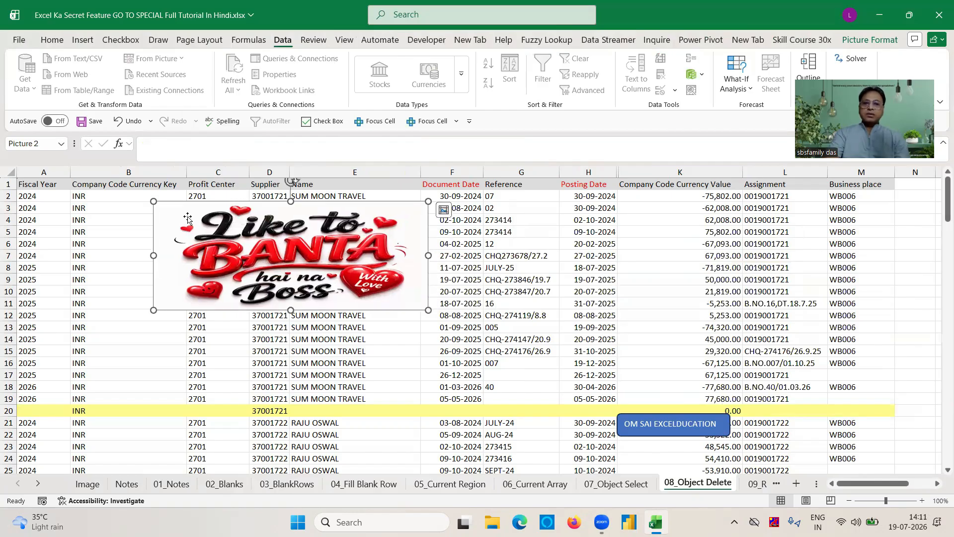
left_click(629, 421)
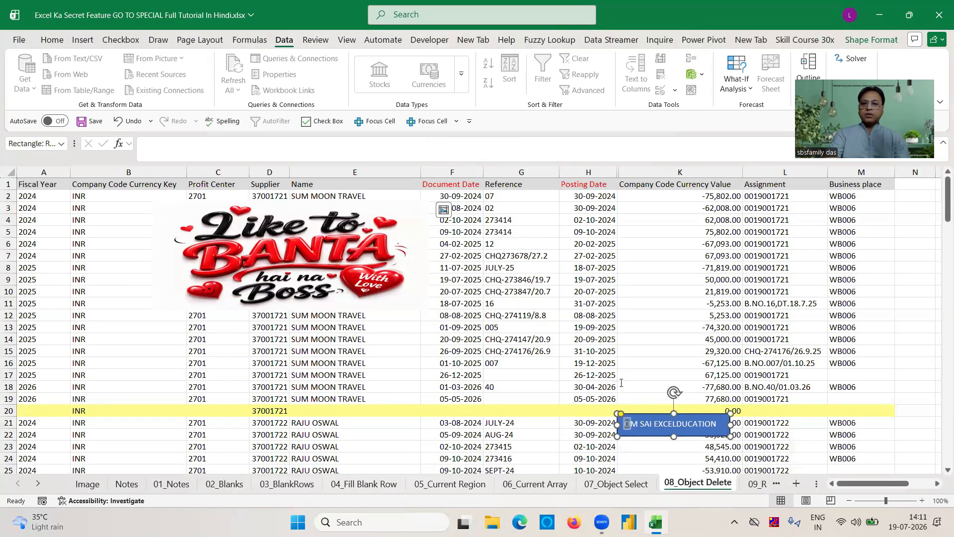
left_click_drag(672, 434, 672, 258)
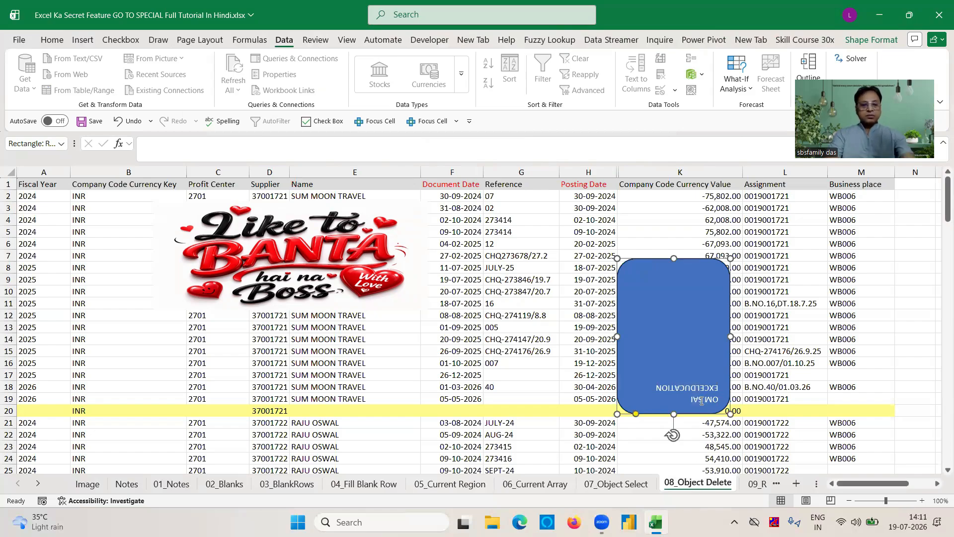
key("ctrl+z")
left_click_drag(687, 429, 619, 268)
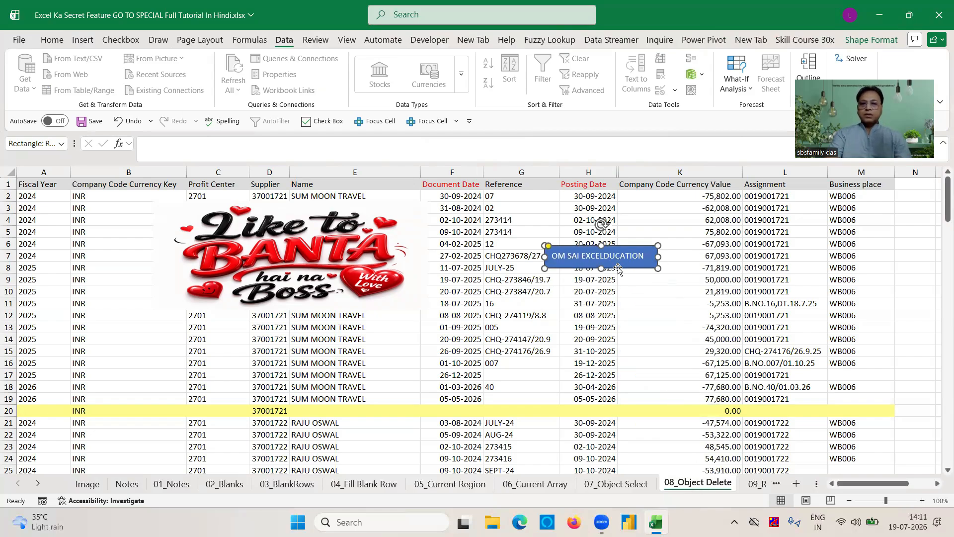
- Look through the 08_Object Delete data down to row 36 and across its columns for the scattered pasted objects
left_click(580, 312)
key("Down")
key("Down")
key("Down")
key("Down")
key("Down")
key("Down")
key("Down")
key("Down")
key("Down")
key("Down")
key("Down")
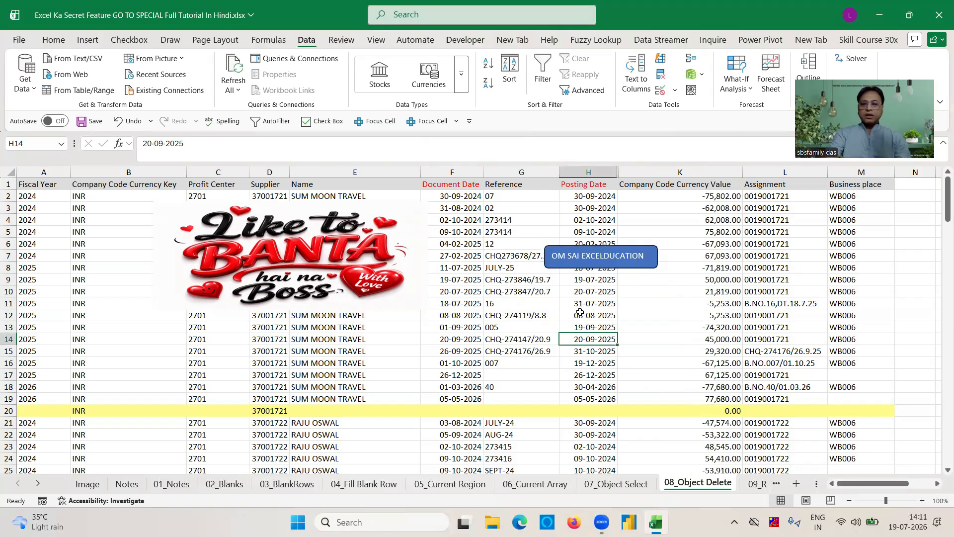
key("Down")
key("Down")
key("Down")
key("Down")
key("Down")
key("Down")
key("Down")
key("Down")
key("Down")
key("Down")
key("Down")
key("Down")
key("Down")
key("Right")
key("Right")
key("Right")
key("Right")
key("Right")
key("Right")
key("Right")
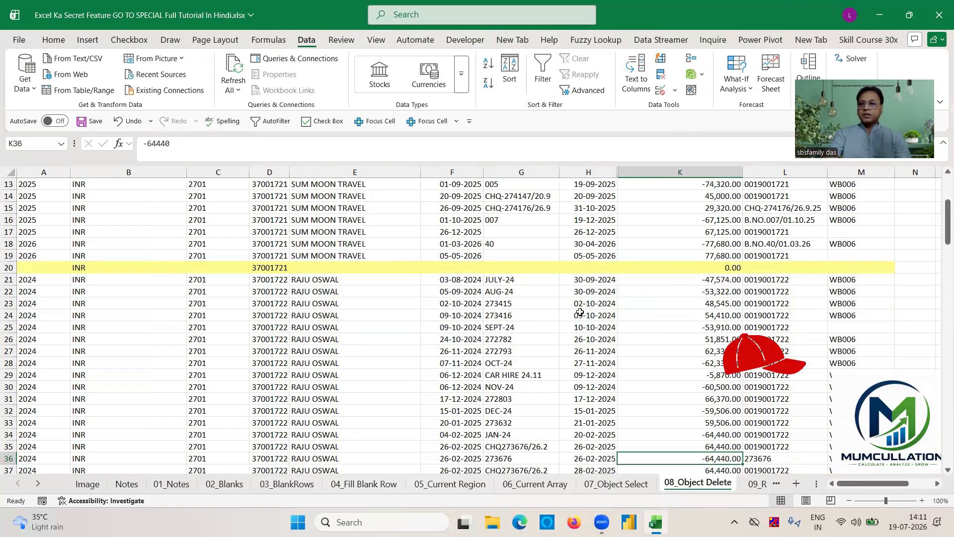
key("Right")
key("Left")
key("Left")
key("Left")
key("Left")
key("Left")
key("Left")
key("Left")
key("Left")
key("Left")
key("Left")
key("Left")
key("Left")
key("Left")
key("Left")
key("Left")
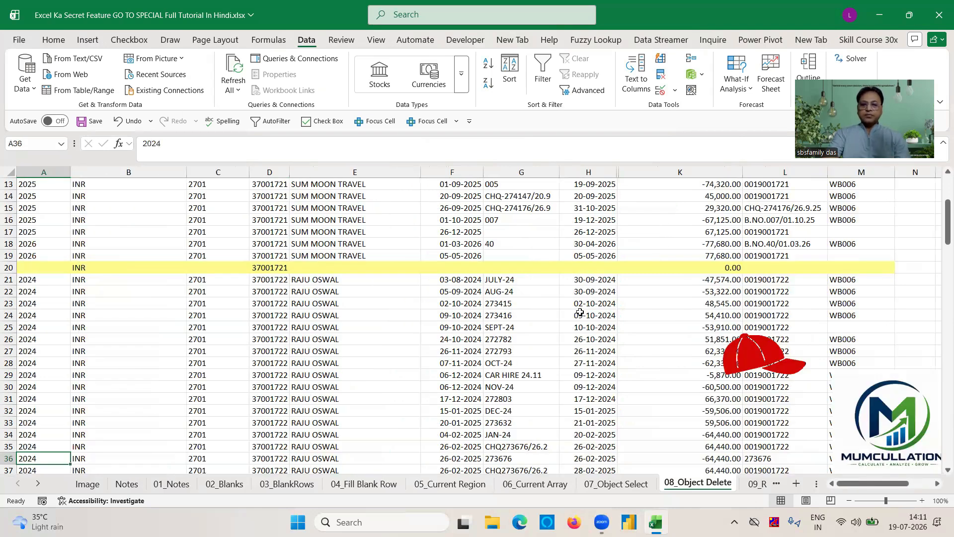
- Select every object on the 08_Object Delete sheet with Go To Special and delete them all at once
key("ctrl+g")
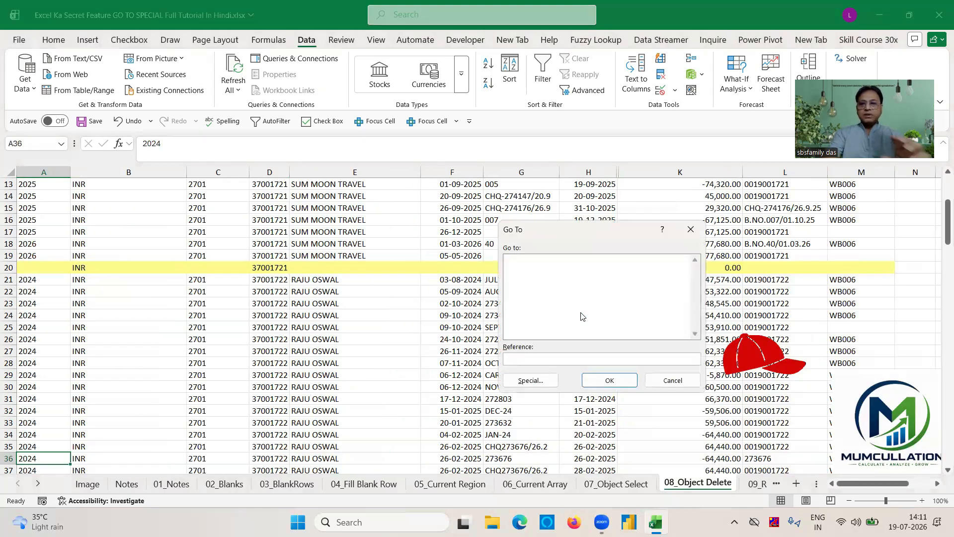
left_click(534, 381)
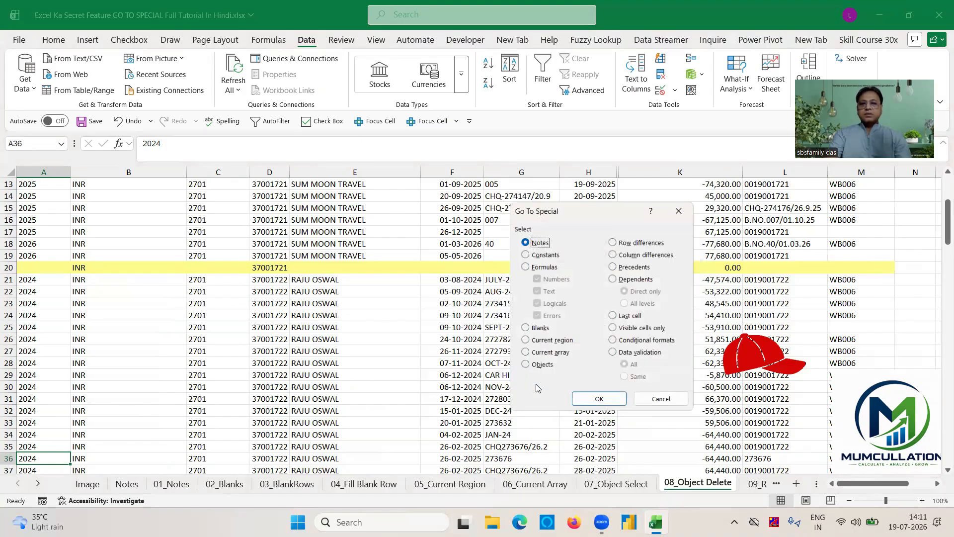
left_click(526, 366)
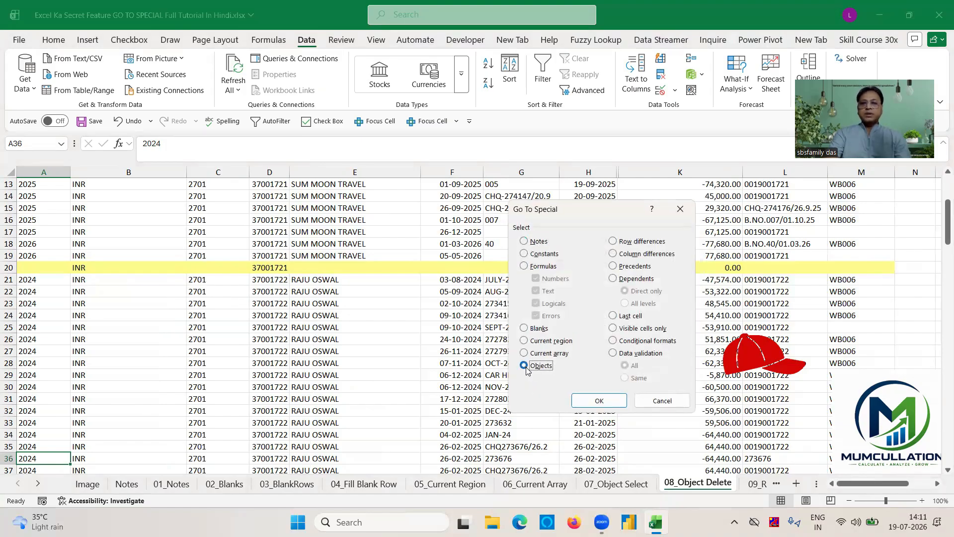
left_click(599, 401)
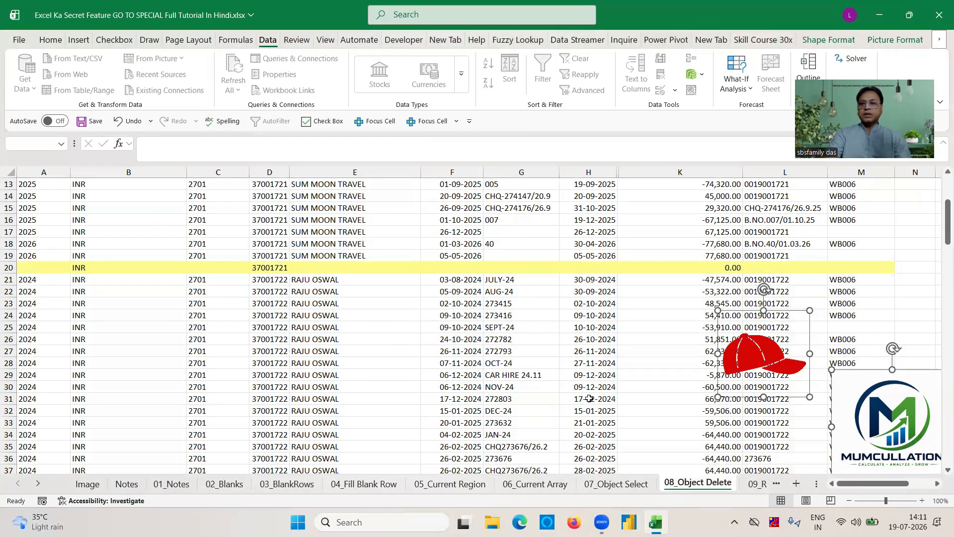
key("Delete")
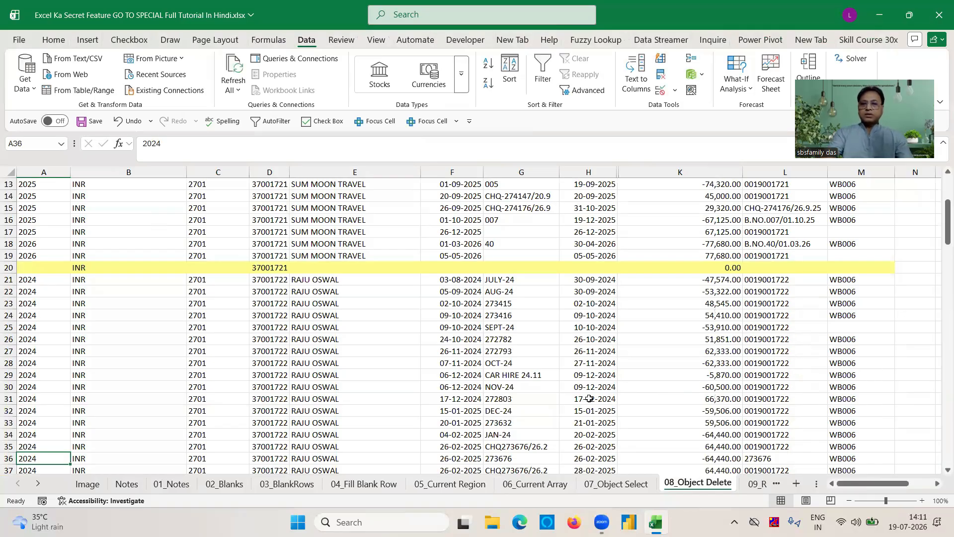
- Check the 08_Object Delete data up to the first rows and across its columns for any remaining objects
left_click(454, 393)
key("Up")
key("Up")
key("Up")
key("Up")
key("Up")
key("Up")
key("Up")
key("Up")
key("Up")
key("Up")
key("Up")
key("Up")
key("Up")
key("Up")
key("Up")
key("Up")
key("Up")
key("Up")
key("Up")
key("Up")
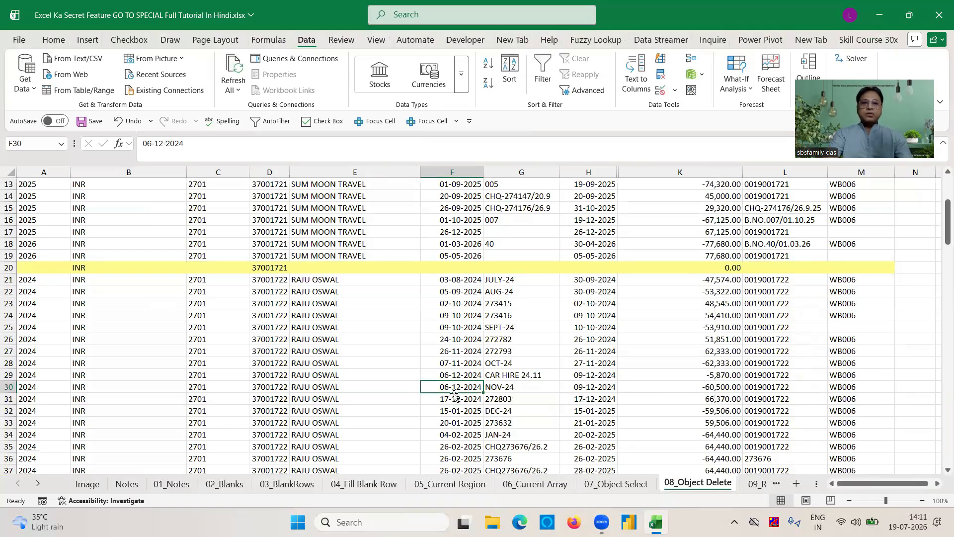
key("Down")
key("Right")
key("Right")
key("Right")
key("Right")
key("Right")
key("Right")
key("Right")
key("Right")
key("Right")
key("Right")
key("Right")
key("Right")
key("Right")
key("Right")
key("Right")
key("Right")
key("Left")
key("Left")
key("Left")
key("Left")
key("Left")
key("Left")
key("Left")
key("Left")
key("Left")
key("Left")
key("Left")
key("Left")
key("Left")
key("Left")
key("Left")
key("Left")
key("Left")
key("Left")
key("Left")
key("Left")
key("Left")
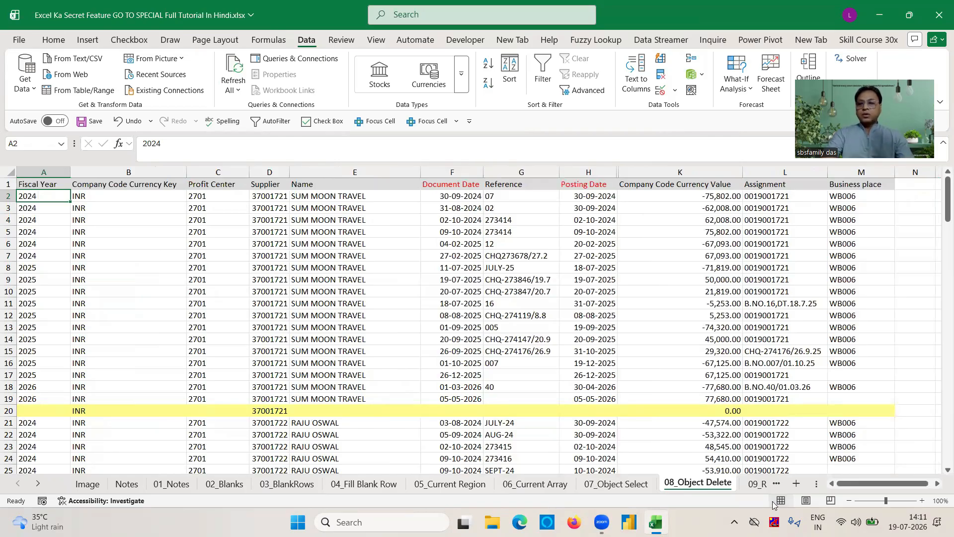
- Open the 09_Row difference sheet and go to the monthly table at its beginning
left_click(758, 484)
left_click(592, 312)
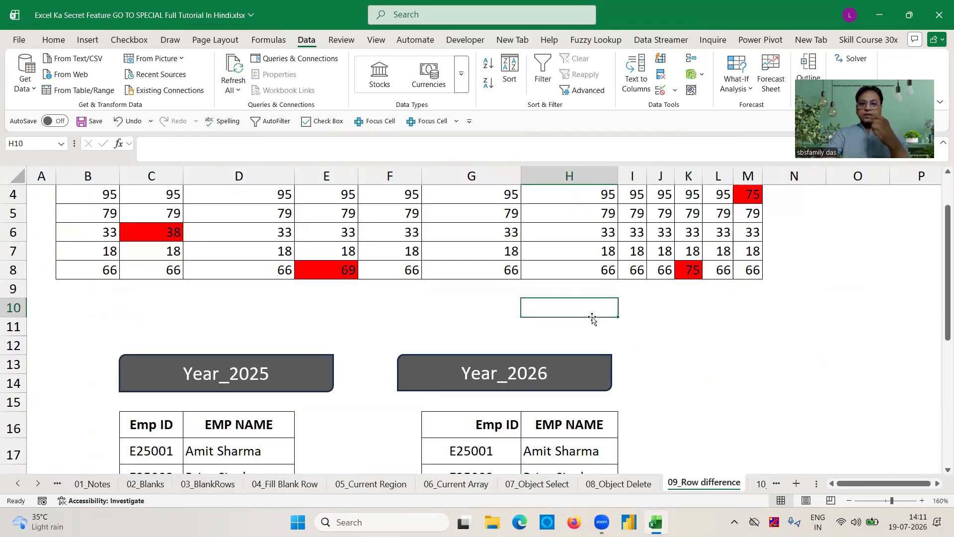
left_click(420, 308)
key("Up")
key("Up")
key("Up")
key("Up")
key("Up")
key("Up")
key("Up")
key("Up")
key("Up")
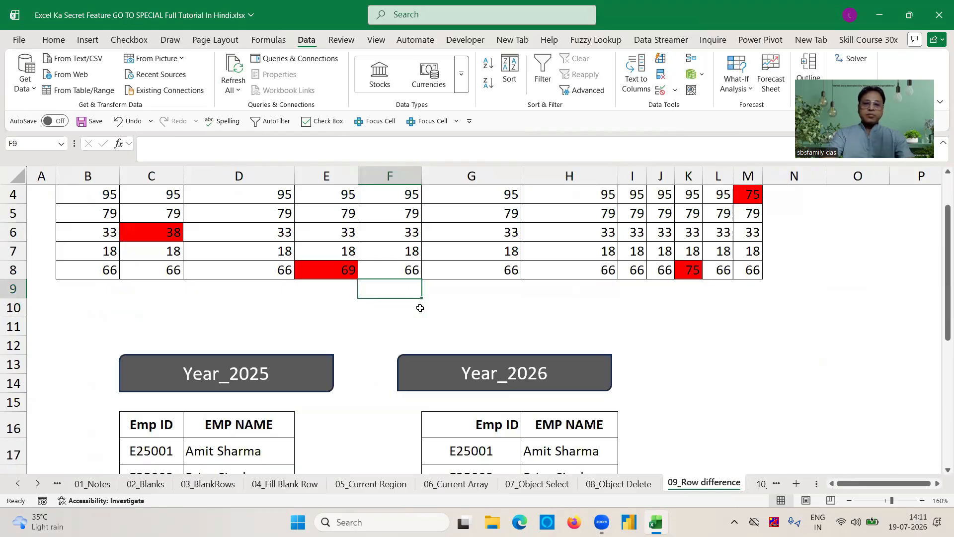
- Remove the fill colour from the Jan to Dec values in B3:M8, and make B3 the active cell
left_click(110, 232)
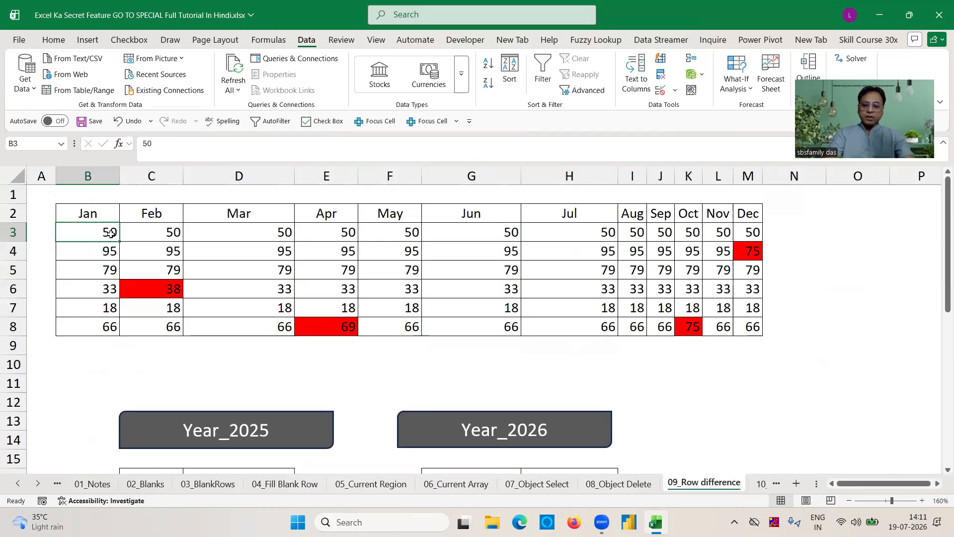
key("ctrl+shift+Right")
key("ctrl+shift+Down")
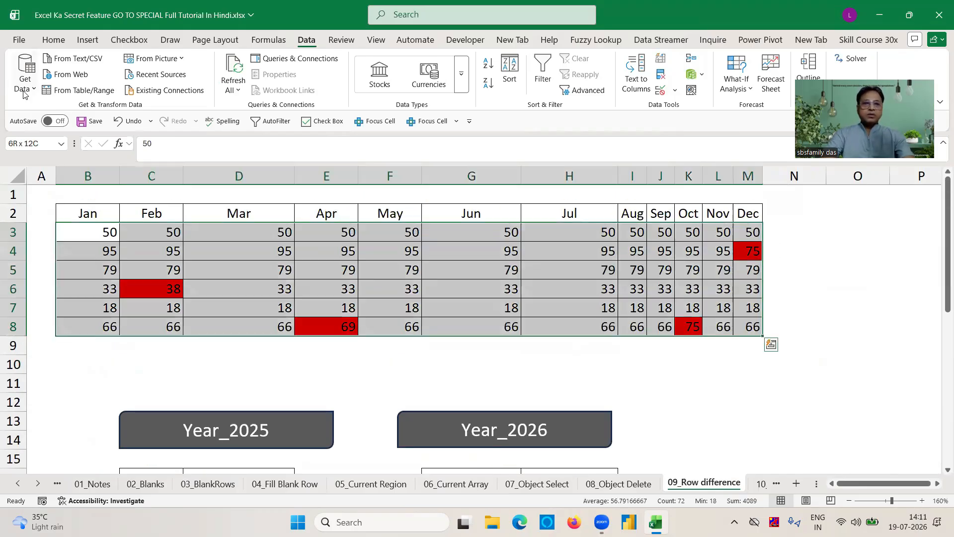
left_click(54, 40)
left_click(184, 84)
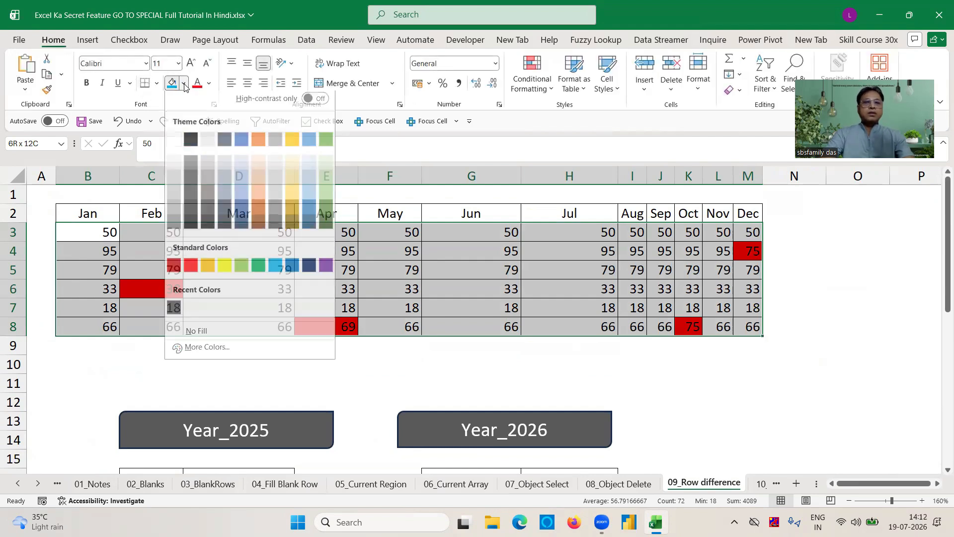
left_click(201, 335)
left_click(281, 269)
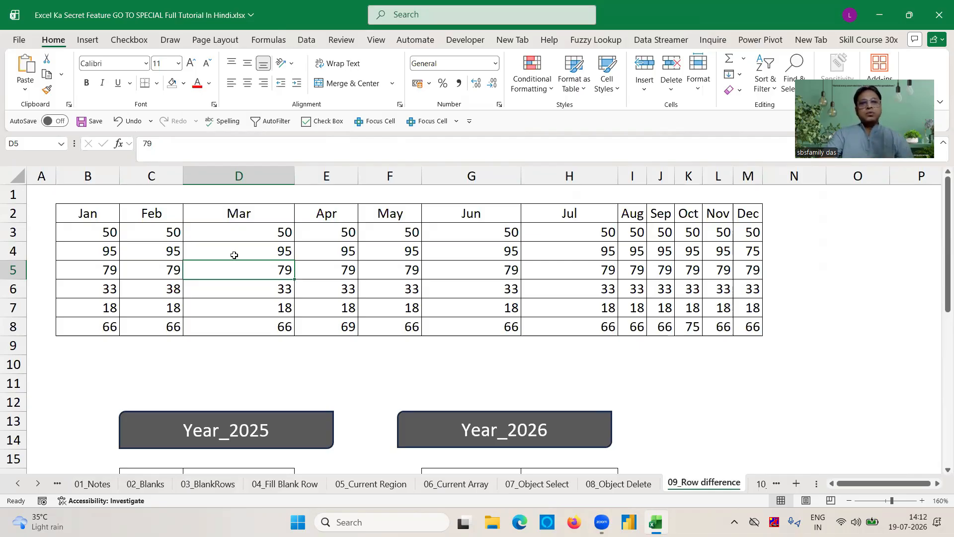
left_click(103, 234)
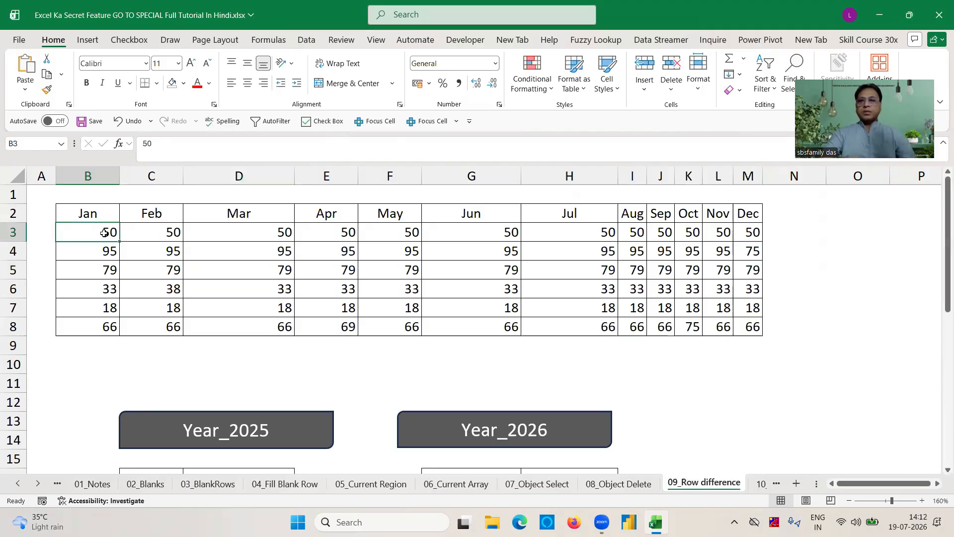
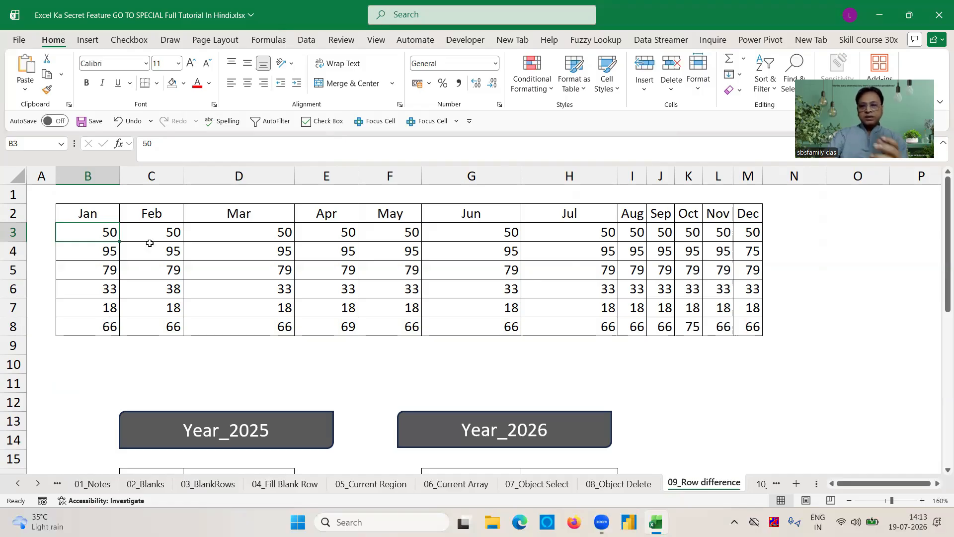
- Select the row differences among the Jan to Dec values in B3:M8 with Go To Special and fill them with dark orange
left_click(156, 229)
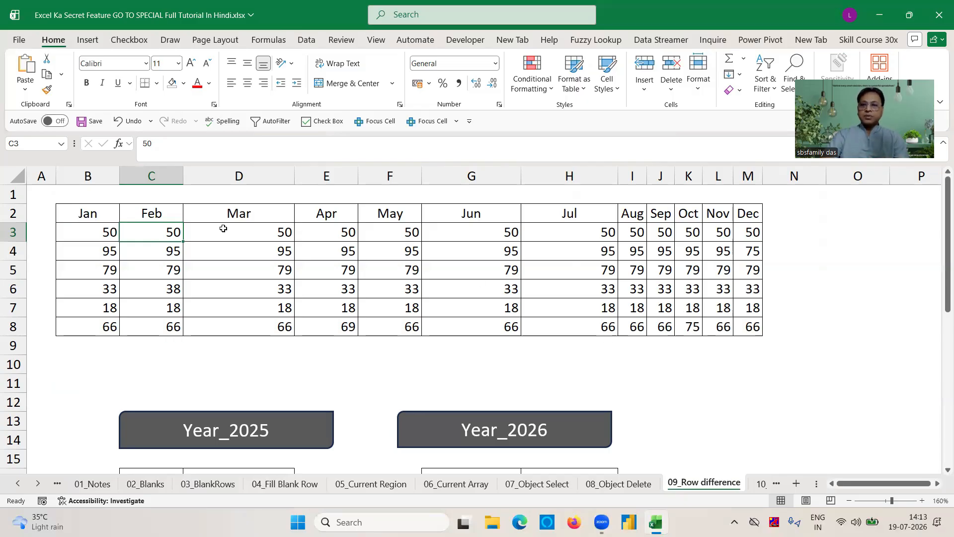
left_click(93, 236)
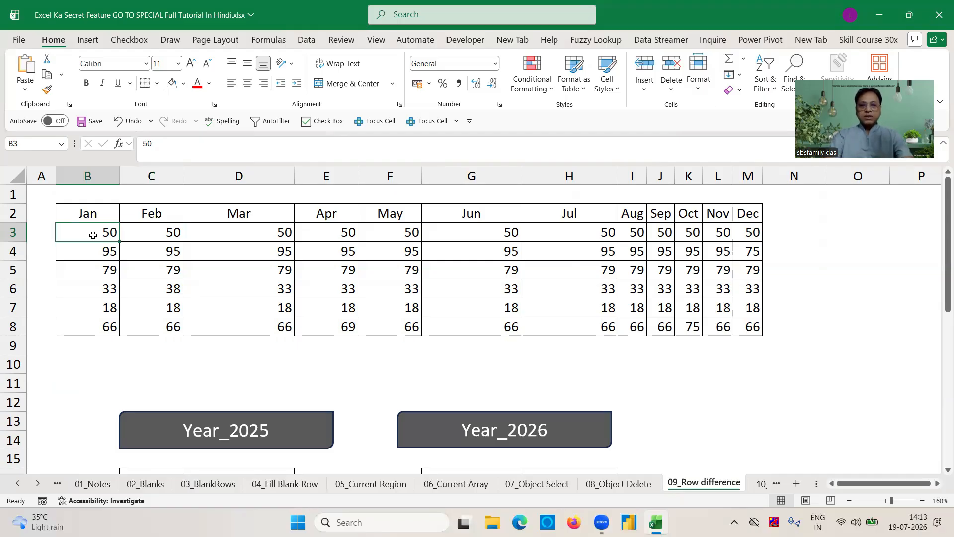
key("ctrl+shift+Right")
key("ctrl+shift+Down")
key("ctrl+g")
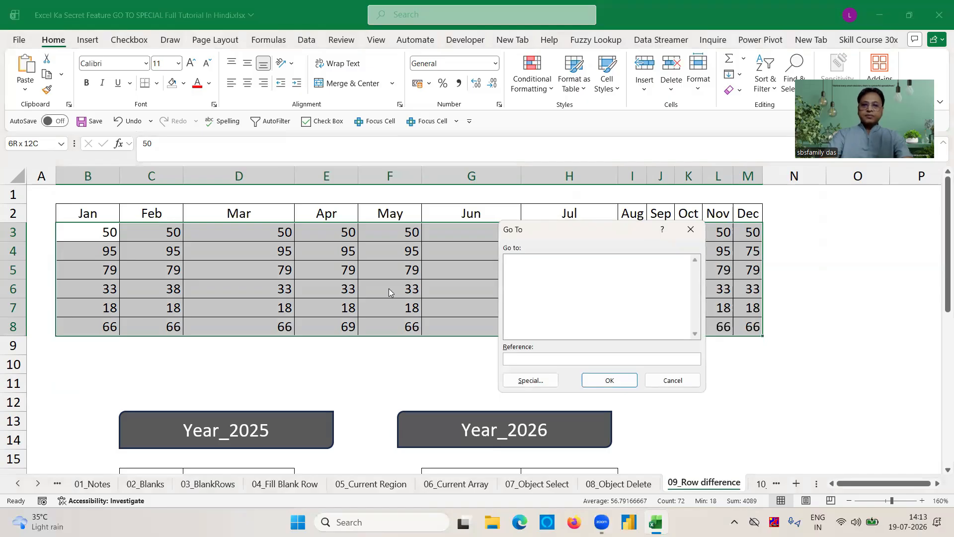
left_click(530, 380)
left_click(616, 245)
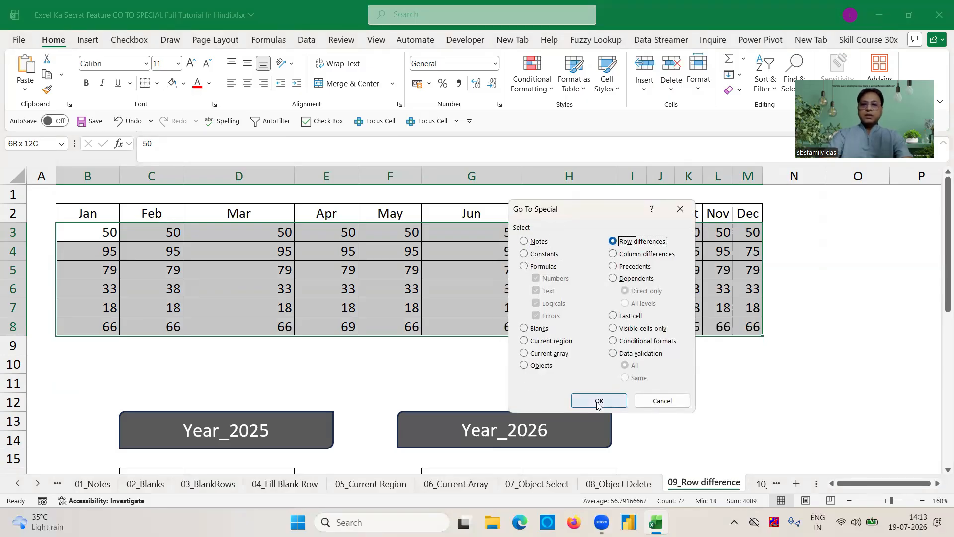
left_click(597, 401)
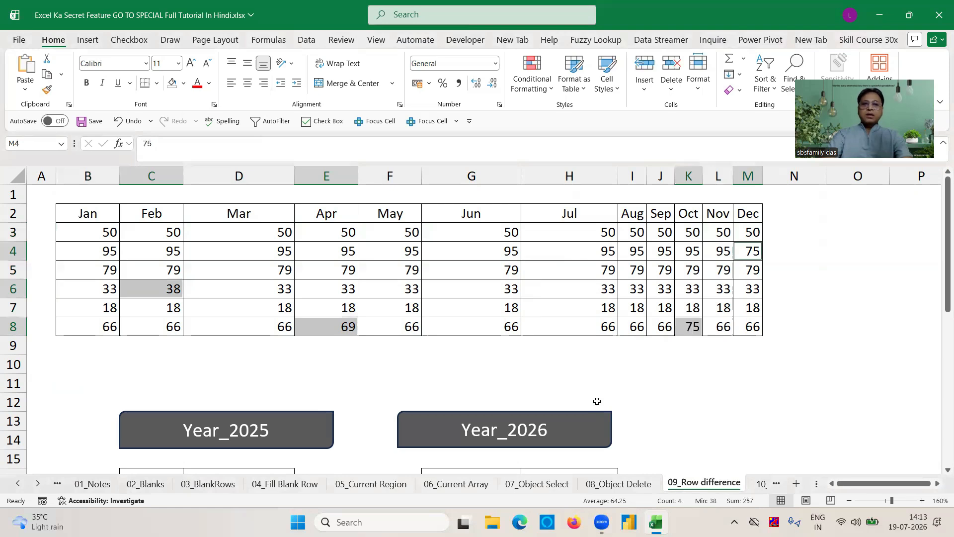
left_click(184, 84)
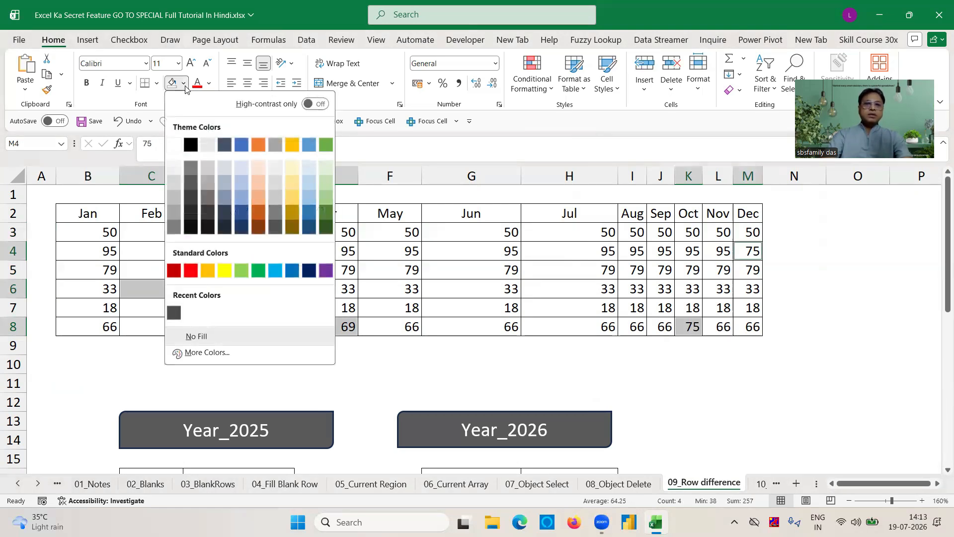
left_click(258, 217)
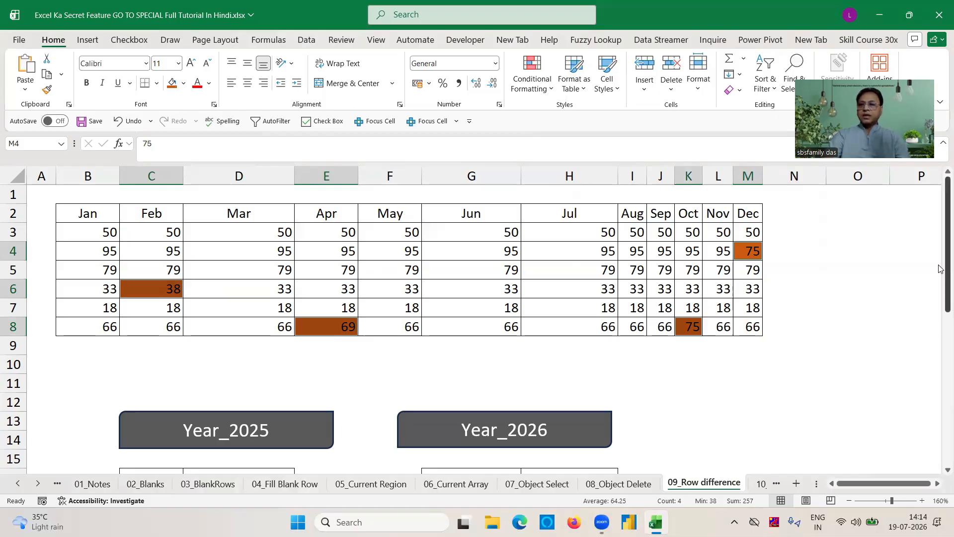
- Remove the fill colour from the Year_2025 employee names in D17:D26
left_click_drag(940, 267, 939, 415)
left_click(406, 303)
key("Up")
key("Up")
key("Up")
key("Up")
key("Up")
key("Up")
key("Up")
key("Up")
key("Up")
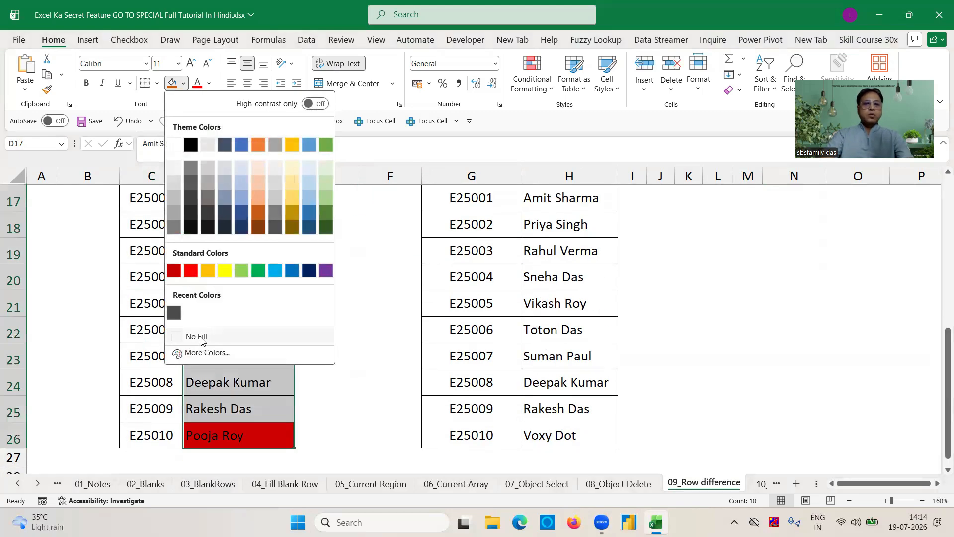
left_click(195, 335)
- Look over the Year_2025 and Year_2026 employee tables together with their headings
left_click(333, 313)
key("Up")
key("Up")
key("Up")
key("Up")
key("Up")
key("Up")
key("Up")
key("Up")
key("Up")
key("Up")
key("Up")
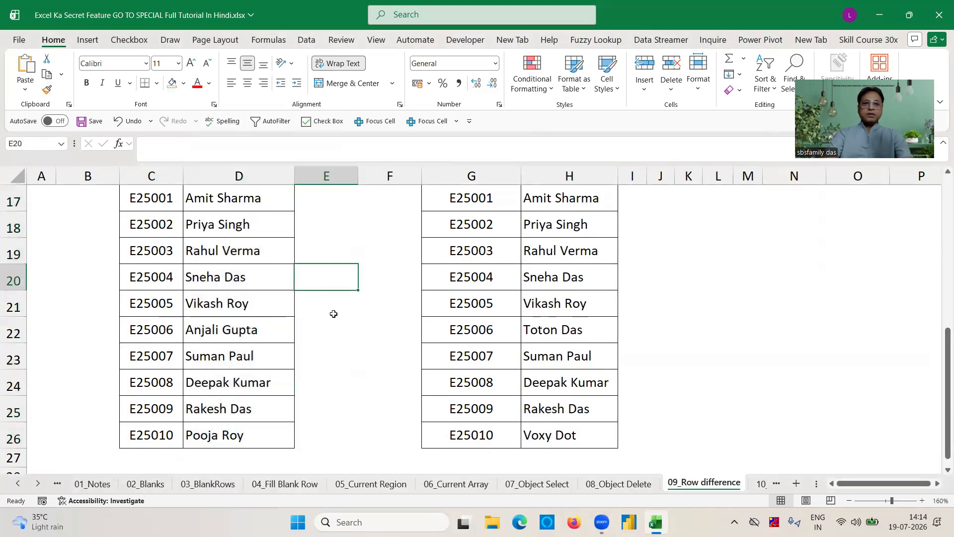
key("Down")
key("Down")
key("Down")
key("Down")
key("Down")
key("Down")
key("Down")
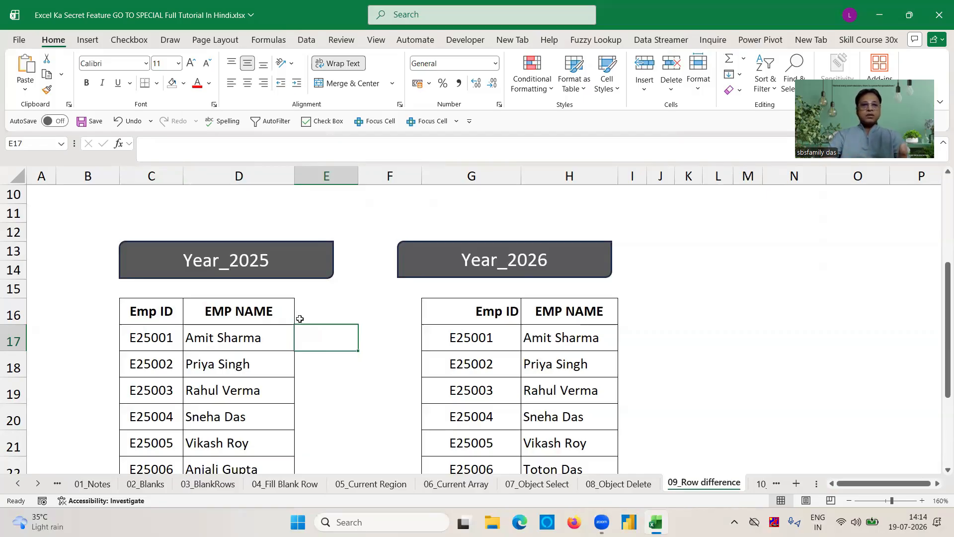
- Select the EMP NAME entries of both tables together, D17:D26 for Year_2025 and H17:H26 for Year_2026
left_click(224, 337)
key("ctrl+shift+Down")
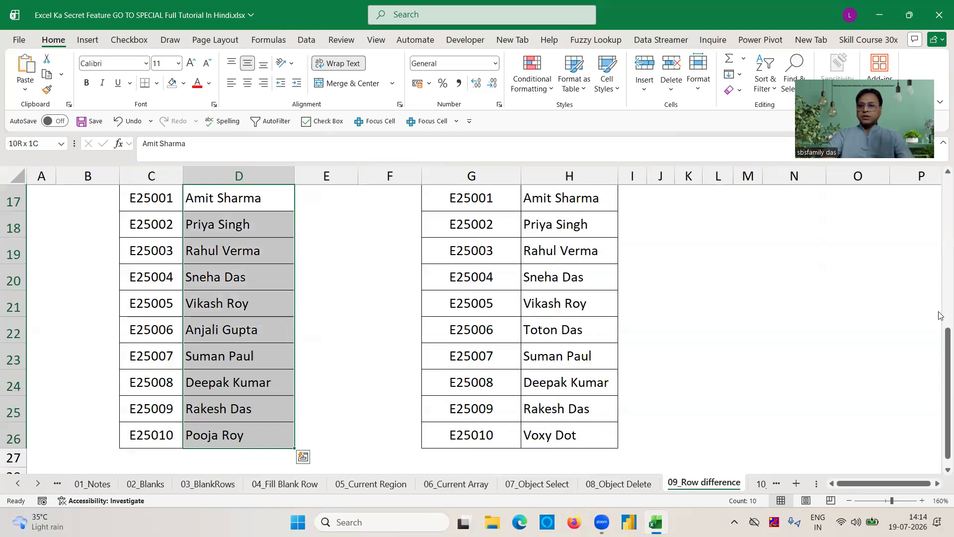
left_click_drag(947, 332, 944, 277)
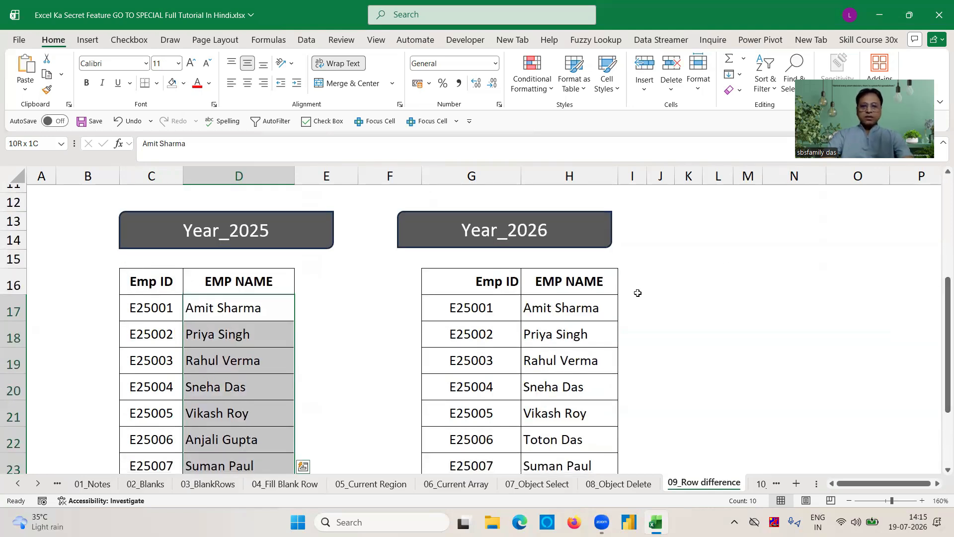
left_click(575, 310, "ctrl")
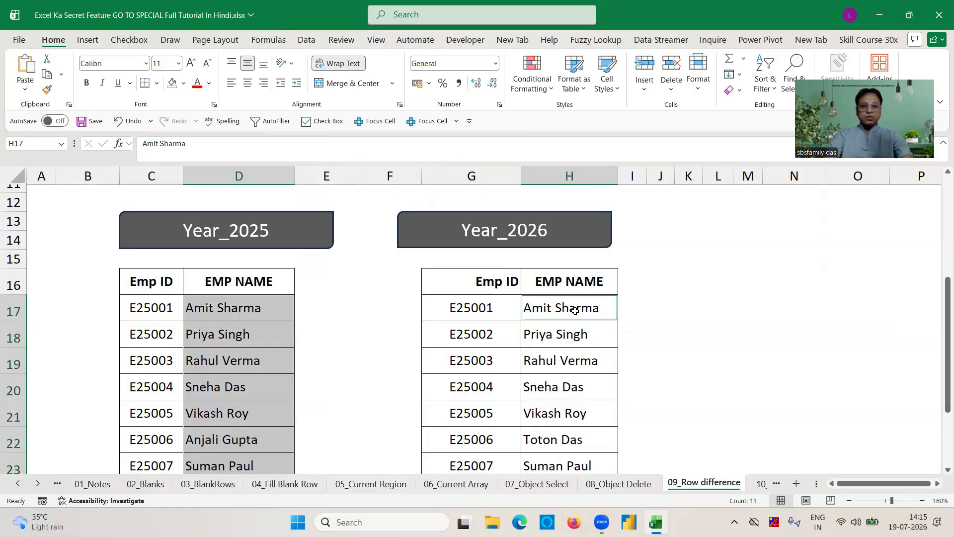
key("ctrl+shift+Down")
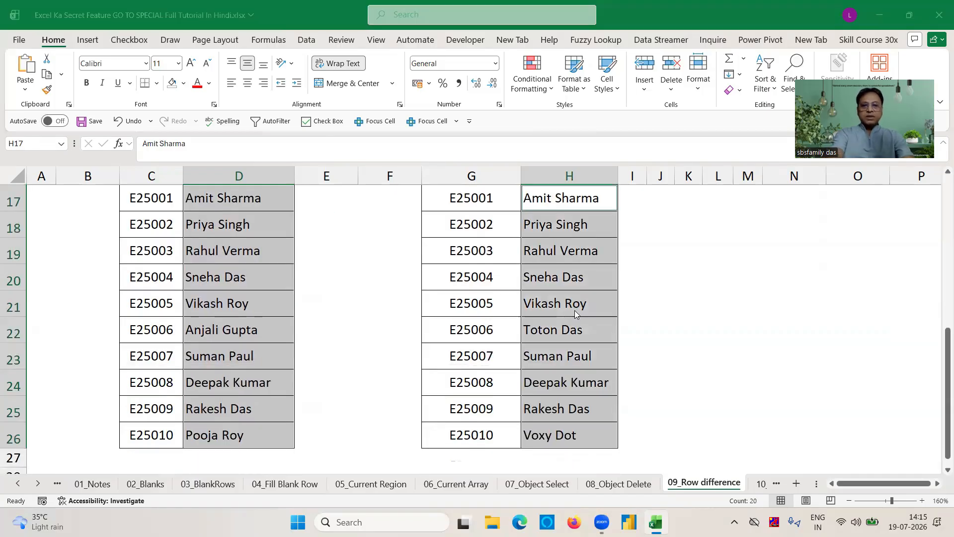
- Narrow the selection to its row differences with Go To Special and fill the differing Year_2025 names with red
key("ctrl+g")
left_click(542, 382)
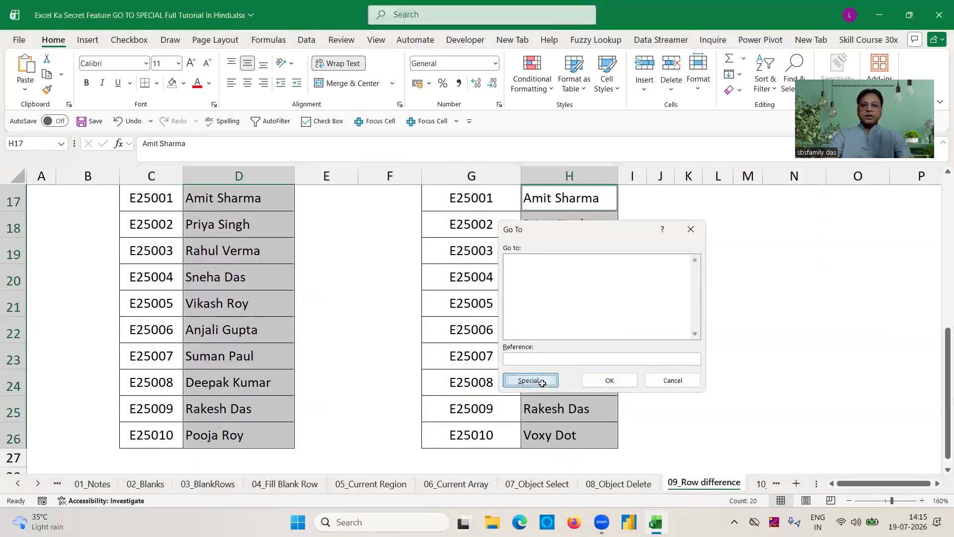
left_click(614, 242)
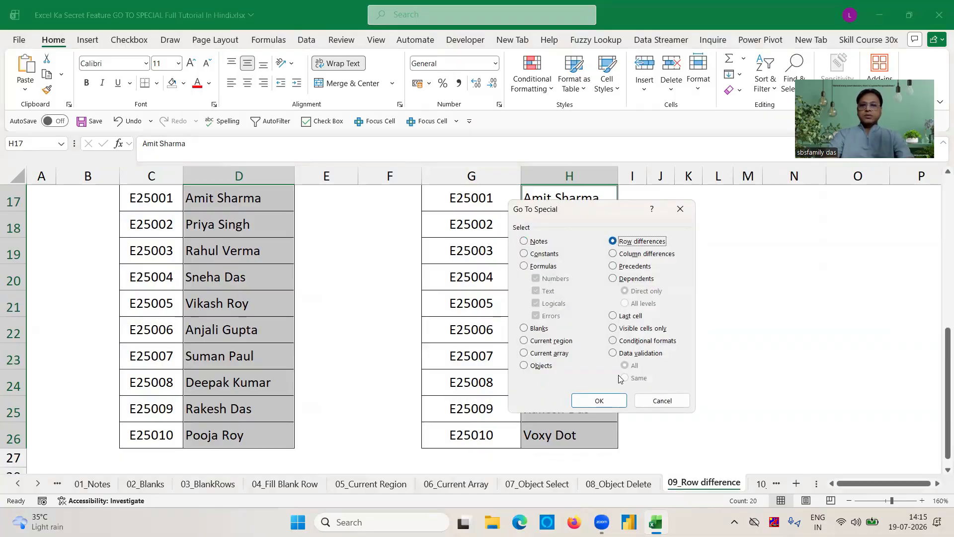
left_click(599, 400)
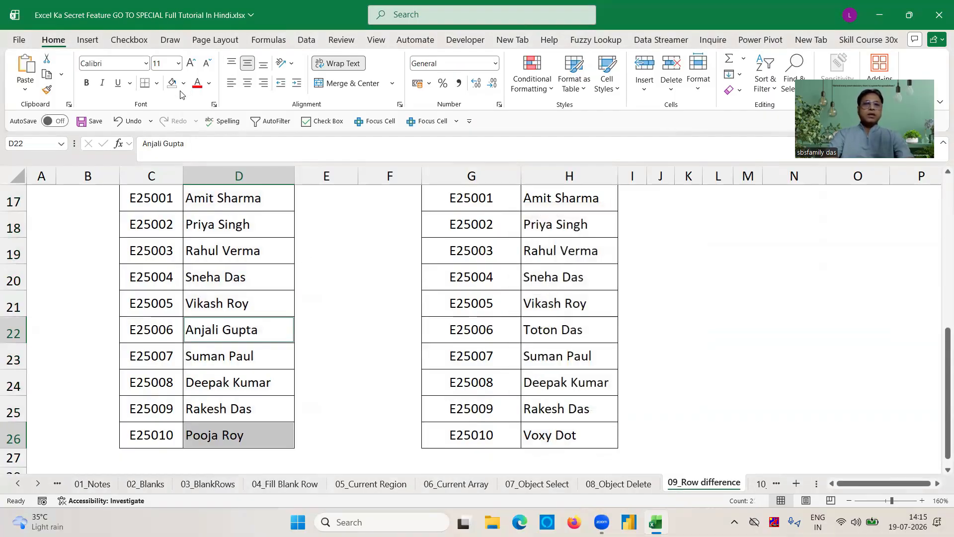
left_click(183, 83)
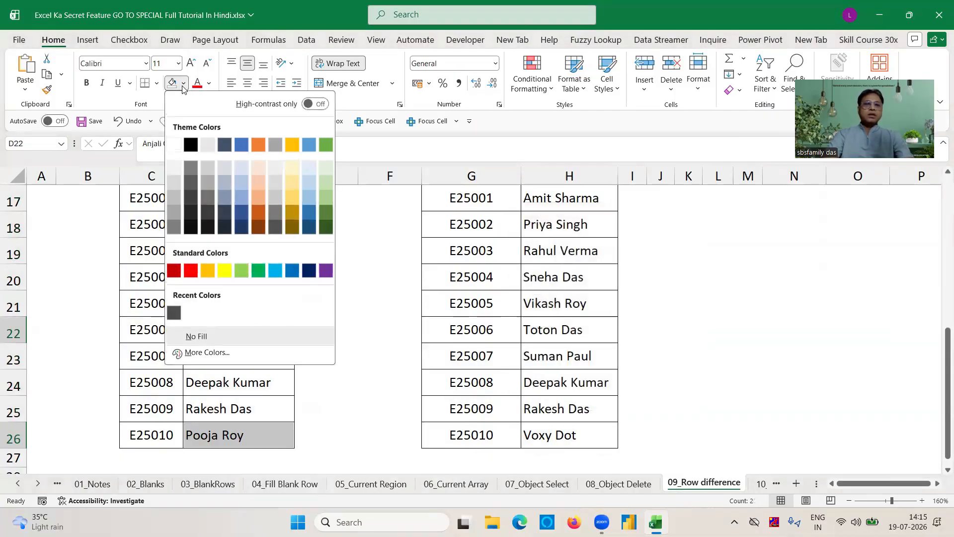
left_click(194, 271)
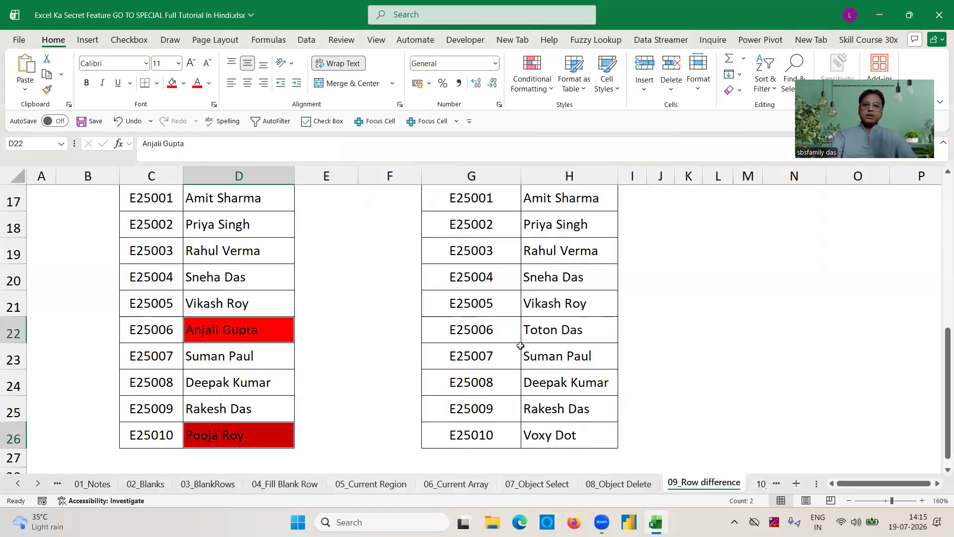
- Compare the highlighted Year_2025 names with the Year_2026 names on the same rows, checking rows 21 to 26
left_click(542, 336)
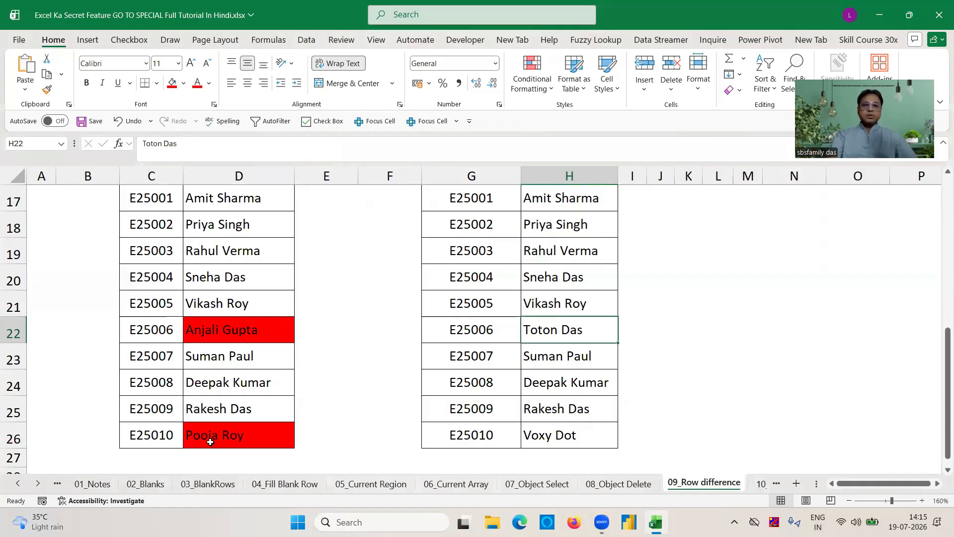
left_click(477, 435)
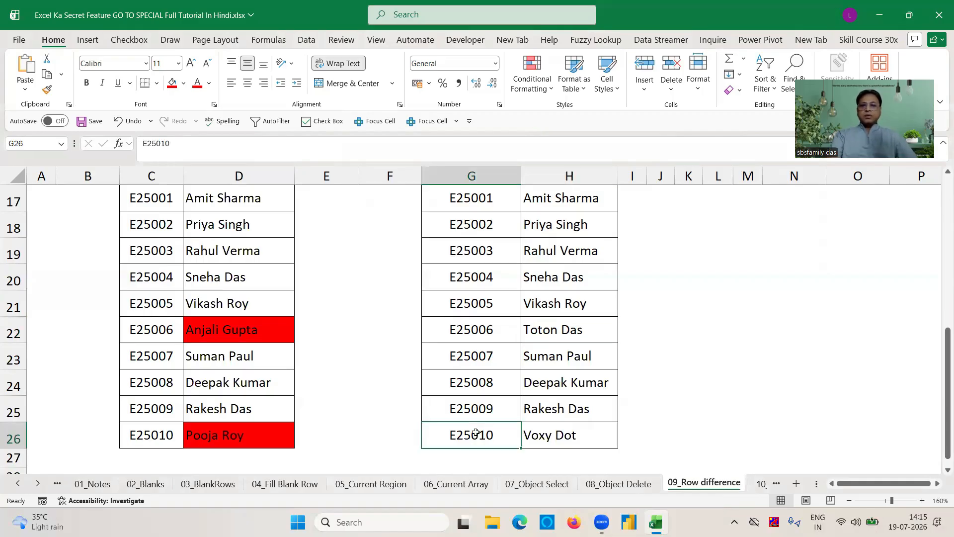
left_click(581, 436)
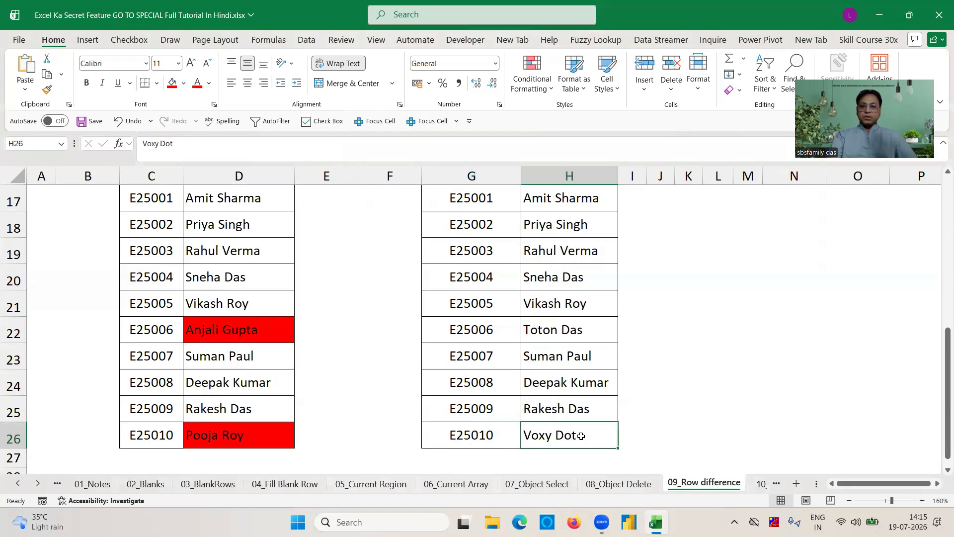
left_click(580, 407)
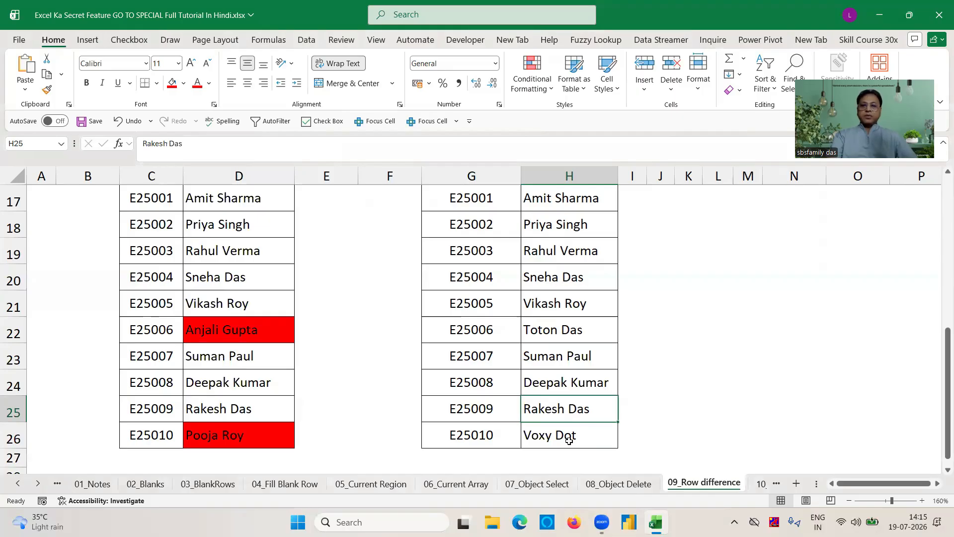
left_click_drag(566, 437, 556, 408)
left_click(551, 404)
left_click(549, 384)
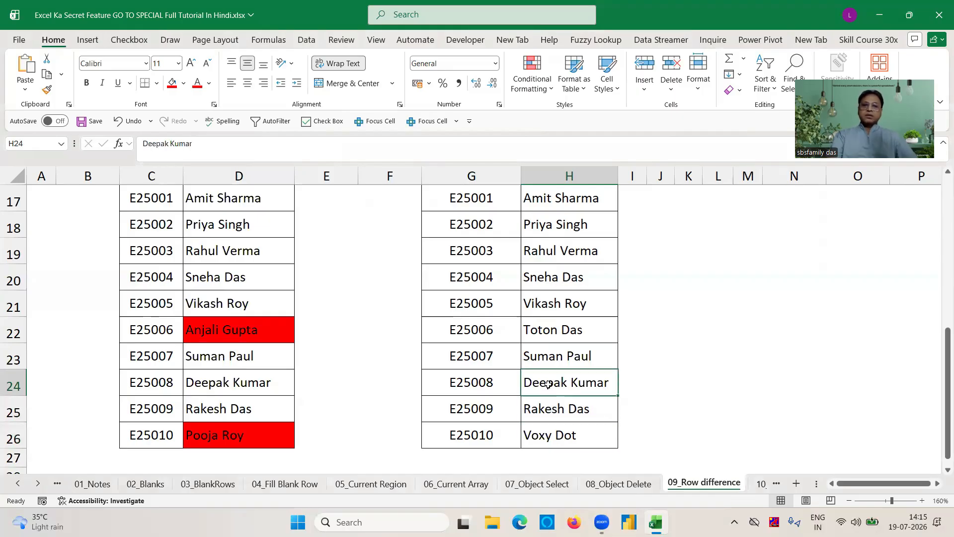
left_click(549, 360)
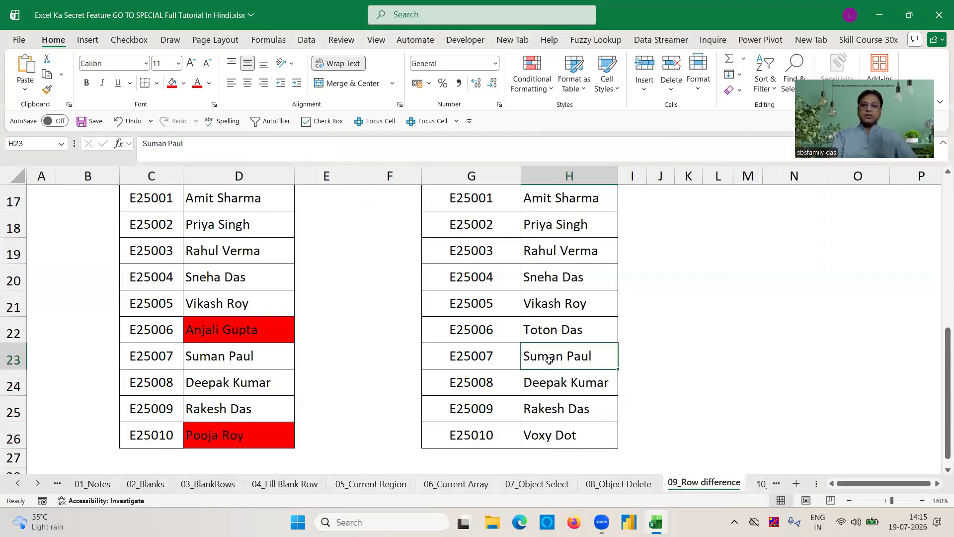
left_click(546, 329)
left_click(544, 303)
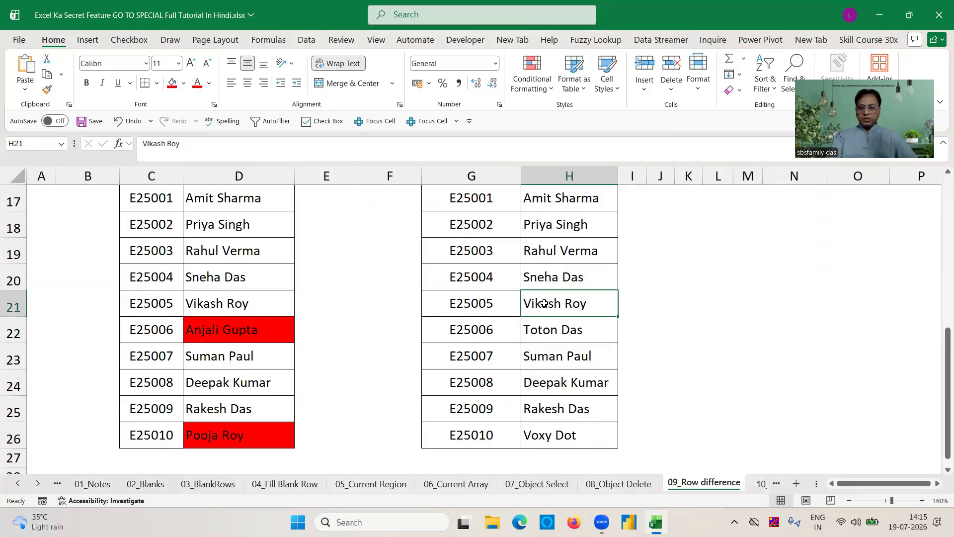
- Go back up from the employee tables to the monthly table with its highlighted row differences
left_click(376, 262)
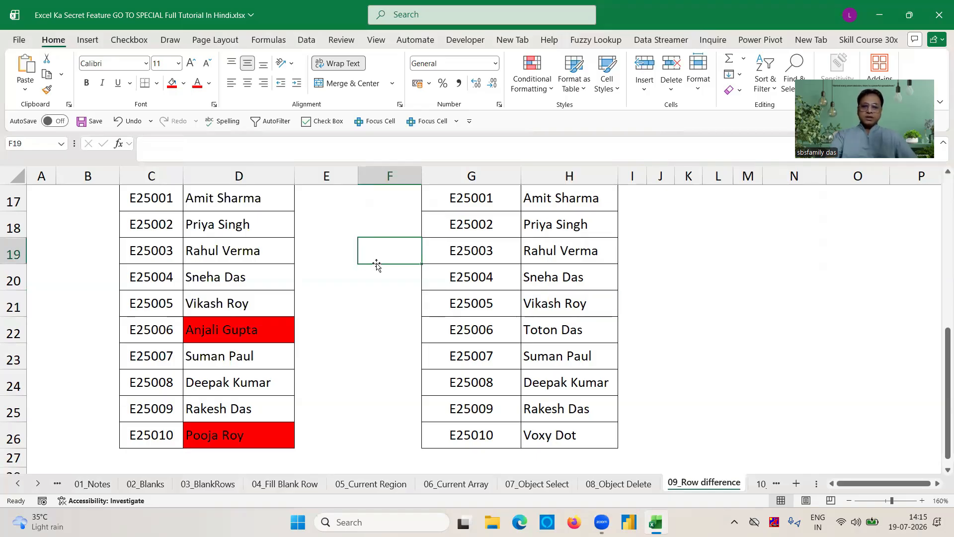
key("Up")
key("Up")
key("Up")
key("Up")
key("Up")
key("Up")
key("Up")
key("Up")
key("Up")
key("Up")
key("Up")
key("Up")
key("Up")
key("Up")
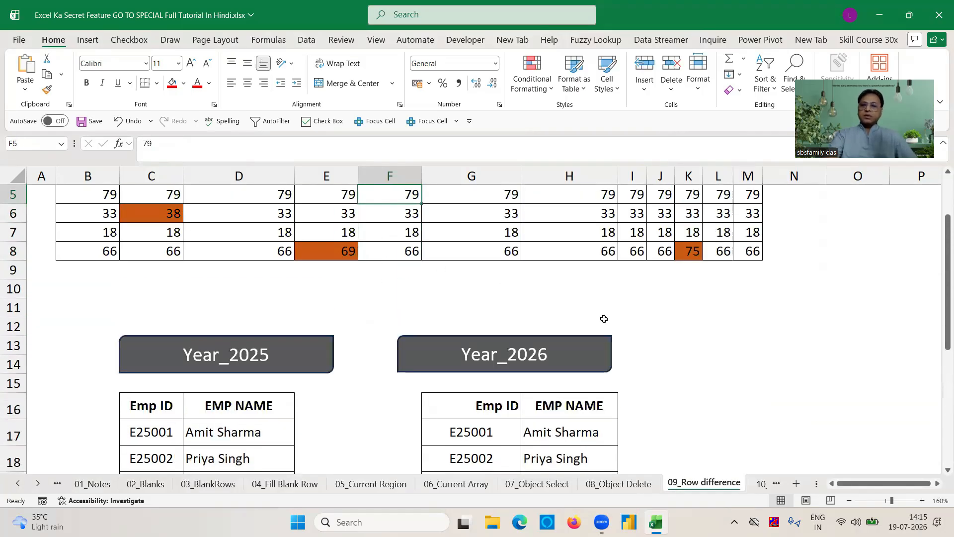
- Open the 10_Col.Difference sheet and remove the fill colour from the names in D16:K16
left_click(769, 484)
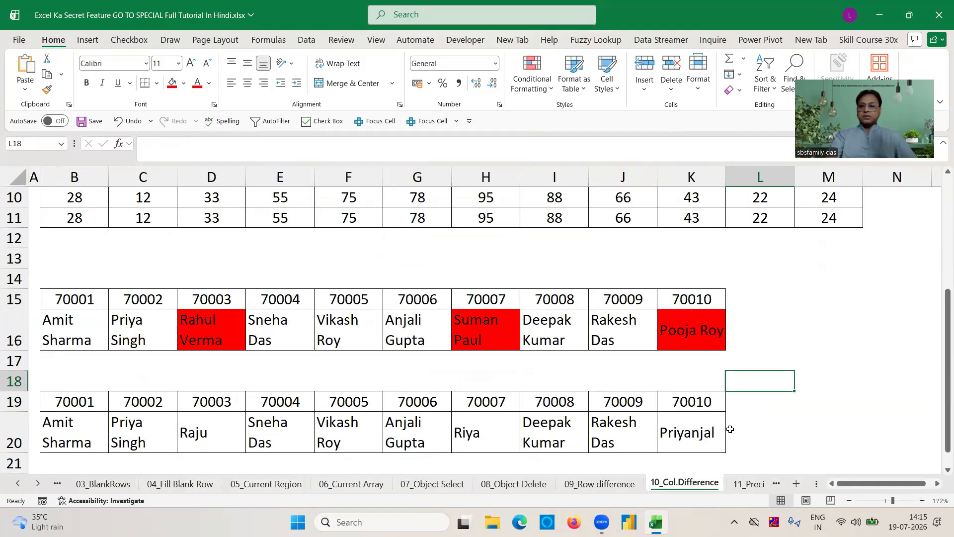
left_click(214, 316)
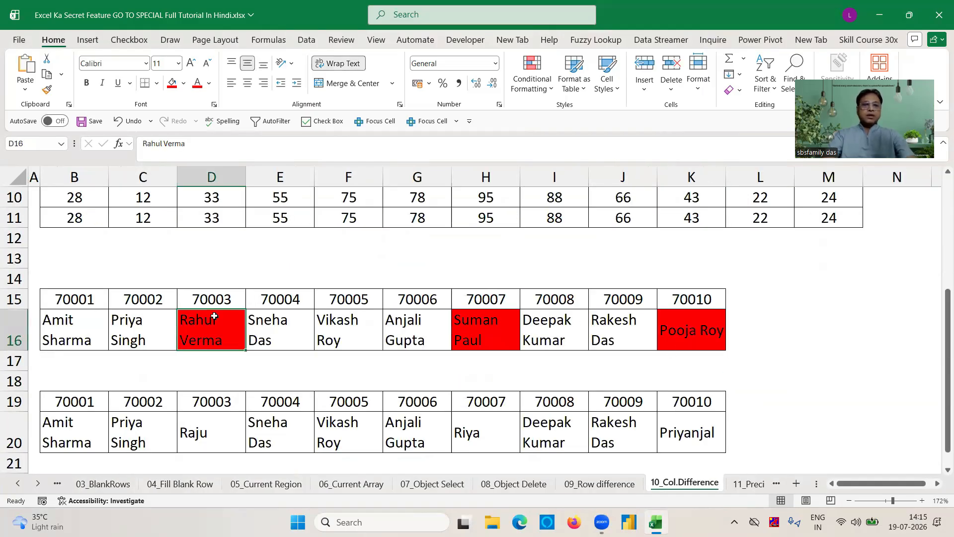
key("shift+Right")
key("shift+Right")
key("shift+Right")
key("shift+Right")
key("shift+Right")
key("shift+Right")
key("shift+Right")
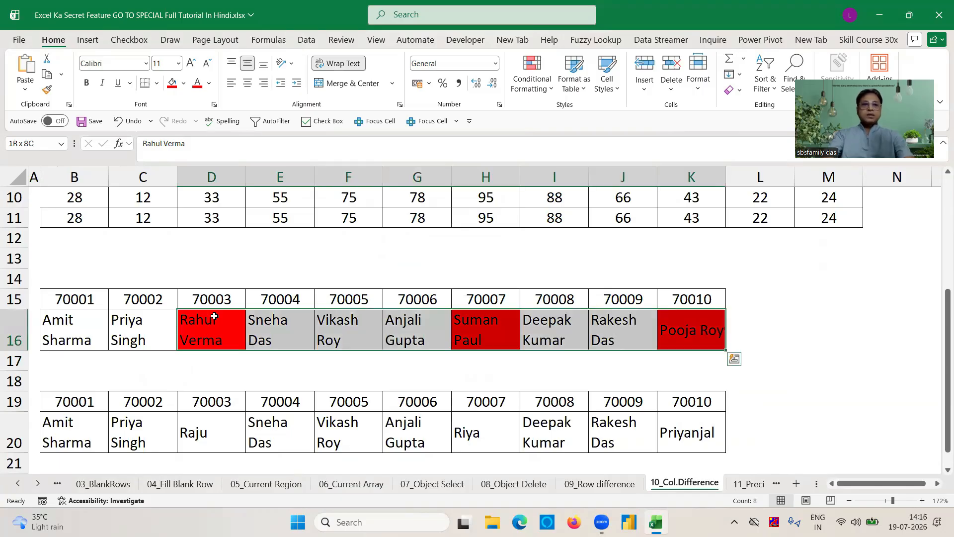
left_click(186, 86)
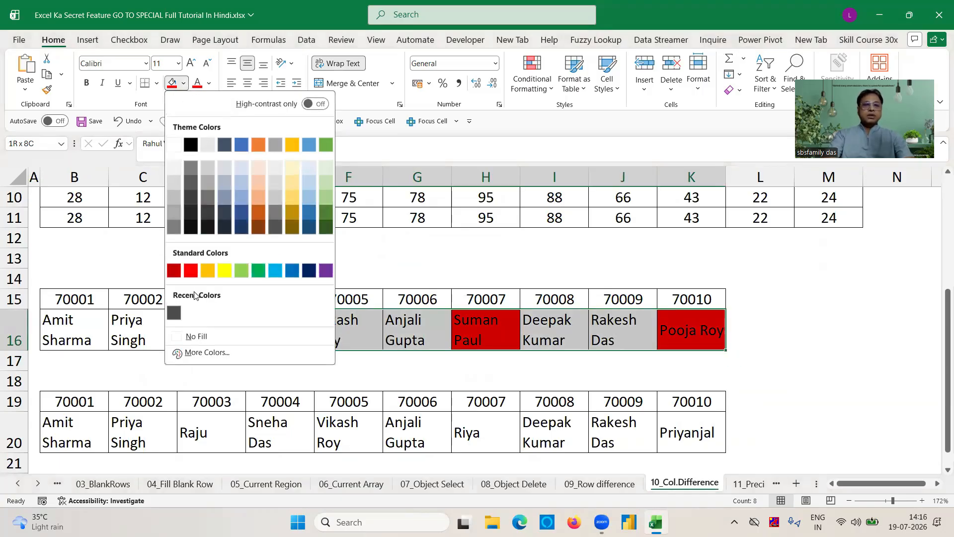
left_click(199, 337)
left_click(298, 262)
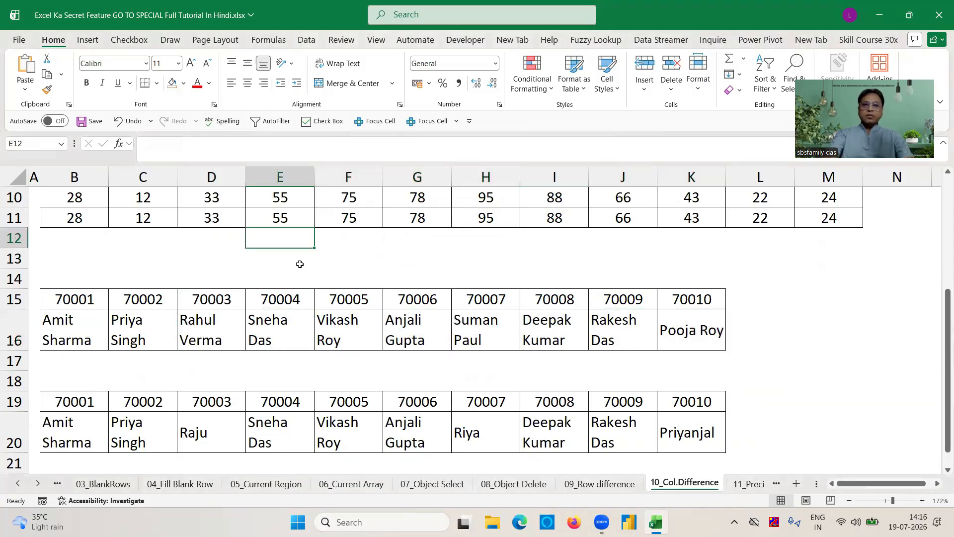
- Remove the fill colour from the Jan to Dec values in B3:M11 and keep the range selected
key("ctrl+Up")
key("ctrl+Up")
key("ctrl+Up")
left_click(138, 251)
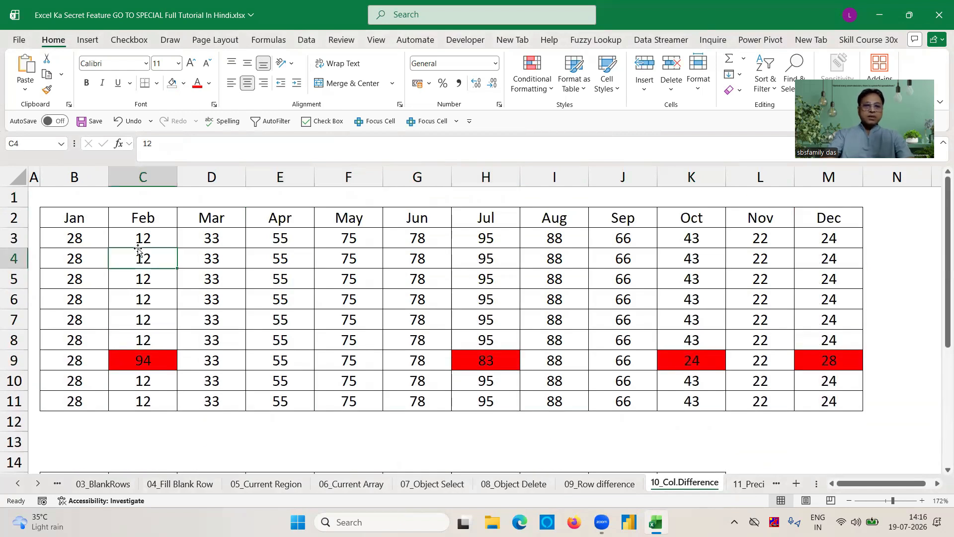
left_click(80, 226)
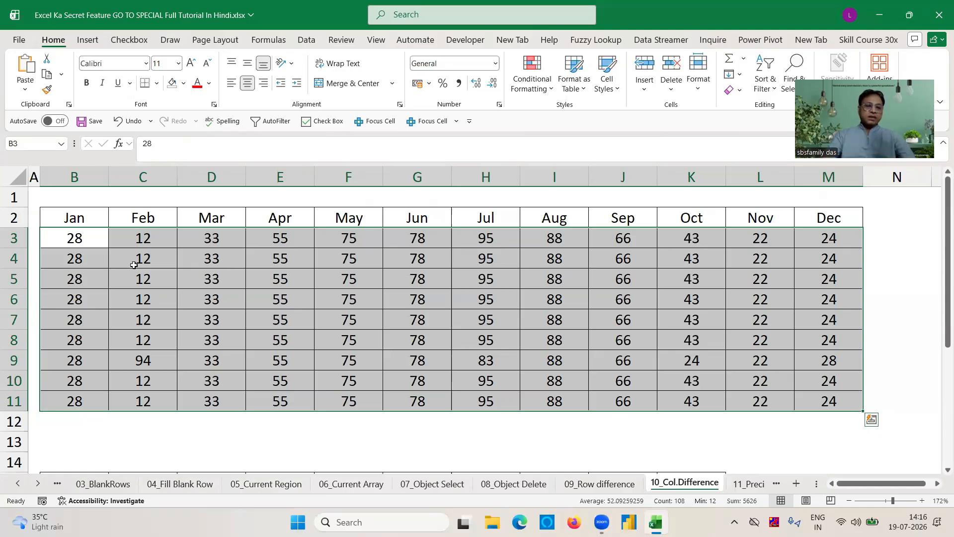
- Select the column differences in B3:M11 with Go To Special and fill those cells with red
key("ctrl+g")
left_click(525, 381)
left_click(615, 258)
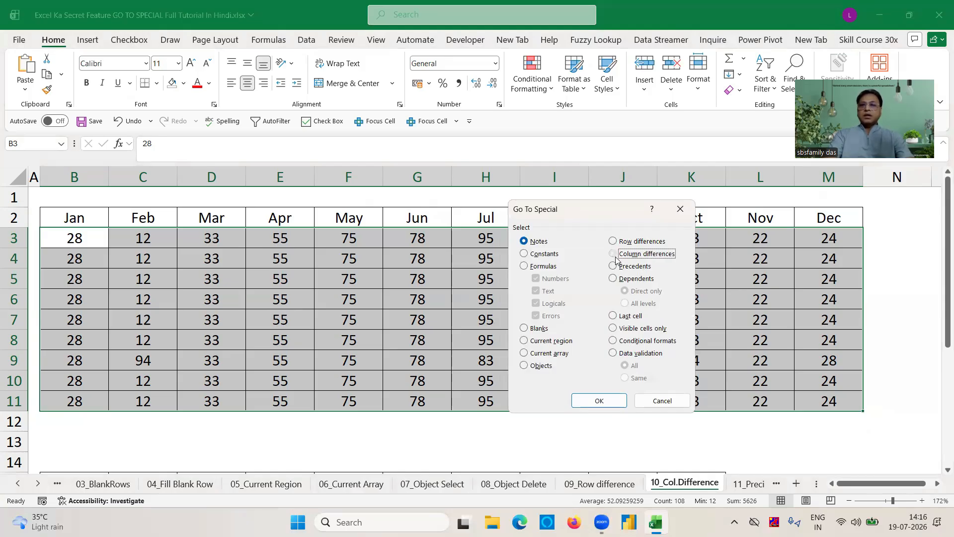
left_click(601, 399)
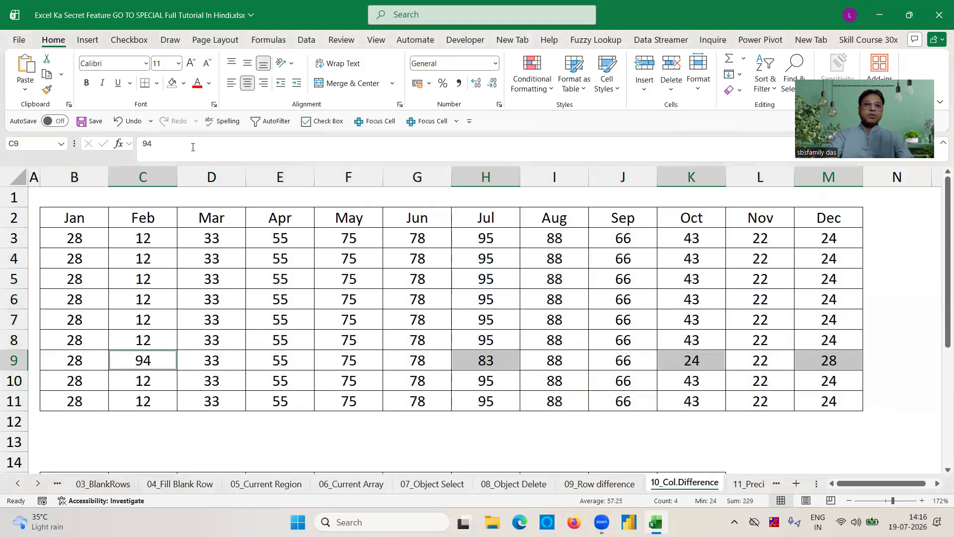
left_click(183, 83)
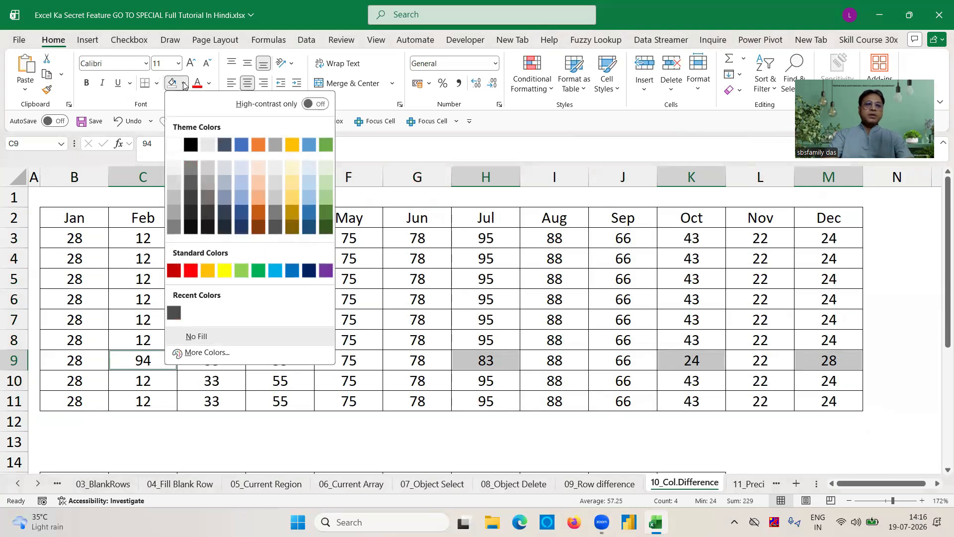
left_click(190, 271)
- Check the highlighted differences in row 9 under Feb, Jul, Oct and Dec
left_click(141, 361)
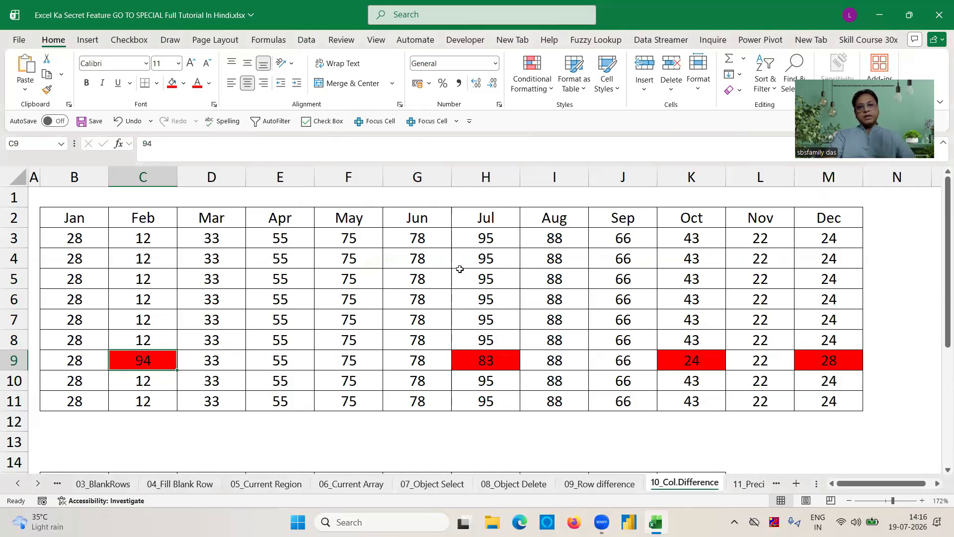
left_click(475, 354)
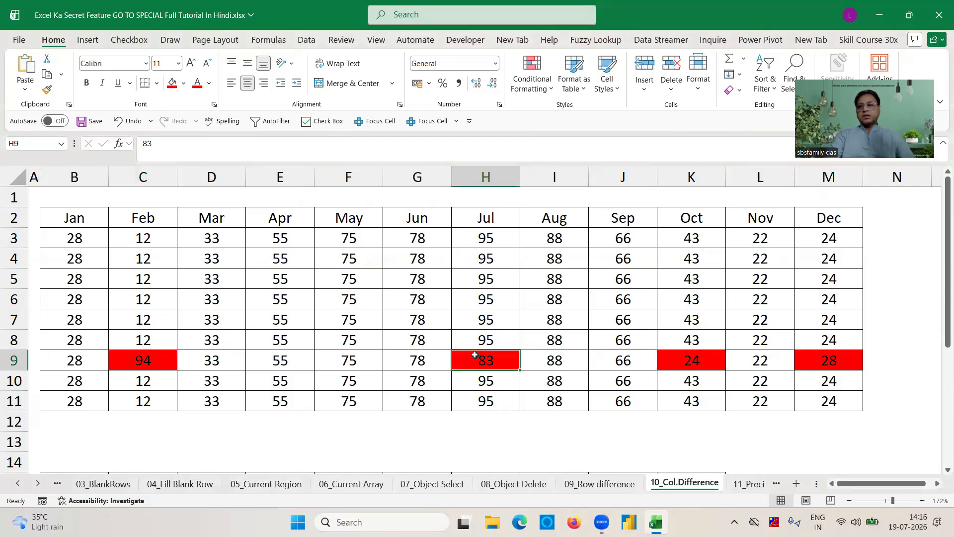
left_click(682, 363)
left_click(818, 358)
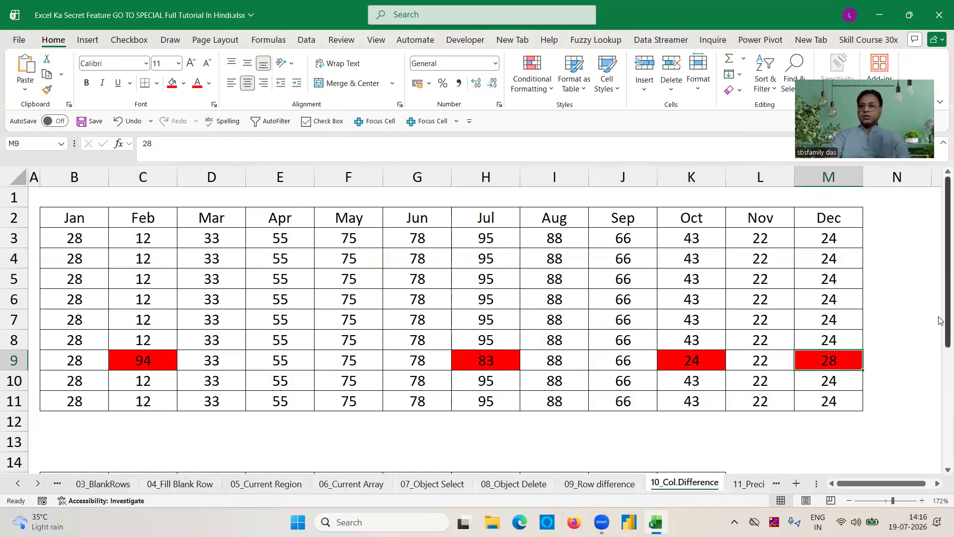
- Select the column differences between the name rows B16:K16 and B20:K20 with Go To Special and fill them with red
scroll(761, 381, "down", 3)
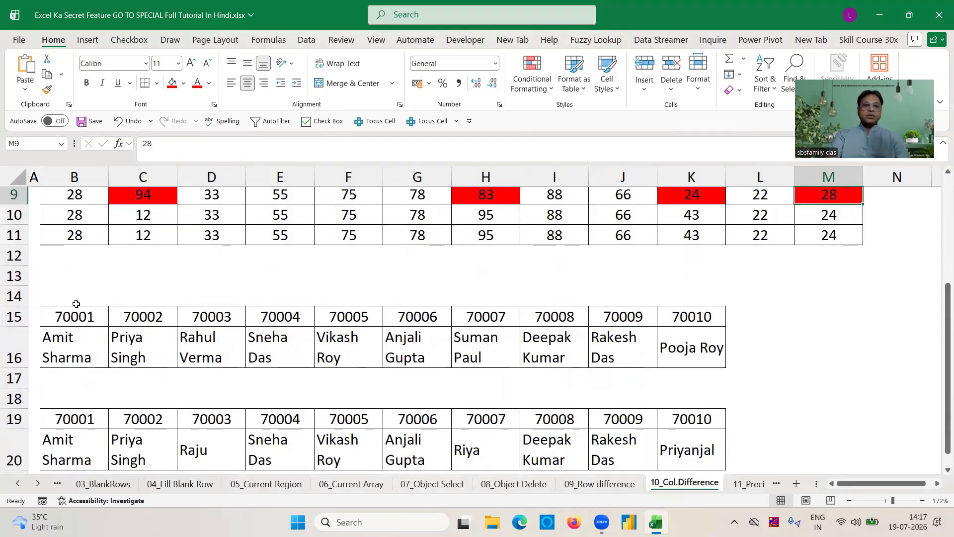
left_click(73, 337)
key("ctrl+shift+Right")
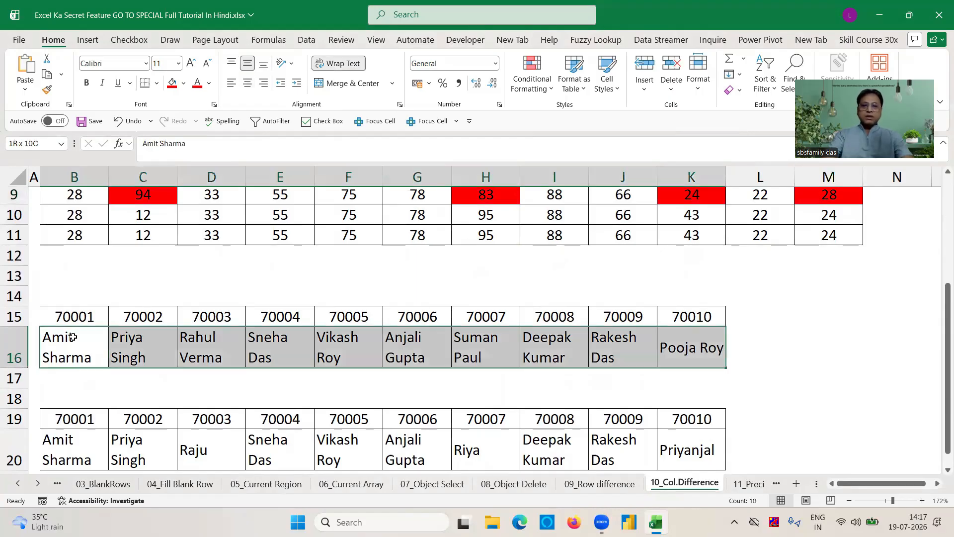
left_click(70, 462, "ctrl")
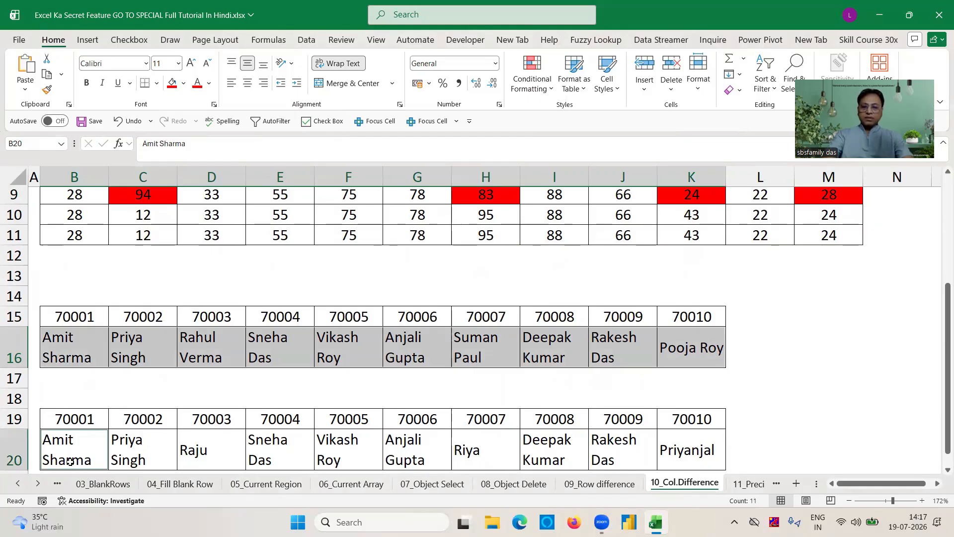
key("ctrl+shift+Right")
key("ctrl+g")
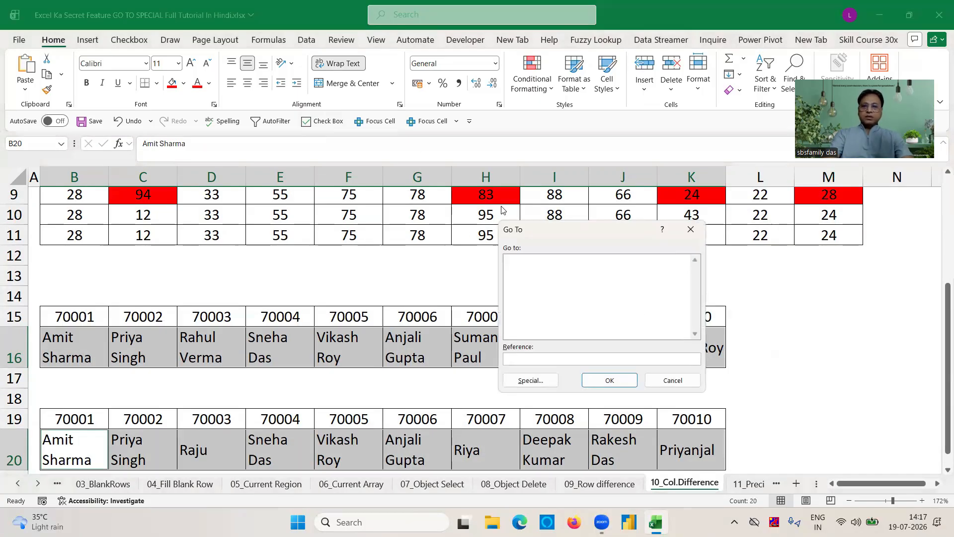
left_click(530, 380)
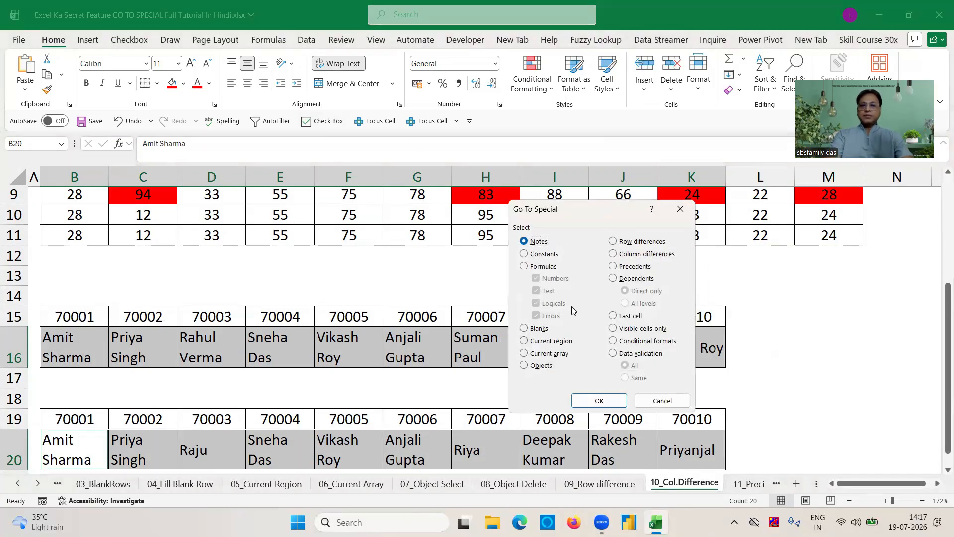
left_click(616, 254)
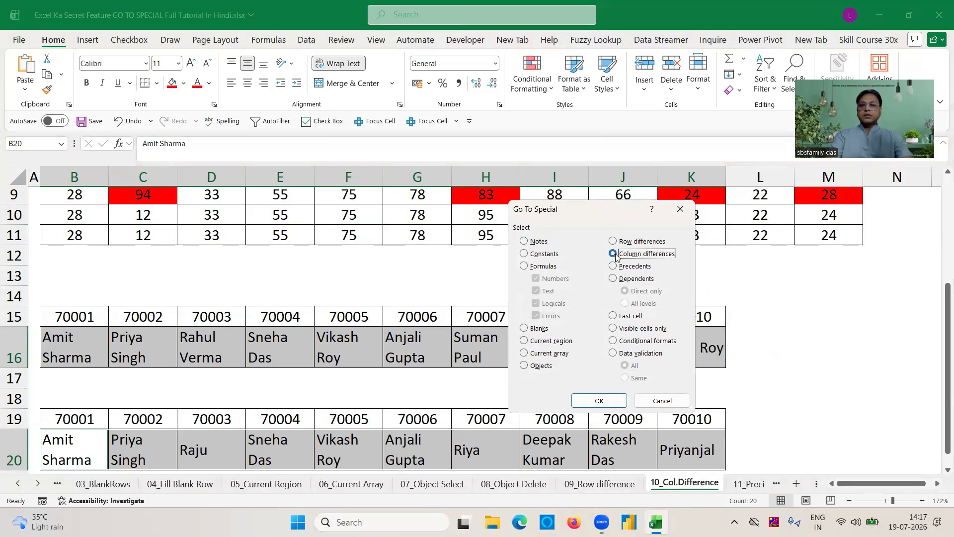
left_click(615, 401)
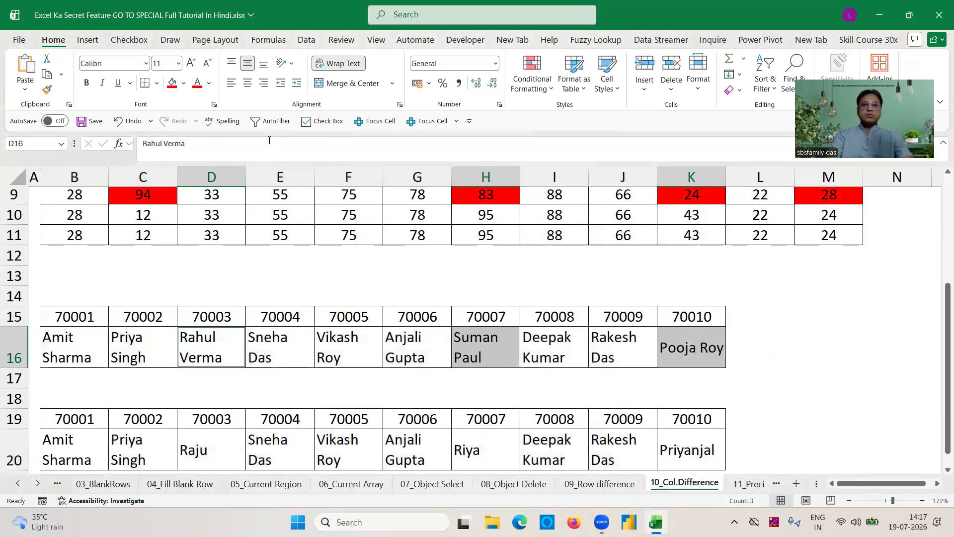
left_click(174, 88)
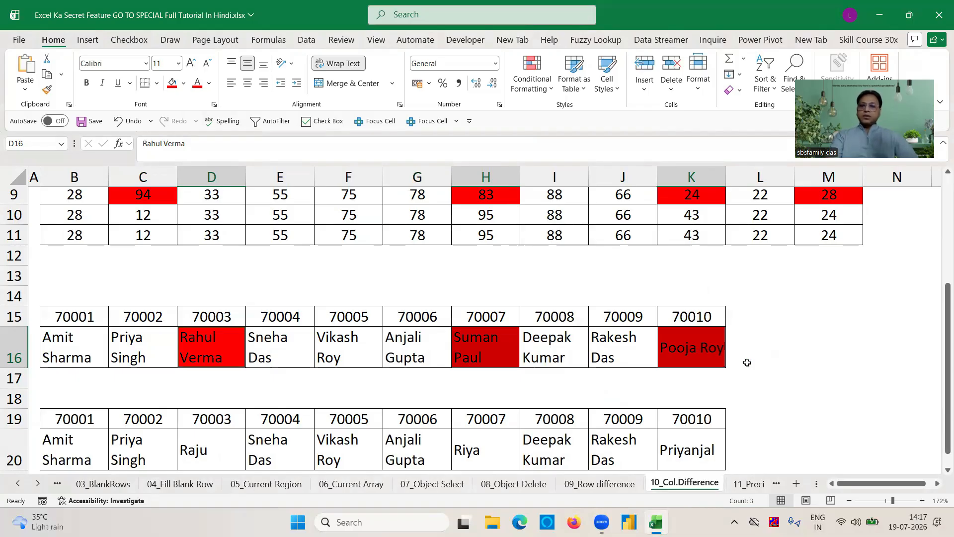
- Compare the highlighted names in row 16 with the names in the same columns of row 20
left_click(683, 455)
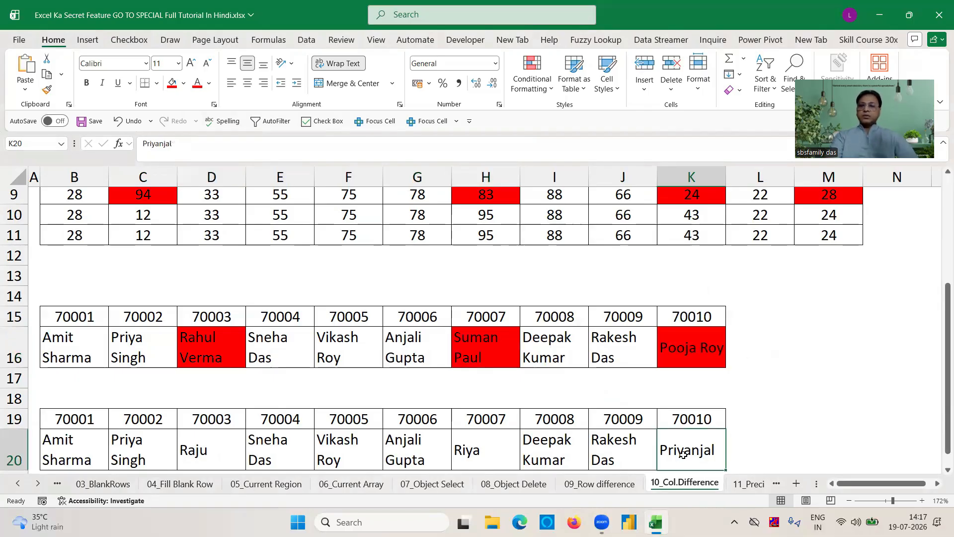
left_click(760, 383)
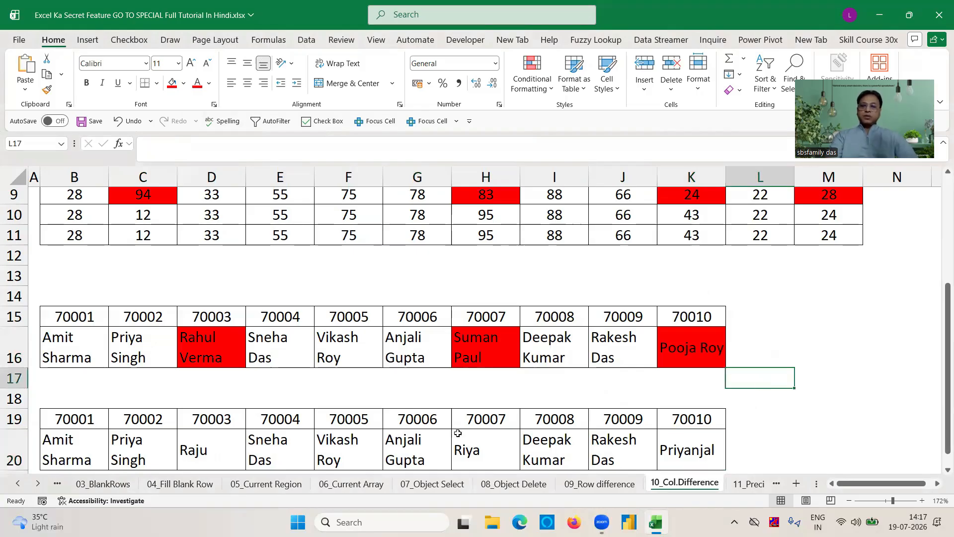
left_click(207, 446)
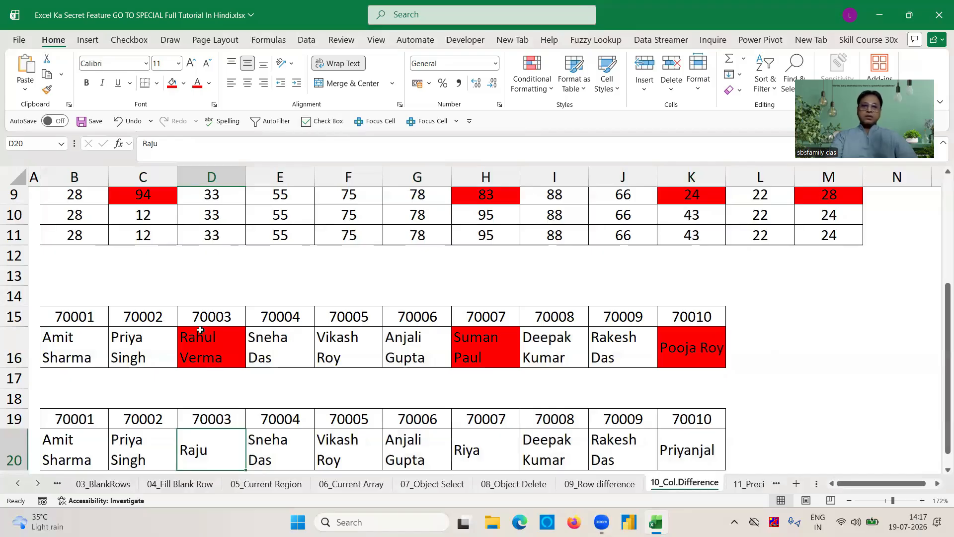
left_click(80, 290)
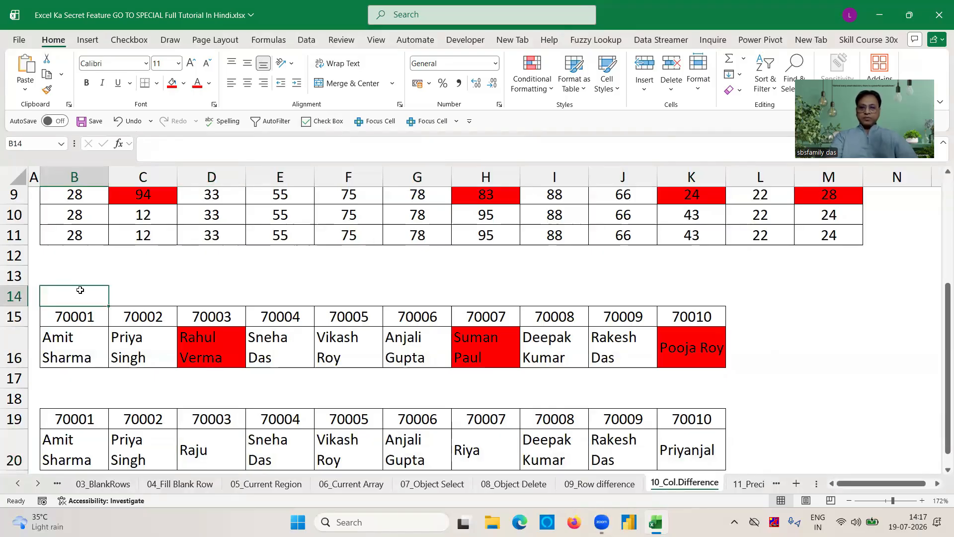
left_click(72, 385)
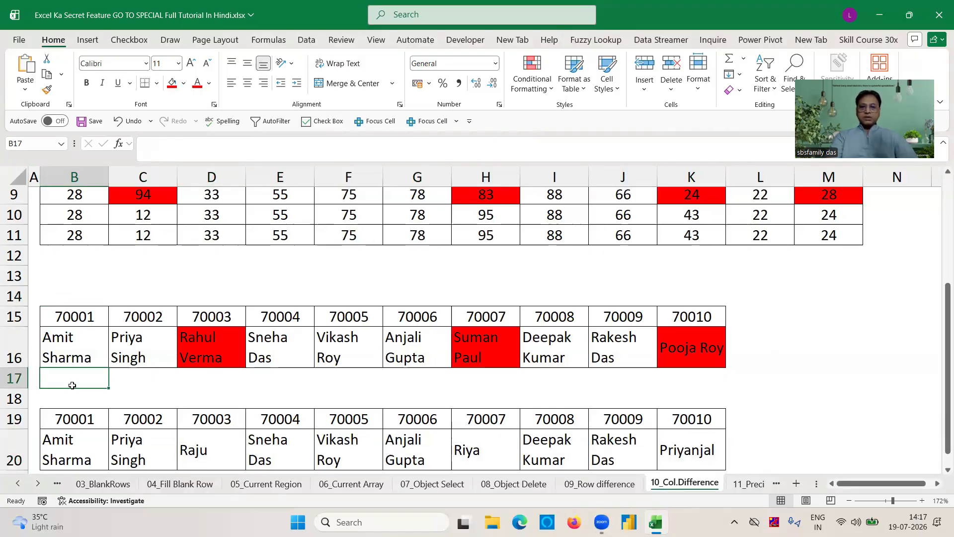
left_click(196, 298)
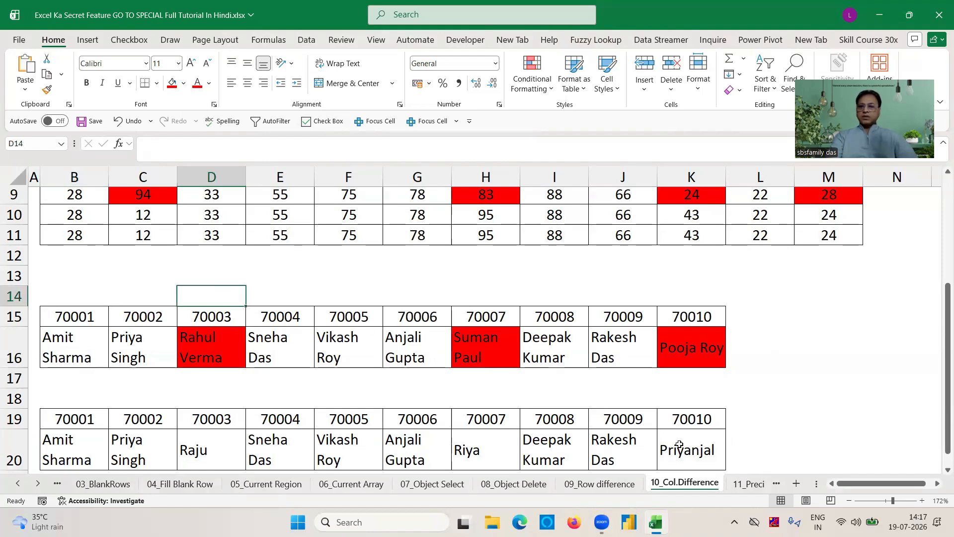
- Open the 11_Preci & Dep sheet at the start of the marks table and look over the Formula Auditing commands
left_click(745, 484)
left_click(686, 358)
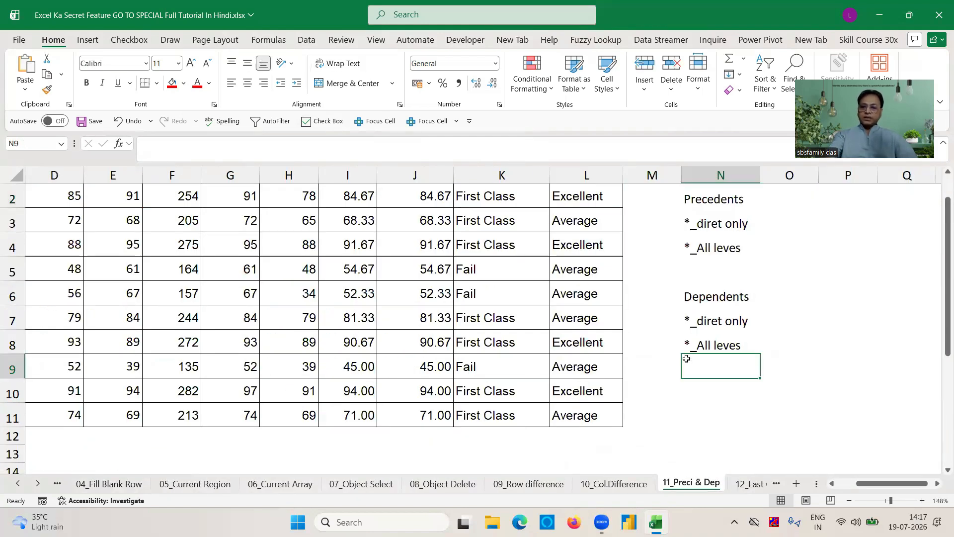
key("Up")
key("Up")
key("Up")
key("Up")
key("Up")
key("Up")
key("Up")
key("Up")
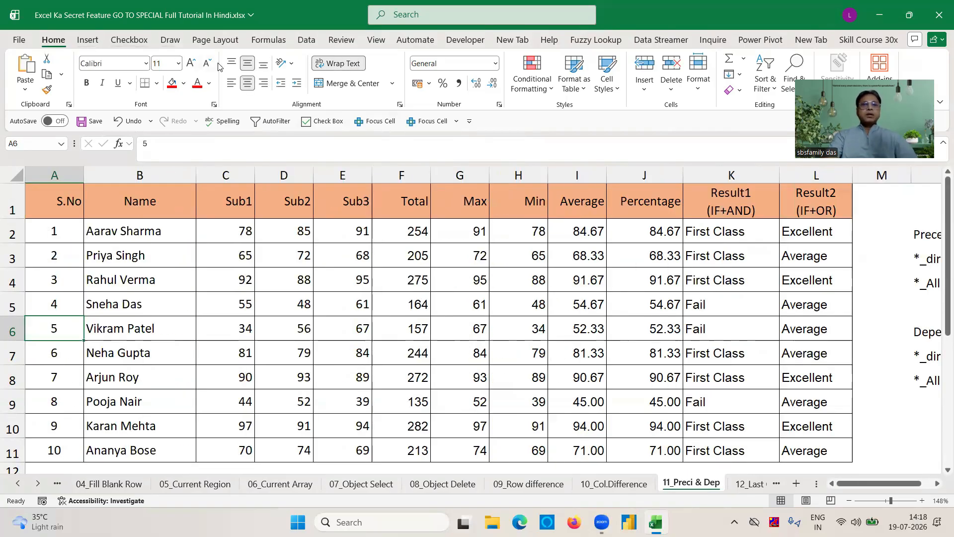
left_click(276, 44)
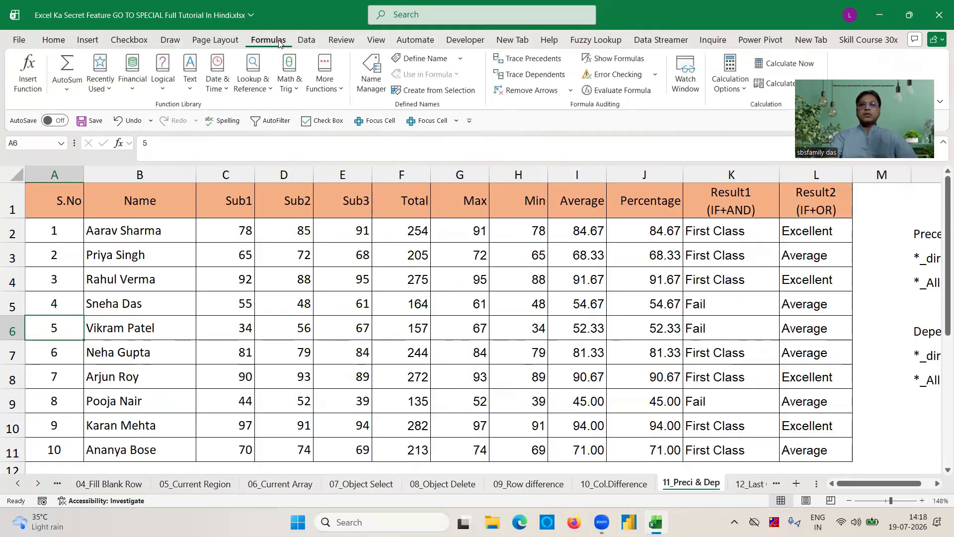
left_click(49, 41)
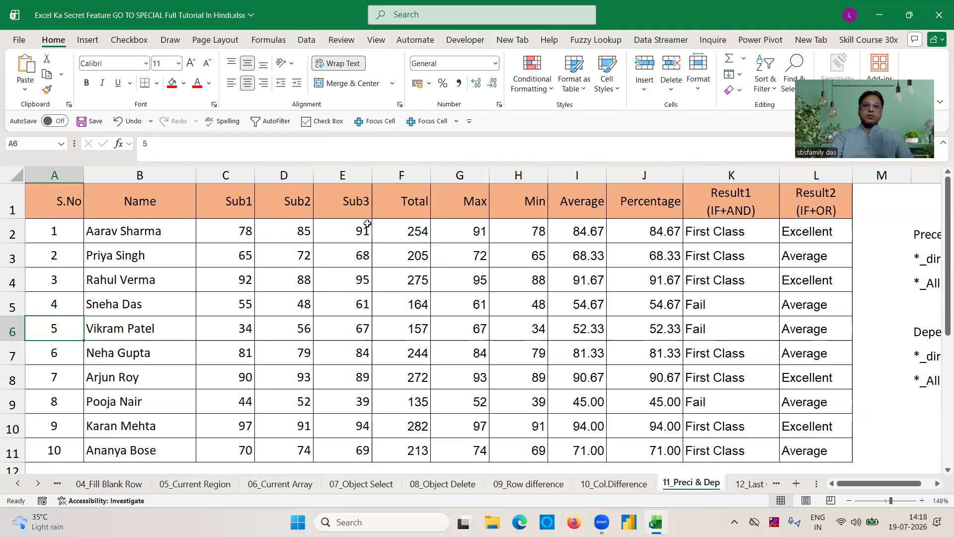
- Examine the Total, Max, Percentage, Result1 and Result2 formulas in row 2 and the Percentage formula in J6
left_click(419, 231)
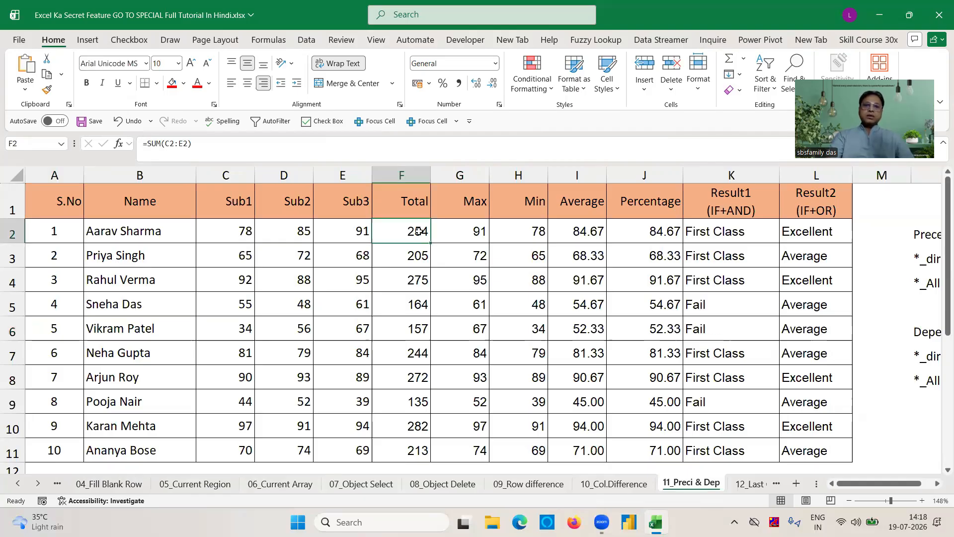
double_click(420, 232)
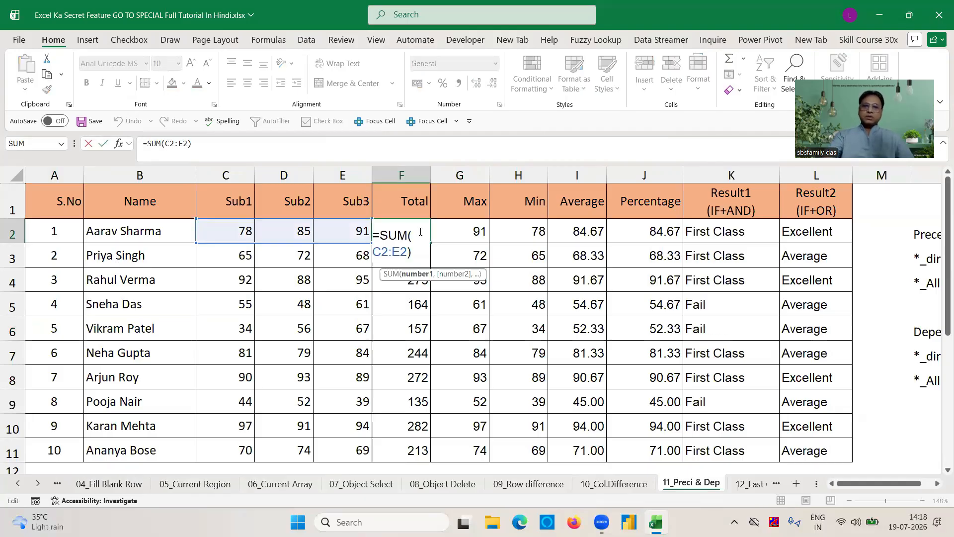
key("Return")
left_click(480, 232)
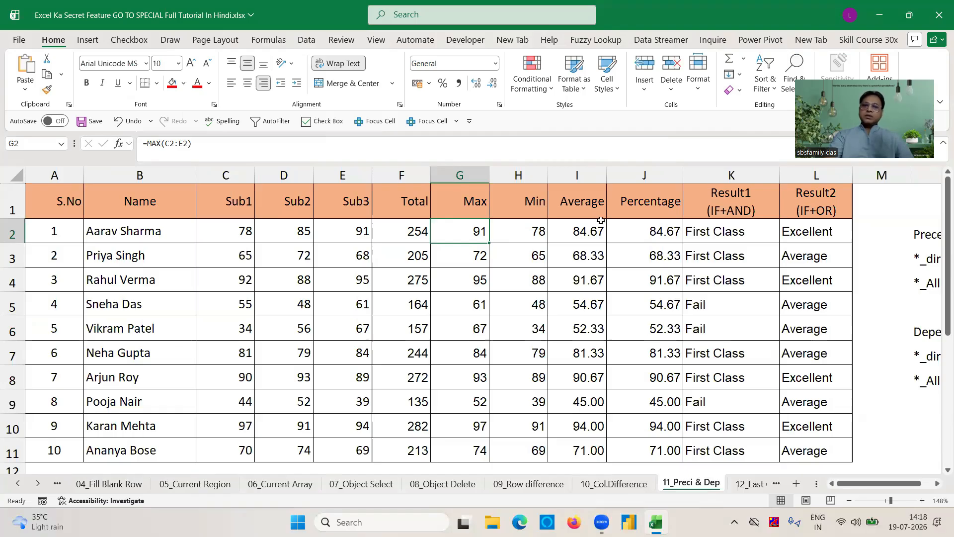
left_click(661, 234)
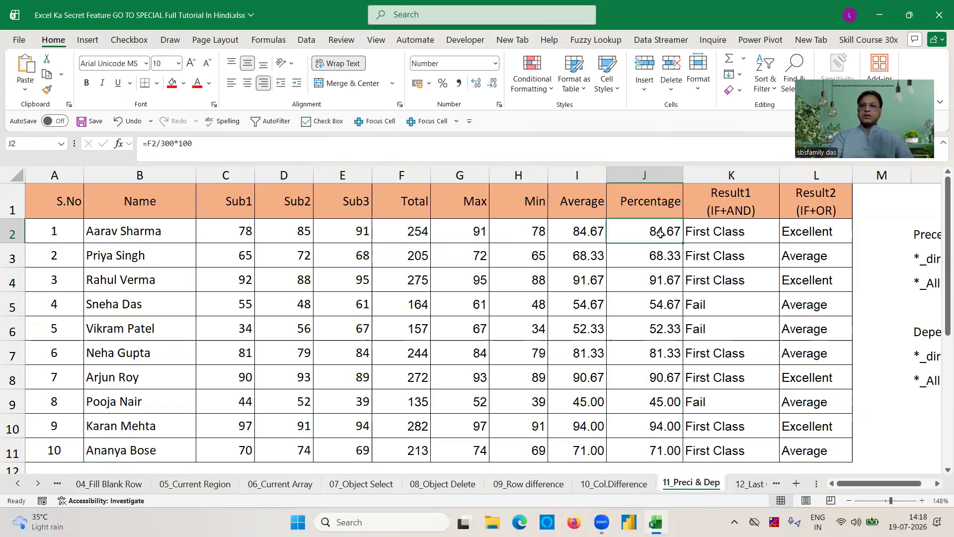
left_click(716, 233)
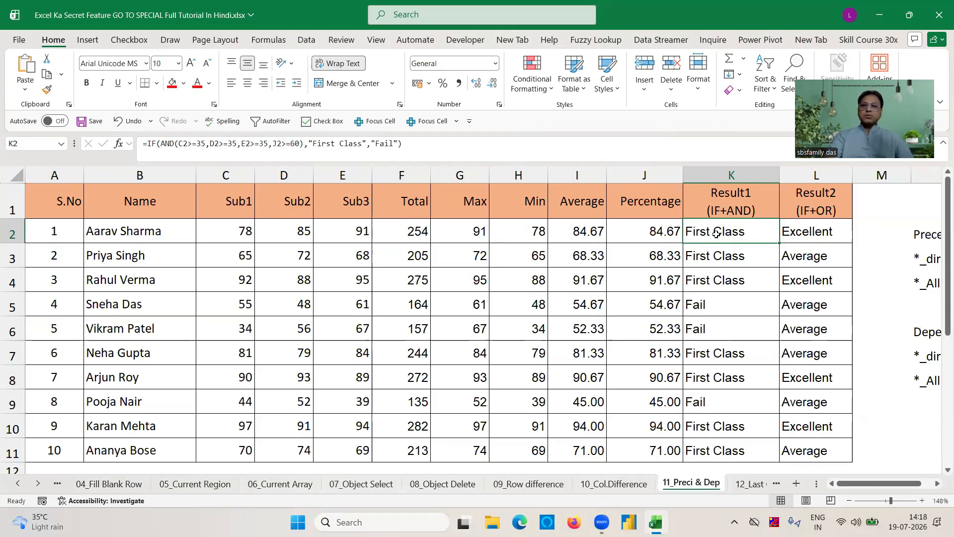
key("Right")
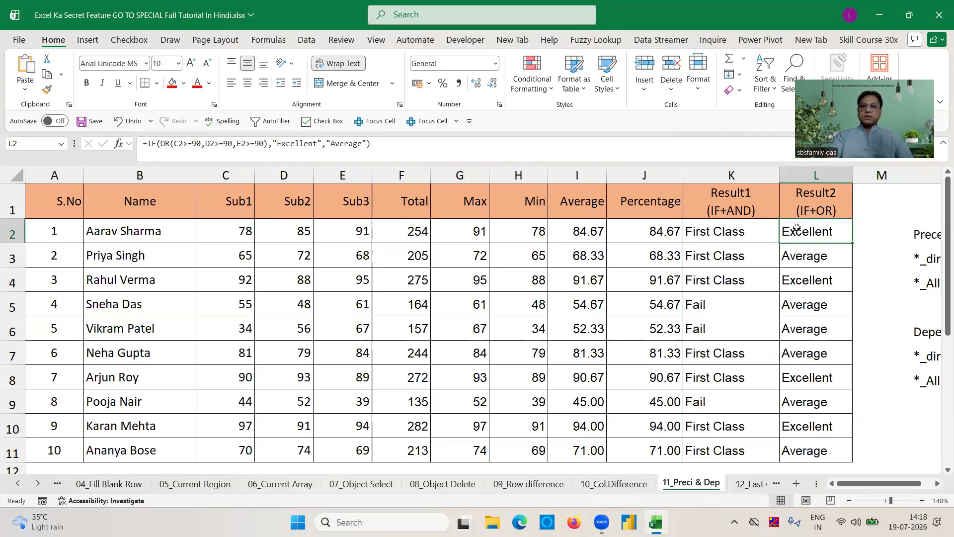
left_click(716, 227)
left_click(817, 236)
left_click(732, 232)
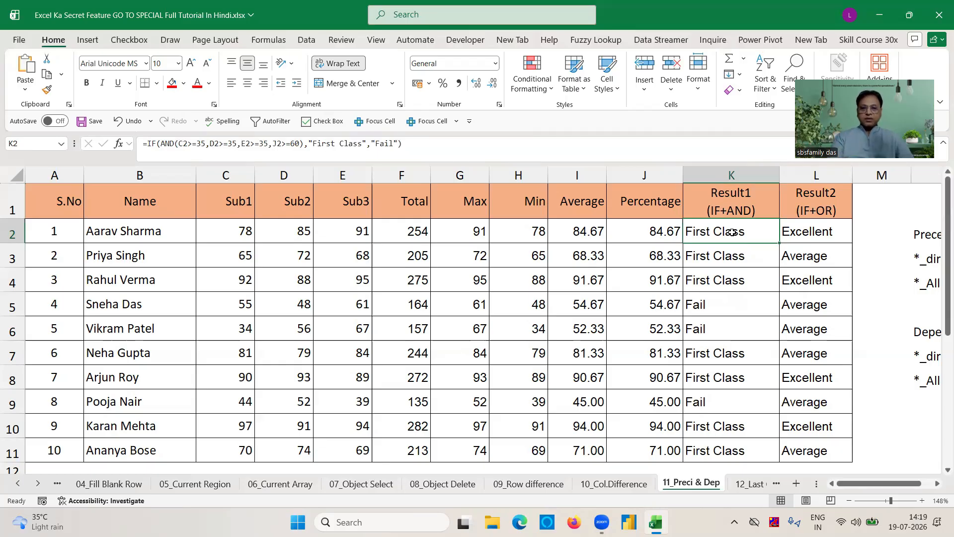
left_click(671, 332)
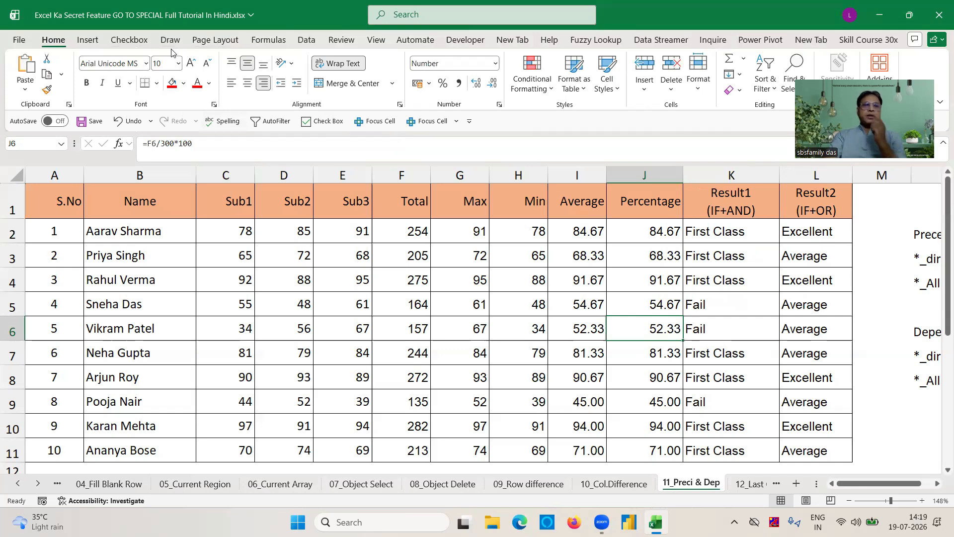
- Trace the precedents of the Total formula in F2 to show which cells feed it
left_click(269, 40)
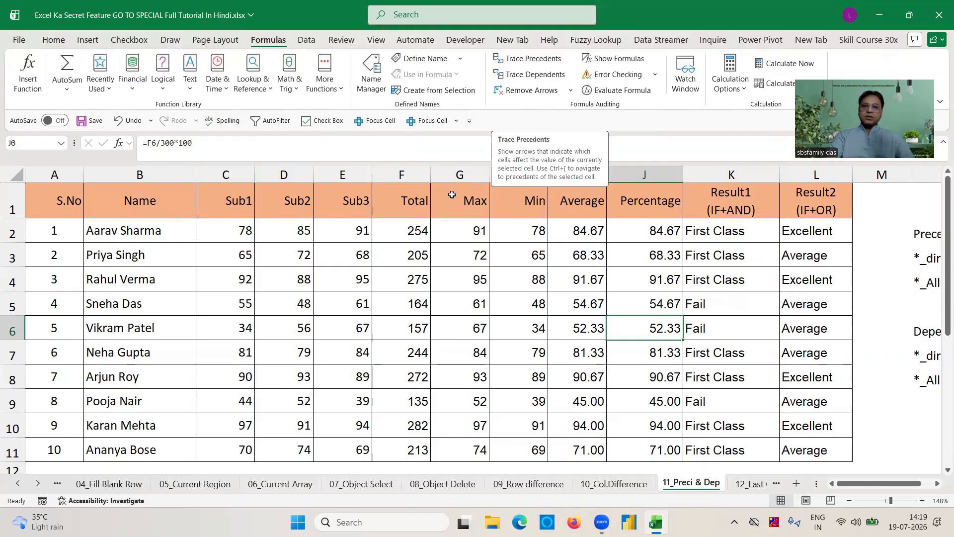
left_click(414, 235)
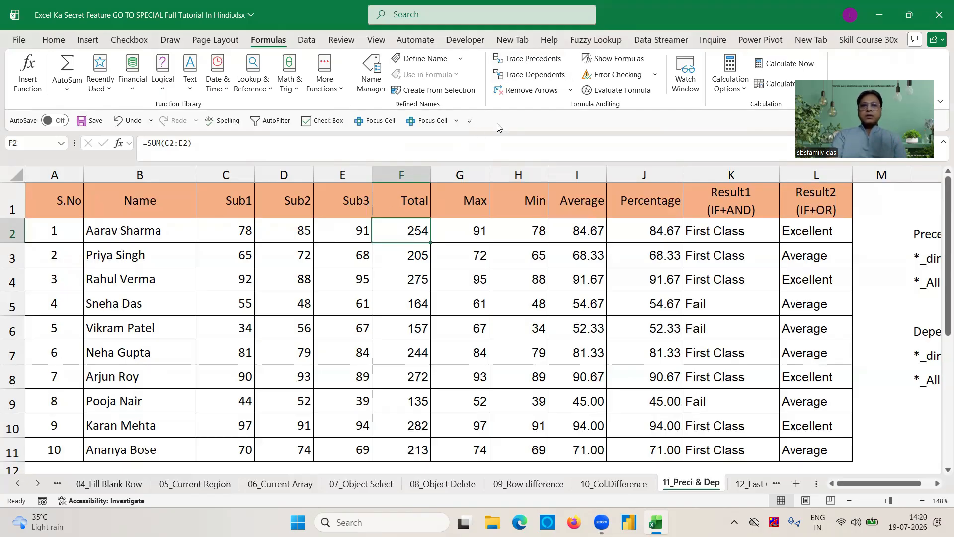
left_click(530, 63)
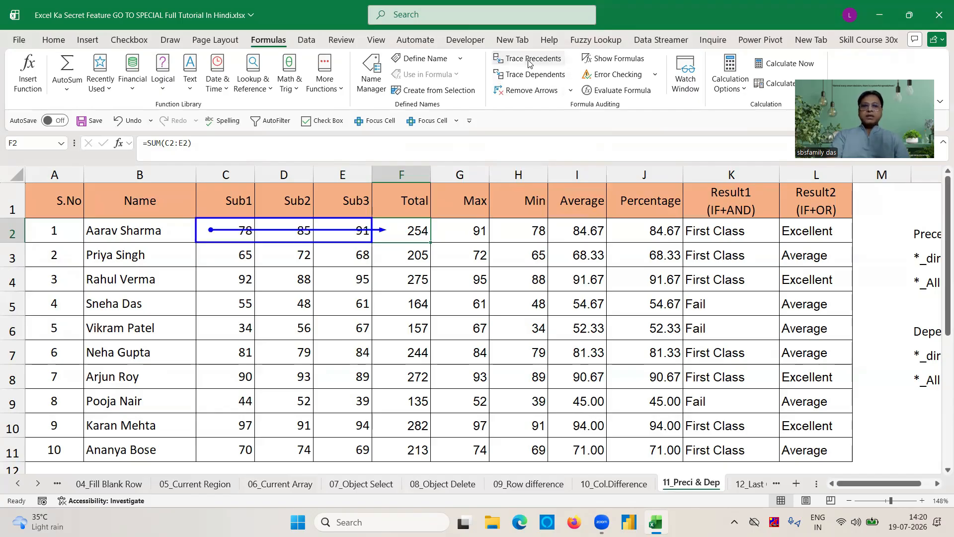
- Trace the precedents of the Max, Min, Average and Percentage formulas in row 2, and clear all the arrows
left_click(472, 232)
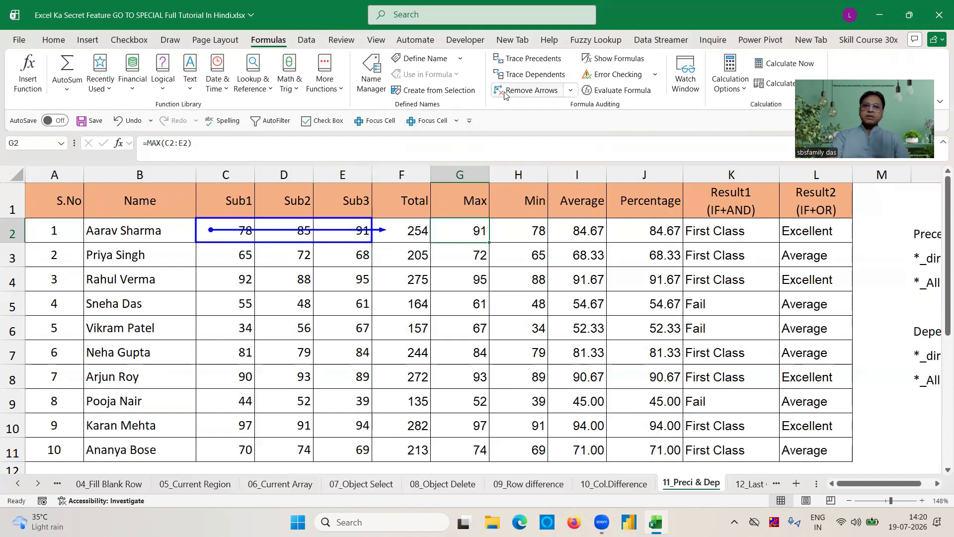
left_click(529, 60)
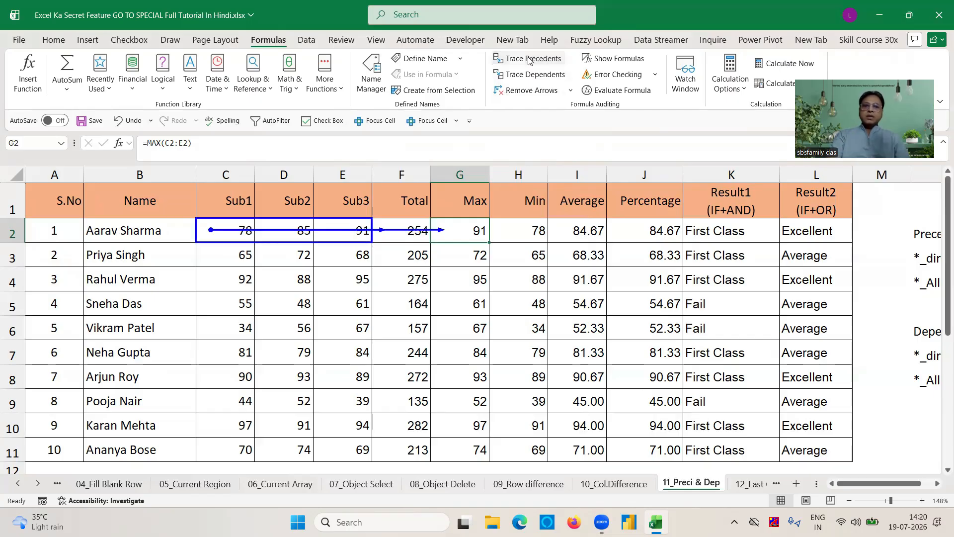
left_click(523, 226)
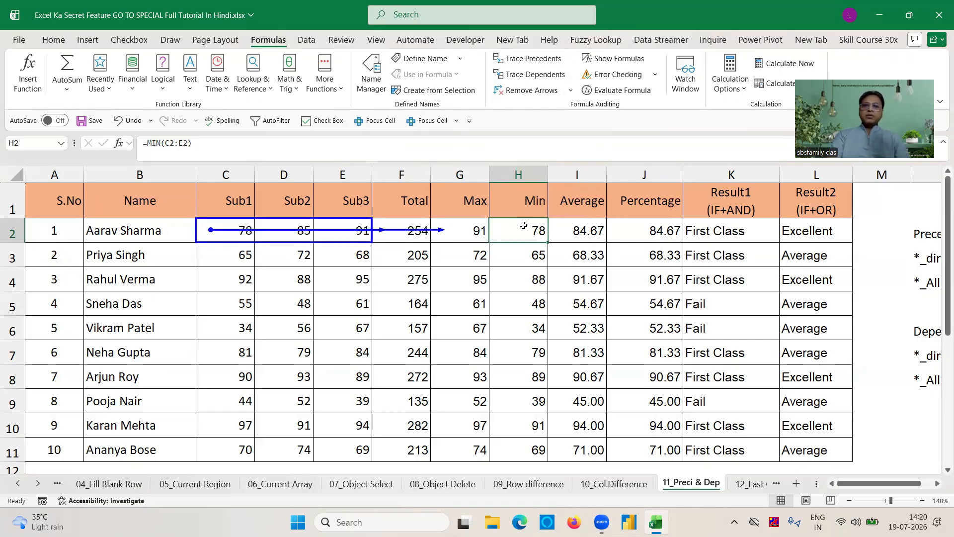
left_click(529, 61)
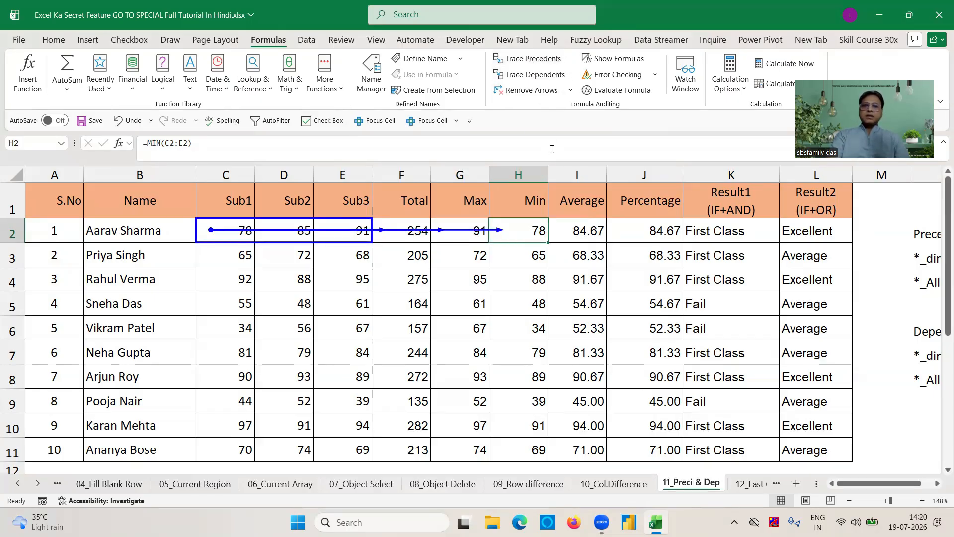
left_click(566, 231)
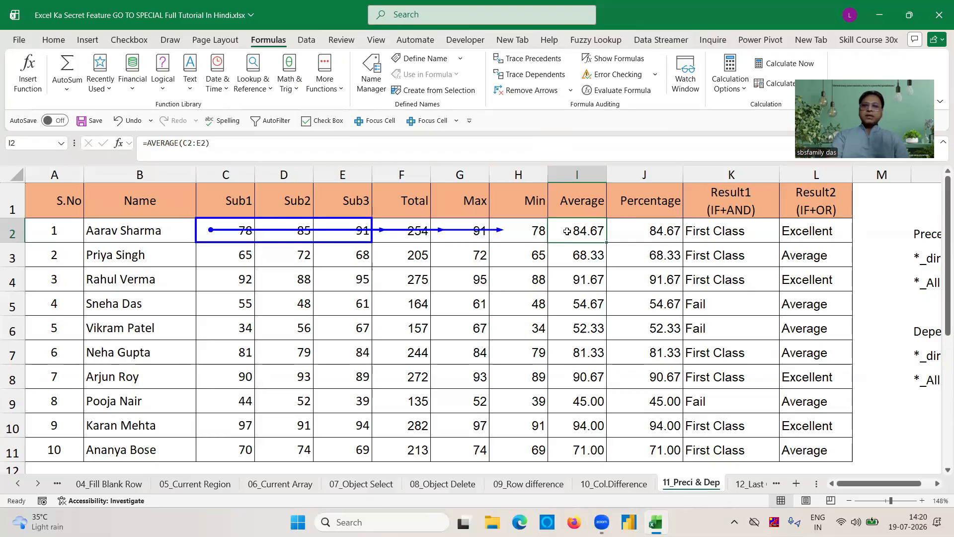
left_click(532, 59)
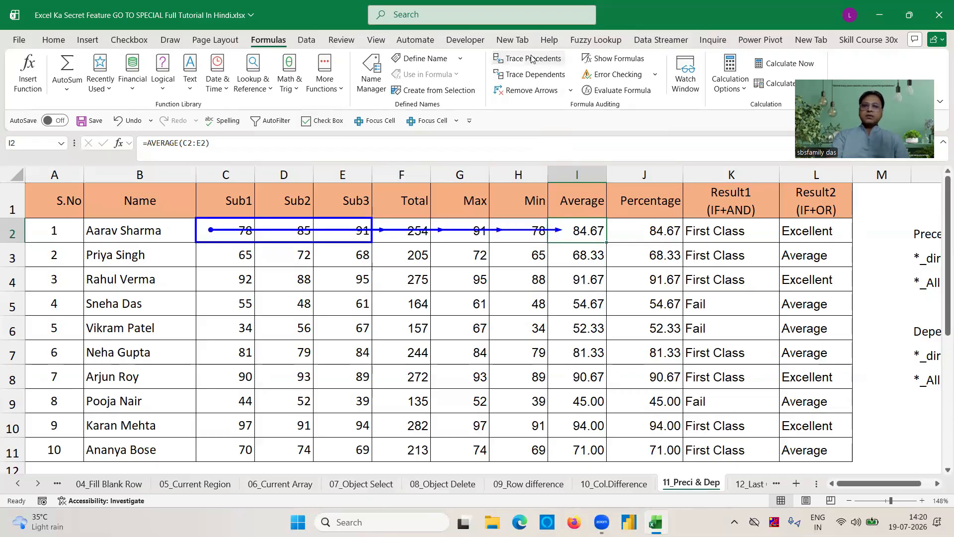
left_click(625, 235)
left_click(532, 59)
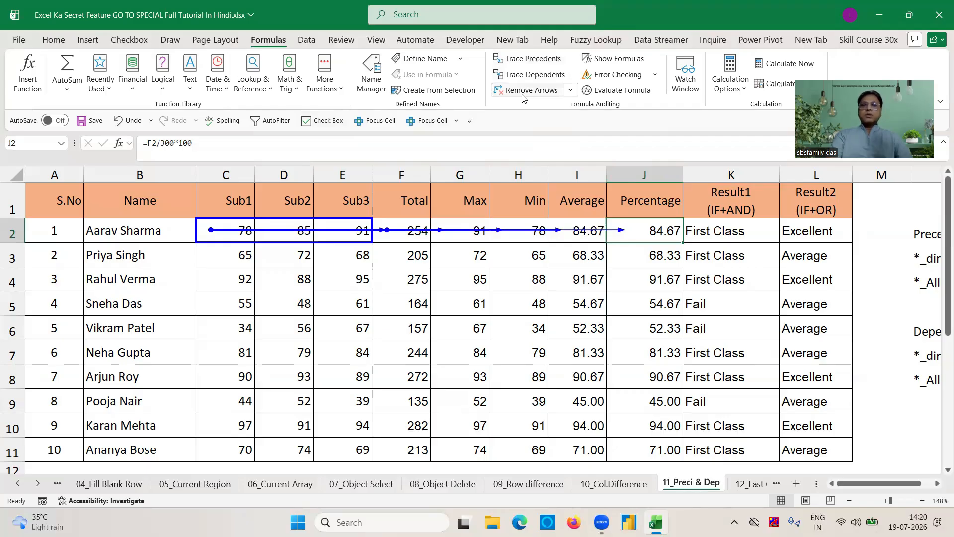
left_click(517, 95)
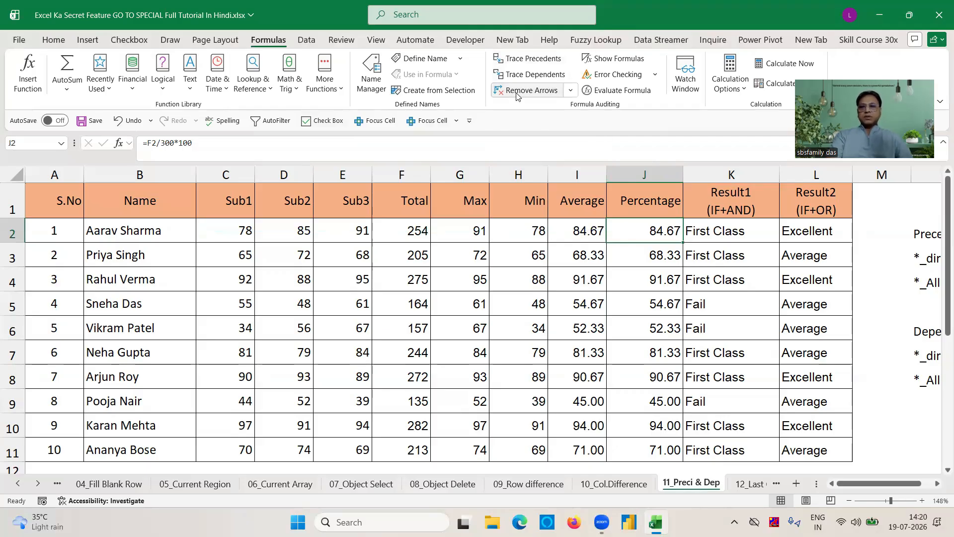
- Put an outside border around the Further Example numbers in E18:L23
left_click(561, 281)
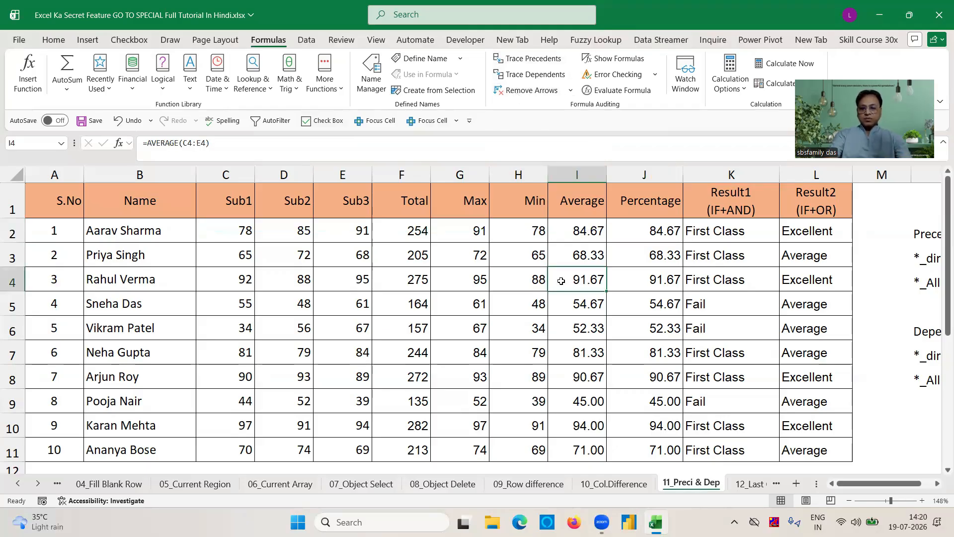
key("Down")
key("Down")
key("Down")
key("Down")
key("Down")
key("Down")
key("Down")
key("Down")
key("Down")
key("Down")
key("Down")
key("Down")
key("Down")
key("Down")
key("Down")
key("Down")
key("Down")
key("Down")
key("Down")
key("Down")
key("Up")
key("Up")
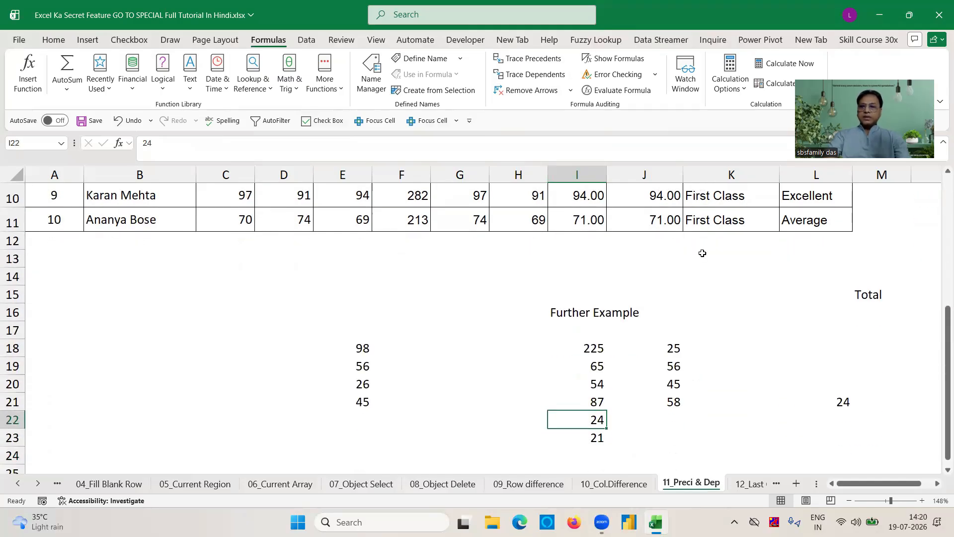
key("Up")
key("Up")
key("Up")
key("Up")
key("Up")
key("Right")
key("Right")
key("Right")
key("Right")
key("Right")
key("Right")
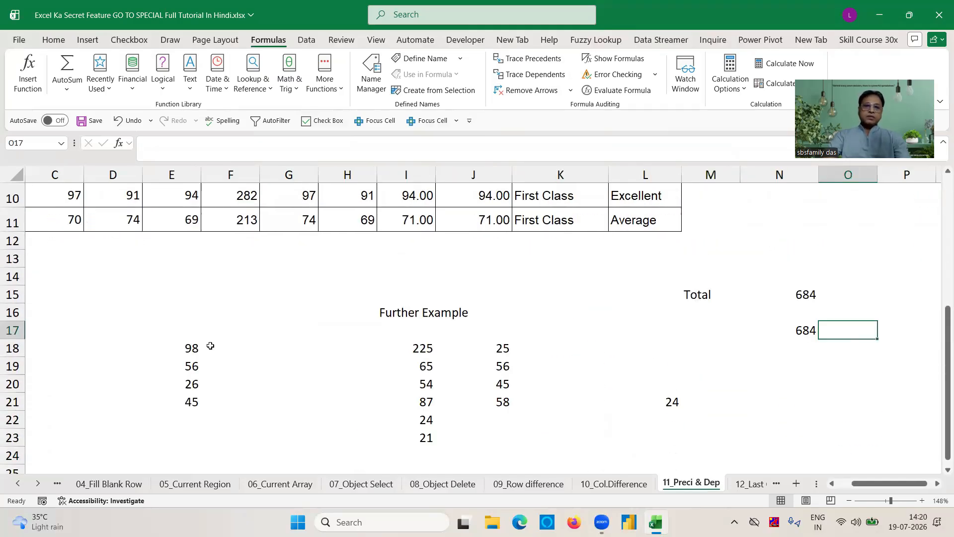
left_click(181, 348)
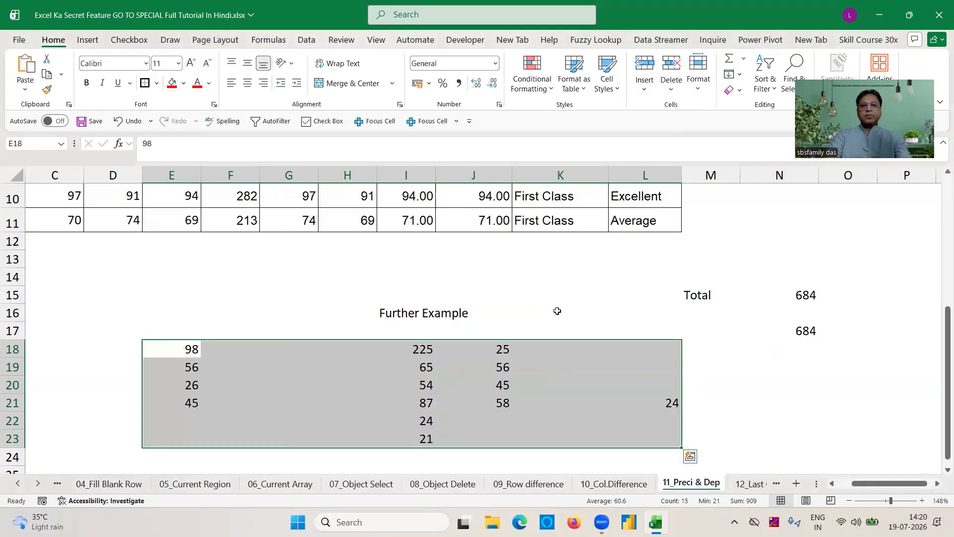
left_click(545, 287)
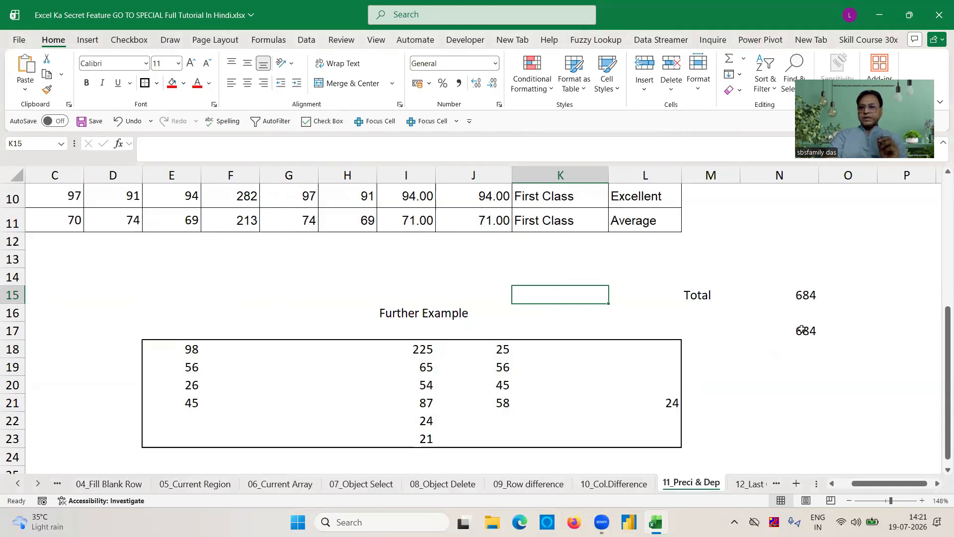
- Compare the two total formulas in N15 and N17 beside the Further Example data
left_click(808, 293)
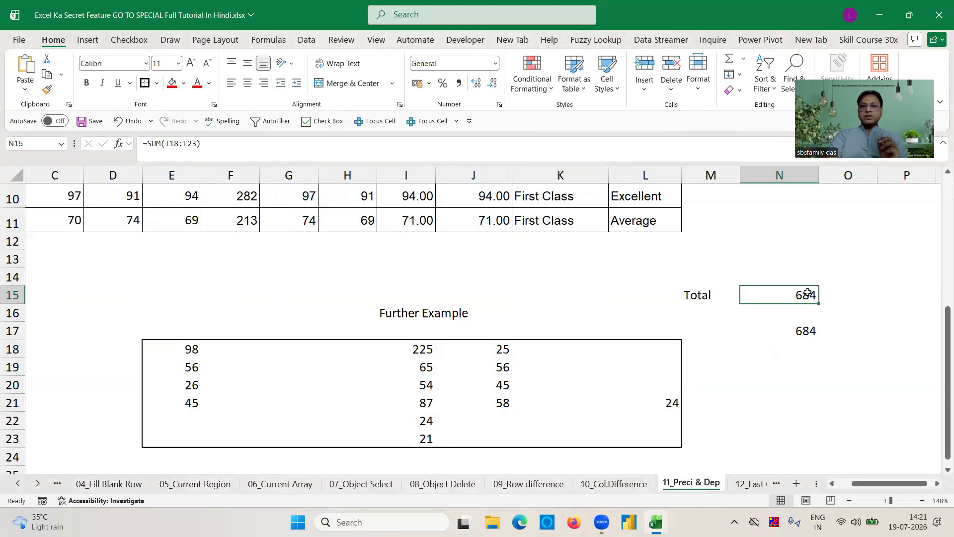
left_click(805, 331)
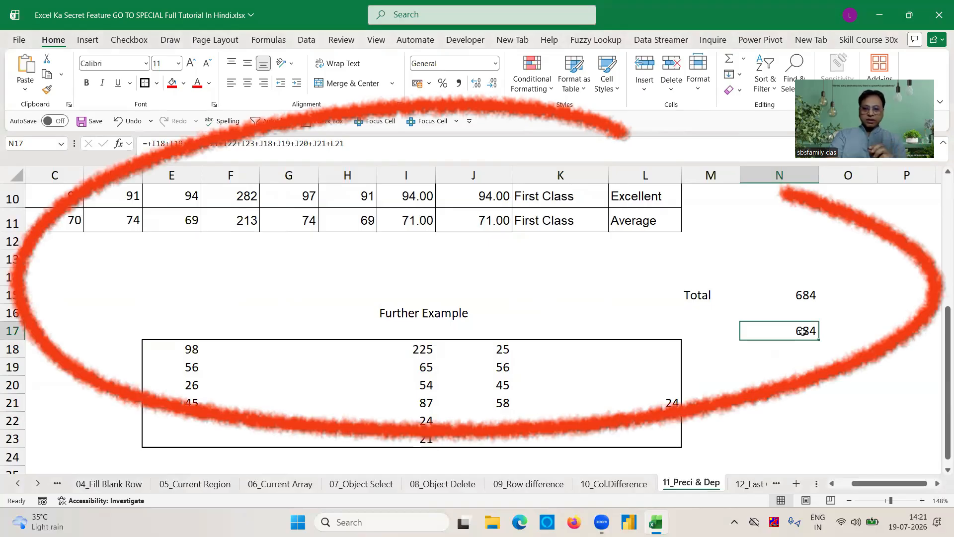
left_click(800, 295)
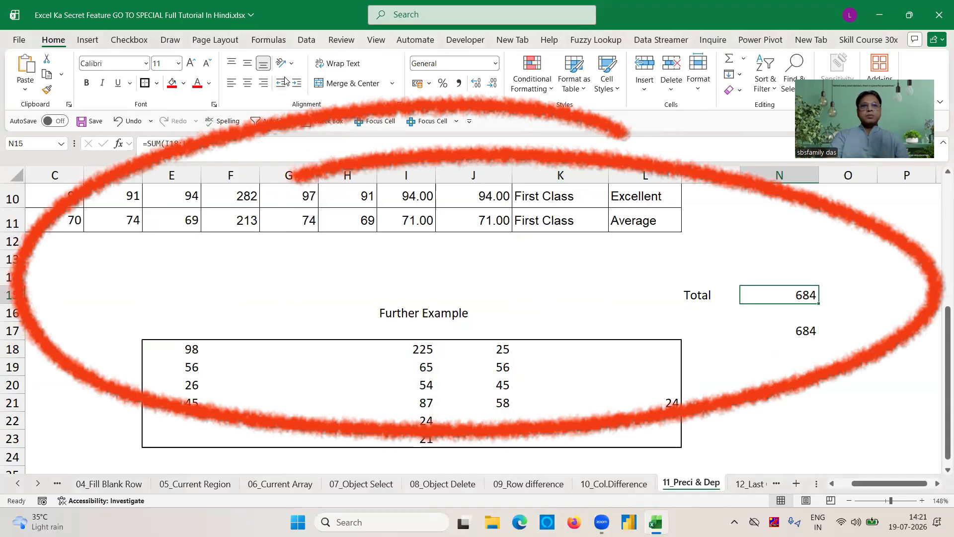
- Trace the precedents of the SUM total in N15 and remove the arrow
left_click(266, 42)
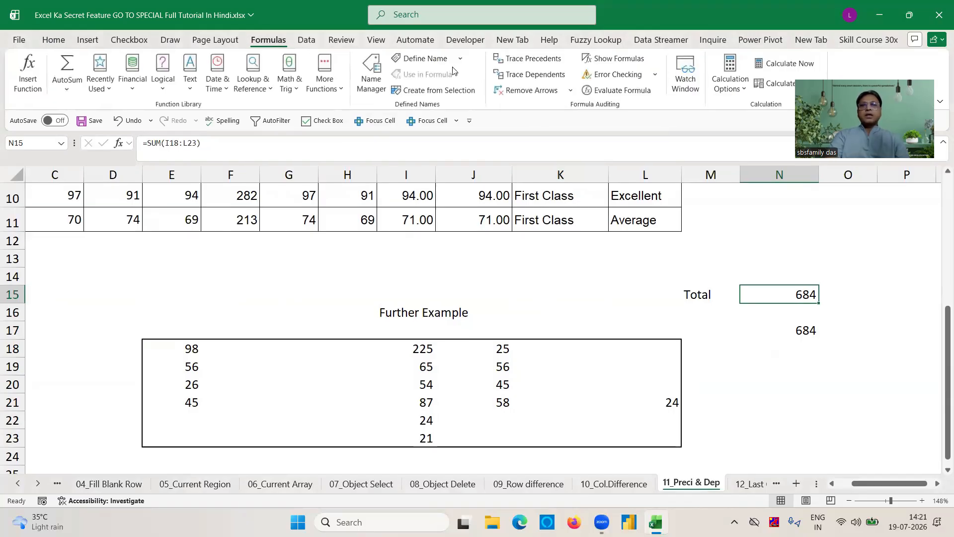
left_click(525, 62)
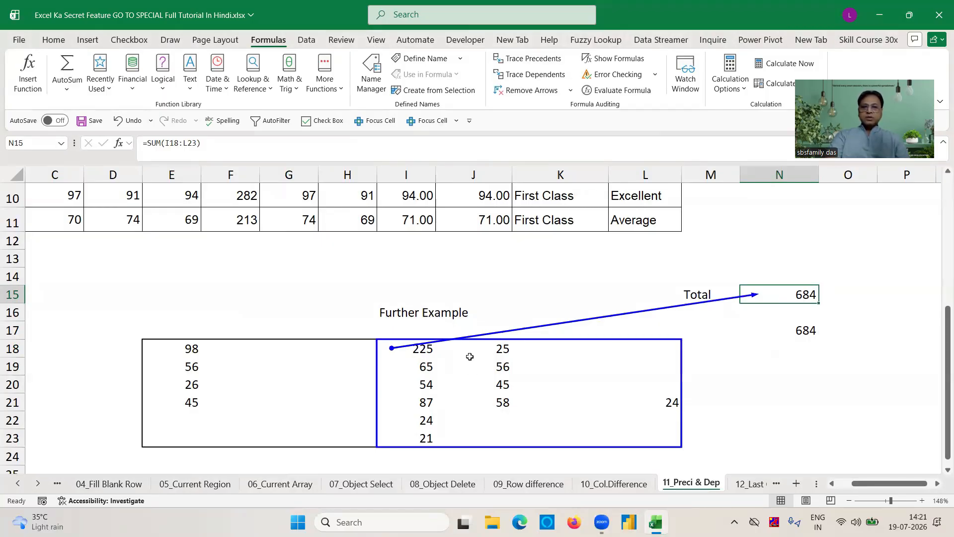
left_click(711, 325)
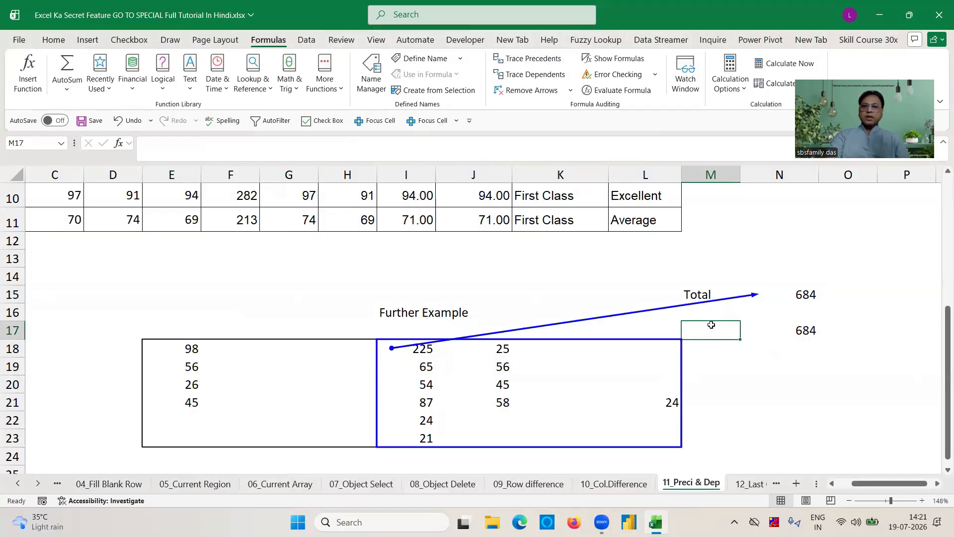
left_click(521, 92)
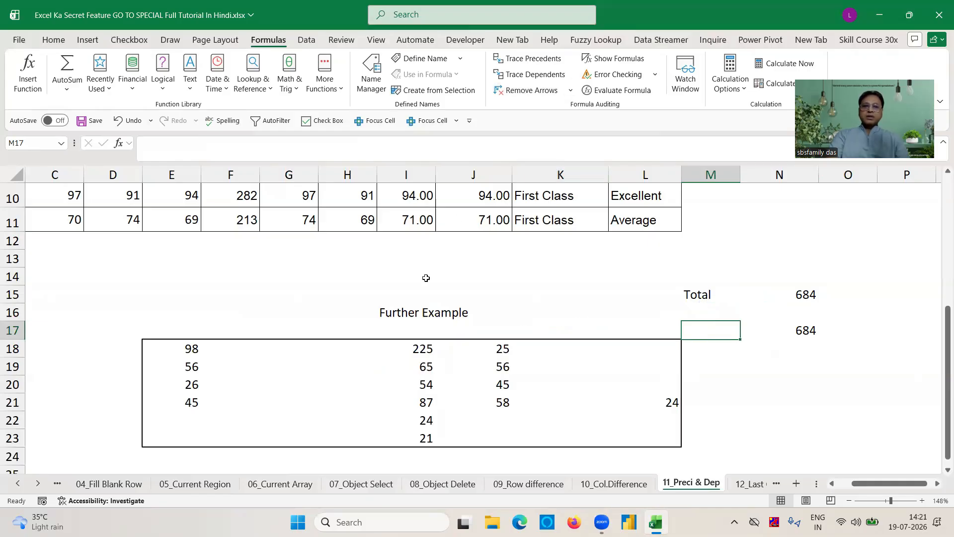
- Examine the formula in I18 and the cells it refers to, leaving it unchanged
left_click(419, 350)
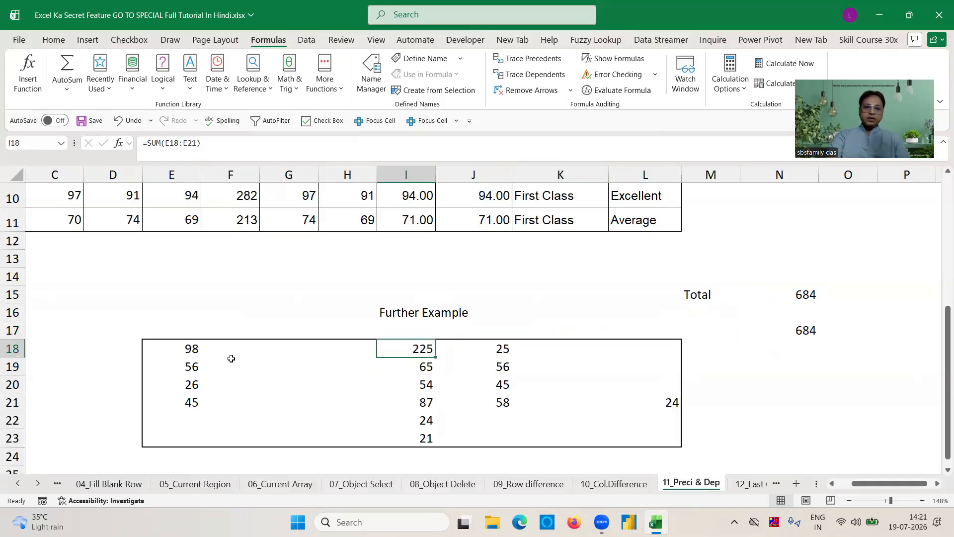
double_click(407, 343)
key("Return")
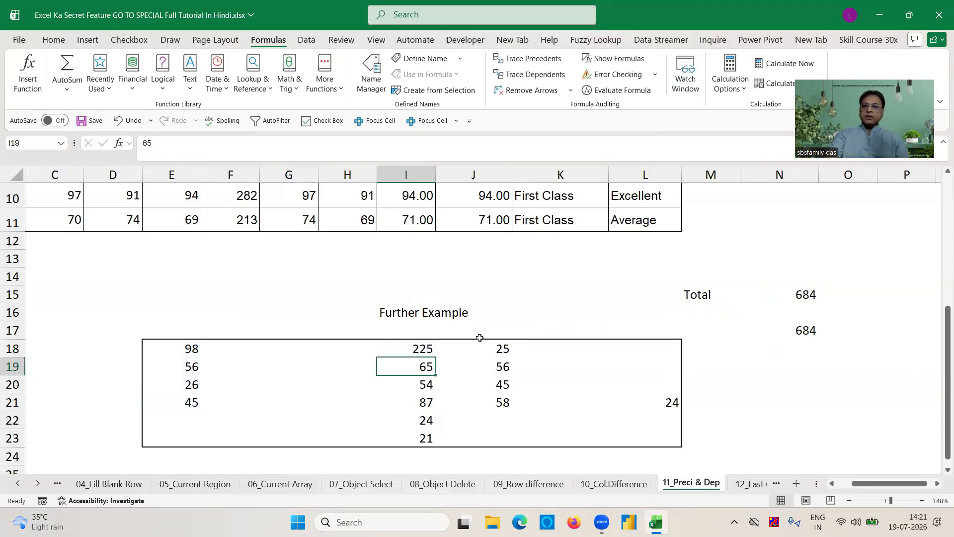
- Trace the precedents of N15 again to check its direct source range, and clear the arrow
left_click(805, 290)
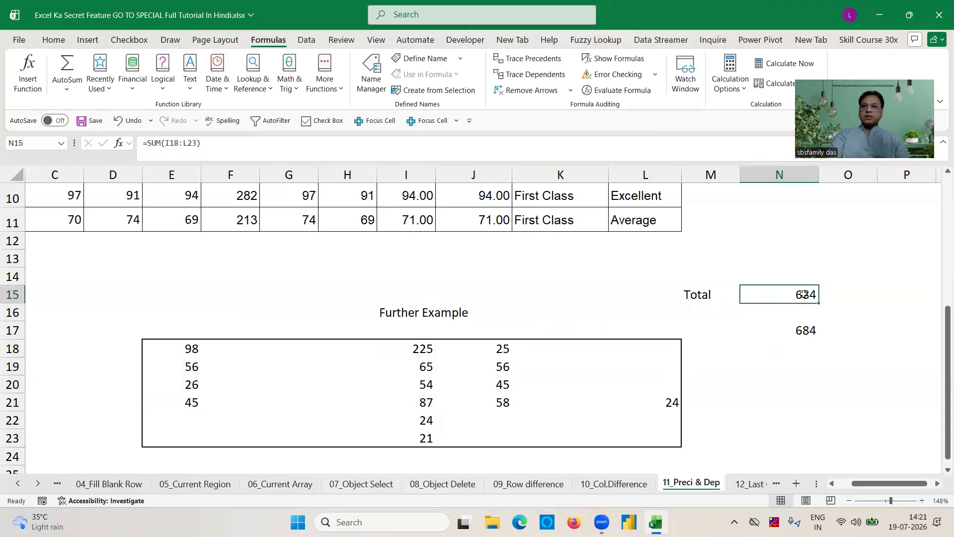
left_click(529, 58)
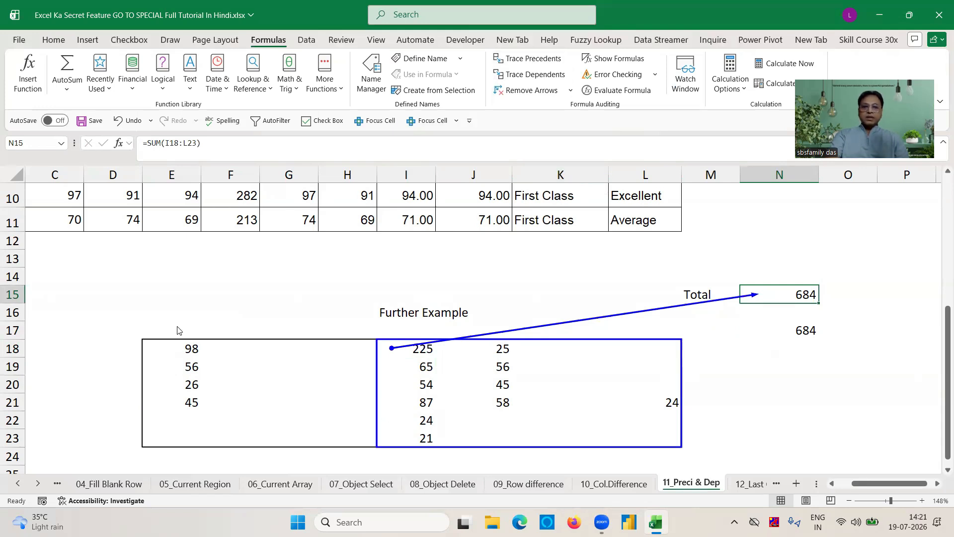
left_click(549, 284)
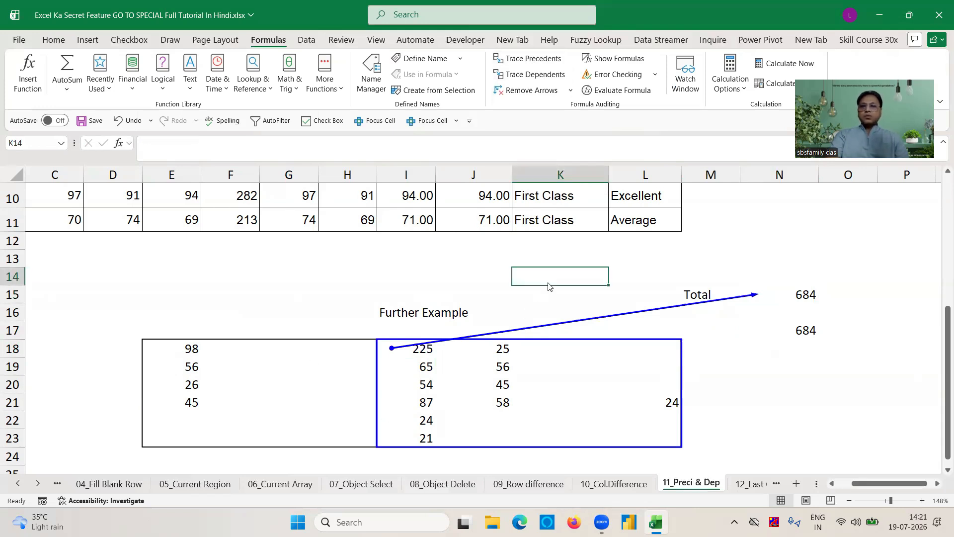
left_click(742, 354)
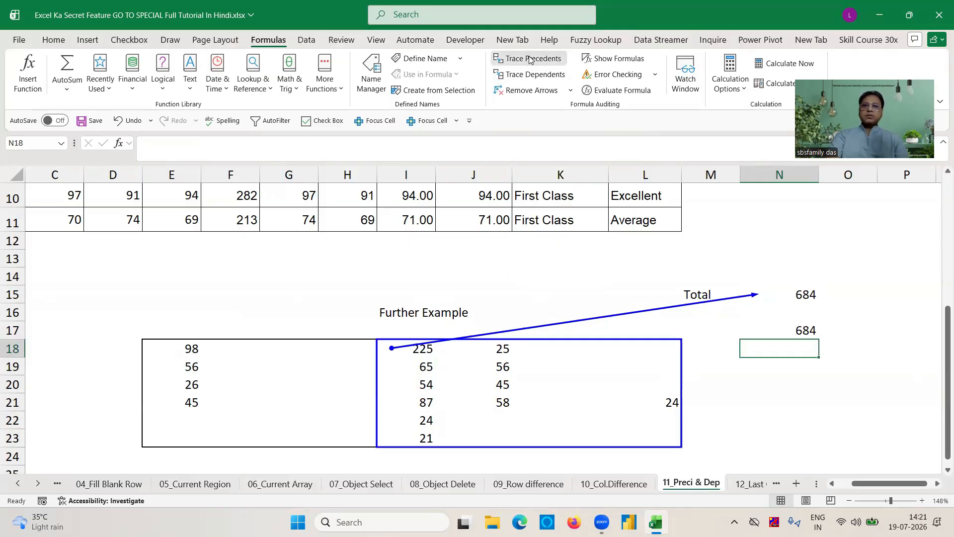
left_click(523, 93)
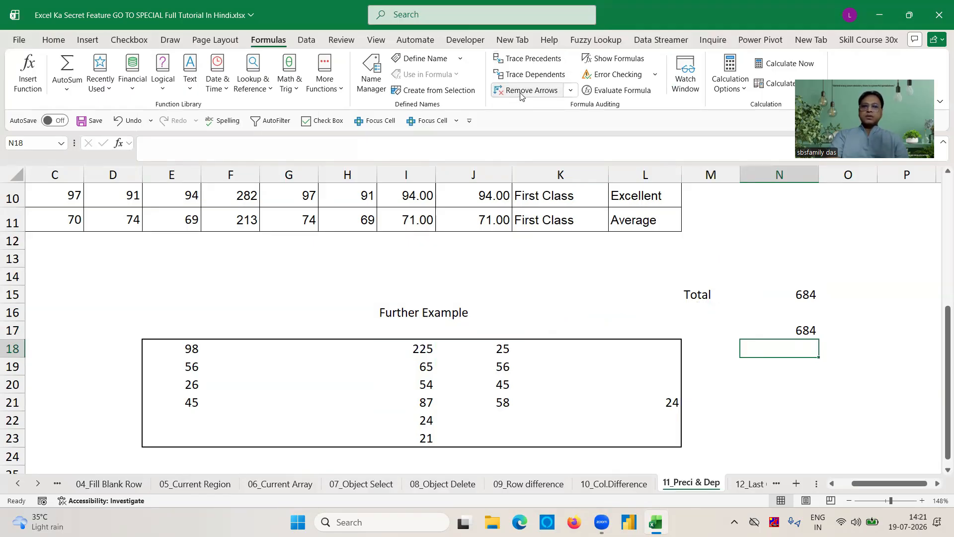
- Trace the precedents of the cell-by-cell addition formula in N17 and remove the arrows
left_click(798, 332)
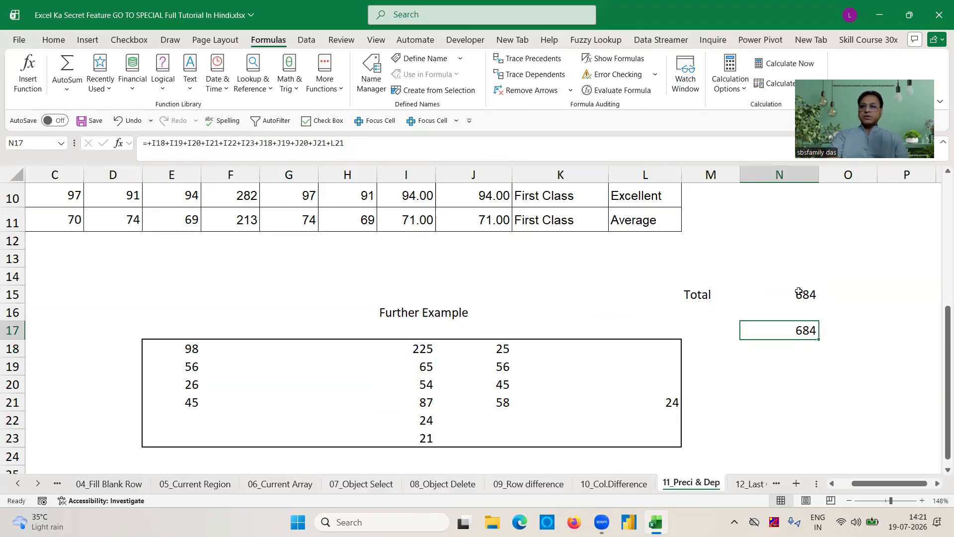
left_click(527, 60)
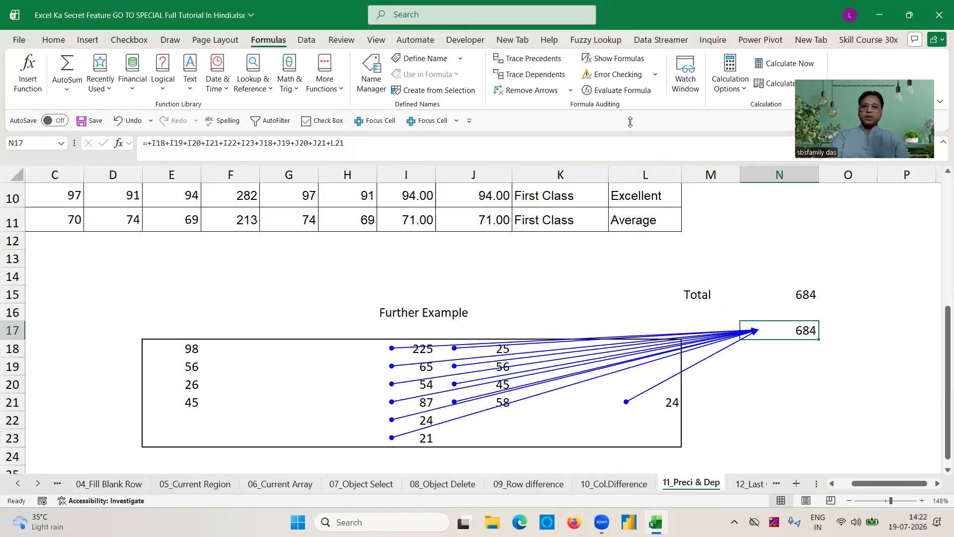
left_click(555, 239)
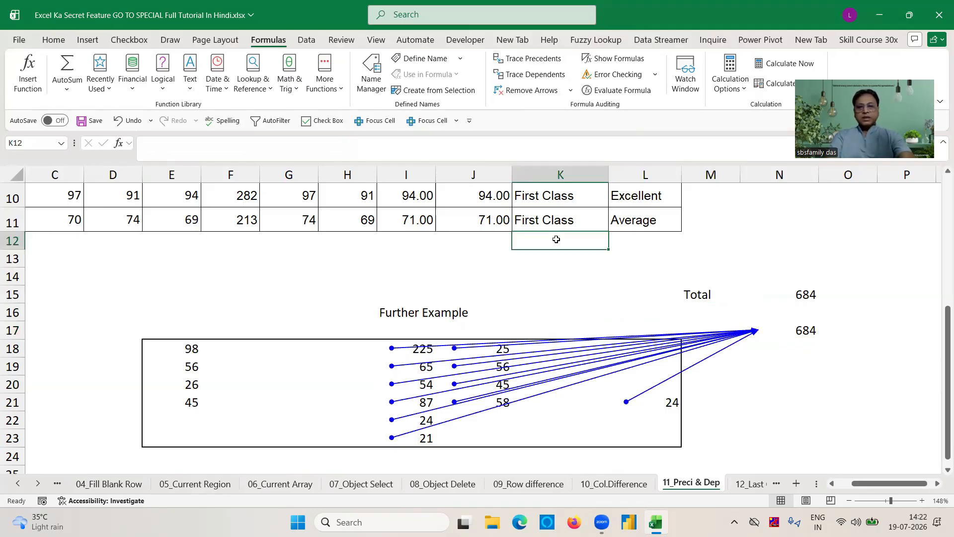
left_click(526, 90)
- Select the precedents of the SUM total in N15 using Go To Special
left_click(797, 295)
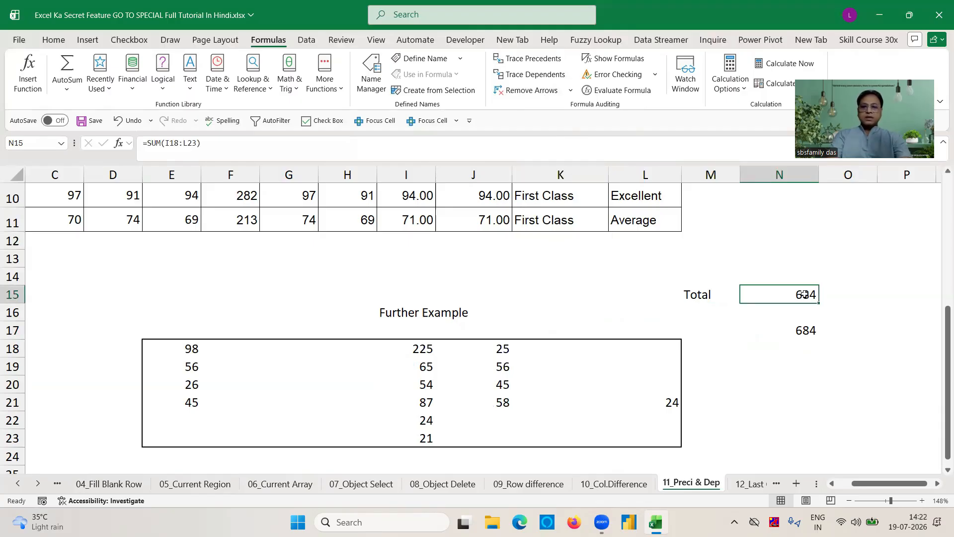
key("F5")
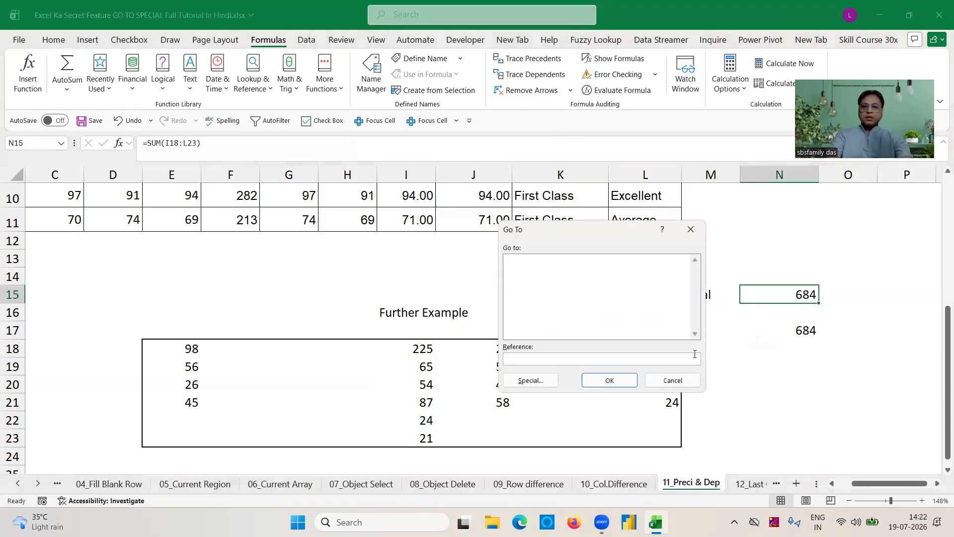
left_click(529, 380)
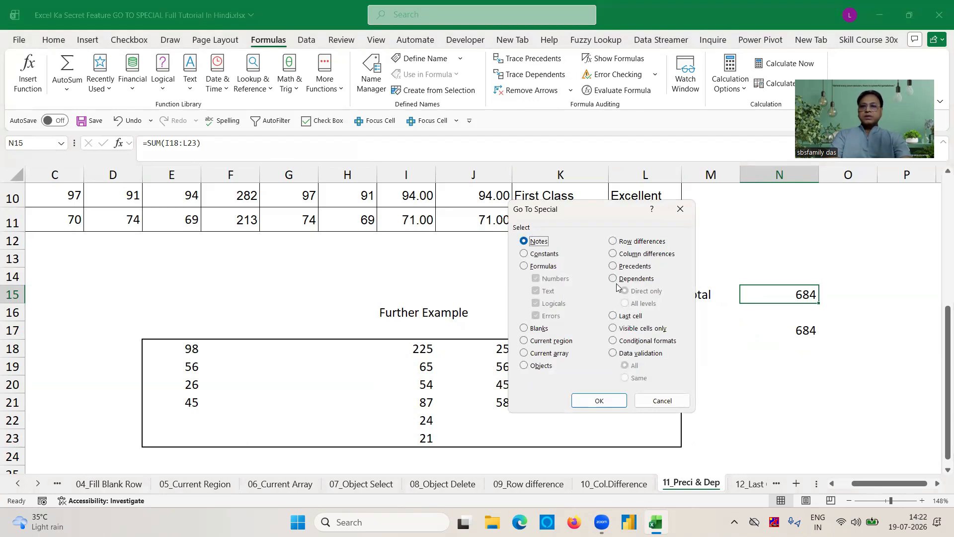
left_click(614, 267)
left_click(592, 403)
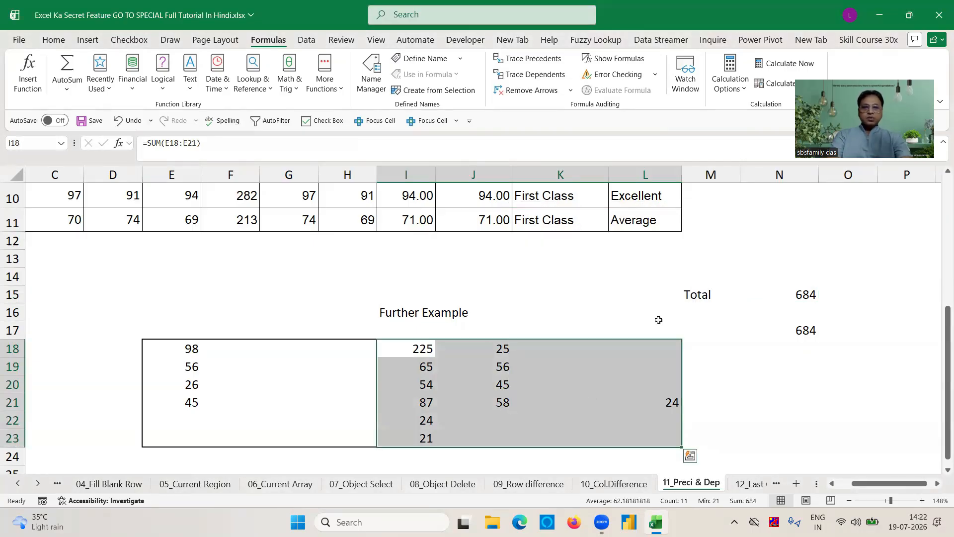
- Select the precedents of the cell-by-cell addition formula in N17 using Go To Special
left_click(788, 331)
key("ctrl+g")
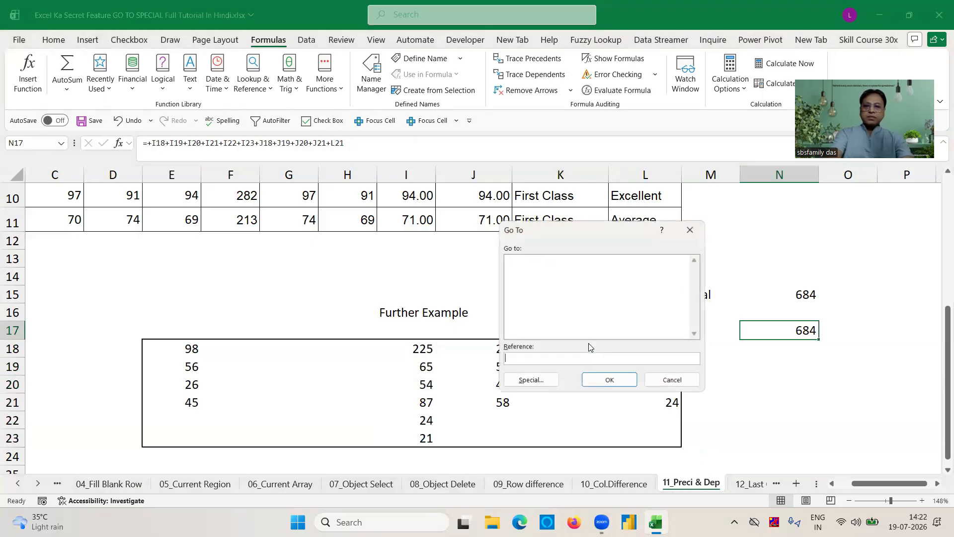
left_click(531, 386)
left_click(614, 267)
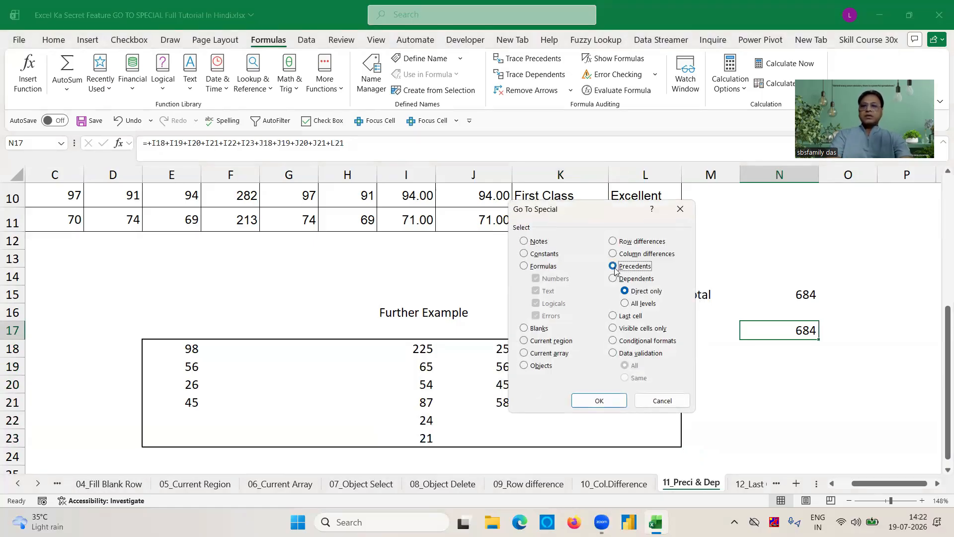
left_click(600, 401)
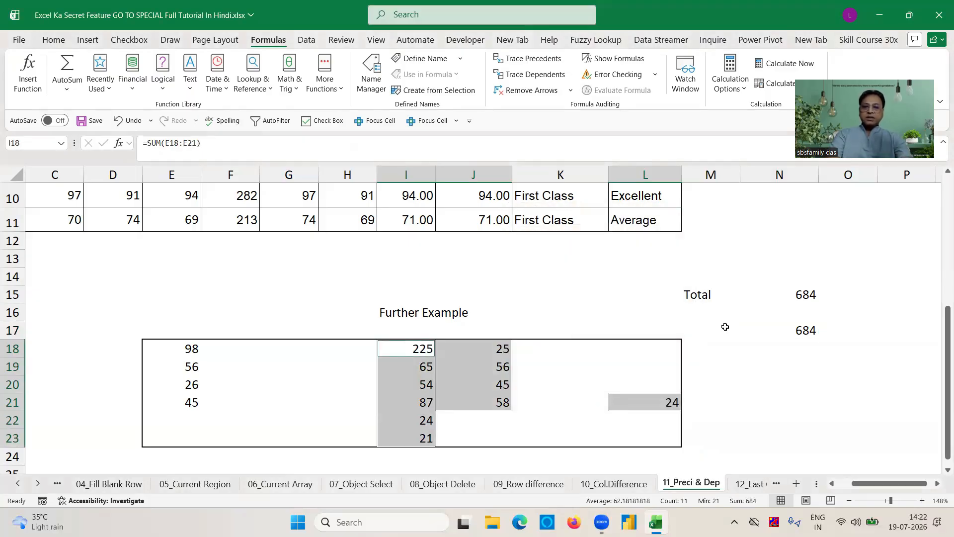
- Try to select the dependents of N17 at all levels using Go To Special
left_click(805, 331)
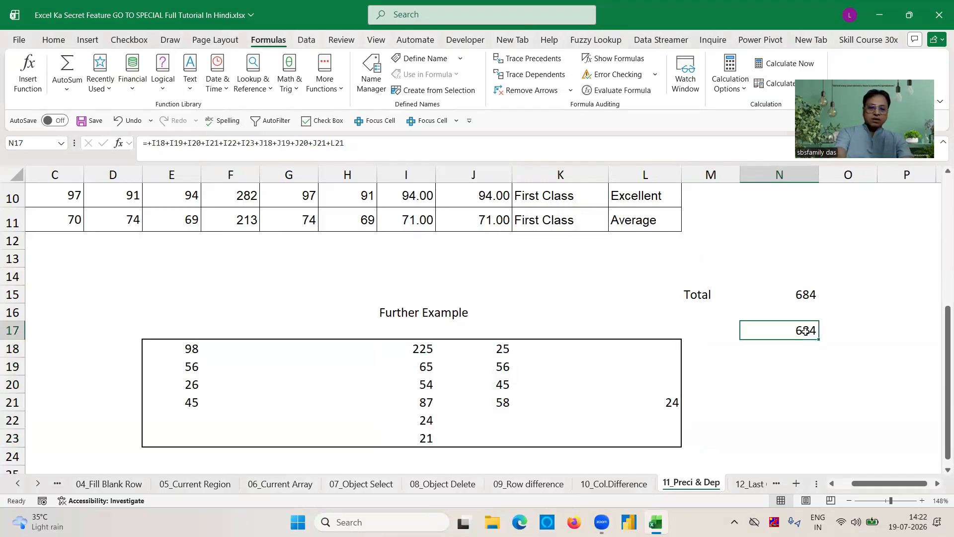
key("F5")
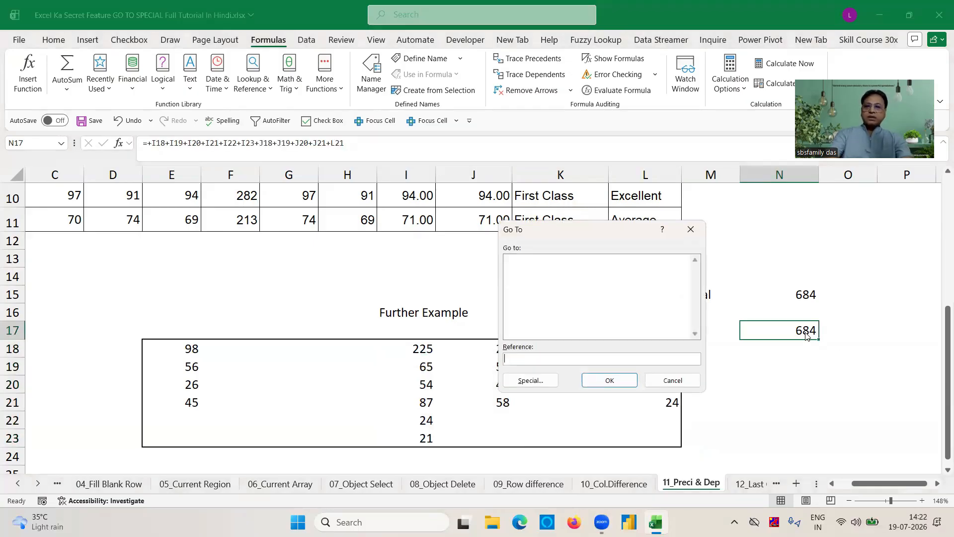
left_click(539, 380)
left_click(614, 279)
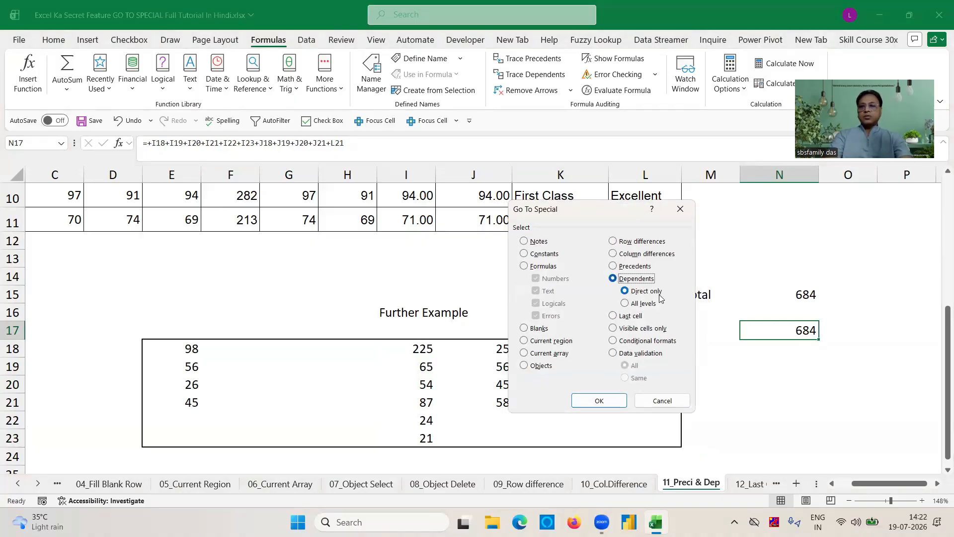
left_click(625, 305)
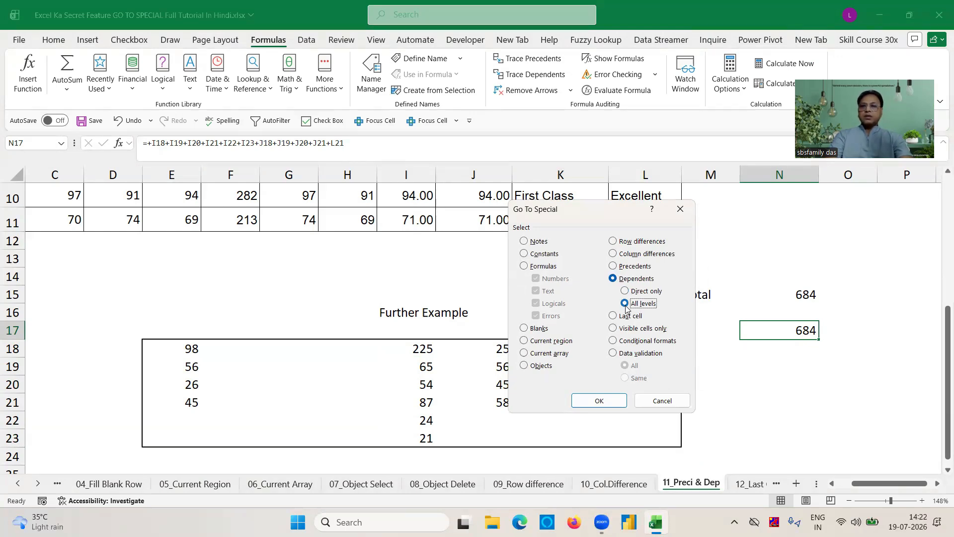
left_click(600, 401)
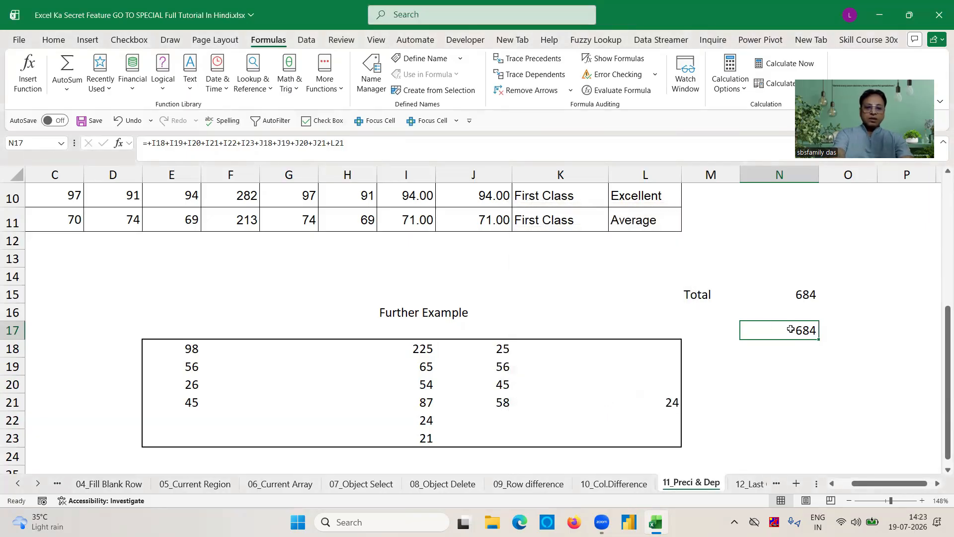
- Select N17's precedents again with Go To Special limited to direct only, and deselect them
key("ctrl+g")
left_click(529, 380)
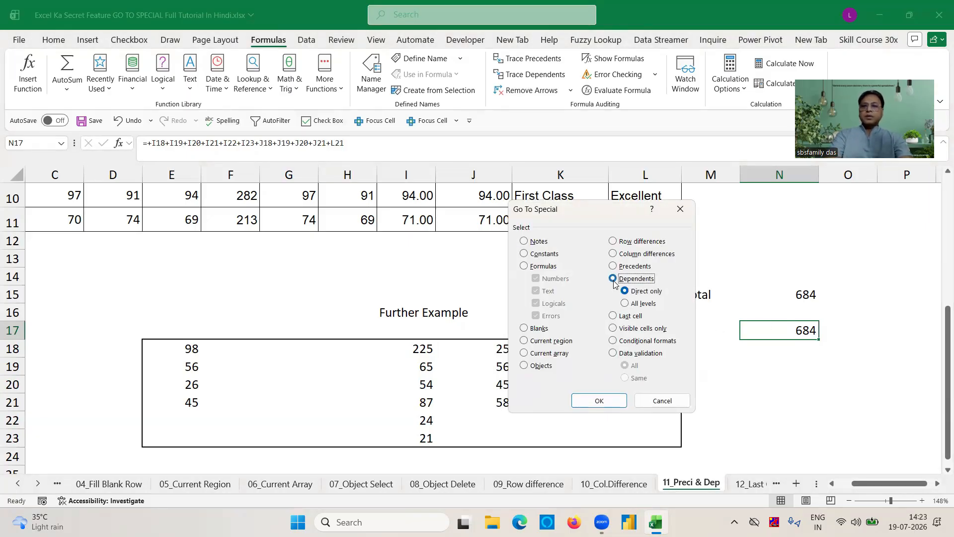
left_click(626, 304)
key("alt+p")
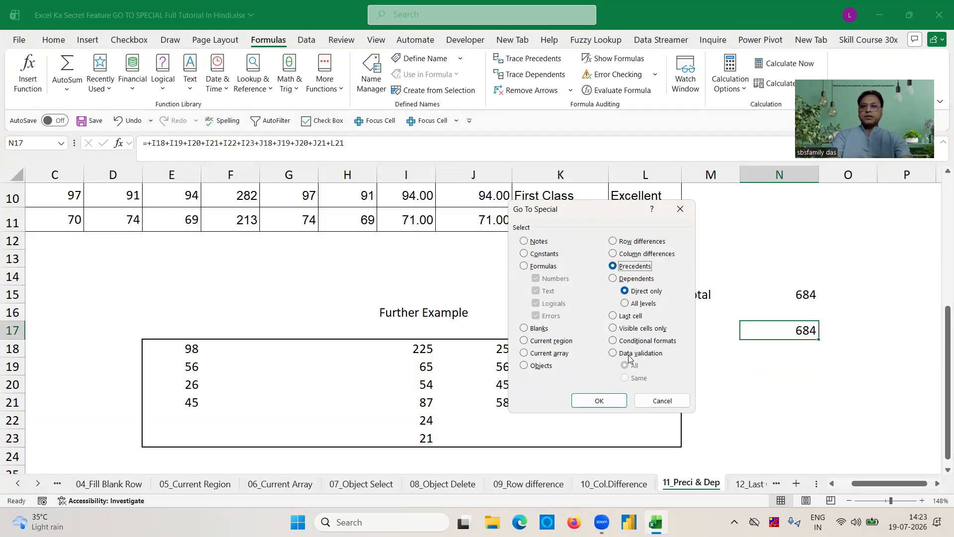
left_click(599, 400)
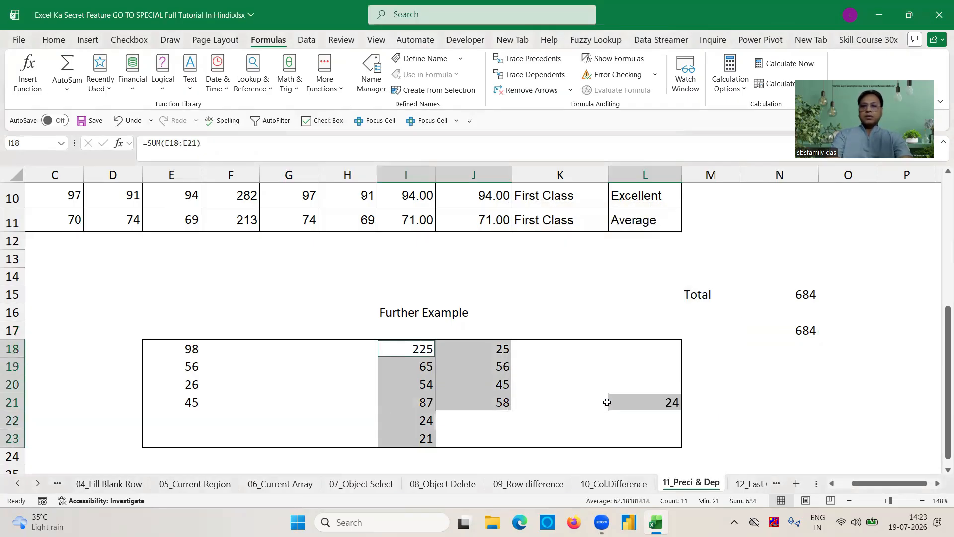
left_click(677, 324)
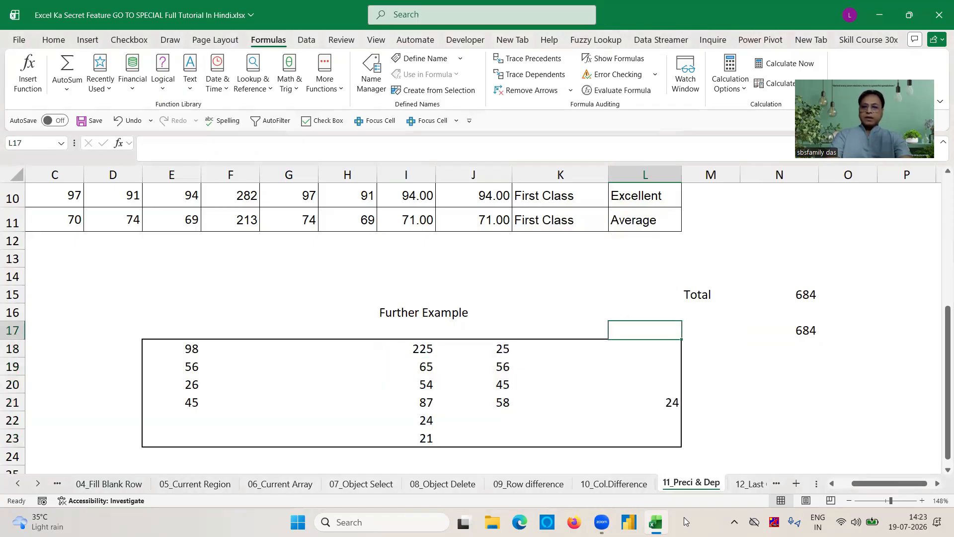
- On the 12_Last Cell sheet, enter "om sai excelducation" in cell E32 below the employee table
left_click(750, 486)
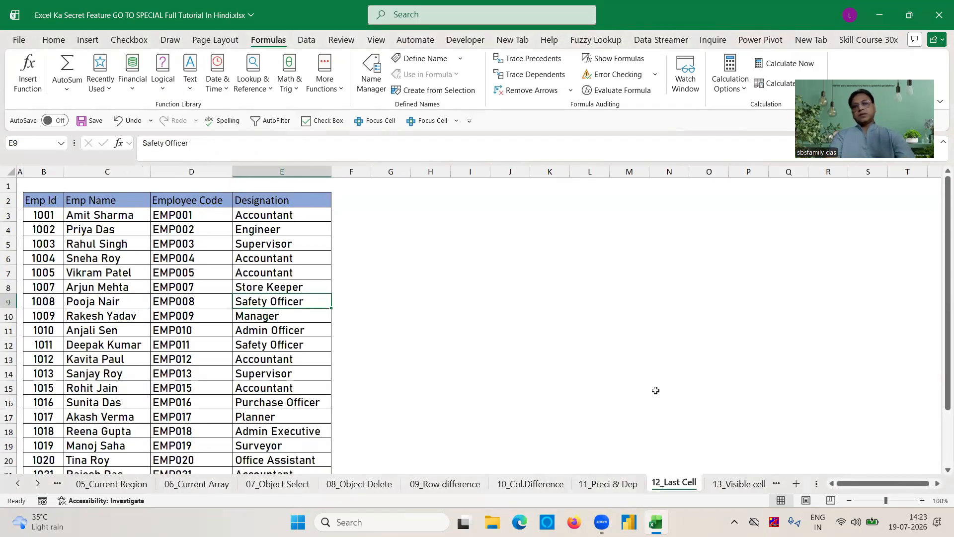
left_click(422, 292)
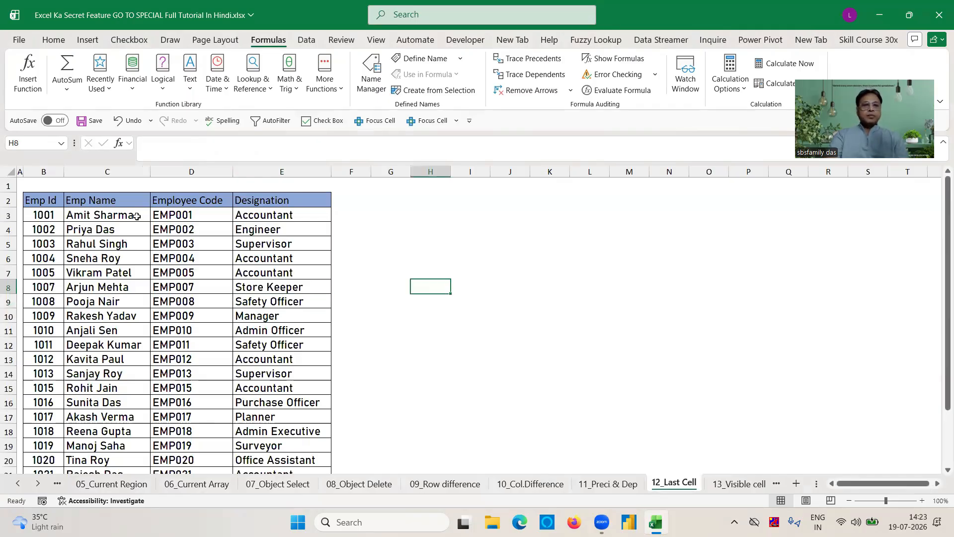
left_click(50, 213)
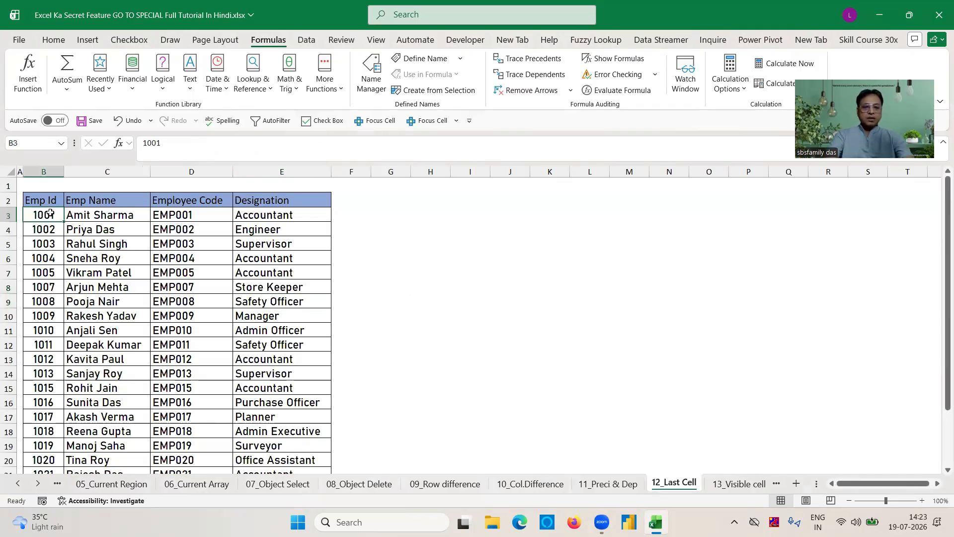
key("ctrl+g")
key("Escape")
key("ctrl+End")
type("om sai ")
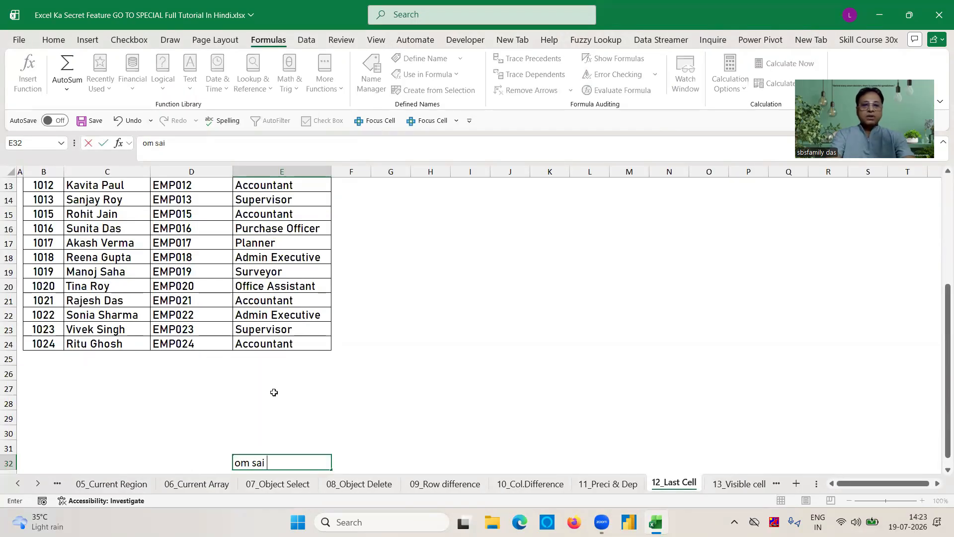
type("excelducation")
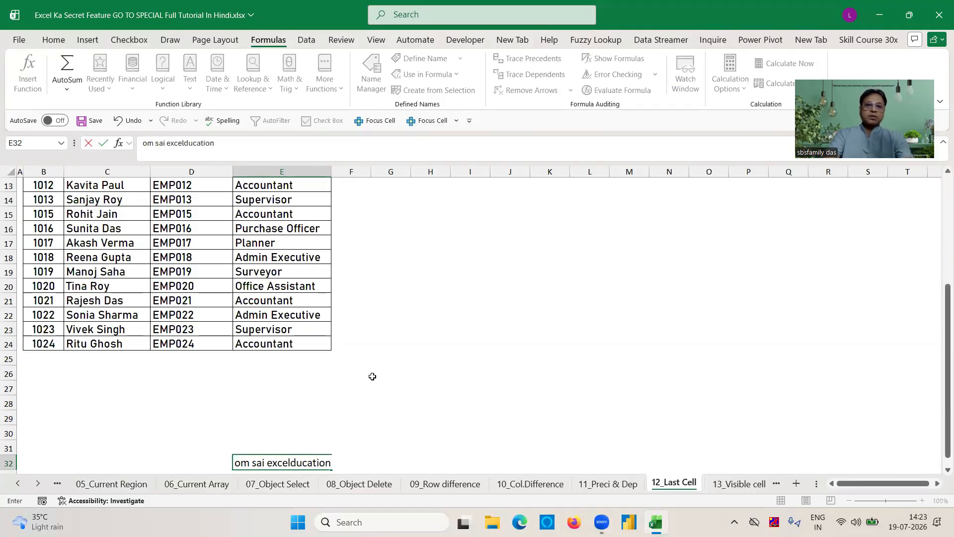
- Starting from E20, jump to the sheet's last used cell with the Last cell option of Go To Special
left_click(283, 287)
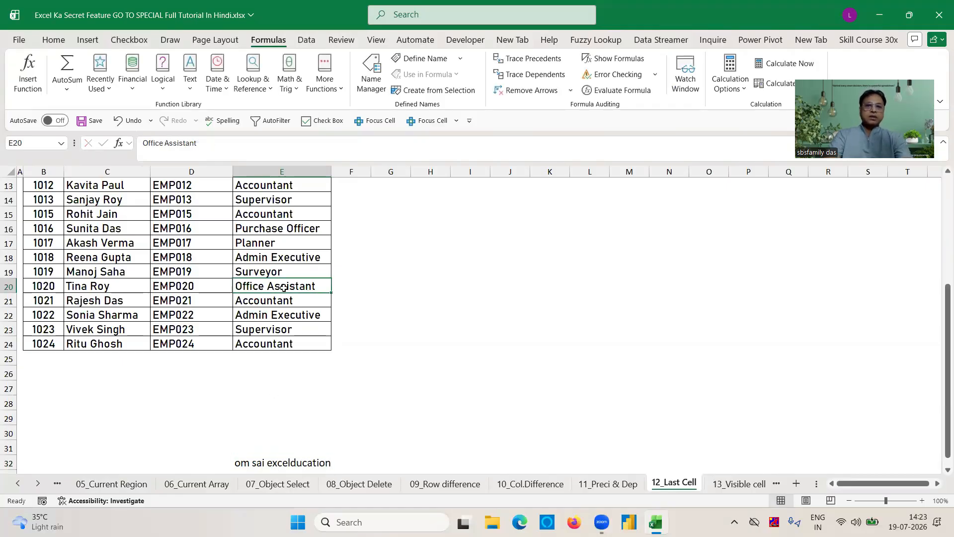
key("F5")
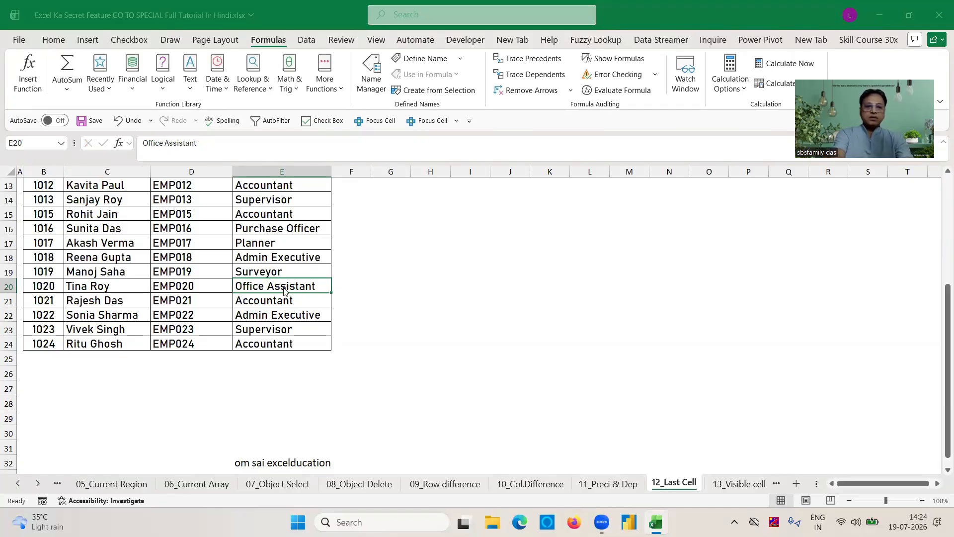
left_click(530, 380)
left_click(613, 317)
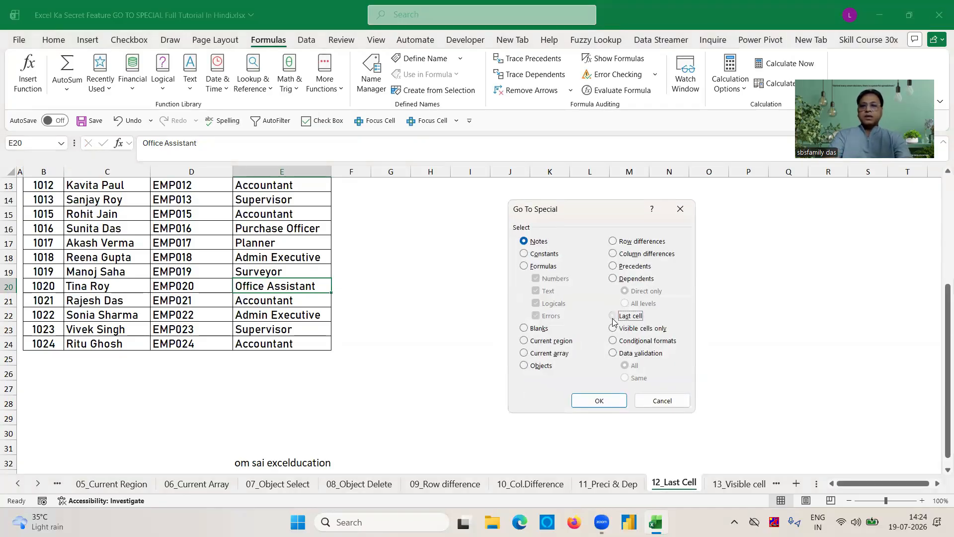
left_click(601, 400)
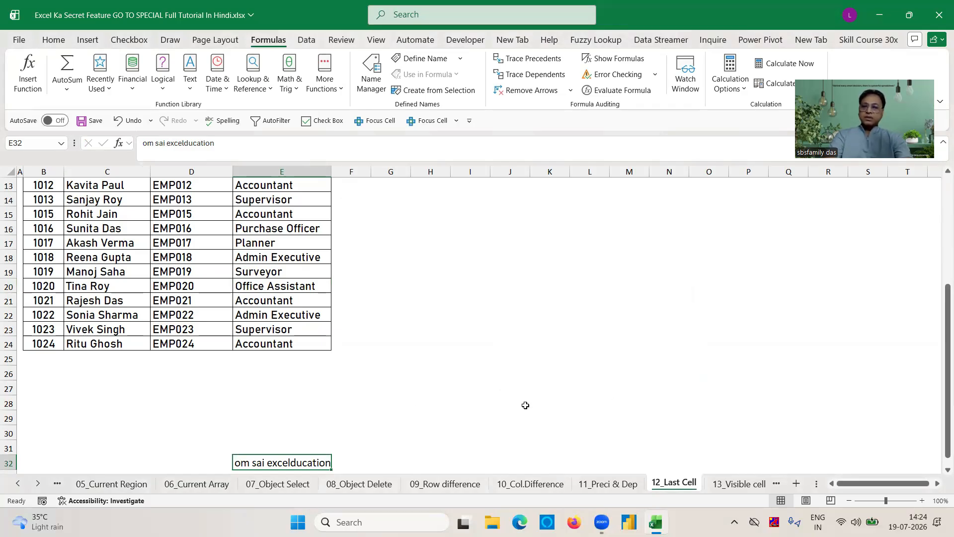
- On the 13_Visible cell sheet, expand the collapsed Engineer and Office Assistant groups
left_click(724, 480)
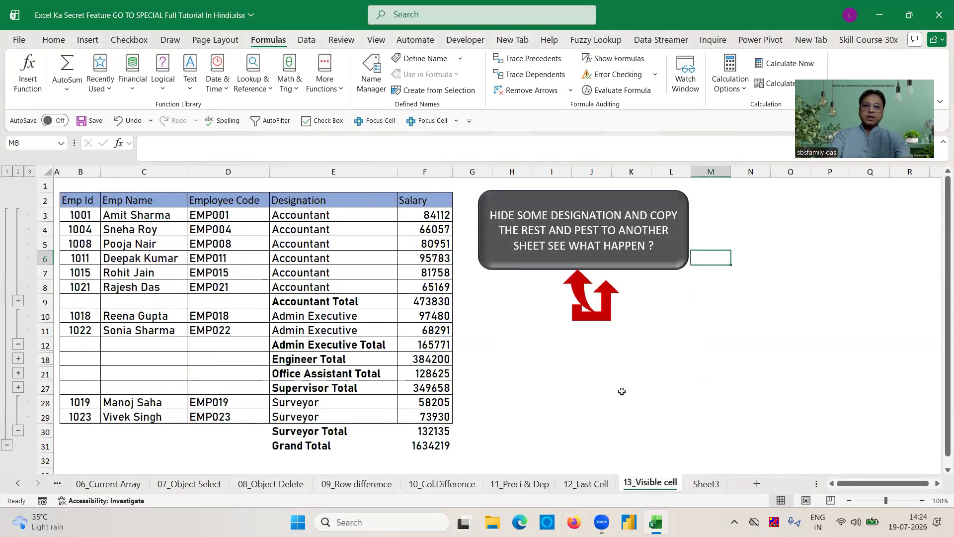
left_click(622, 392)
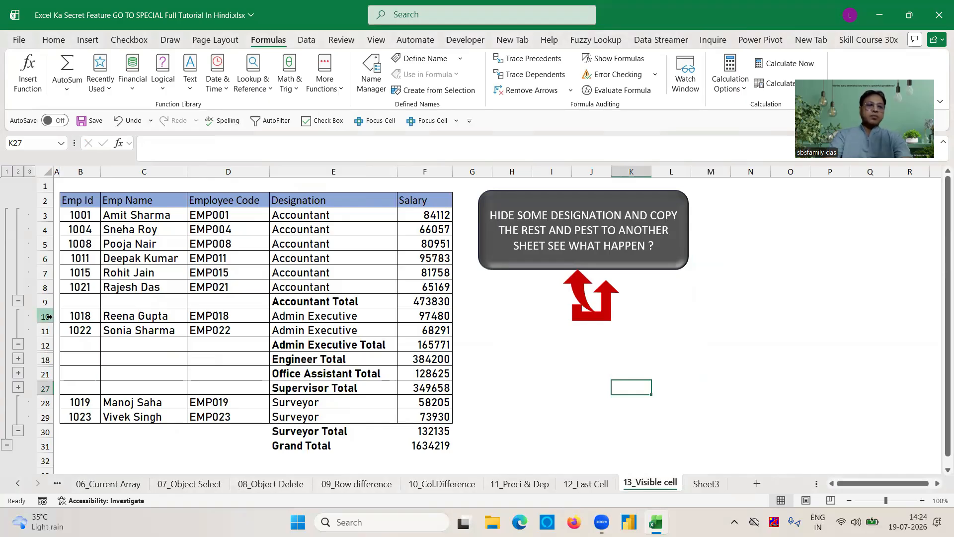
left_click(18, 359)
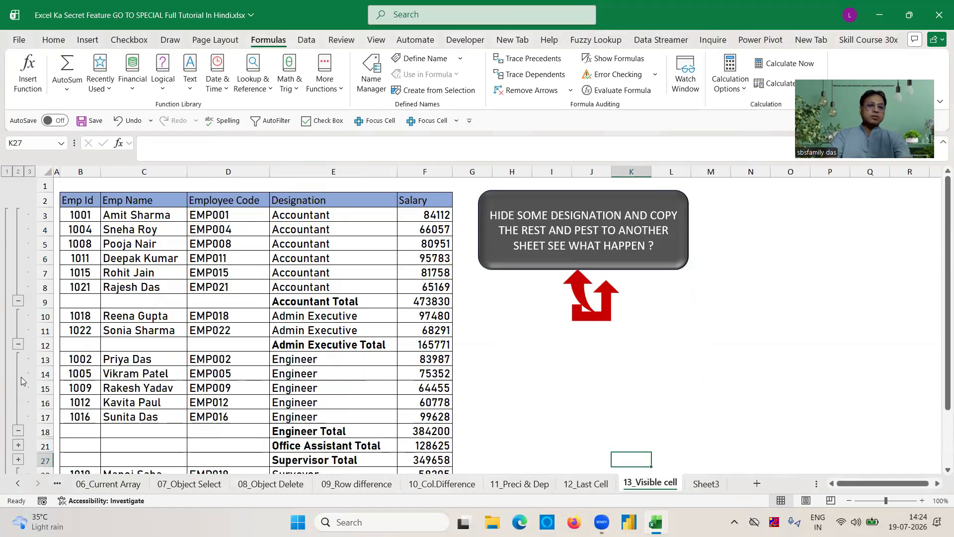
left_click(18, 444)
- Remove all subtotals from the employee salary table in B2:F30
left_click(82, 183)
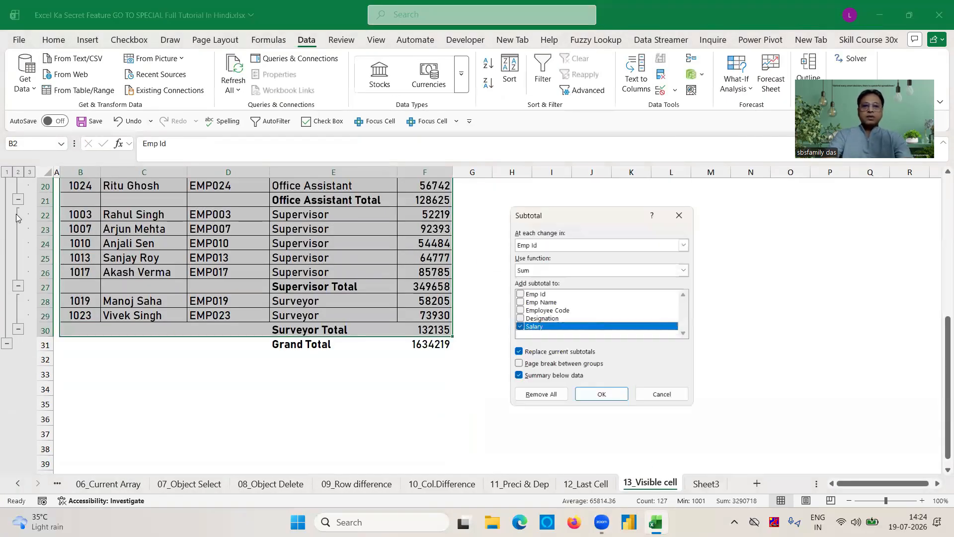
left_click(547, 396)
left_click(433, 277)
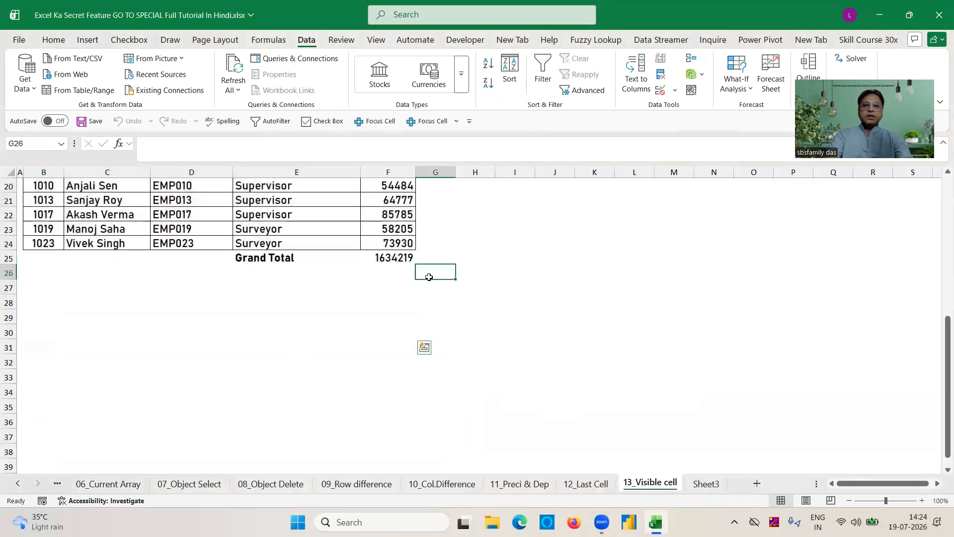
- Check the salary sums for the Accountant rows F3:F8 and the Admin Executive rows F9:F10 by selecting each range
key("Up")
key("Up")
key("Up")
key("Up")
key("Up")
key("Up")
key("ctrl+Up")
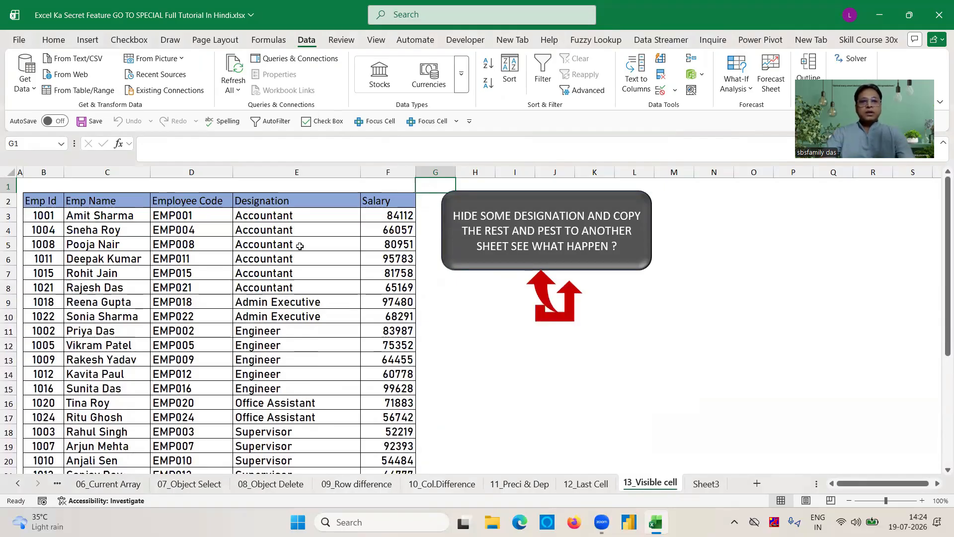
left_click(394, 211)
left_click_drag(394, 211, 394, 287)
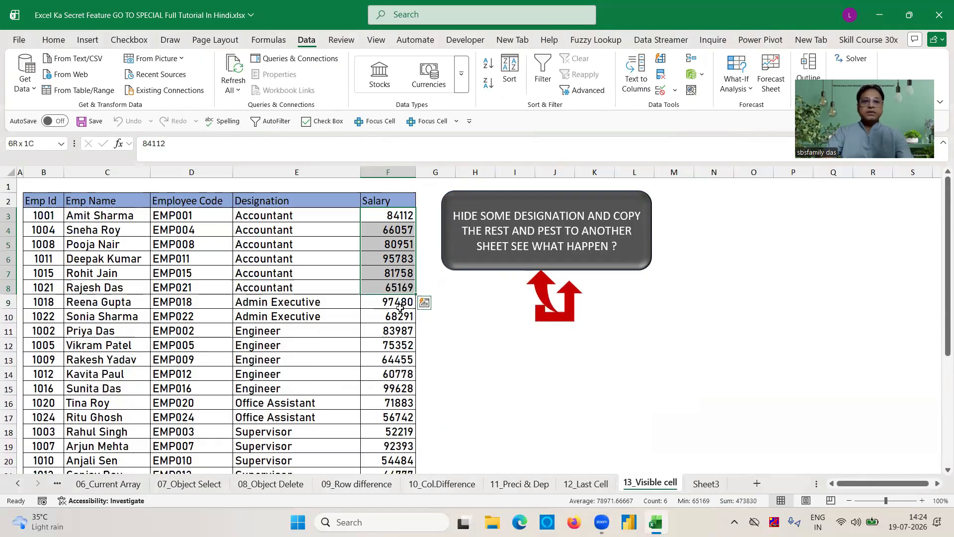
left_click_drag(399, 305, 398, 304)
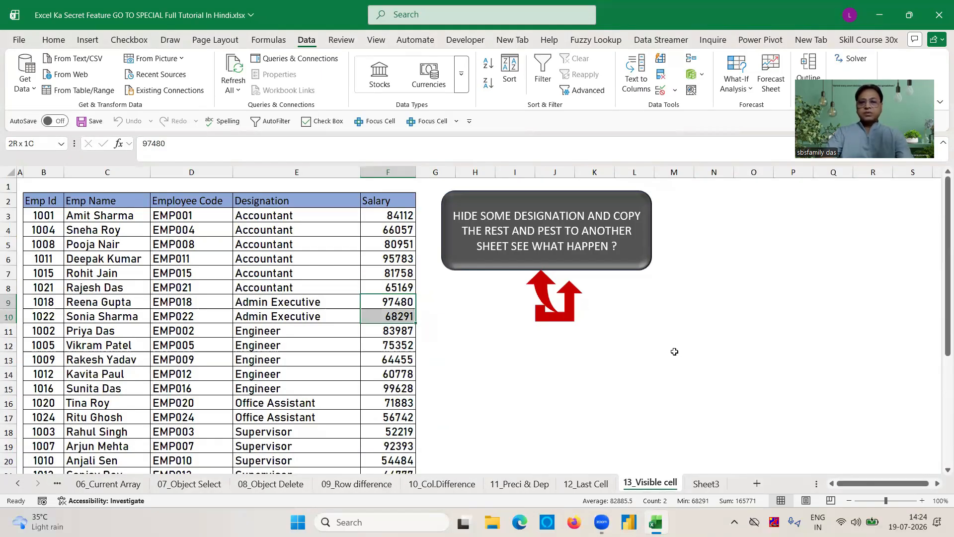
- Zoom the worksheet to 184% and return to the top of the employee table
left_click(895, 500)
left_click(815, 387)
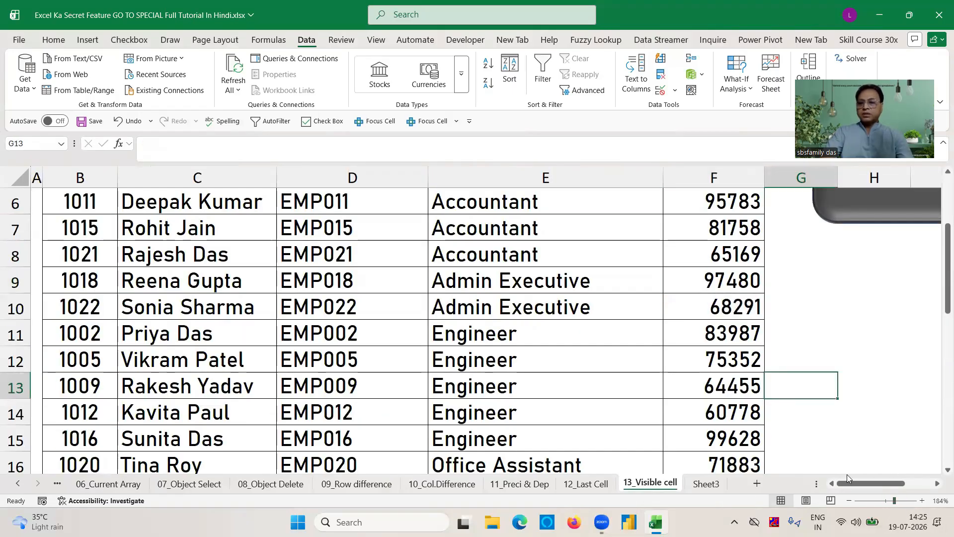
left_click(807, 365)
key("Up")
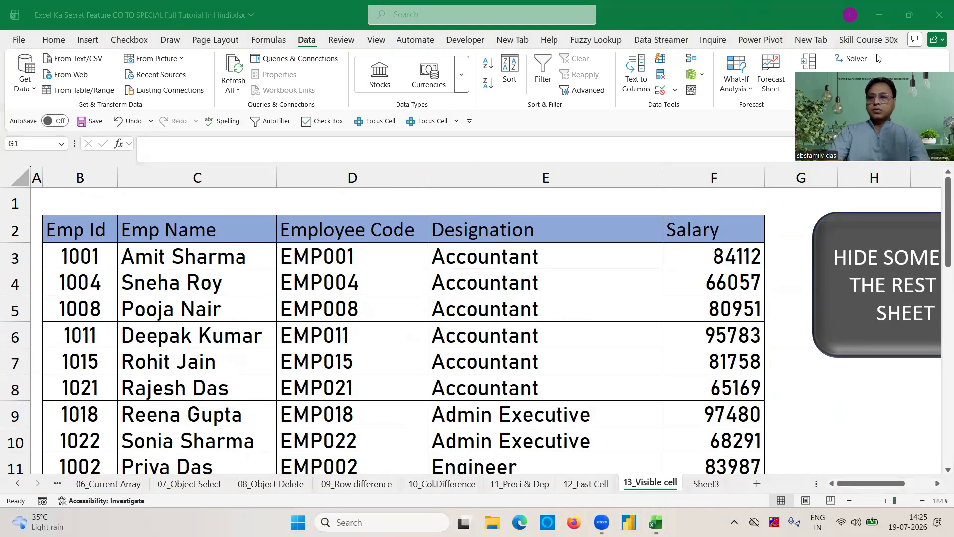
left_click_drag(878, 58, 878, 409)
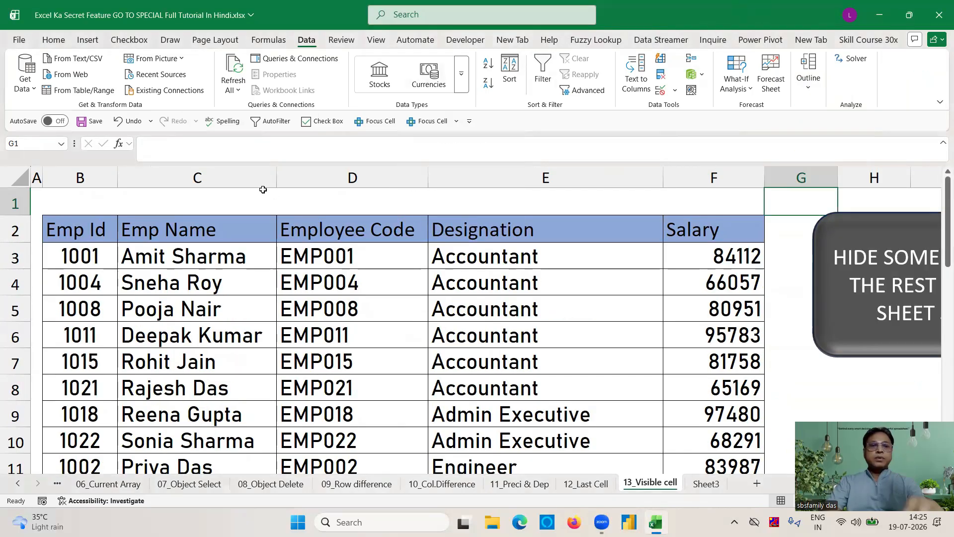
left_click(105, 228)
left_click(253, 325)
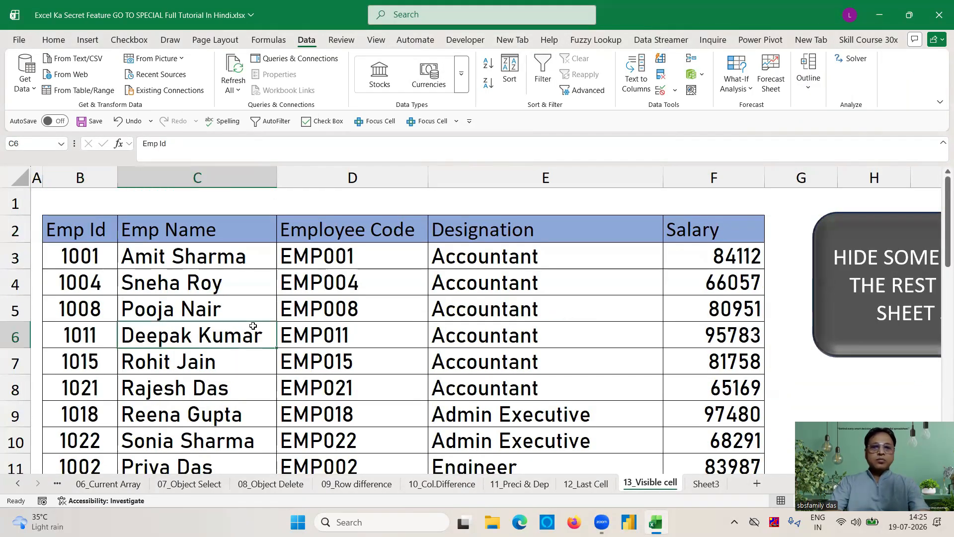
key("Right")
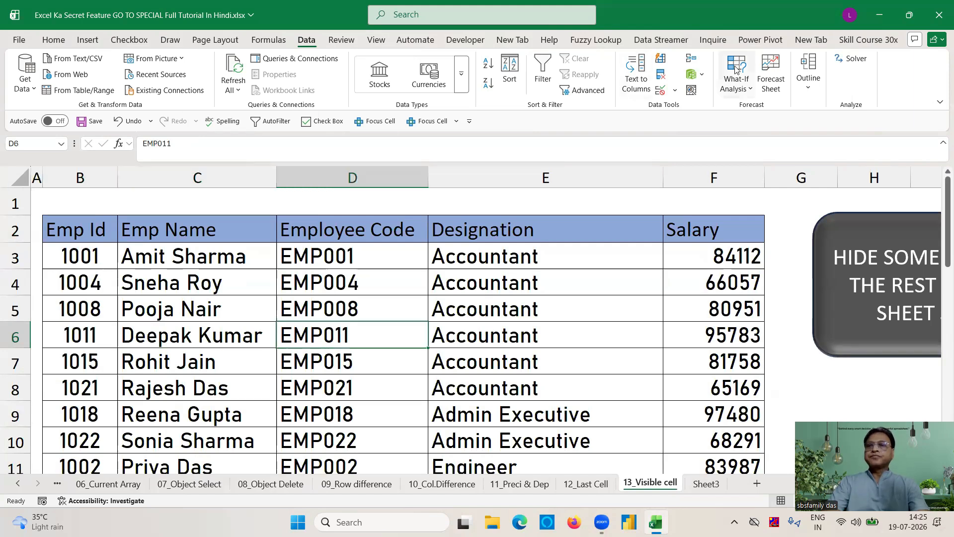
left_click(87, 40)
left_click(441, 275)
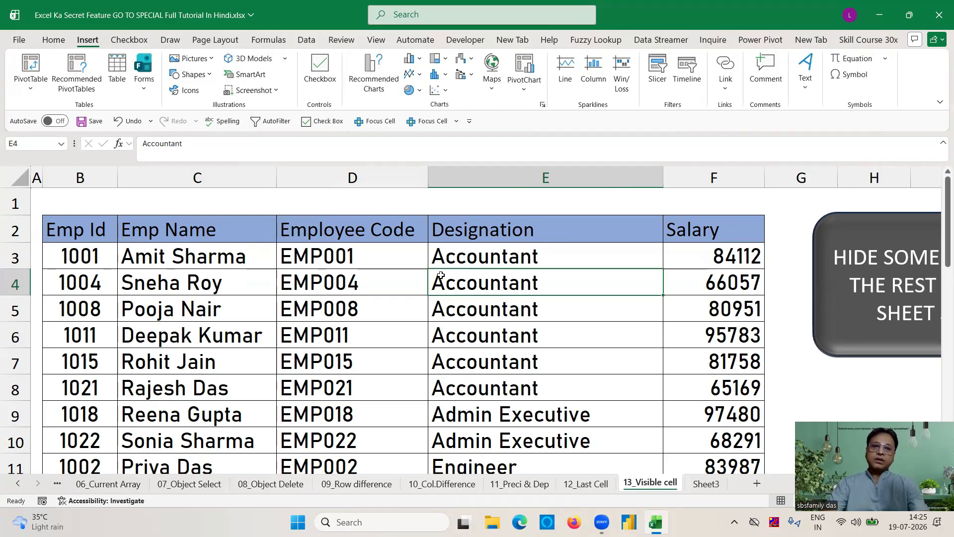
- Add subtotals to the employee table that sum Salary at each change in Designation
key("alt")
key("a")
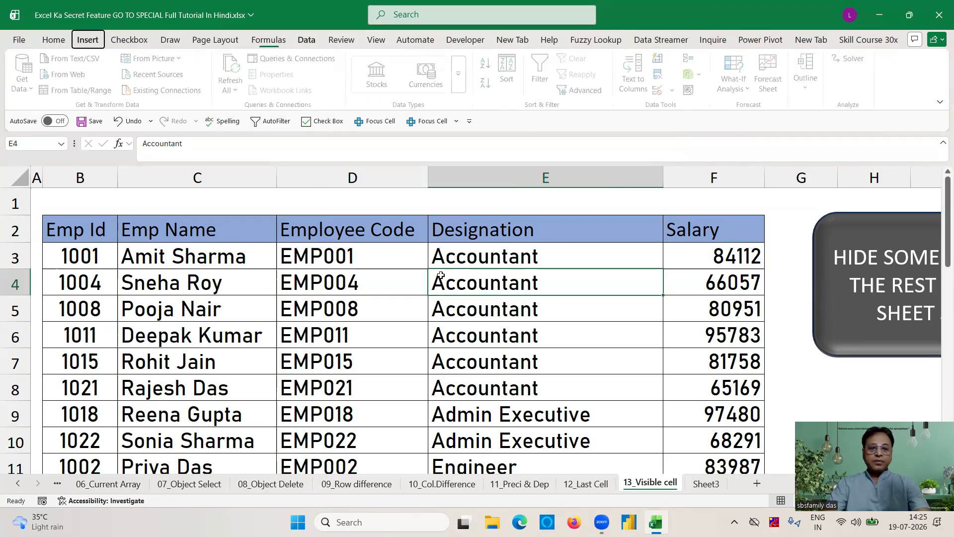
key("b")
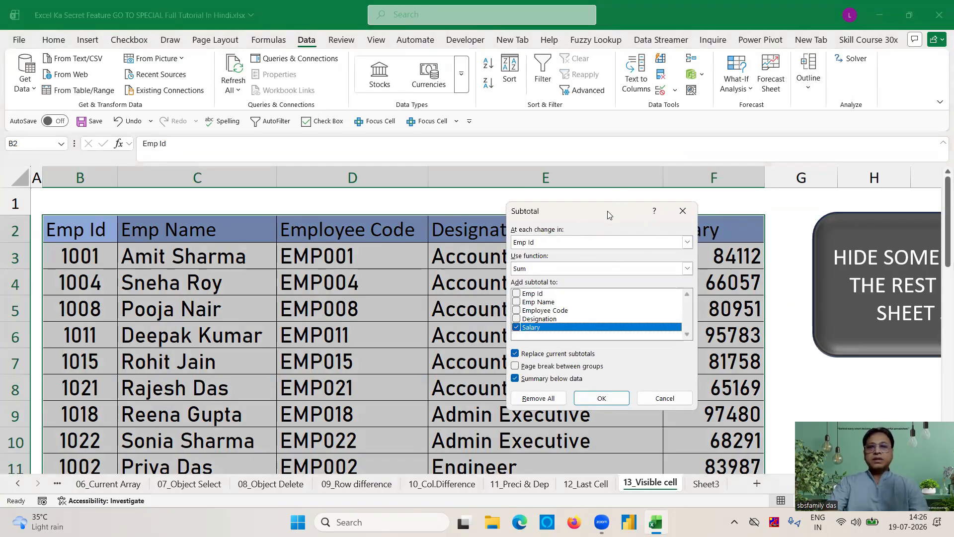
left_click_drag(609, 214, 320, 209)
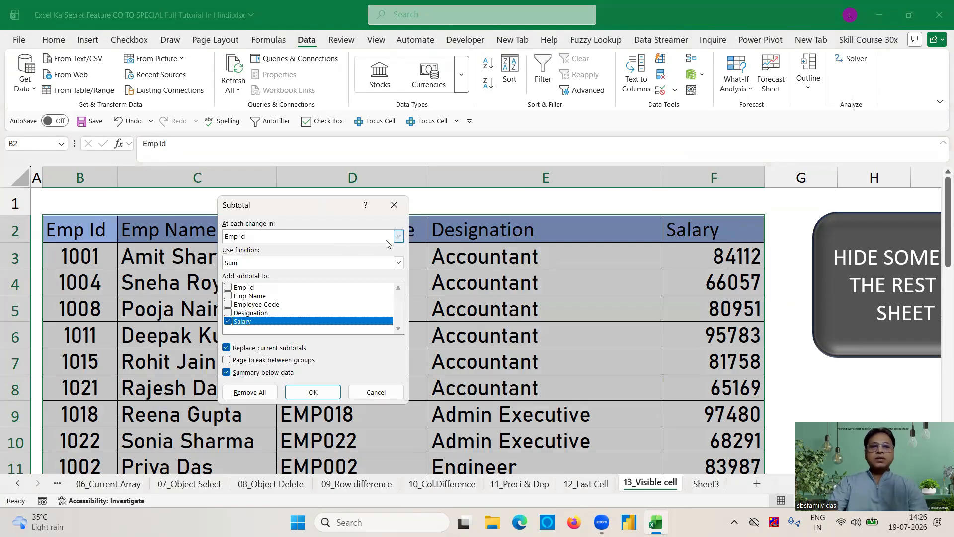
left_click(399, 237)
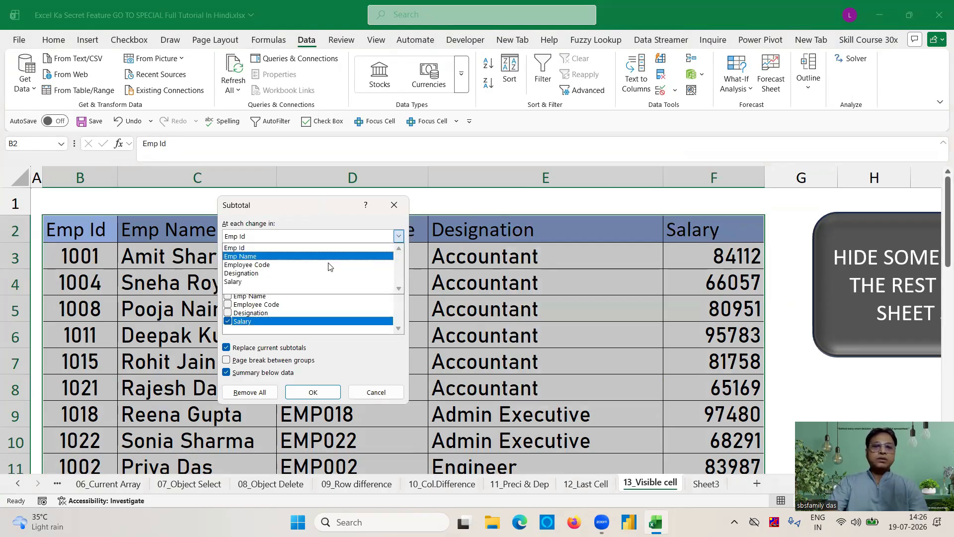
left_click(272, 278)
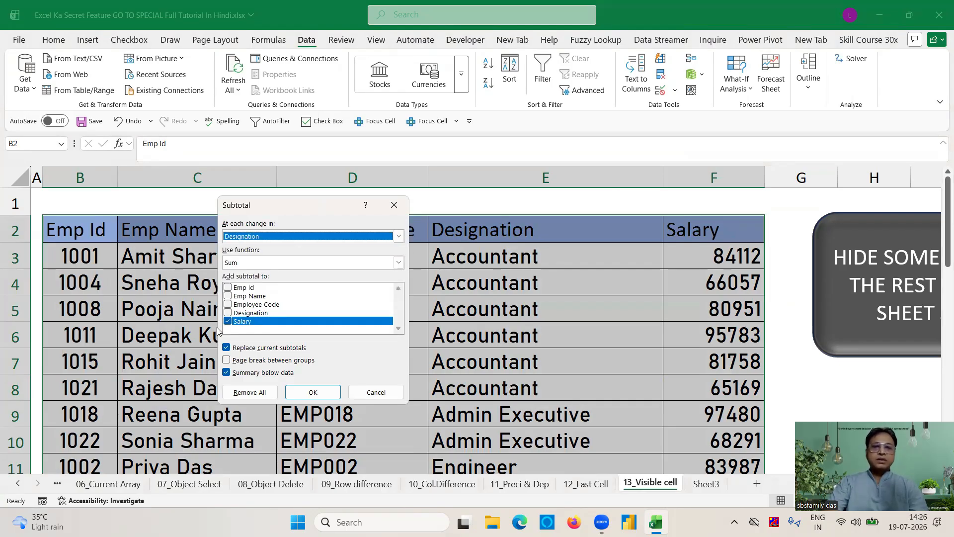
left_click(312, 391)
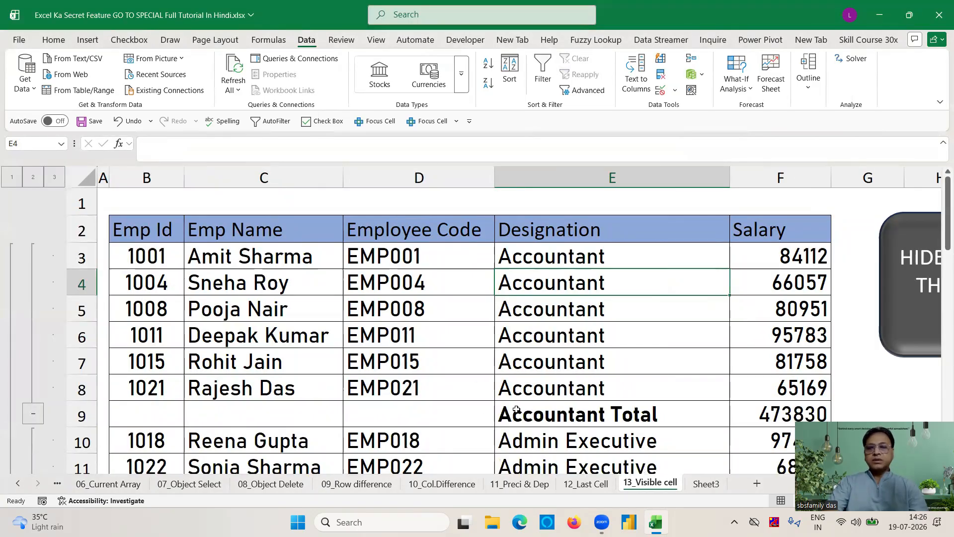
- Look through the subtotalled table to examine the total row inserted beneath each designation group
left_click(507, 412)
key("Right")
key("Right")
key("Right")
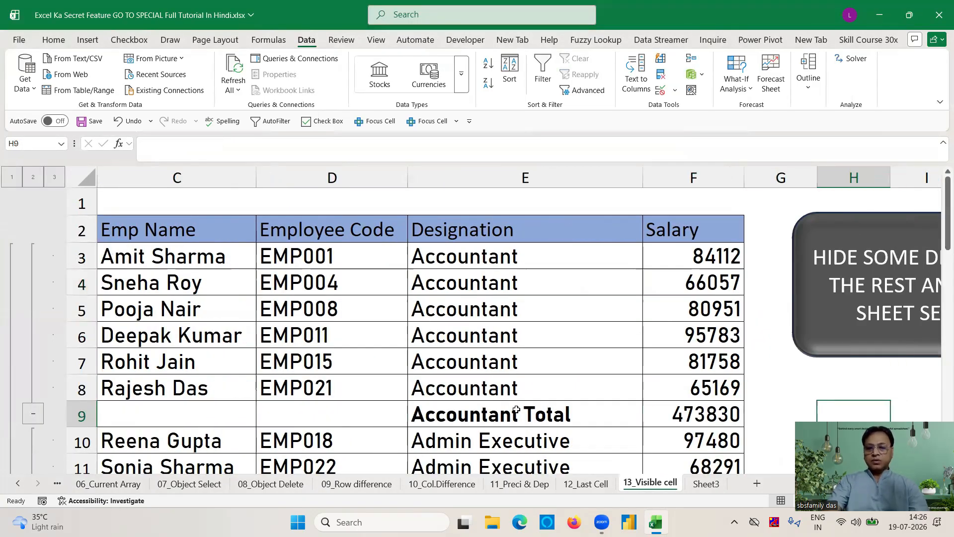
key("Left")
key("Down")
key("Down")
key("Down")
key("Down")
key("Down")
key("Down")
key("Down")
key("Down")
key("Down")
key("Down")
key("Down")
key("Down")
key("Down")
key("Down")
key("Down")
key("Down")
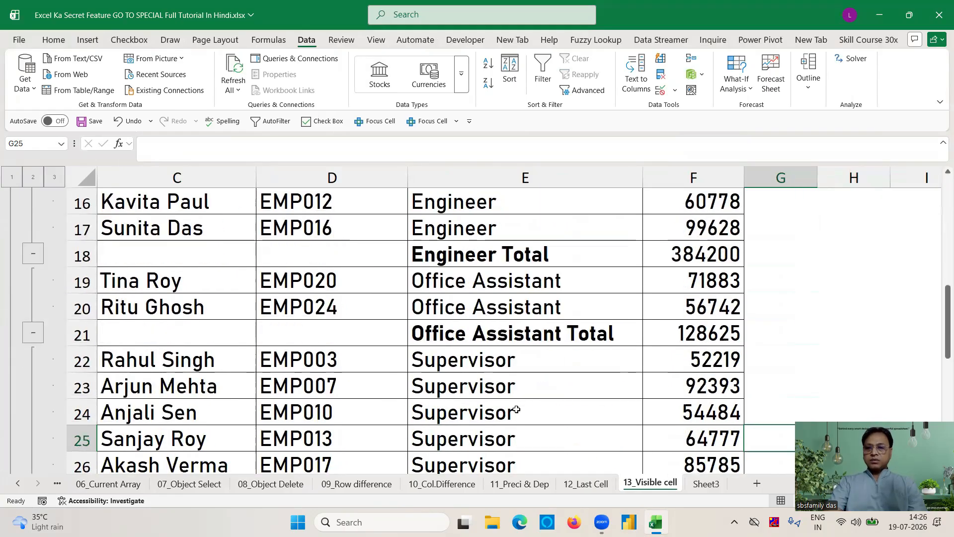
key("Down")
key("Down")
key("Down")
key("Down")
key("Down")
key("Down")
key("Down")
key("Up")
key("Up")
key("Up")
key("Up")
key("Up")
key("Up")
key("Up")
key("Up")
key("Up")
key("Up")
key("Up")
key("Up")
key("Up")
key("Up")
key("Up")
key("Up")
key("Up")
key("Up")
key("Up")
key("Up")
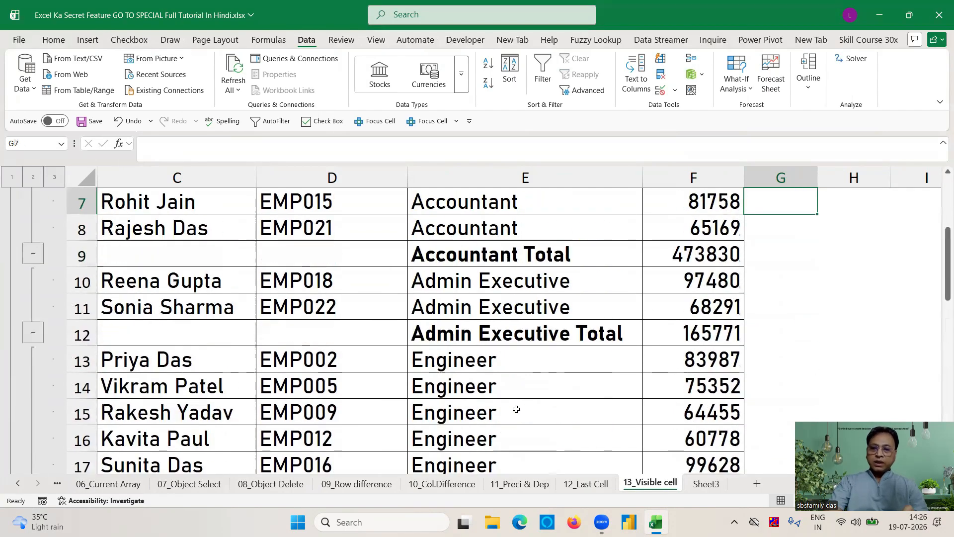
key("Up")
key("Up")
key("Up")
key("Up")
key("Up")
key("Up")
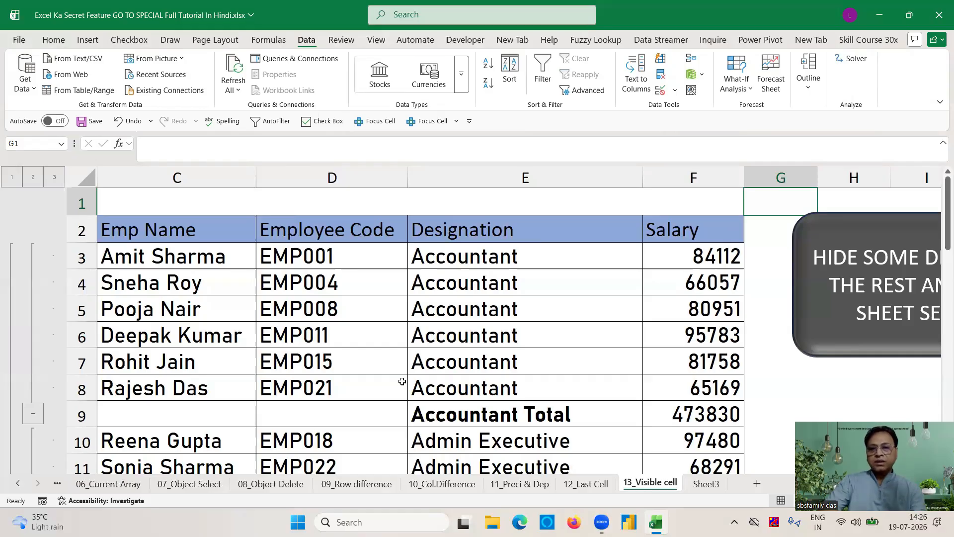
- Copy the header and Accountant rows, including their total row, from C2:F9
left_click(164, 233)
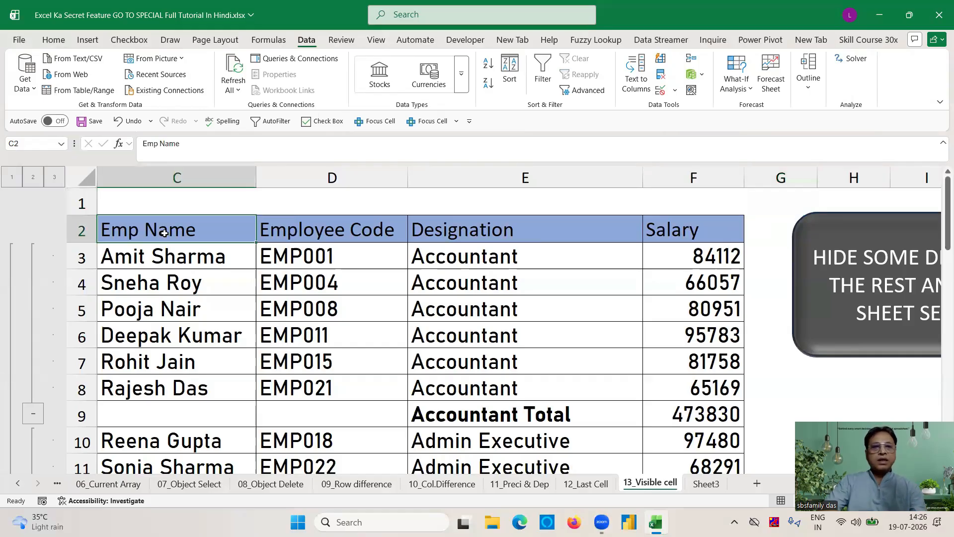
key("shift+Right")
key("shift+Right")
key("shift+Right")
key("shift+Down")
key("shift+Down")
key("shift+Down")
key("shift+Down")
key("shift+Down")
key("shift+Down")
key("shift+Down")
key("ctrl+c")
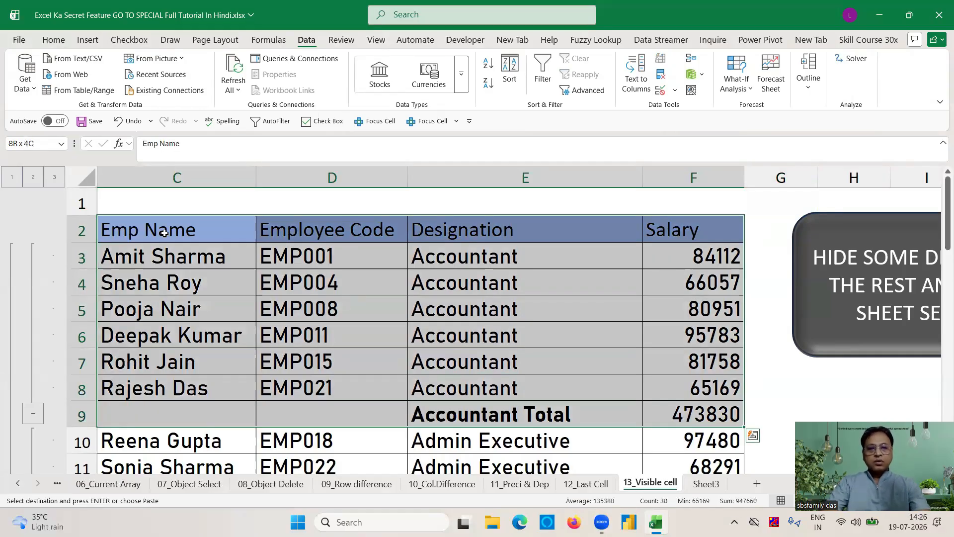
- Paste the copied Accountant rows at K4 on Sheet3 and autofit column K
left_click(716, 483)
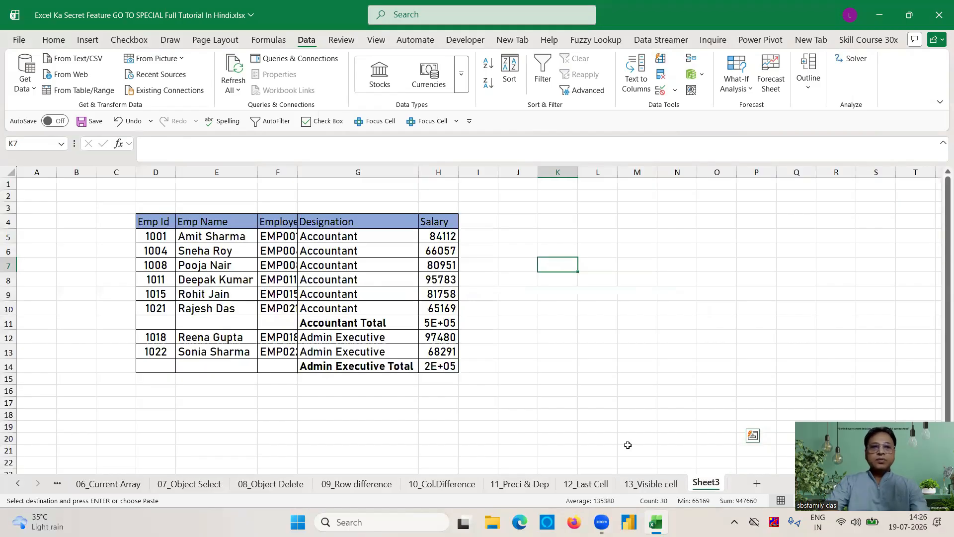
left_click(558, 220)
key("ctrl+v")
double_click(578, 172)
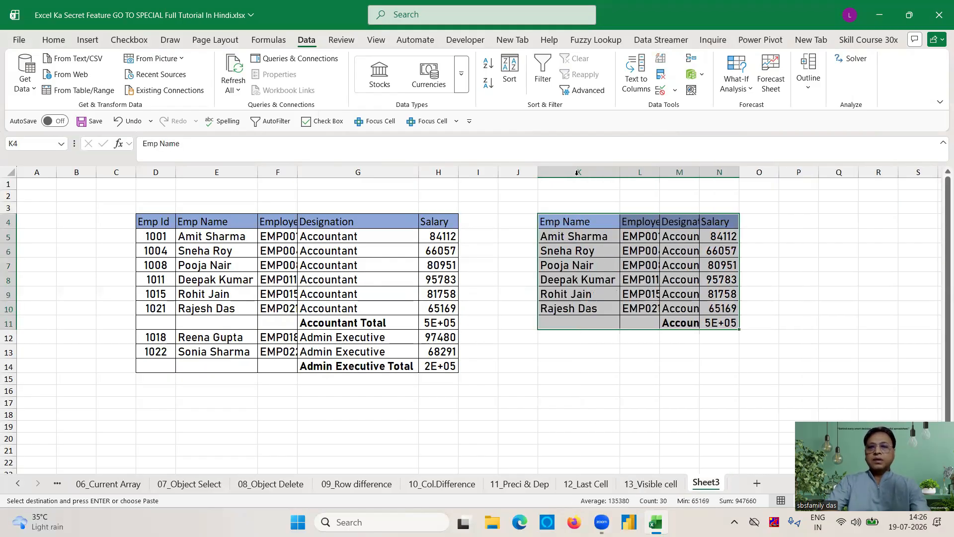
left_click(657, 187)
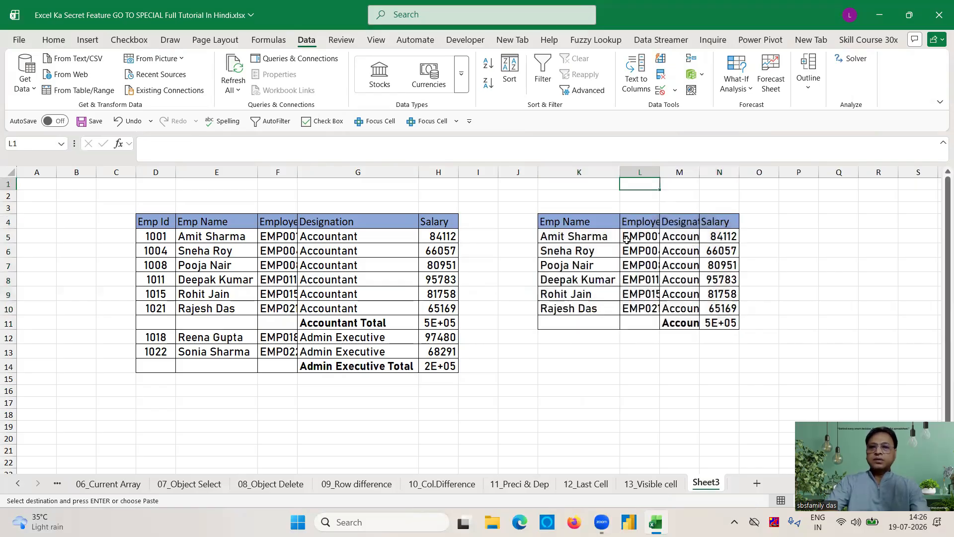
- Clear both pasted tables from Sheet3 by deleting columns B to O
left_click(147, 218)
key("ctrl+shift+Right")
key("ctrl+shift+Down")
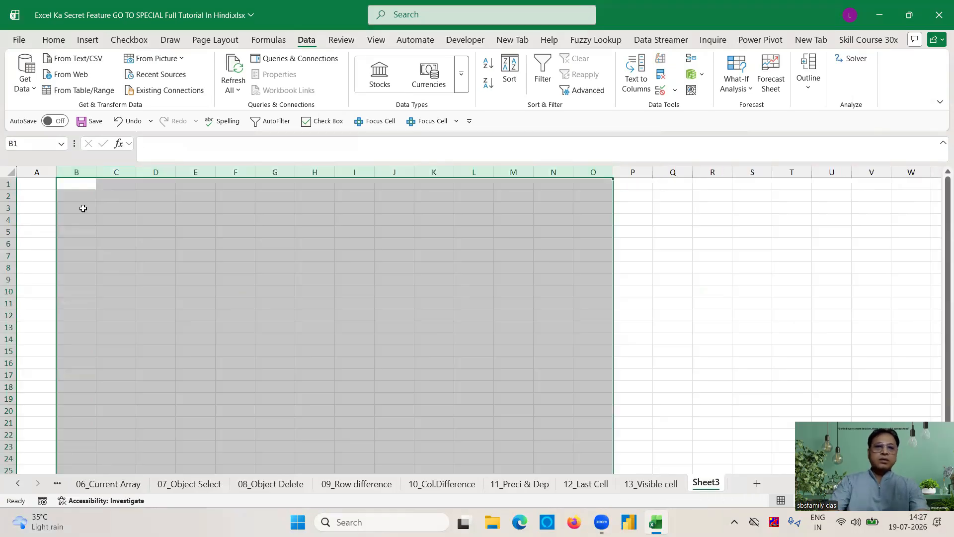
left_click(83, 209)
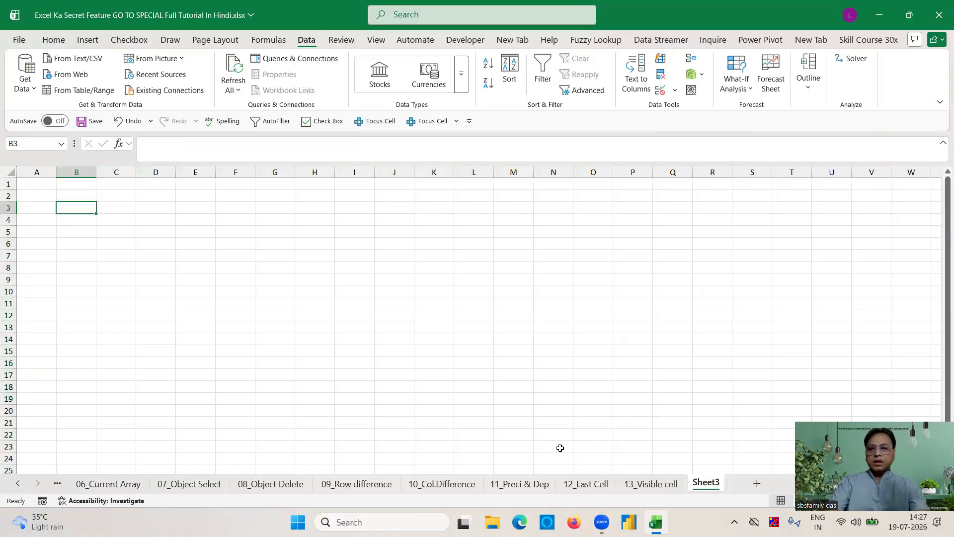
left_click(651, 483)
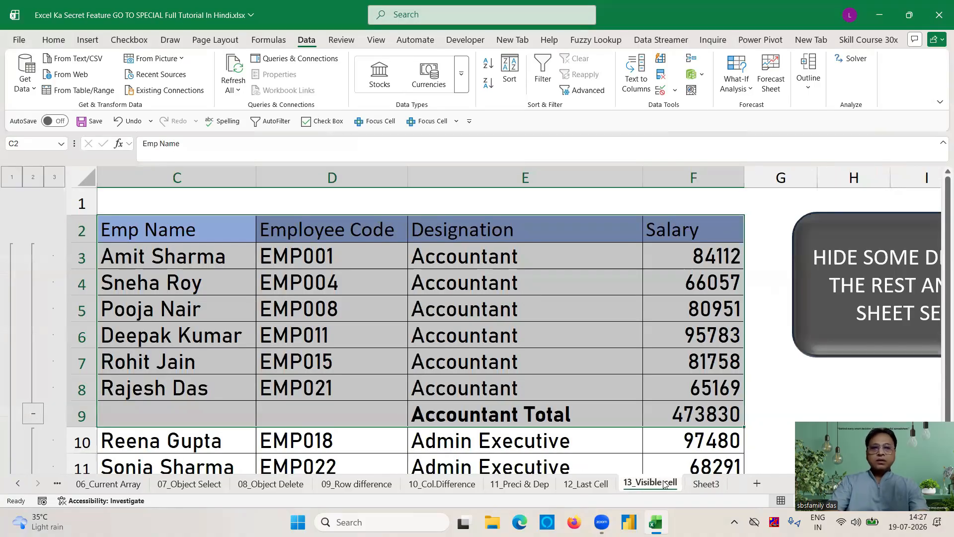
key("shift+Down")
key("shift+Down")
key("shift+Down")
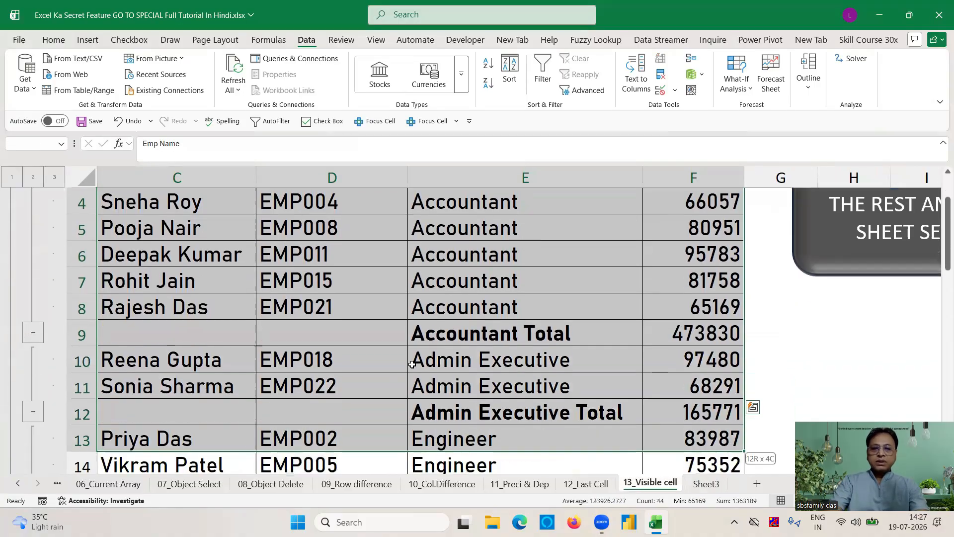
key("ctrl+c")
left_click(705, 483)
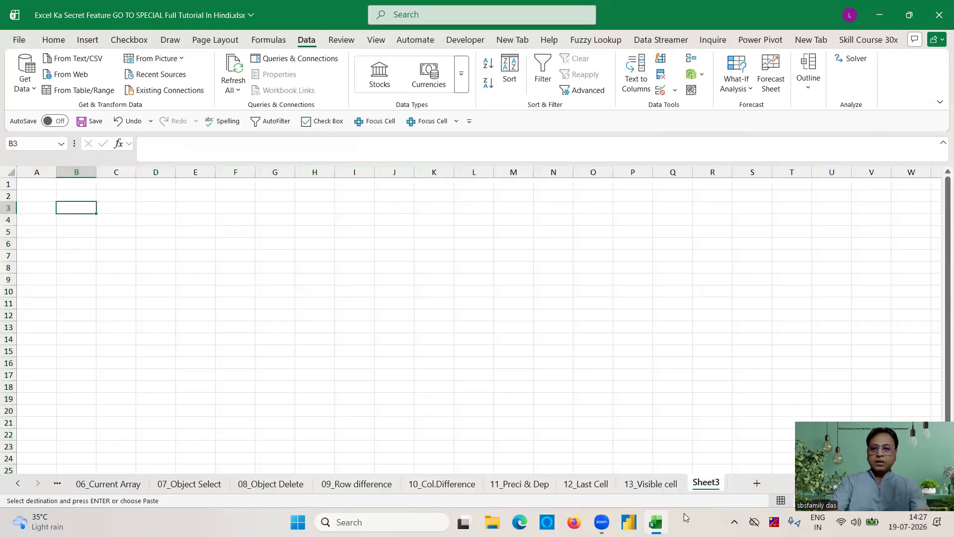
- Return to the 13_Visible cell sheet and save the workbook
left_click(650, 482)
left_click(499, 338)
key("ctrl+s")
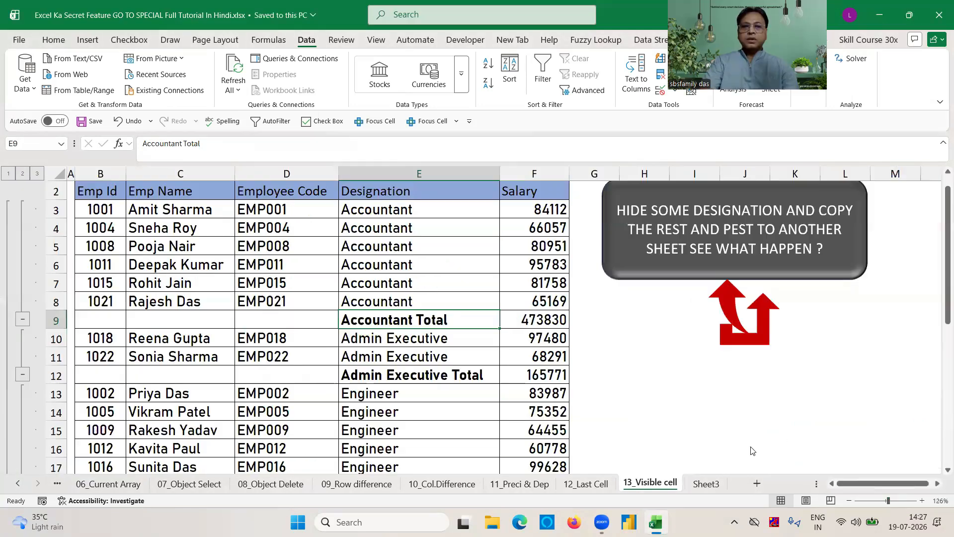
left_click(745, 448)
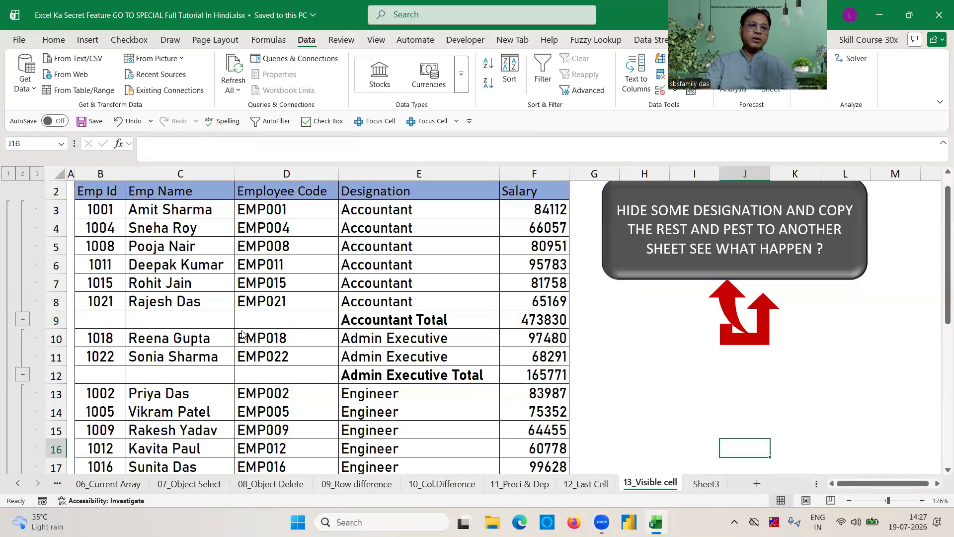
- Collapse the Accountant and Office Assistant groups so that only their total rows show
left_click(23, 319)
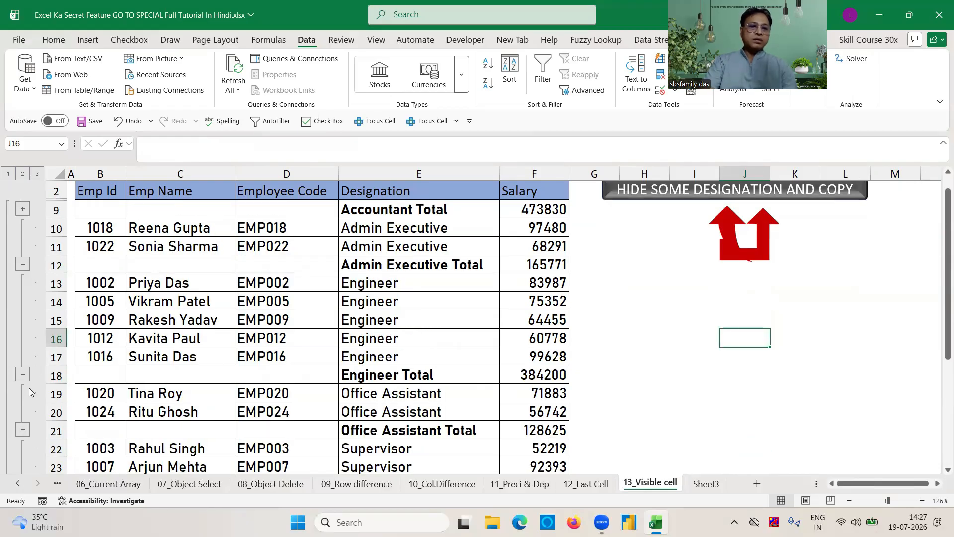
left_click(23, 430)
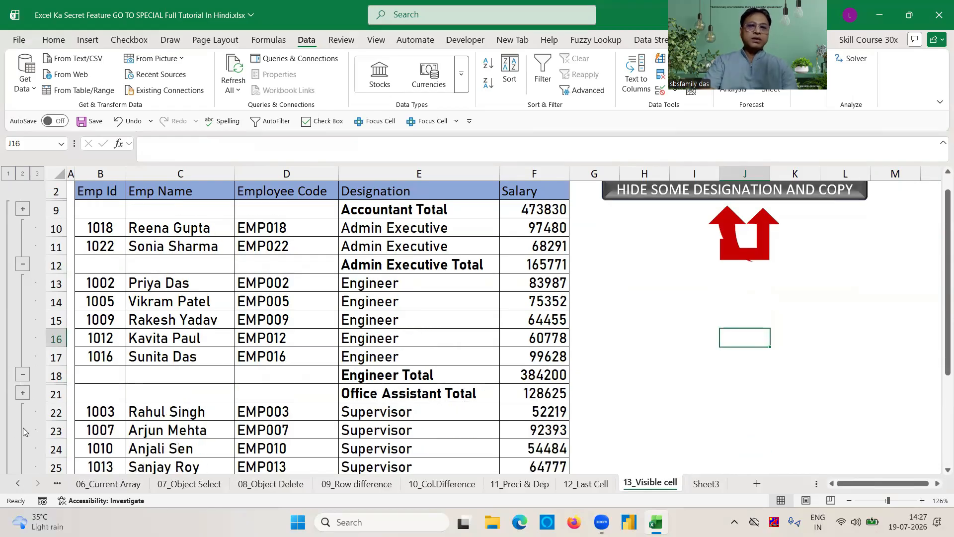
left_click(169, 289)
key("Up")
key("Up")
key("Up")
key("Up")
key("Up")
key("Up")
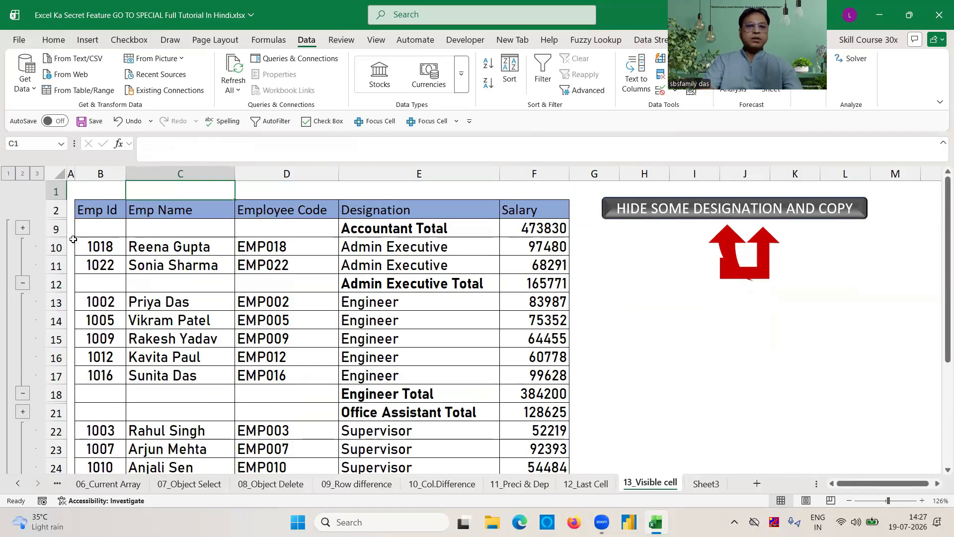
- Select the employee table from the header through the Engineer Total row, B2:F18, and copy it
left_click(89, 212)
key("shift+Right")
key("shift+Right")
key("shift+Right")
key("shift+Right")
key("shift+Right")
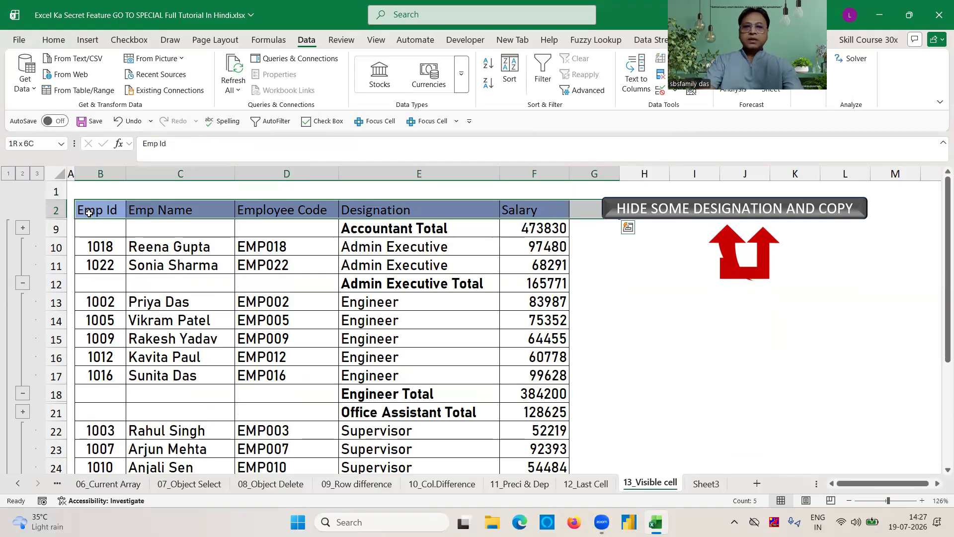
key("shift+Left")
key("shift+Down")
key("shift+Down")
key("shift+Down")
key("shift+Down")
key("shift+Down")
key("shift+Down")
key("shift+Down")
key("shift+Down")
key("shift+Down")
key("shift+Down")
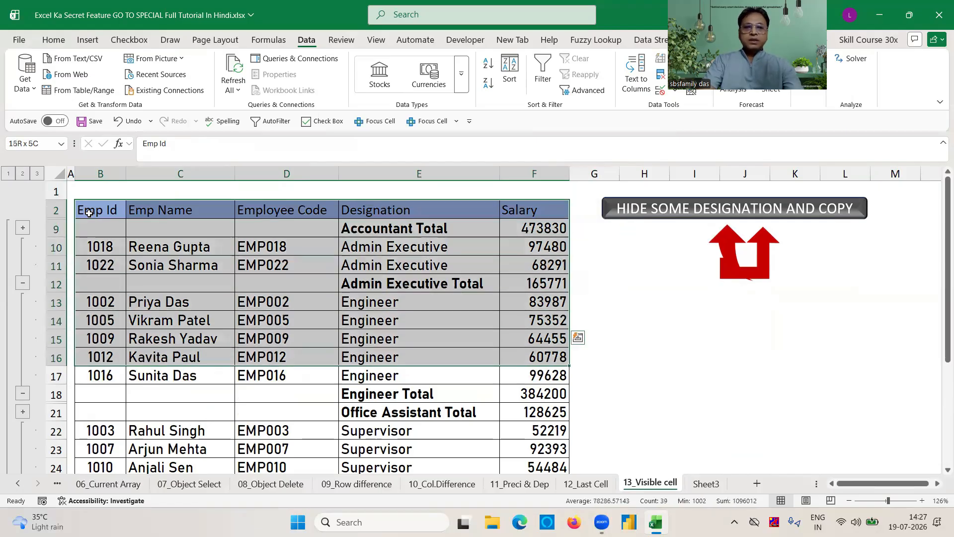
key("ctrl+c")
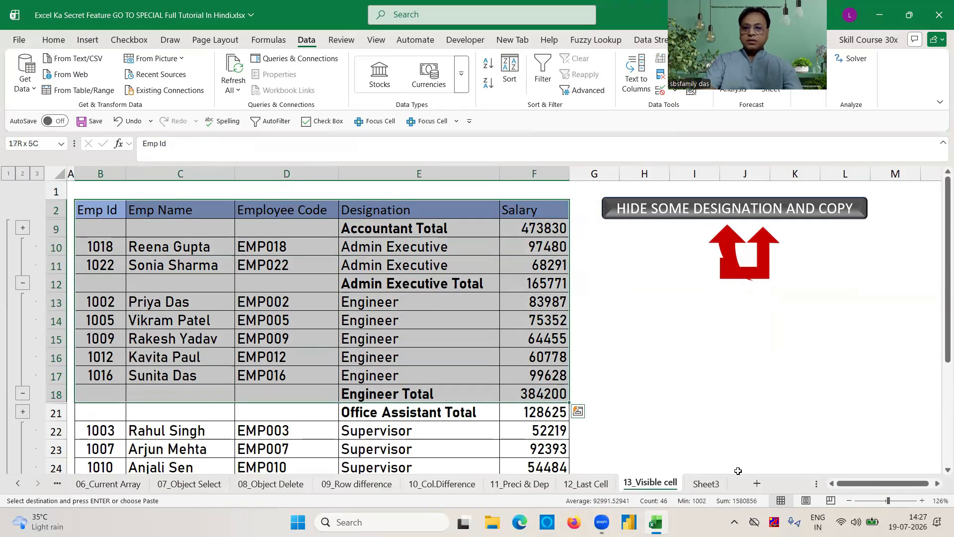
- Paste the copied range at B3 on Sheet3, autofit columns C to E, and compare it with the source table
left_click(706, 484)
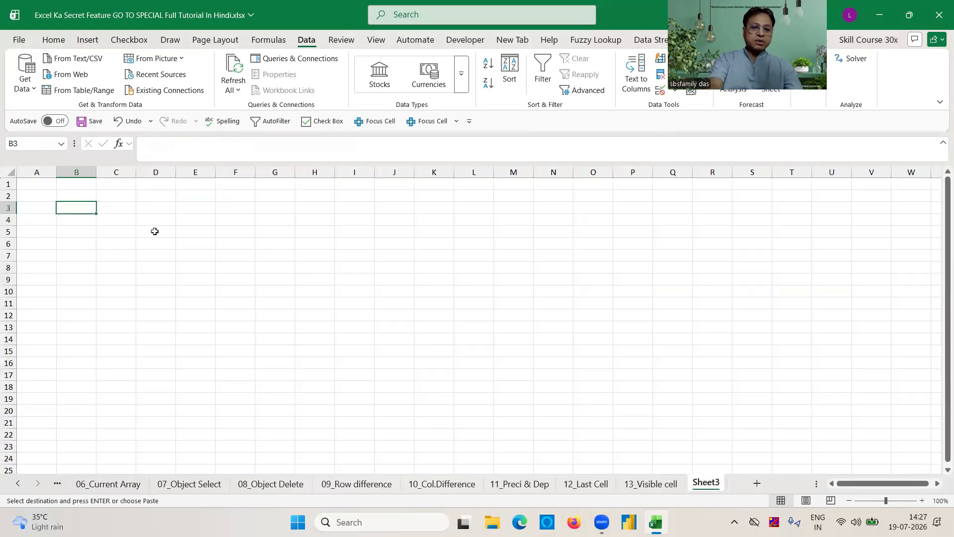
key("ctrl+v")
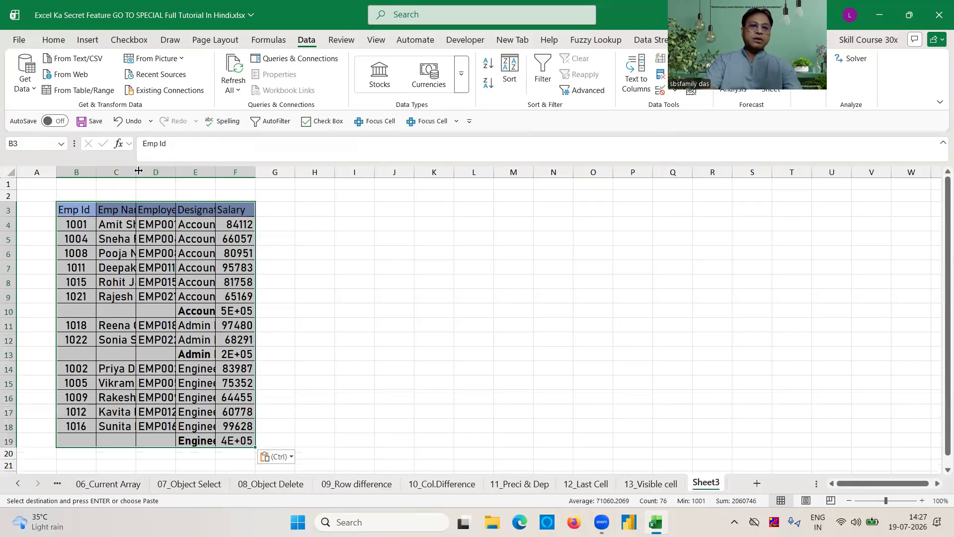
double_click(138, 171)
double_click(218, 171)
double_click(293, 172)
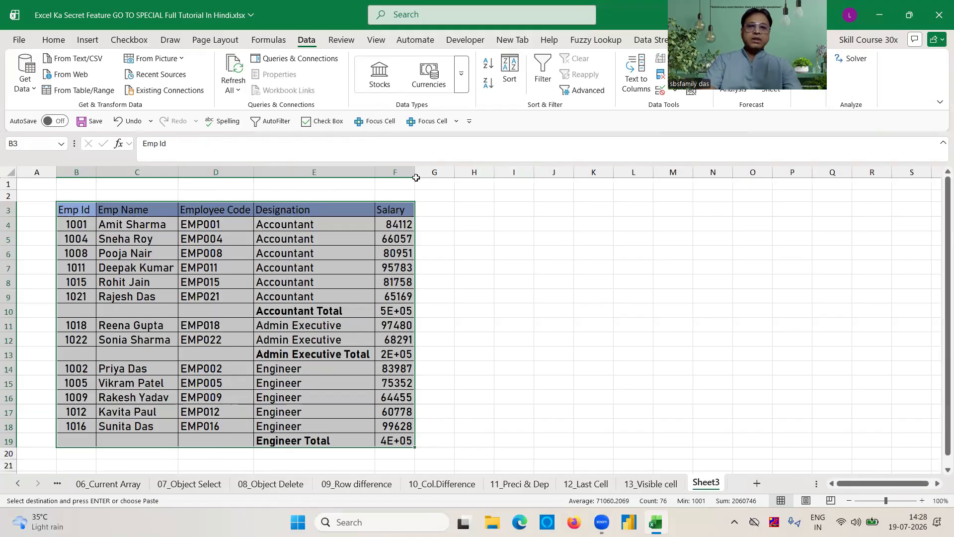
left_click(419, 182)
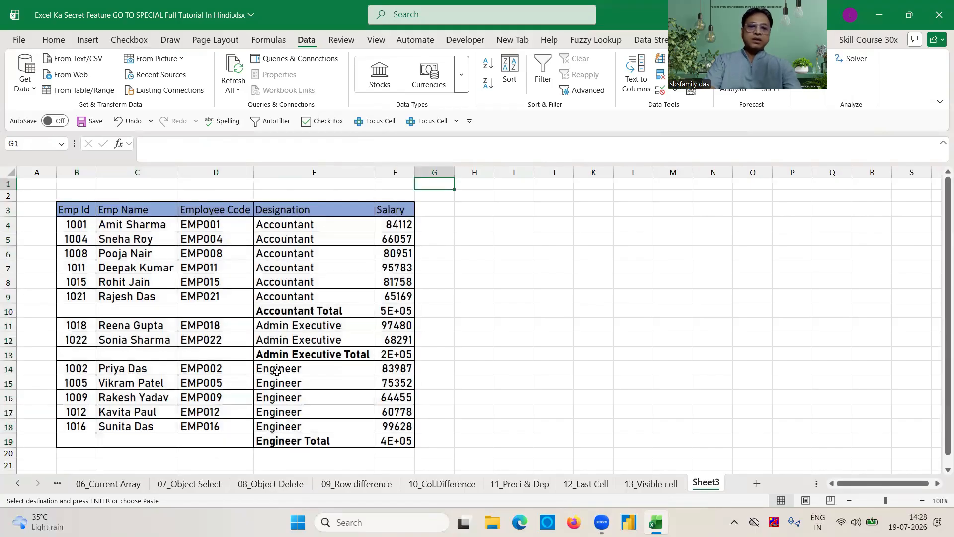
left_click(648, 484)
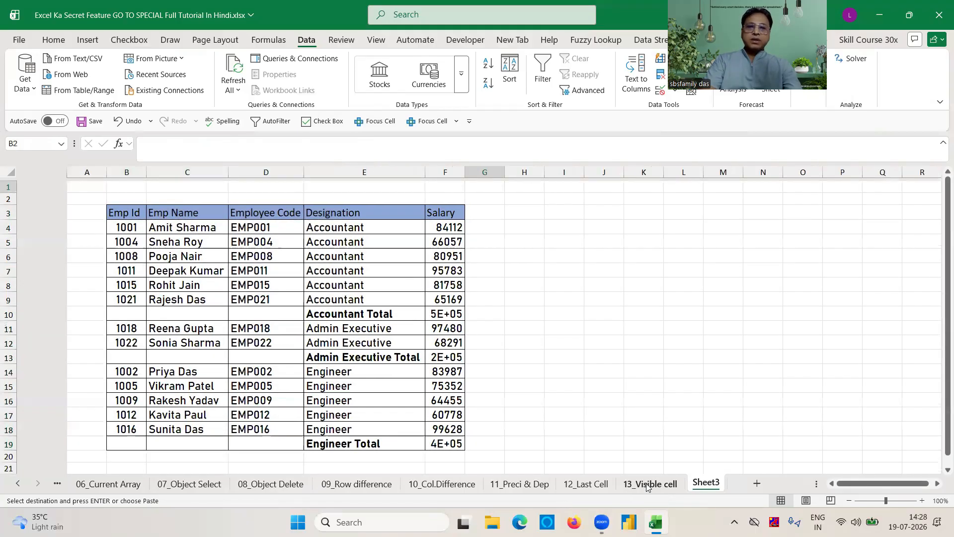
left_click(647, 484)
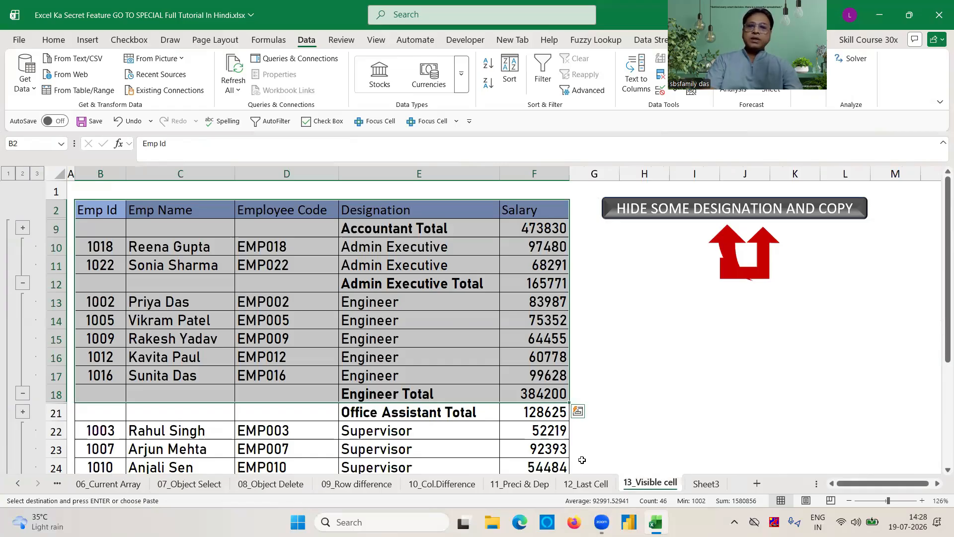
- Delete columns B to F on Sheet3 and return to the 13_Visible cell sheet
left_click(705, 484)
left_click_drag(78, 171, 395, 172)
key("ctrl+minus")
left_click(119, 195)
left_click(668, 484)
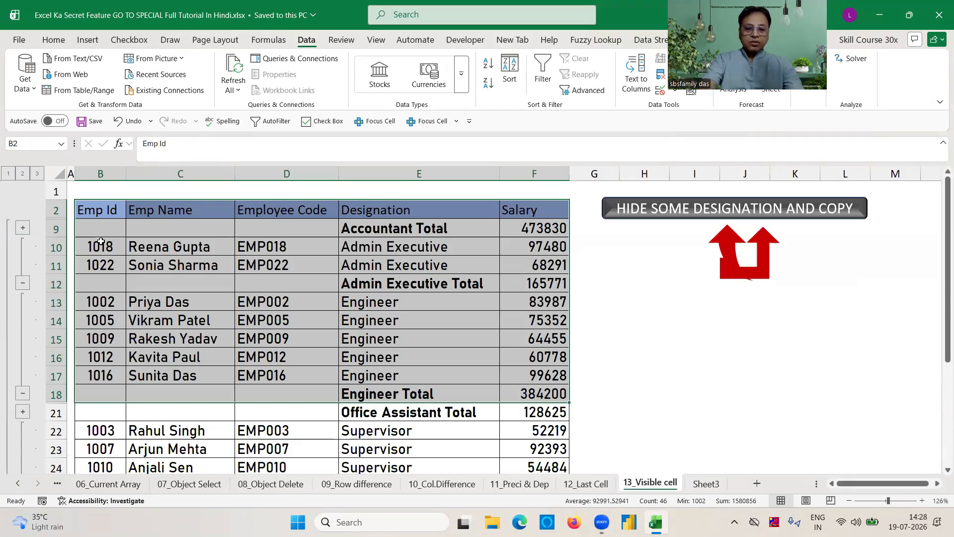
- Limit the selected employee table B2:F18 to its visible cells, copy it, and paste it at C2 on Sheet3
key("alt+semicolon")
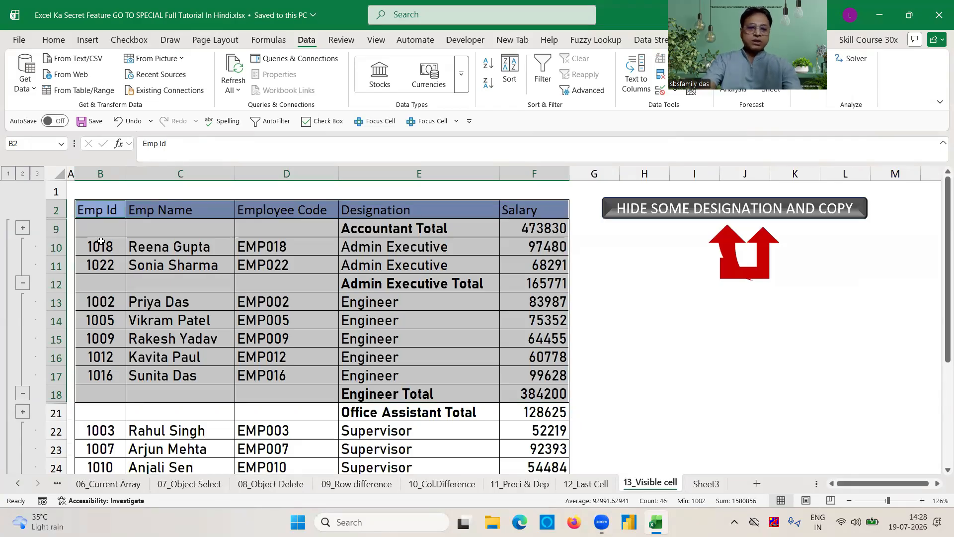
key("ctrl+c")
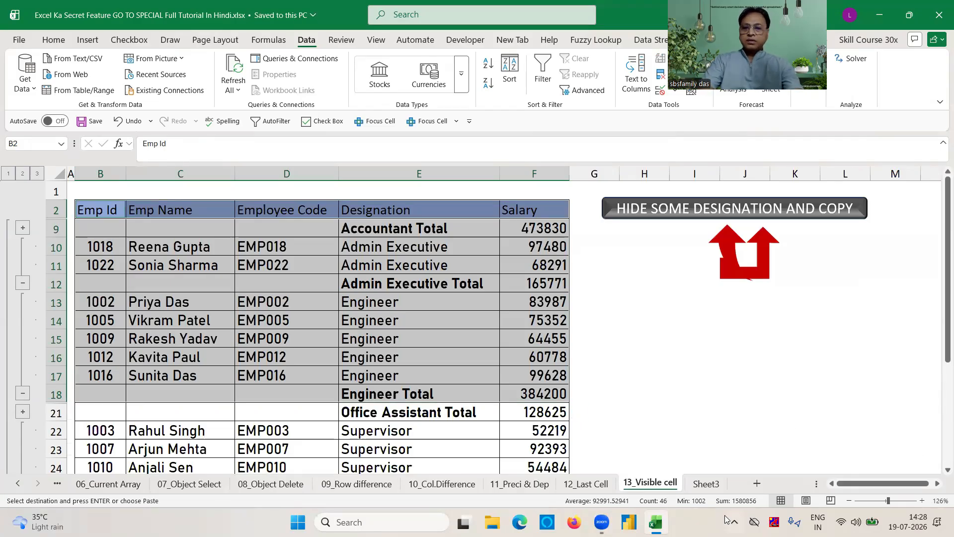
left_click(706, 483)
key("ctrl+v")
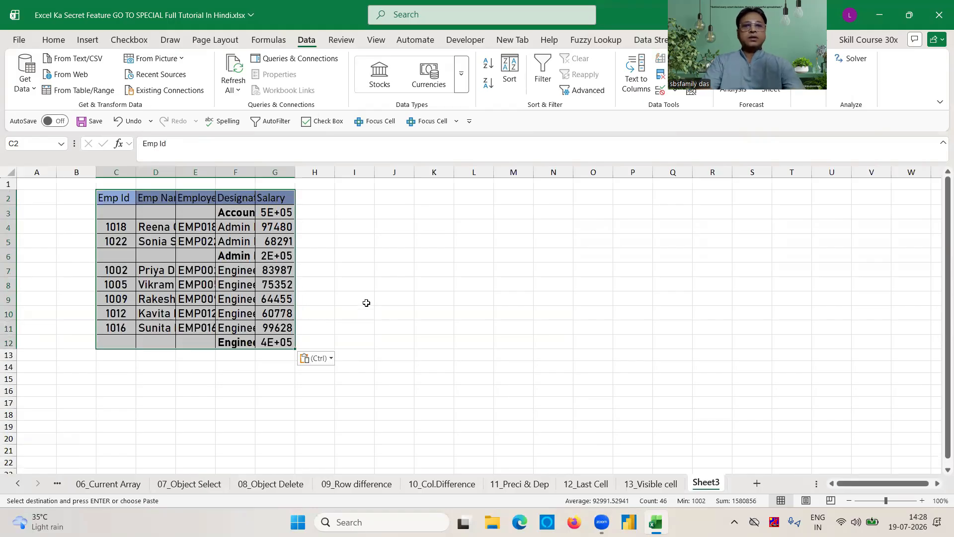
- Autofit columns D to G on Sheet3 so the pasted names, codes, designations and salaries fit
double_click(254, 173)
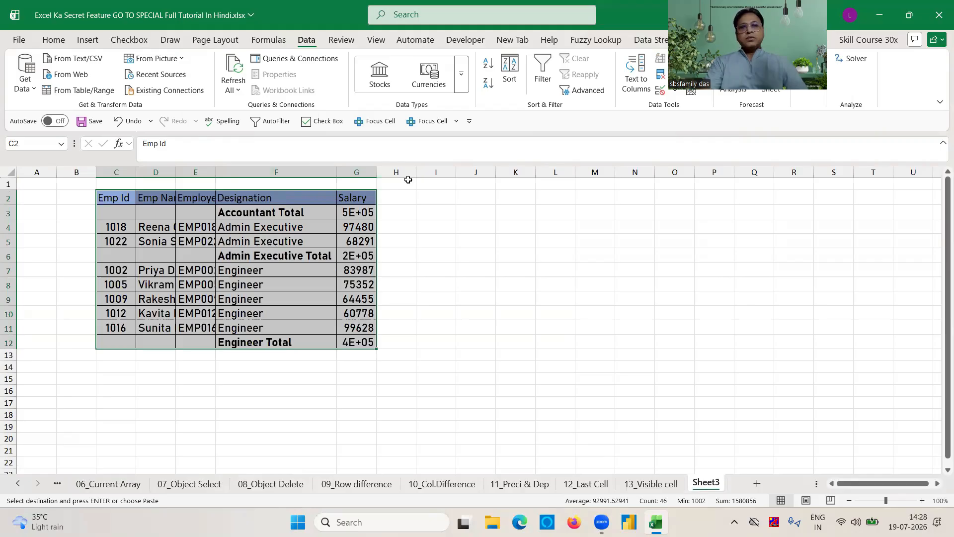
double_click(376, 171)
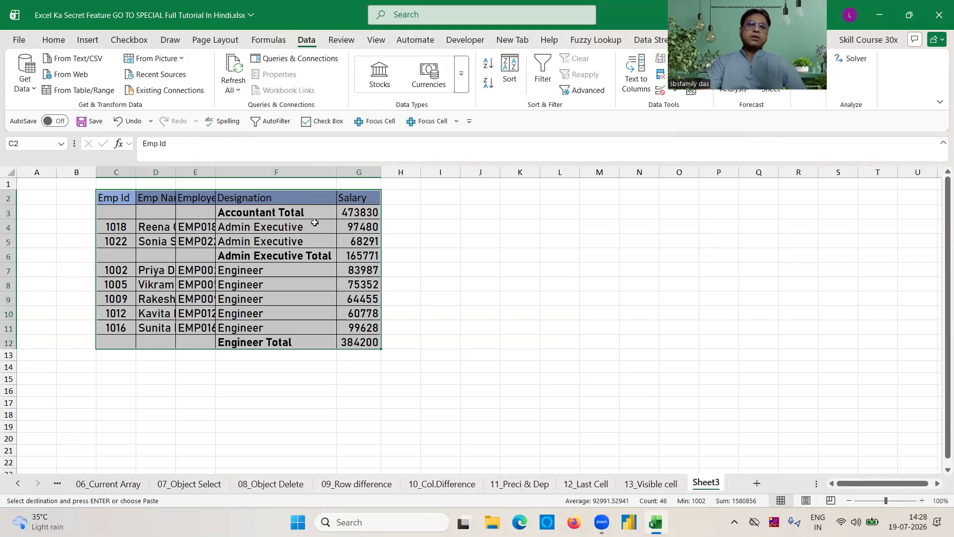
double_click(215, 173)
double_click(176, 172)
left_click(265, 283)
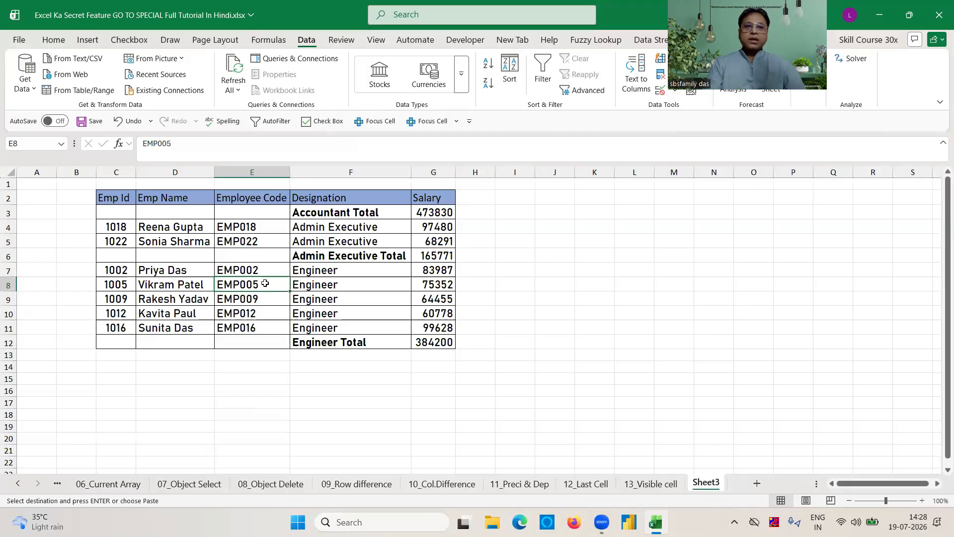
- On the 13_Visible cell sheet, apply Go To Special with Visible cells only to the selected table B2:F18
left_click(648, 488)
key("ctrl+c")
key("ctrl+g")
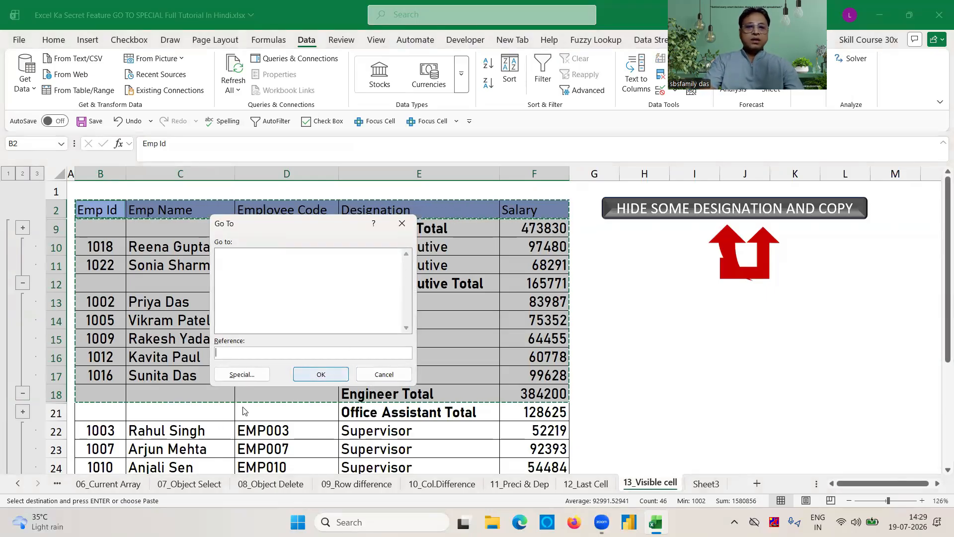
left_click(242, 375)
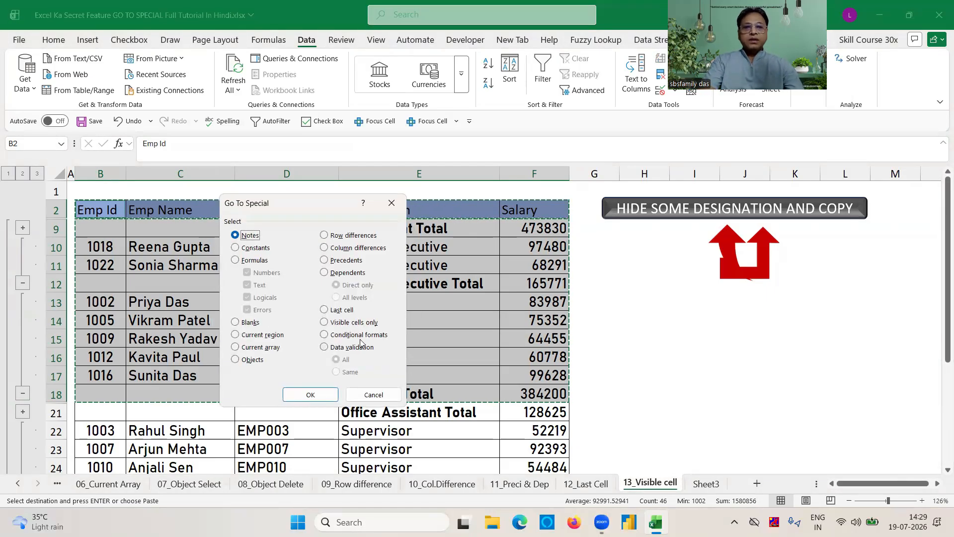
left_click(343, 322)
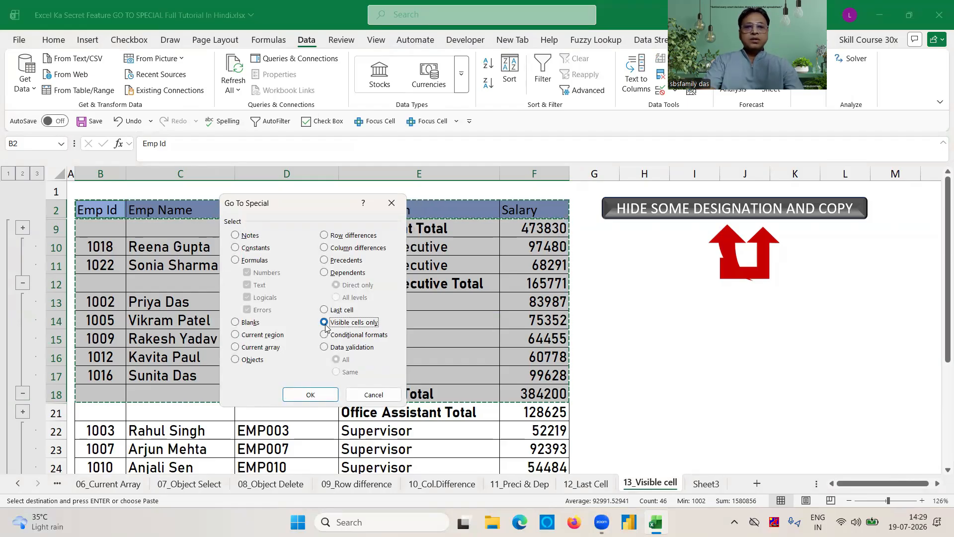
left_click(312, 394)
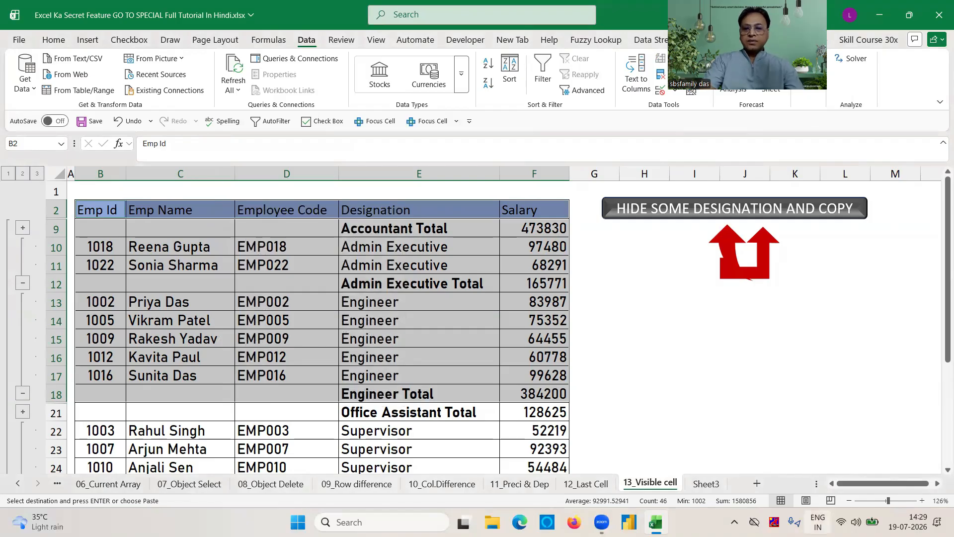
- Paste the copied visible cells at K4 on Sheet3, beside the first pasted table
left_click(706, 483)
left_click(596, 227)
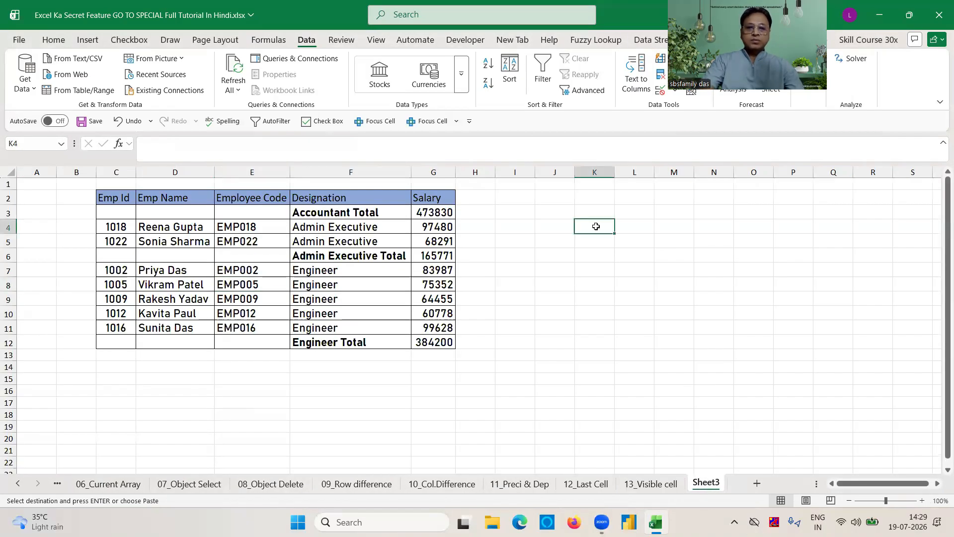
key("ctrl+v")
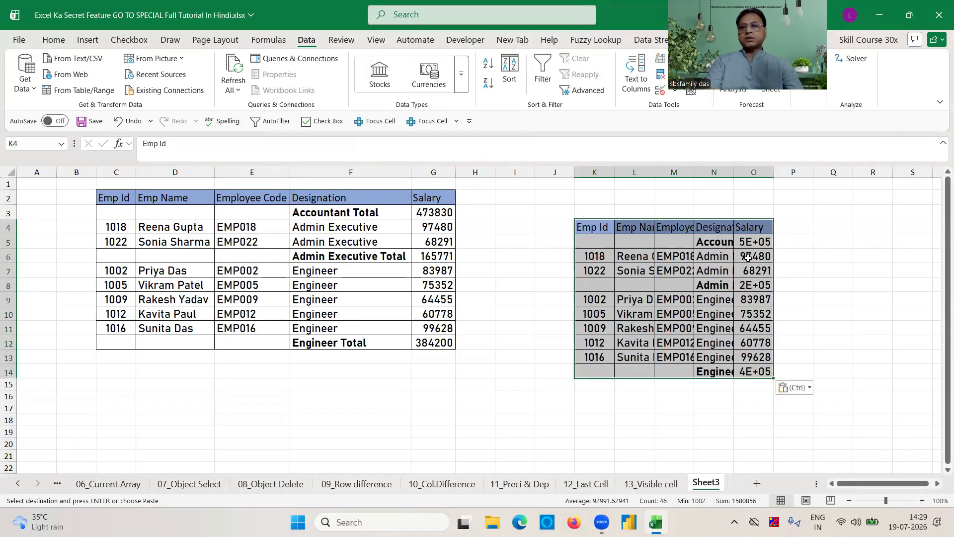